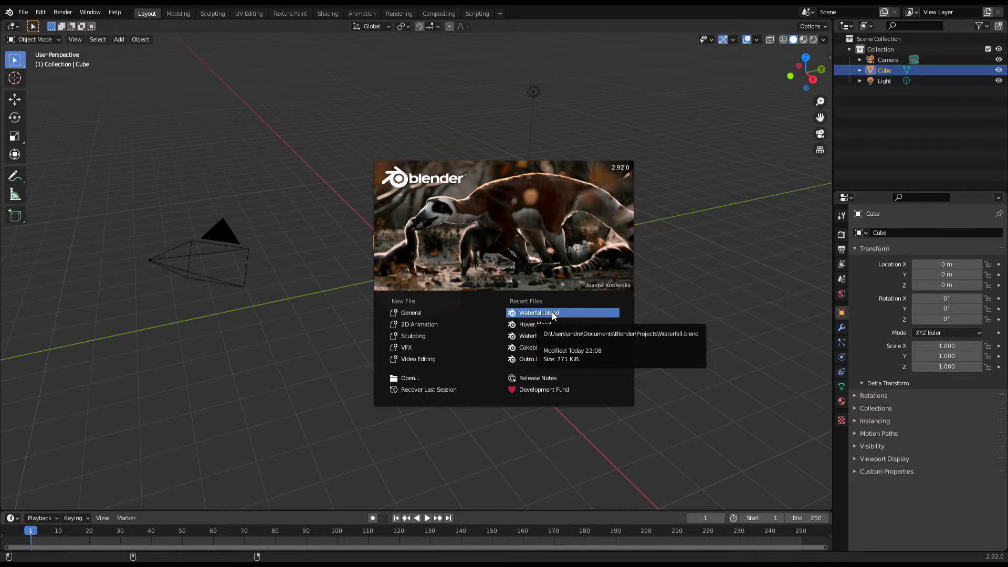
- Open the recent project Waterfall.blend and play its animation to examine the waterfall effect
click(474, 313)
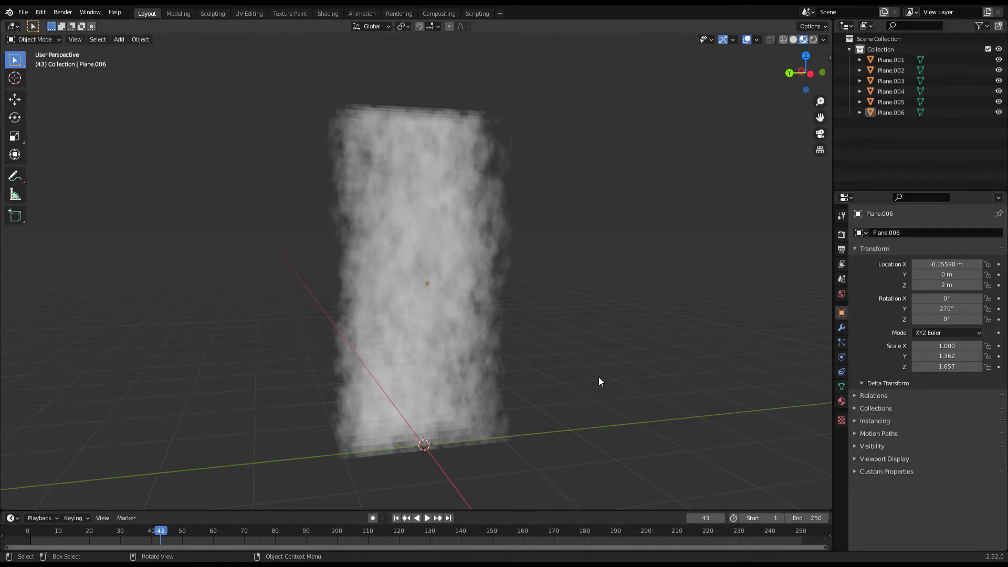
scroll(599, 377, up, 2)
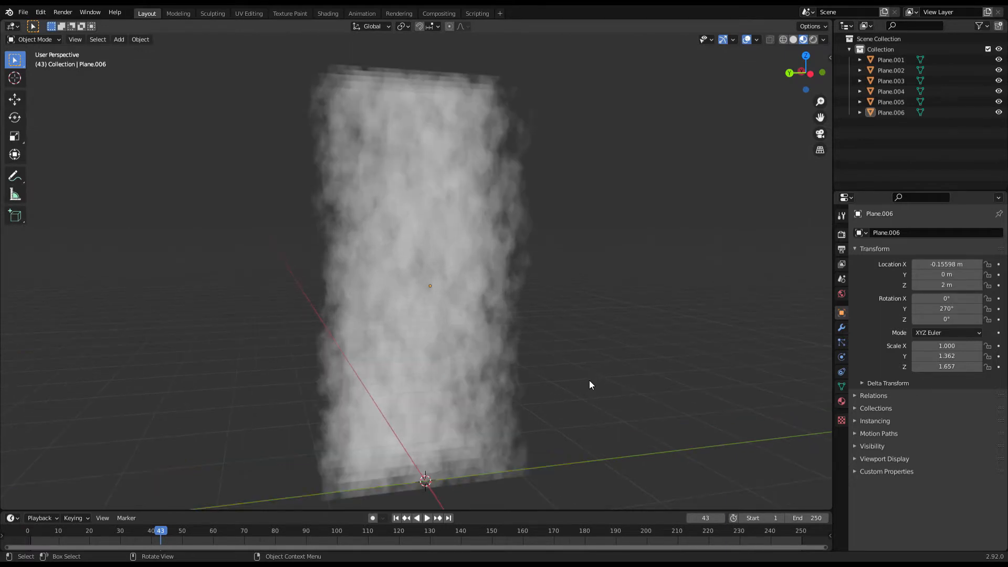
scroll(589, 382, down, 2)
key(space)
mouse_move(587, 368)
middle_down()
mouse_move(624, 366)
mouse_move(543, 367)
mouse_move(553, 365)
mouse_move(582, 396)
mouse_move(581, 380)
middle_up()
scroll(571, 398, down, 2)
scroll(581, 396, up, 3)
scroll(581, 381, down, 1)
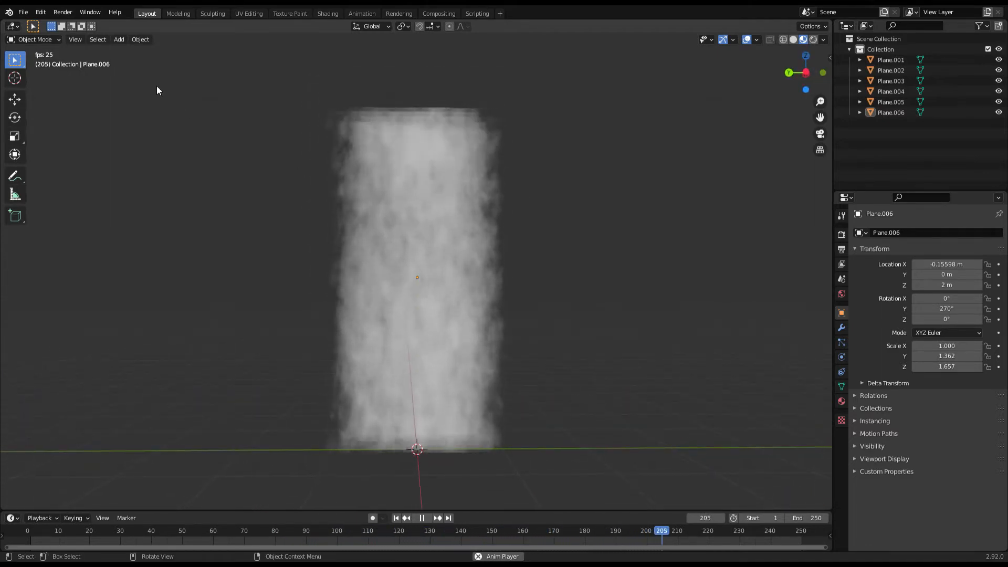
- Find the Node Wrangler add-on in the preferences by searching for "node" and make sure it is enabled
click(42, 11)
click(79, 164)
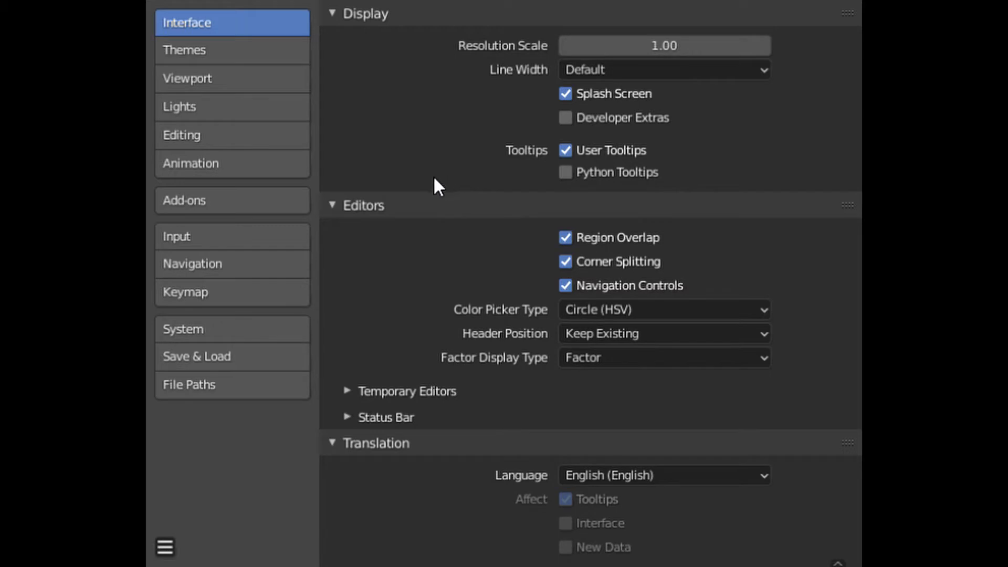
click(216, 202)
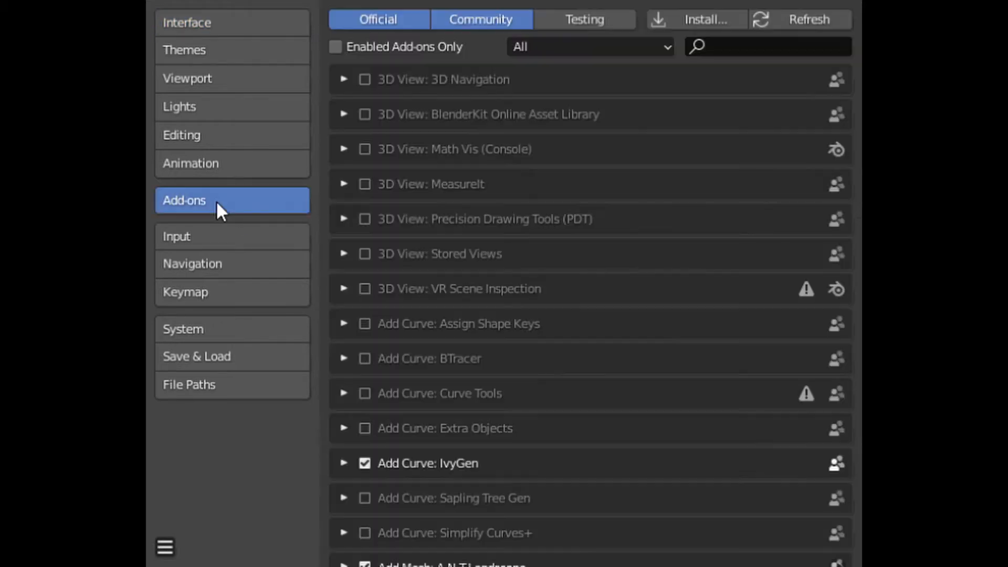
click(741, 52)
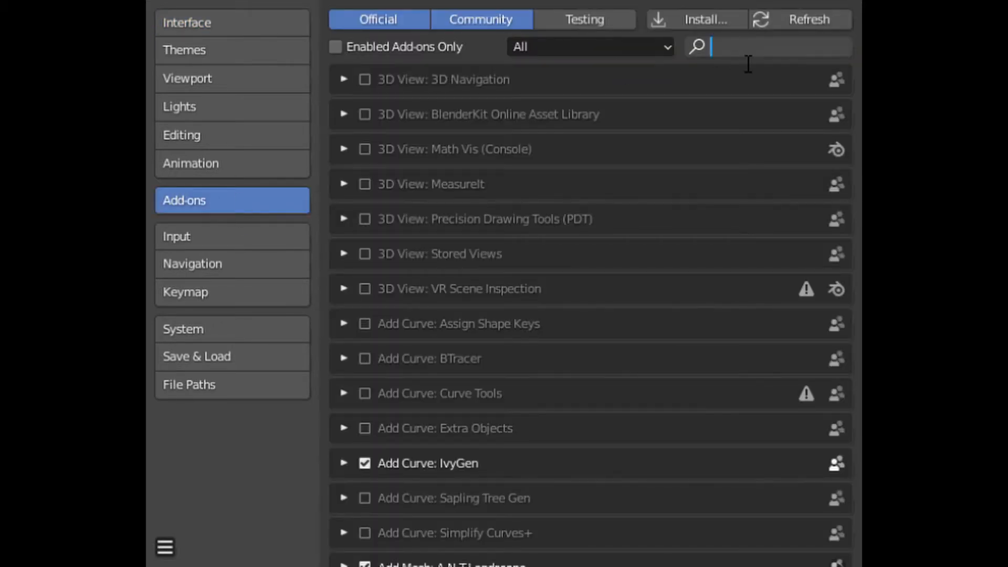
text(node)
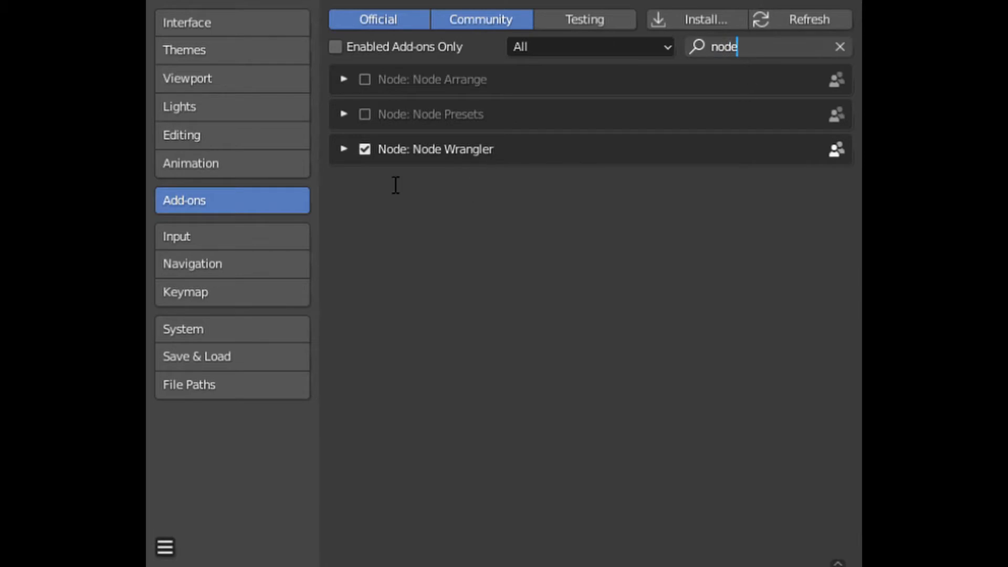
key(Return)
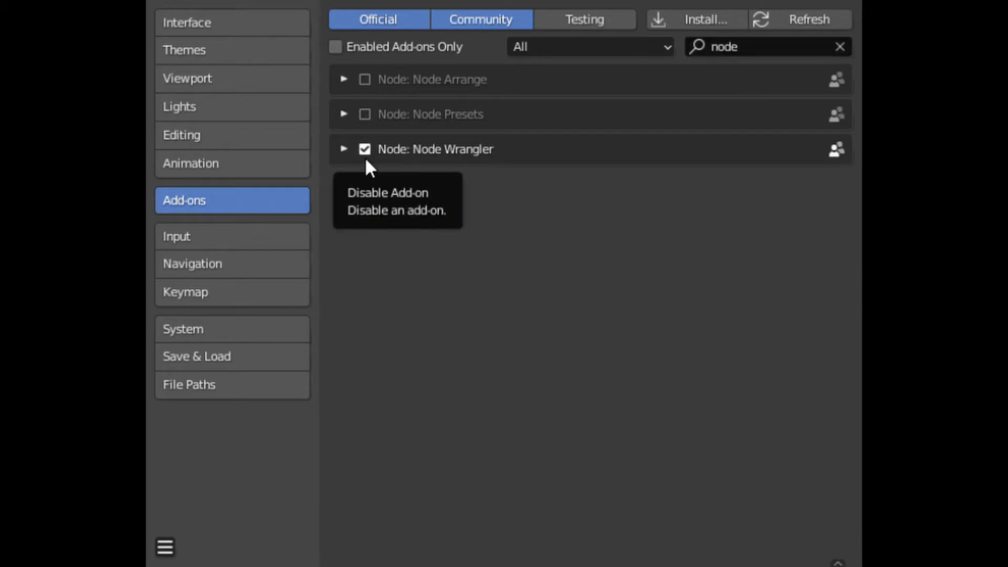
click(364, 150)
click(364, 149)
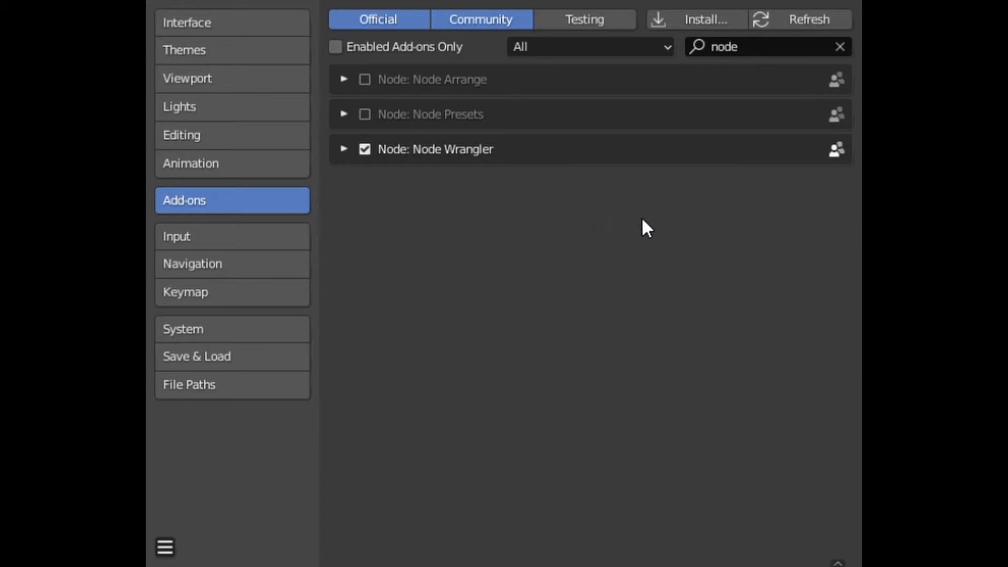
click(818, 23)
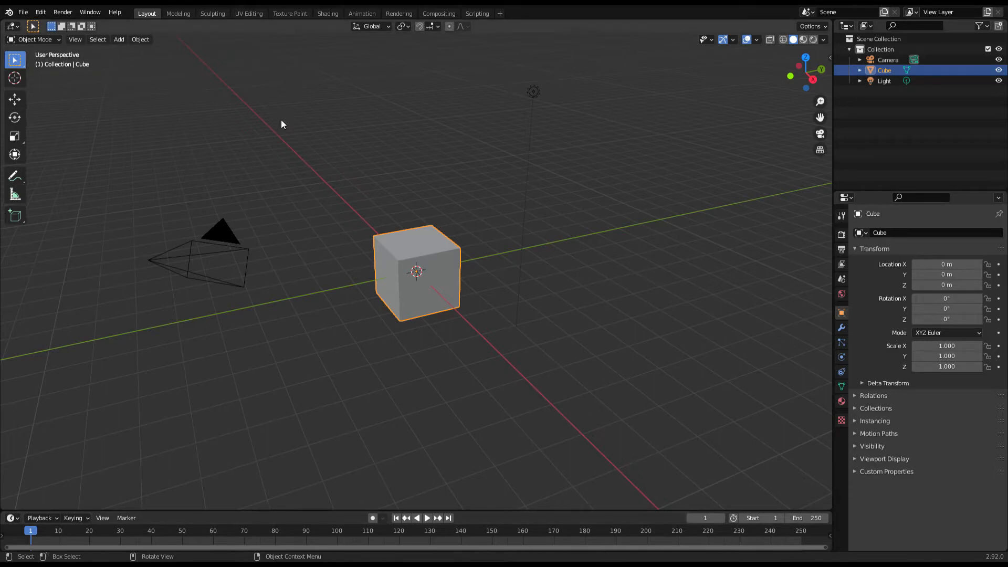
- Delete the default camera, cube and light, and add a mesh plane at the world origin
drag(206, 121, 581, 320)
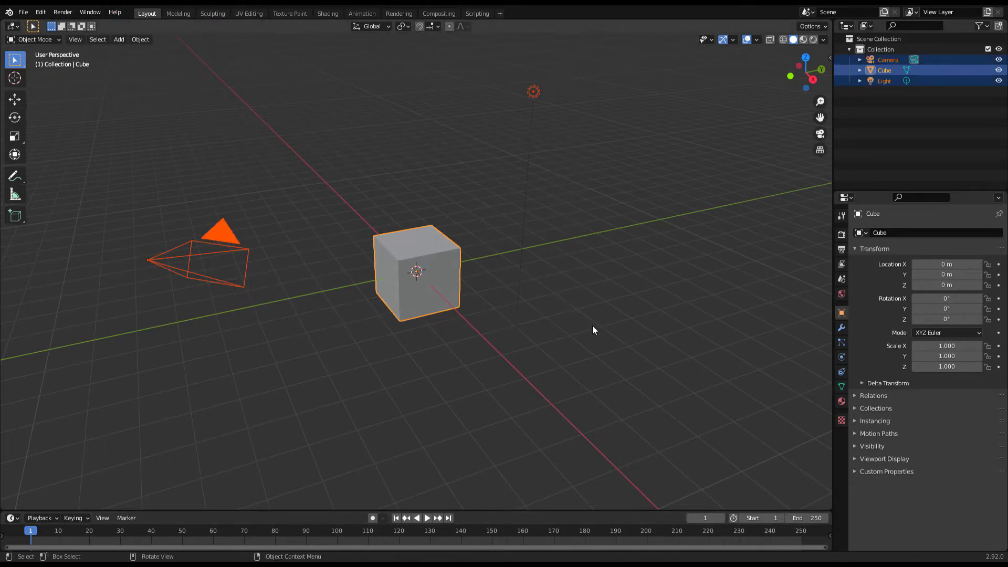
key(Delete)
middle_drag(591, 325, 513, 307)
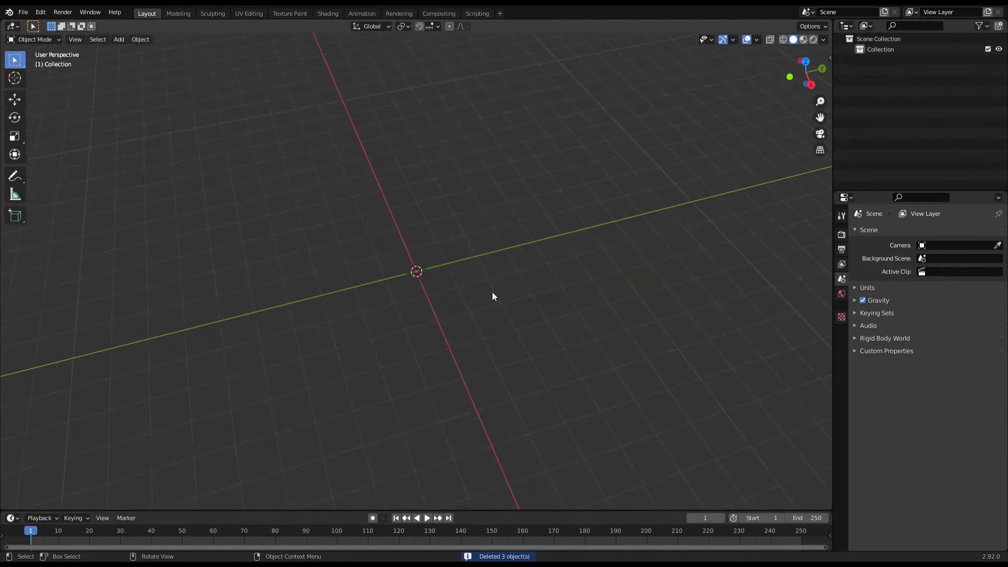
key(shift+a)
mouse_move(480, 274)
click(519, 277)
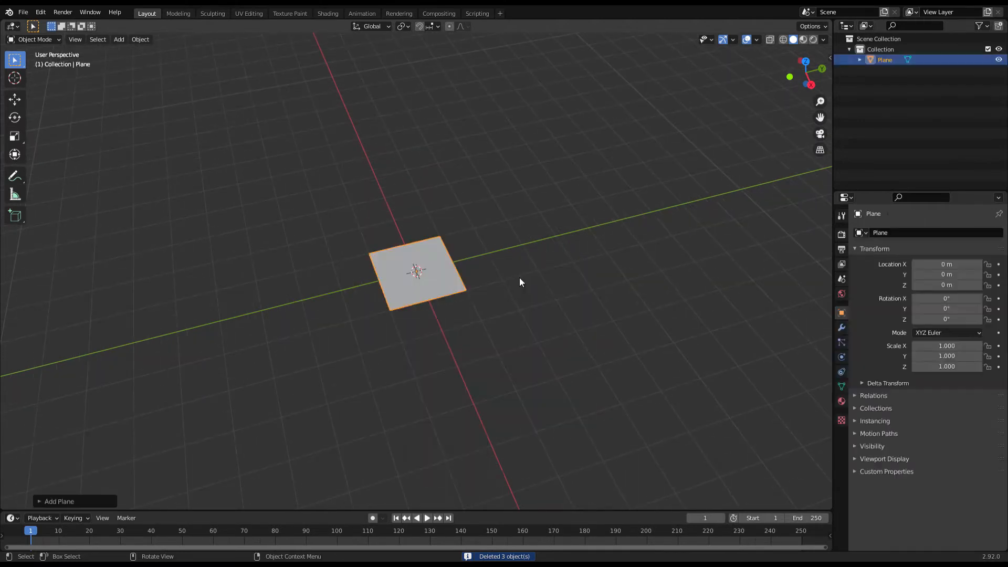
- Stretch the plane's mesh along the X axis in Edit Mode to about twice its width
scroll(432, 277, up, 2)
middle_drag(432, 277, 522, 291)
key(Tab)
key(s)
key(x)
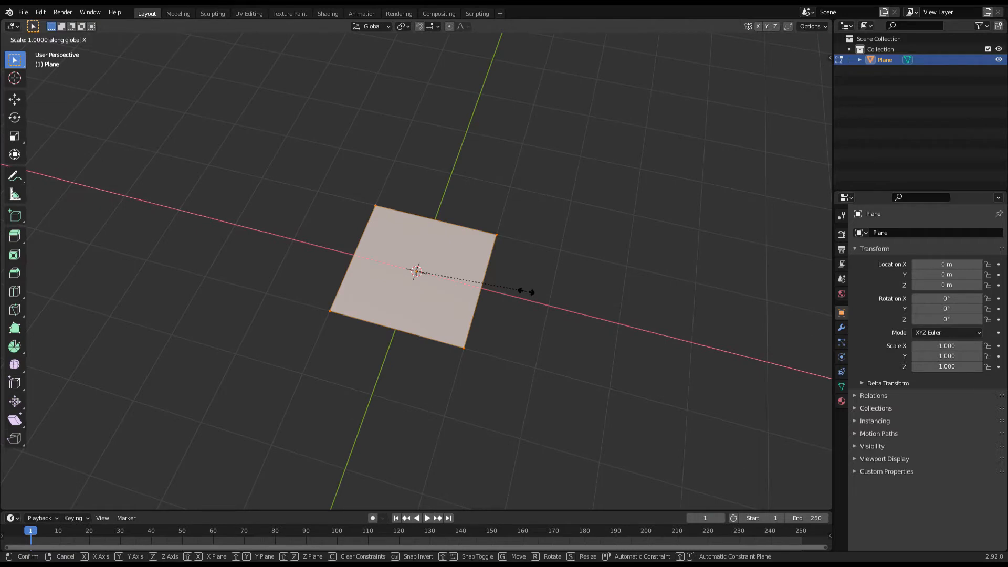
click(530, 292)
key(Tab)
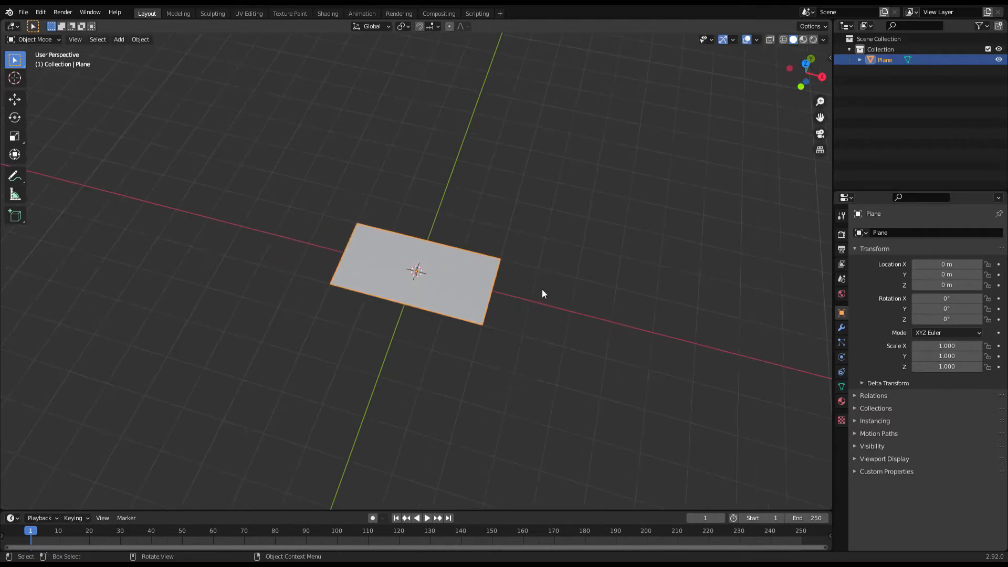
click(542, 292)
middle_drag(542, 293, 474, 283)
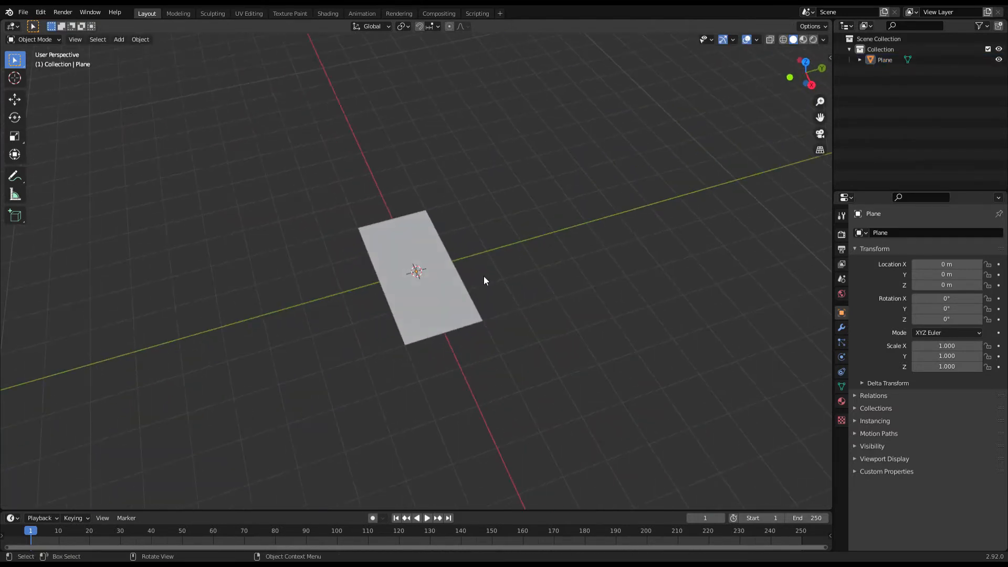
key(KP_7)
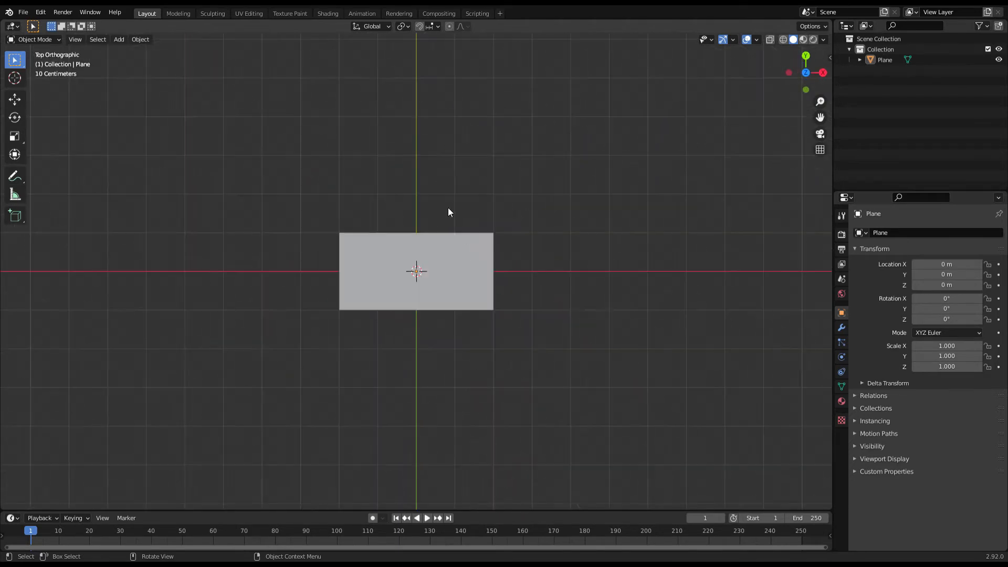
- Give the plane a new material in the Shading workspace and remove its Principled BSDF node
click(454, 284)
middle_drag(454, 284, 486, 189)
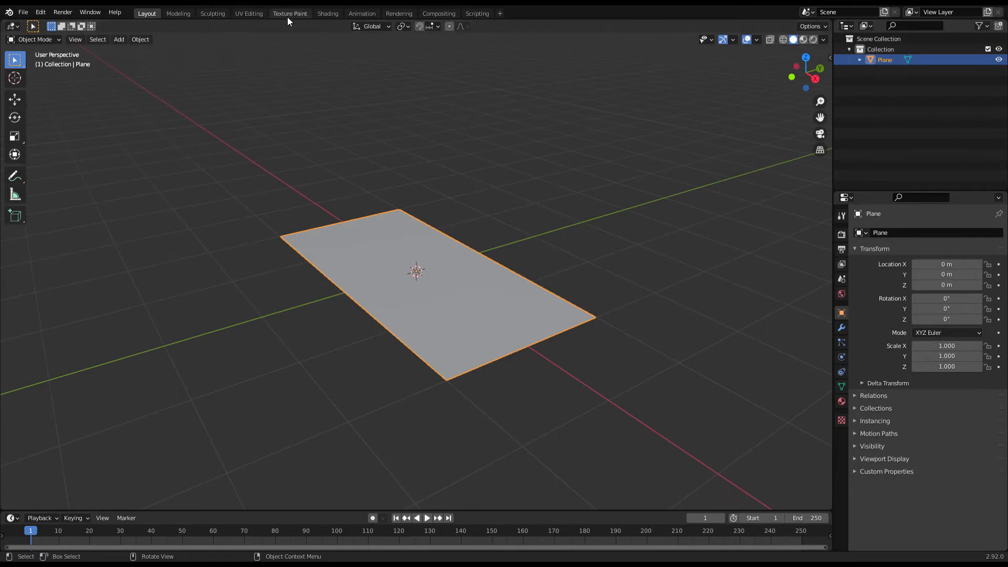
click(325, 14)
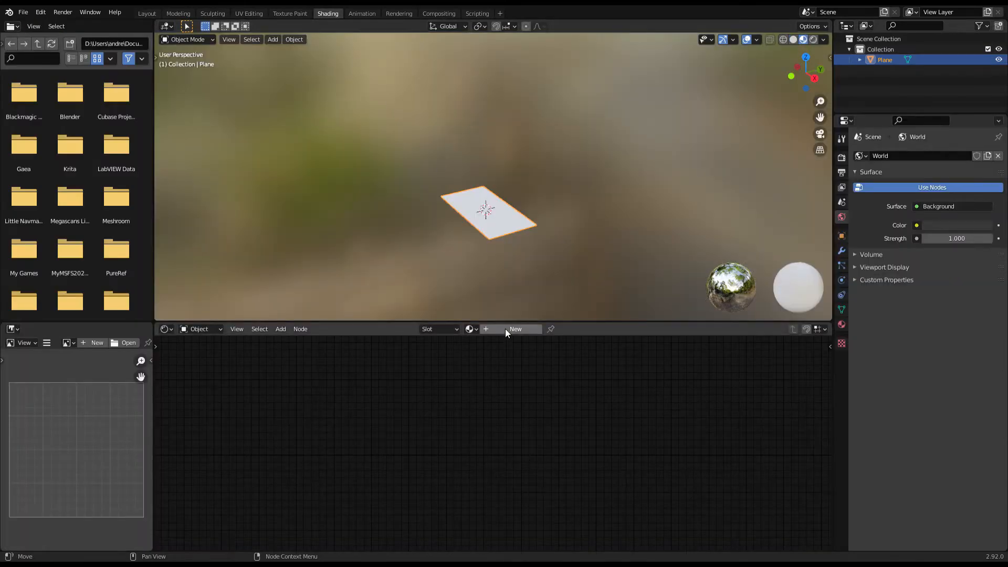
scroll(543, 410, down, 2)
click(481, 372)
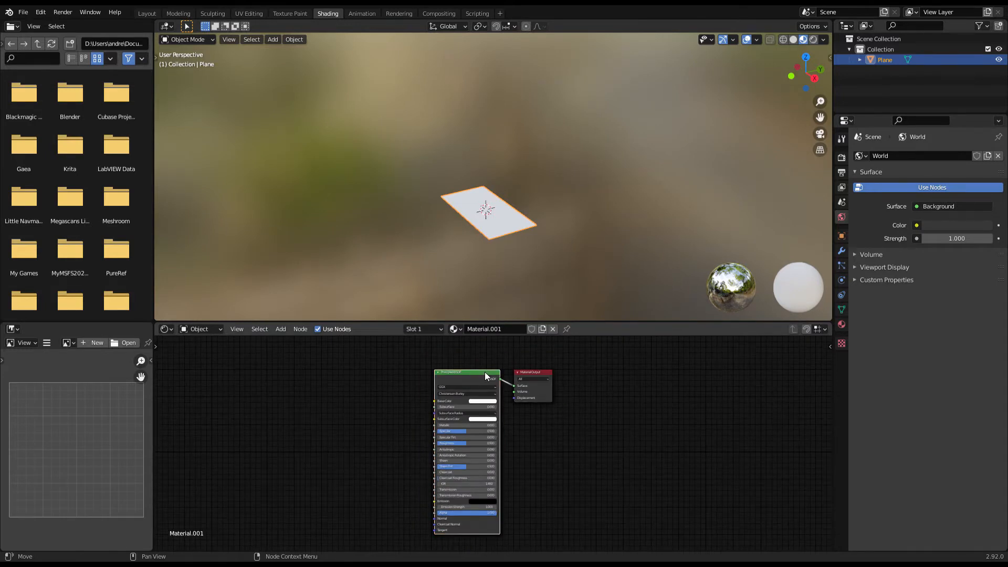
key(x)
- Add an Emission shader and connect its output to the Material Output's Surface input
key(shift+a)
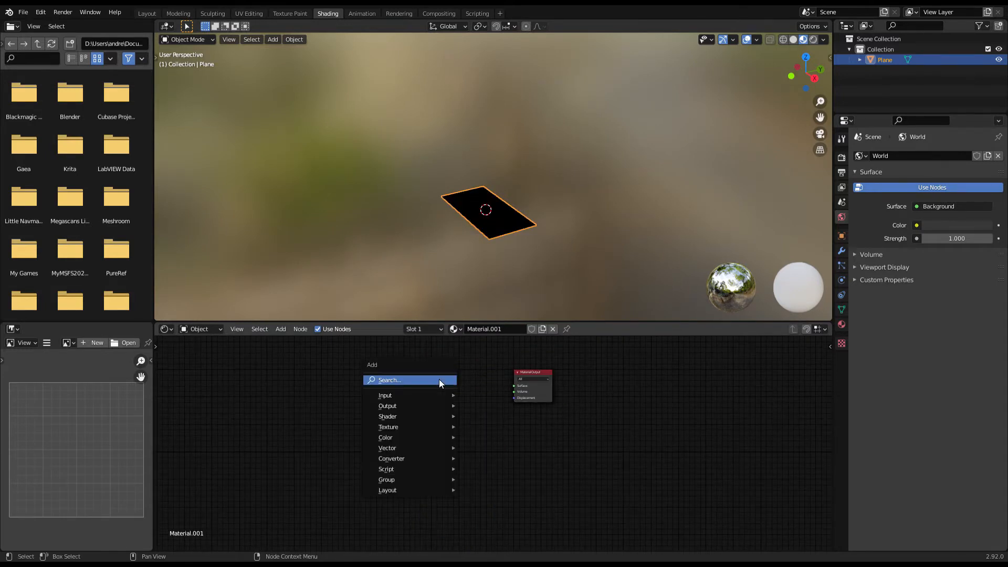
click(438, 379)
text(emis)
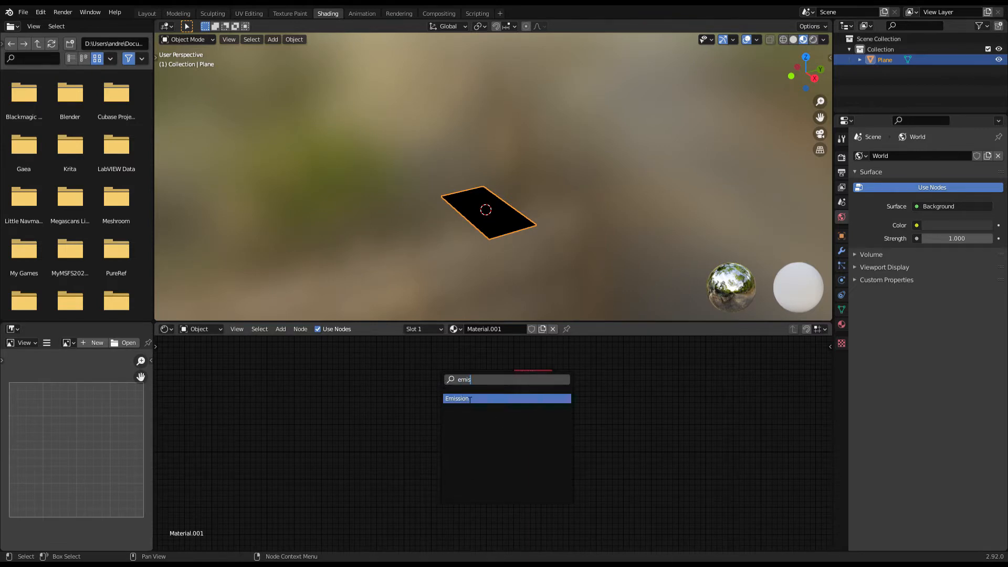
click(470, 399)
click(462, 396)
drag(464, 390, 513, 385)
- Add a Noise Texture node and connect its Fac output to the Emission shader's Strength input
scroll(517, 220, up, 3)
middle_drag(517, 219, 550, 203)
scroll(559, 217, up, 3)
shift+middle_drag(561, 244, 560, 219)
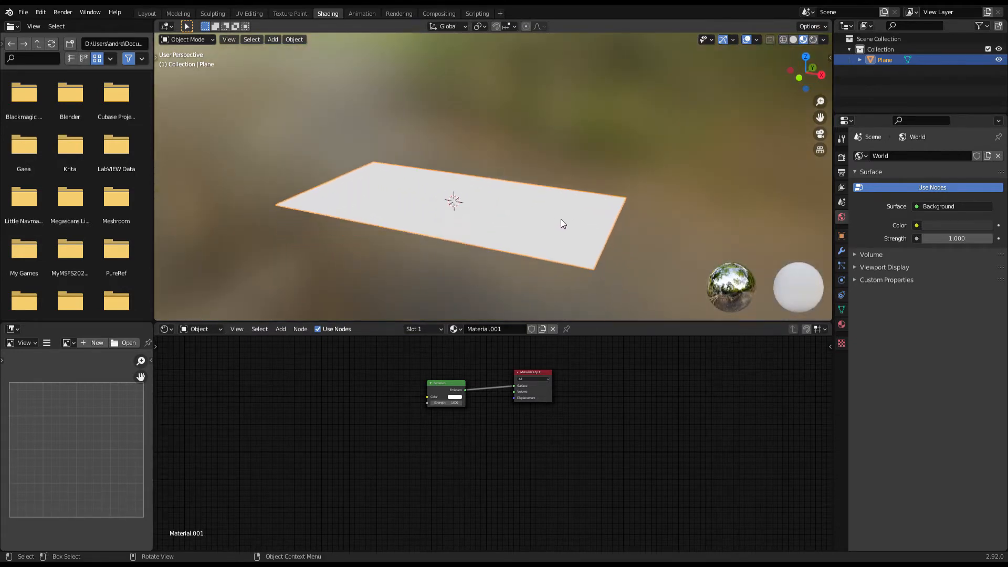
middle_drag(339, 423, 500, 421)
key(shift+a)
click(479, 414)
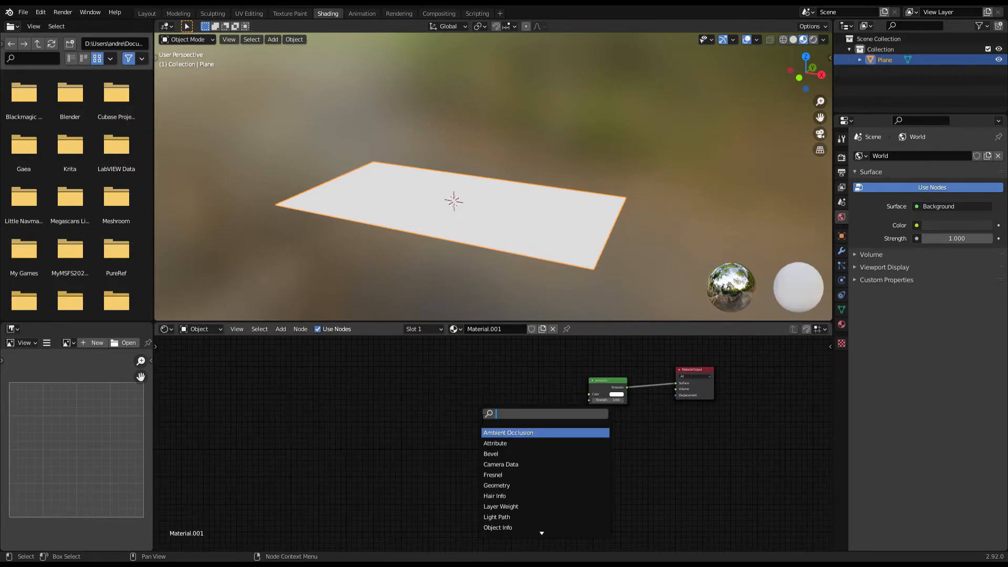
text(nois)
key(Return)
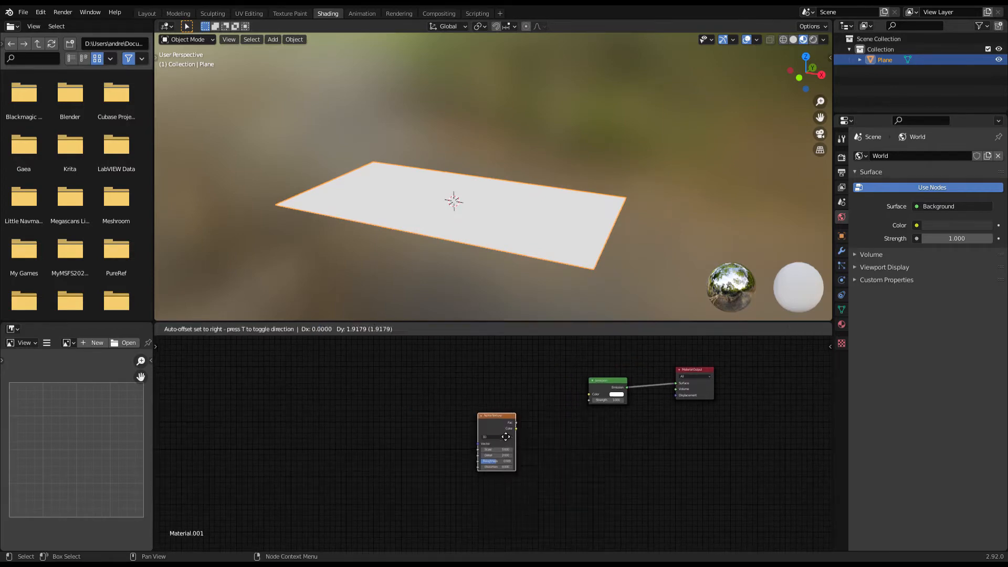
click(499, 420)
drag(512, 415, 588, 399)
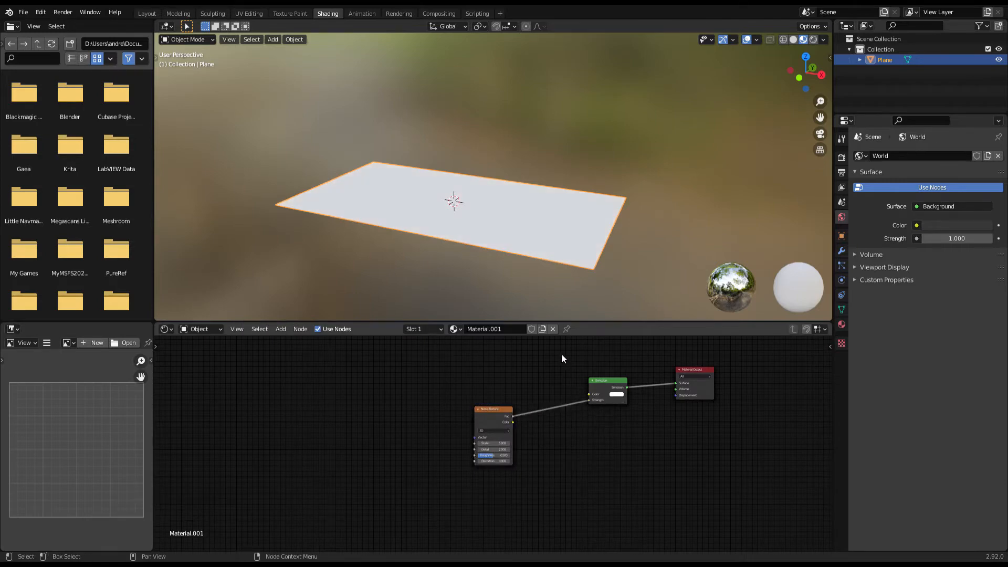
middle_drag(595, 266, 545, 330)
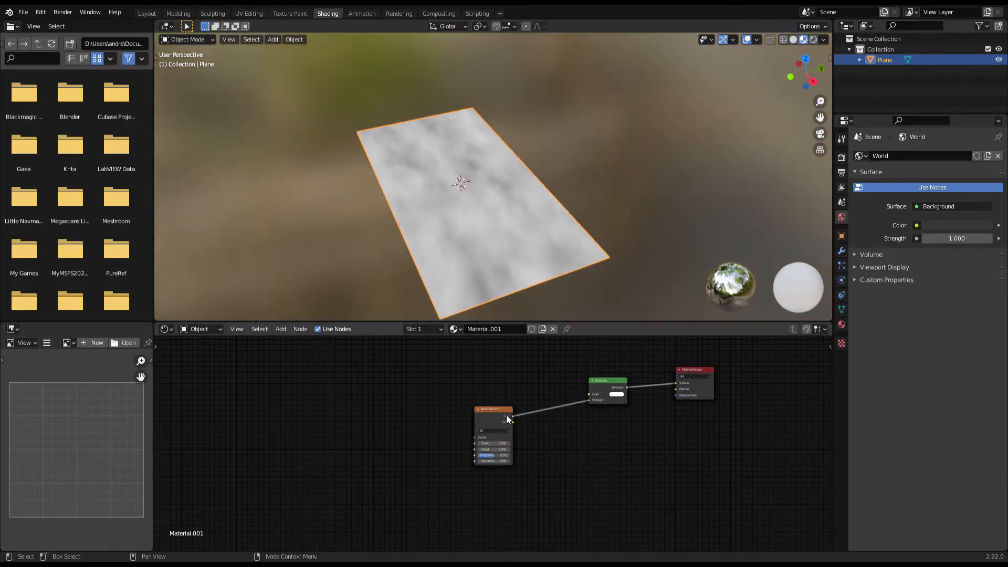
drag(496, 417, 510, 403)
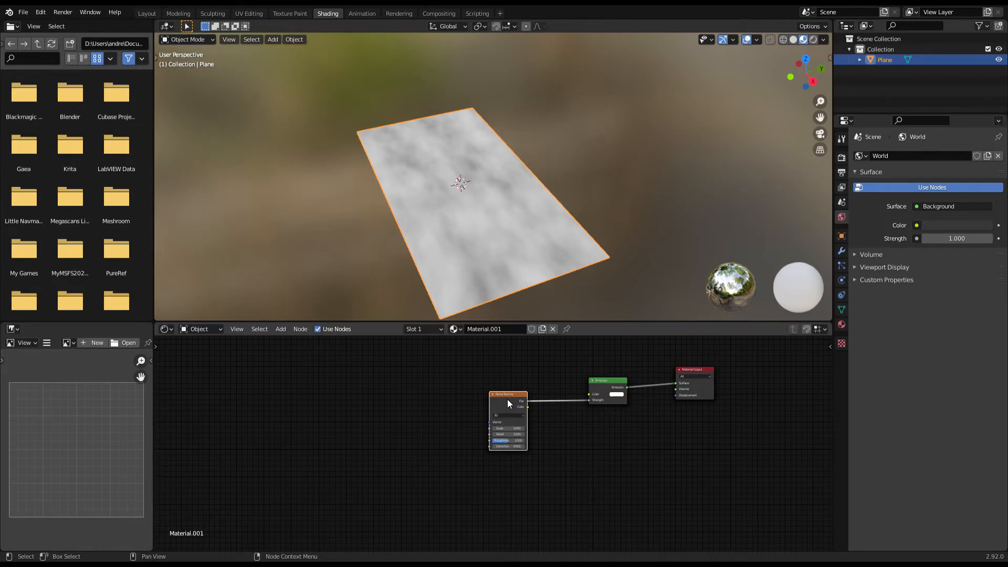
key(ctrl+t)
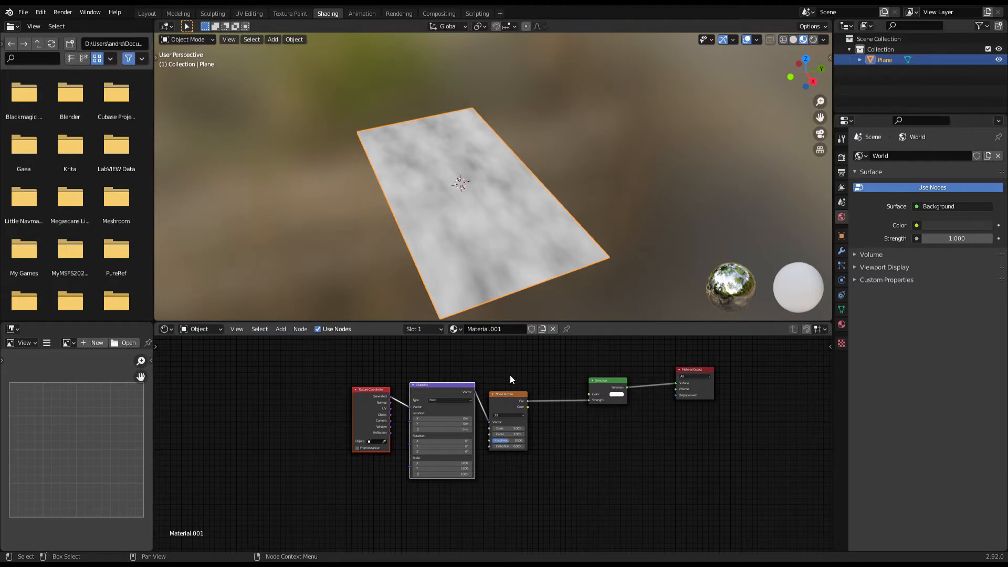
key(Delete)
- Add a Mapping node before the Noise Texture and connect its Vector output to the texture's Vector input
key(shift+a)
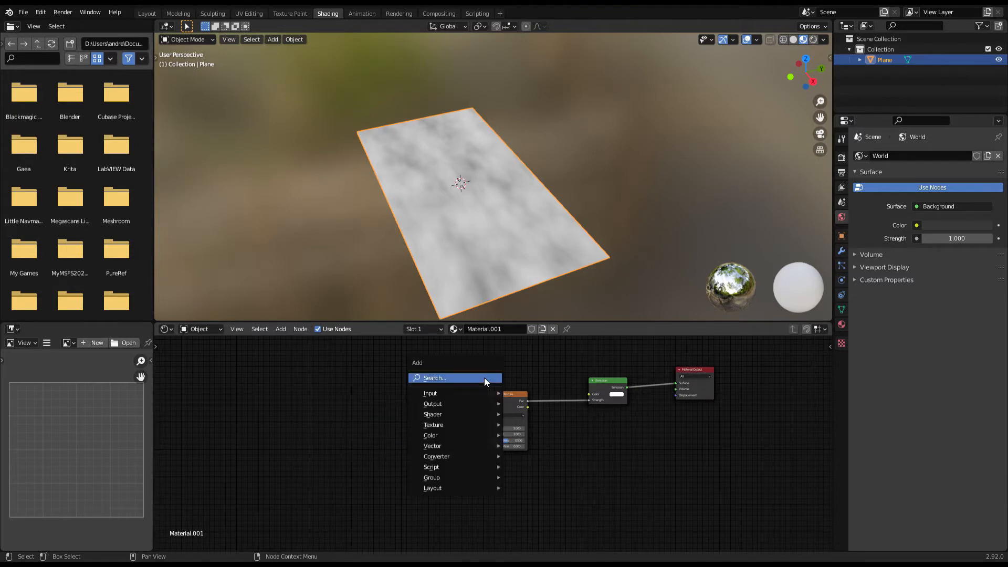
click(484, 377)
text(mapp)
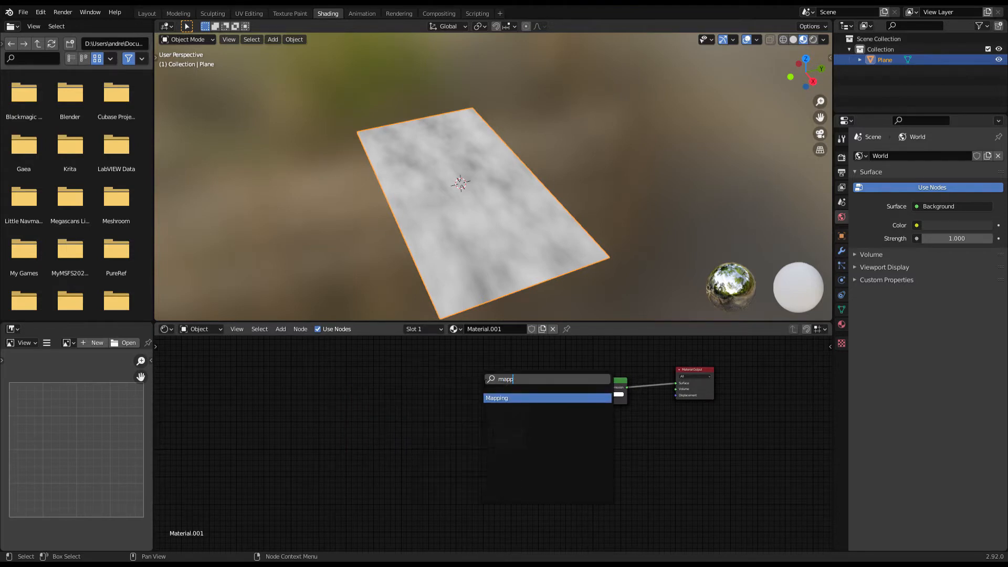
key(Return)
click(448, 415)
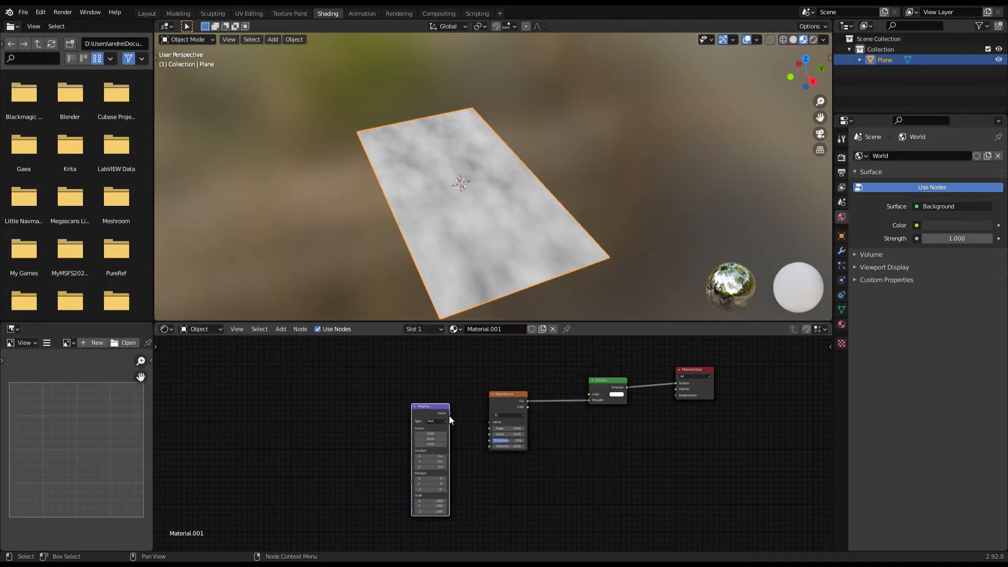
drag(449, 413, 489, 422)
- Add a Texture Coordinate node before the Mapping node and connect its UV output to the Mapping node's Vector input
middle_drag(415, 410, 470, 409)
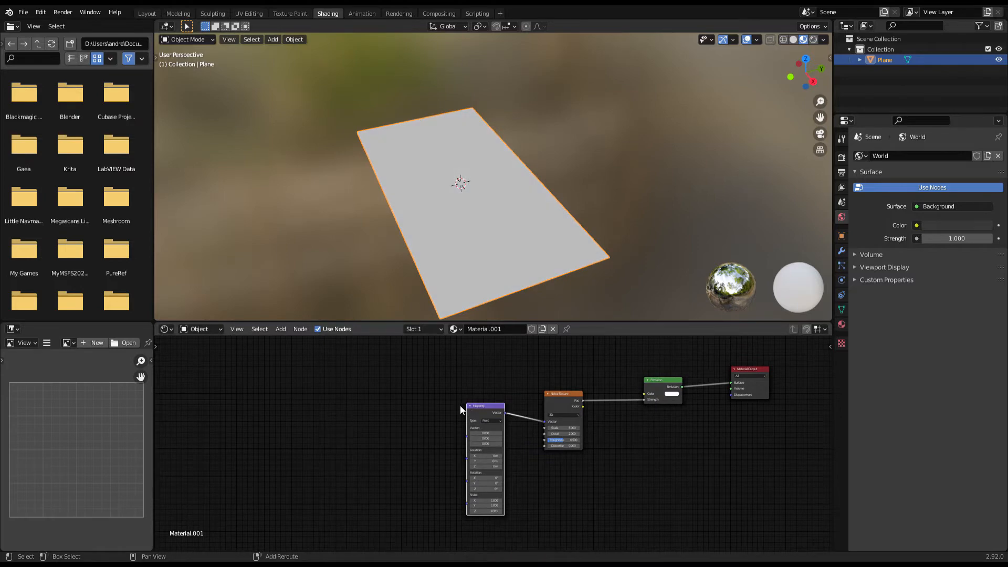
key(shift+a)
click(460, 405)
text(tex)
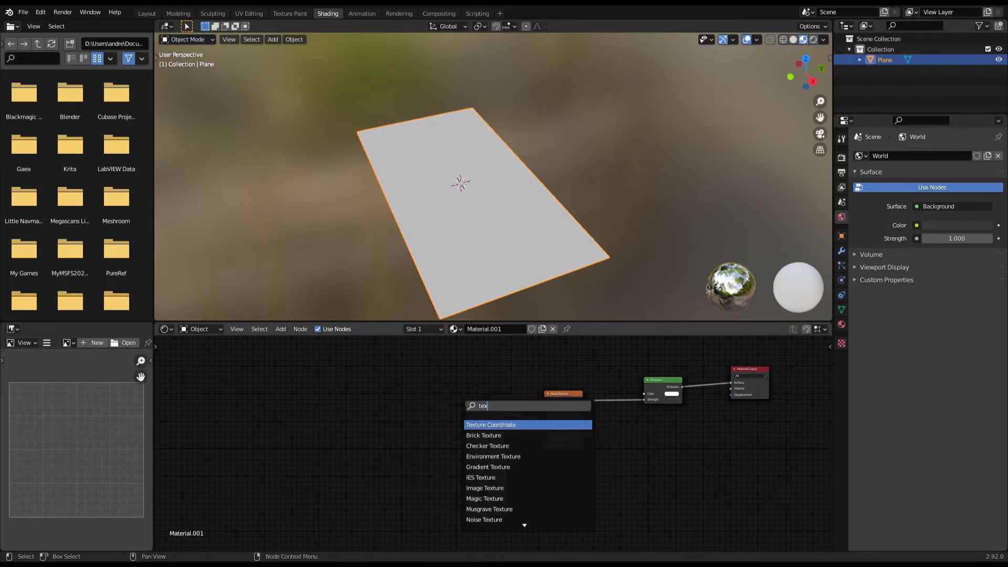
click(491, 429)
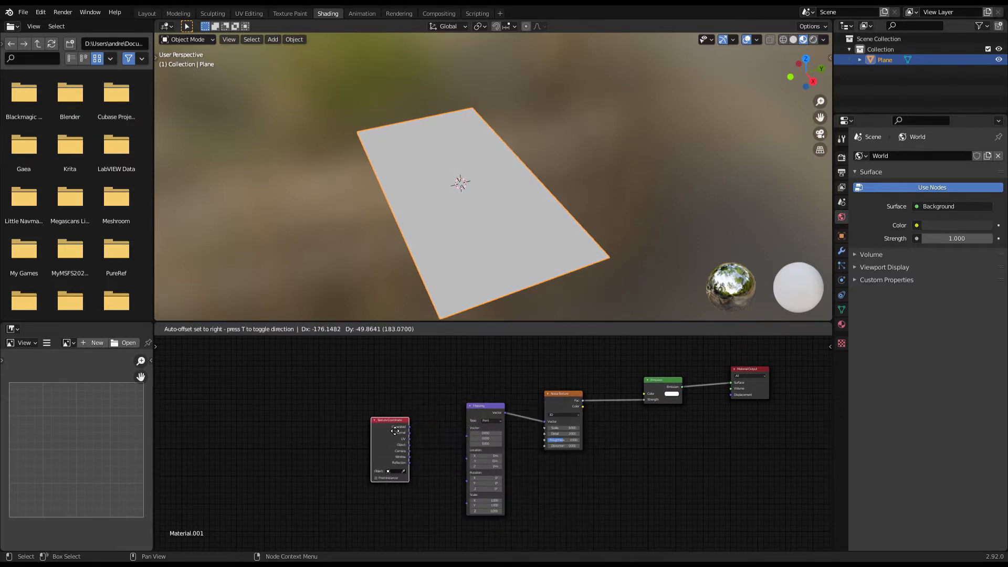
click(399, 428)
scroll(394, 427, up, 2)
drag(377, 423, 453, 419)
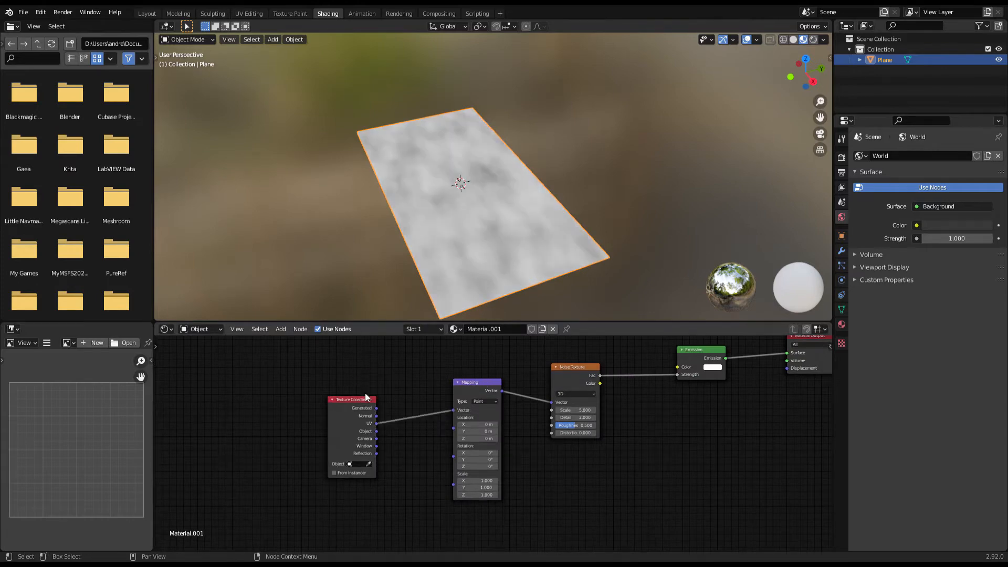
drag(353, 375, 575, 379)
click(563, 375)
- Insert a ColorRamp node on the link between the Noise Texture's Fac output and the Emission shader's Strength input
scroll(540, 247, down, 3)
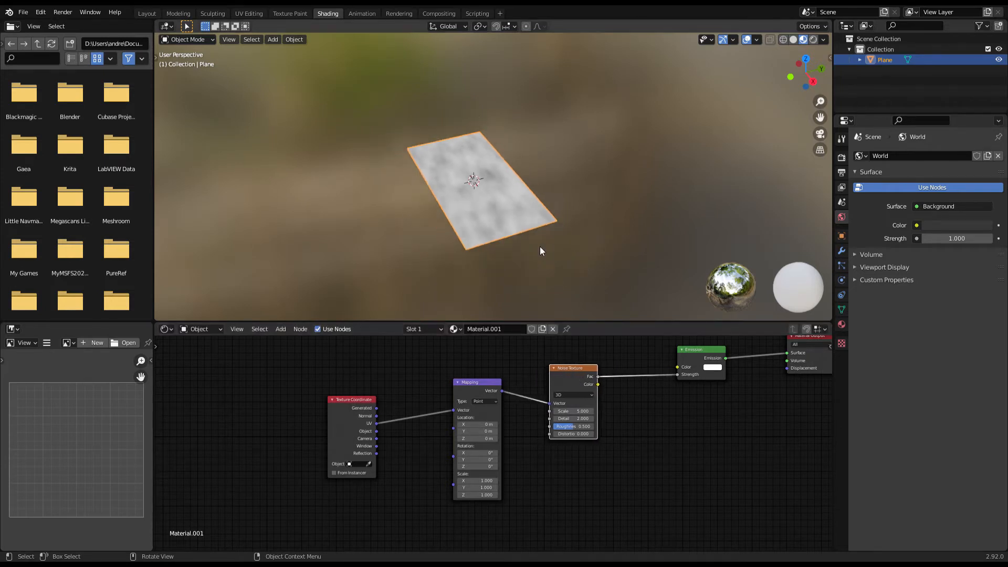
middle_drag(537, 242, 553, 235)
scroll(554, 235, up, 5)
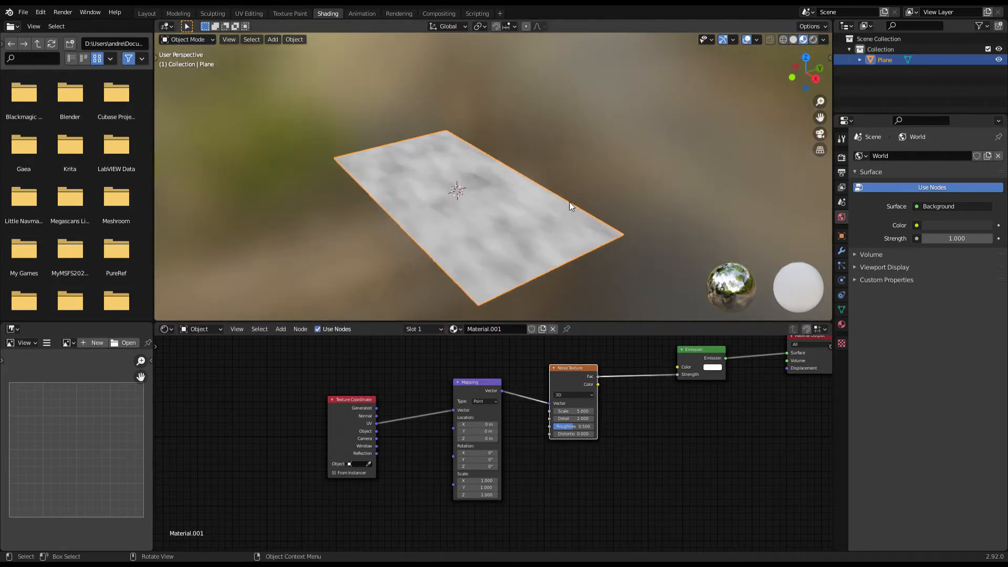
scroll(530, 423, down, 3)
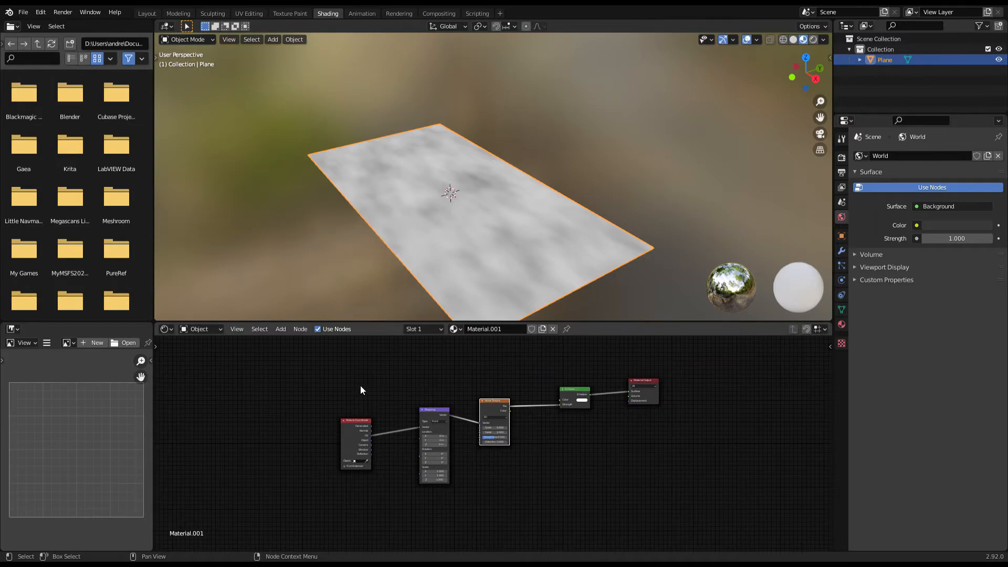
drag(360, 385, 438, 387)
scroll(495, 419, up, 4)
mouse_move(519, 402)
middle_down()
mouse_move(467, 410)
mouse_move(505, 390)
middle_up()
key(shift+a)
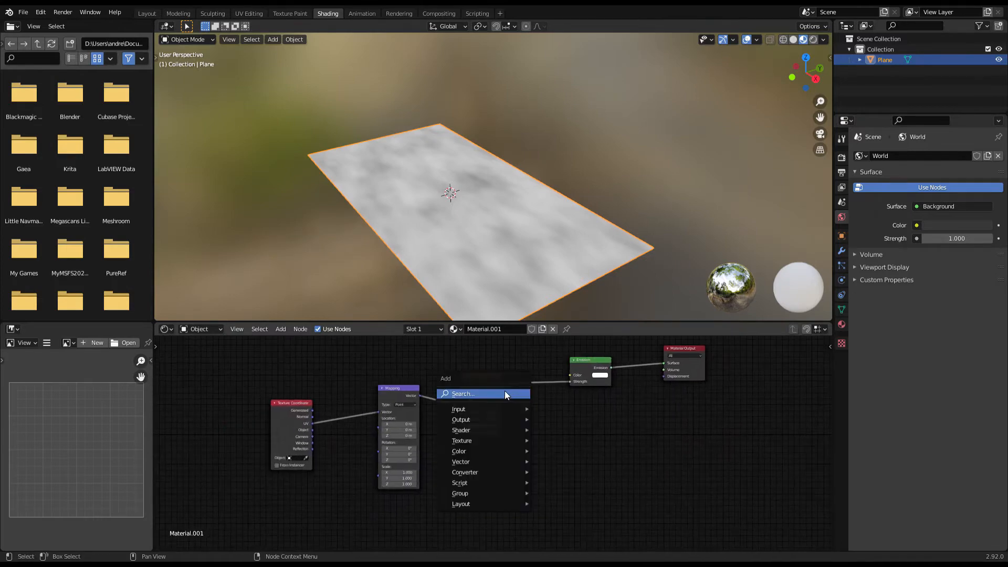
click(499, 394)
text(colo)
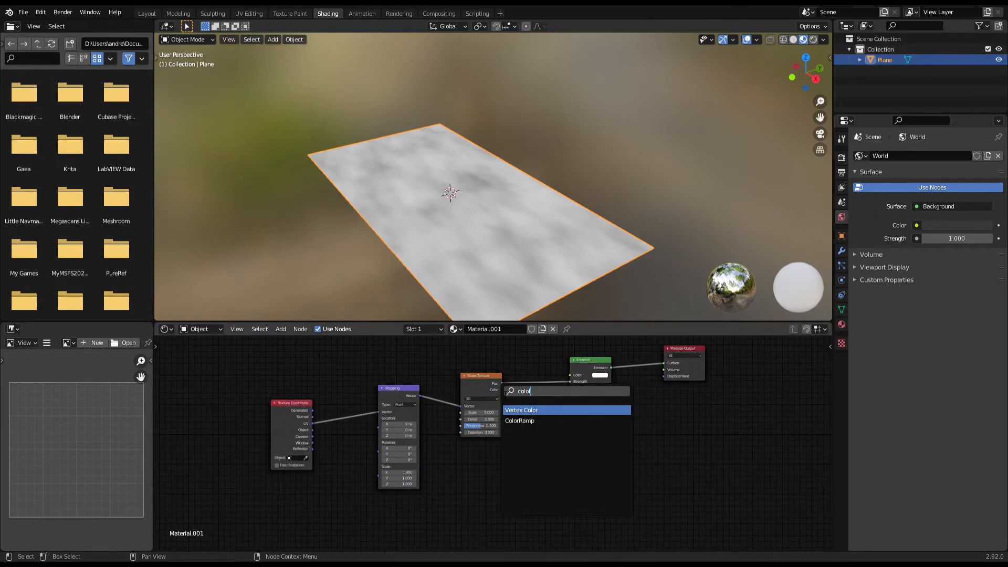
key(Return)
click(559, 402)
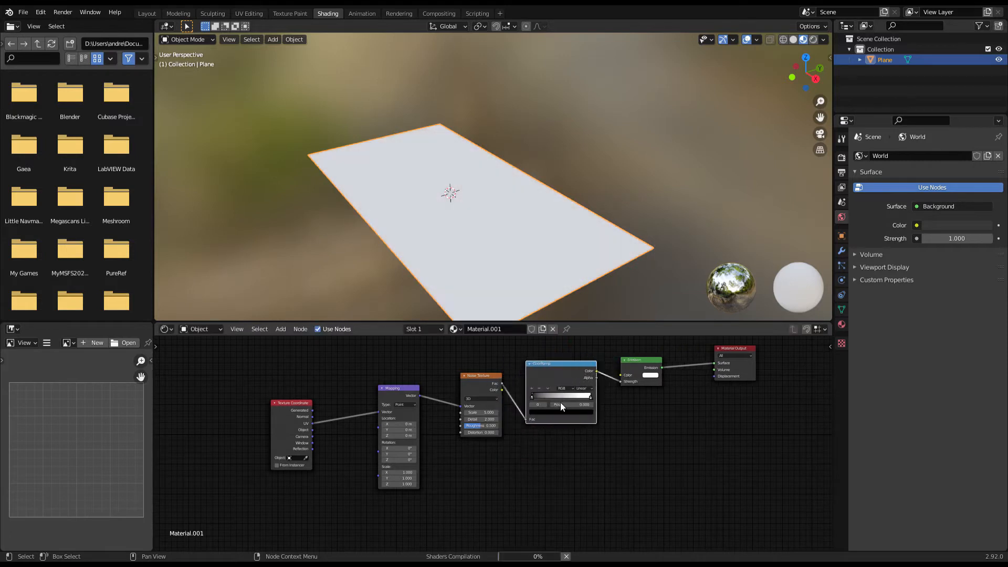
- Move the ColorRamp's black stop to 0.041 and set the Noise Texture's Scale to 13.1, Detail to 3.3 and Roughness to 0.583
middle_drag(675, 212, 639, 261)
scroll(638, 261, down, 3)
scroll(639, 262, up, 4)
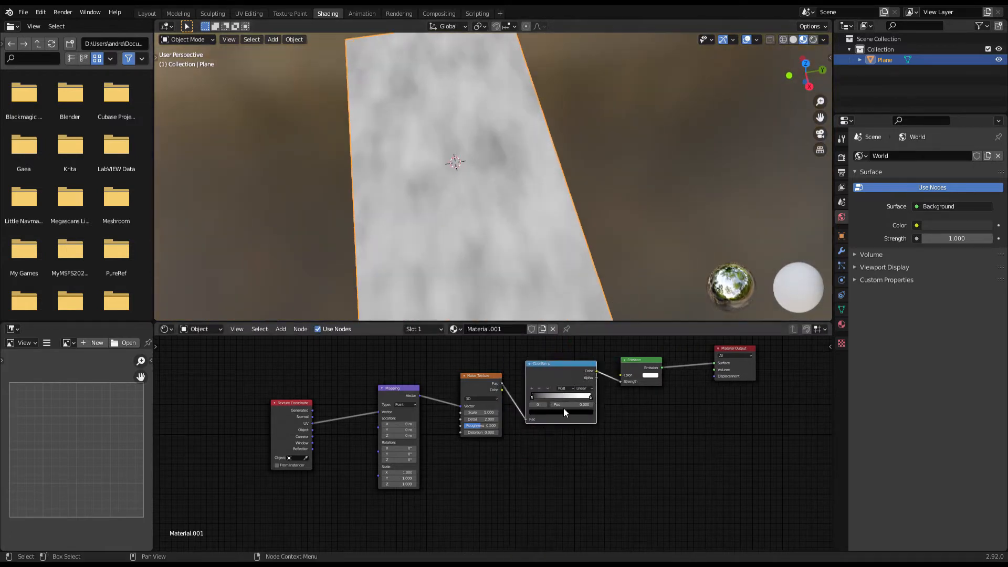
mouse_move(534, 397)
mouse_down()
mouse_move(556, 391)
mouse_move(534, 391)
mouse_up()
scroll(510, 417, up, 2)
drag(473, 395, 474, 419)
scroll(455, 485, down, 5)
scroll(454, 481, down, 1)
scroll(548, 295, down, 3)
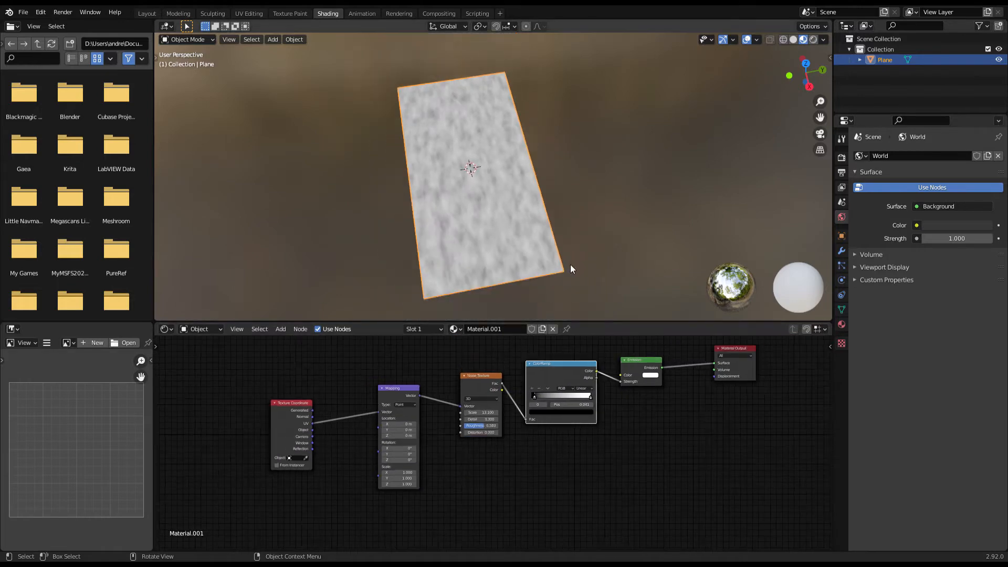
middle_drag(571, 264, 554, 279)
scroll(553, 279, up, 2)
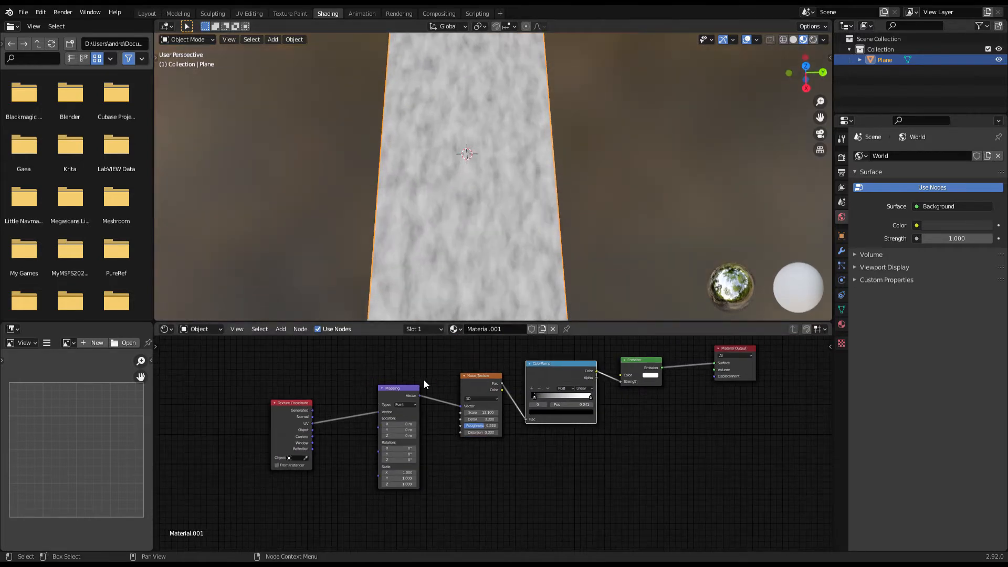
- Move the Texture Coordinate, Mapping, Noise Texture and ColorRamp nodes lower as a group, and place a duplicate of the chain above them
mouse_move(473, 386)
mouse_down()
mouse_move(455, 387)
mouse_move(476, 390)
mouse_move(467, 393)
mouse_up()
scroll(499, 390, down, 2)
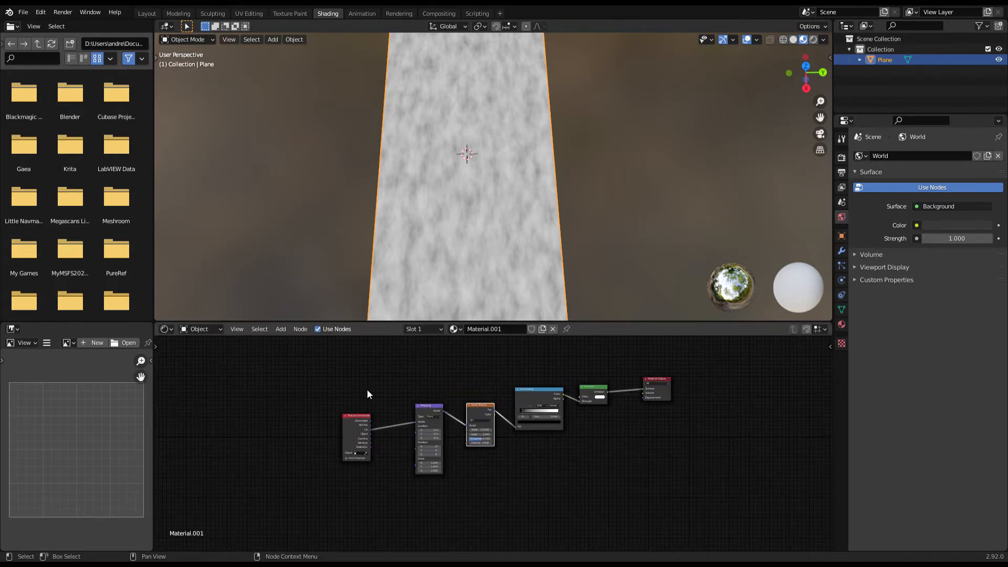
drag(368, 368, 529, 458)
drag(525, 392, 506, 447)
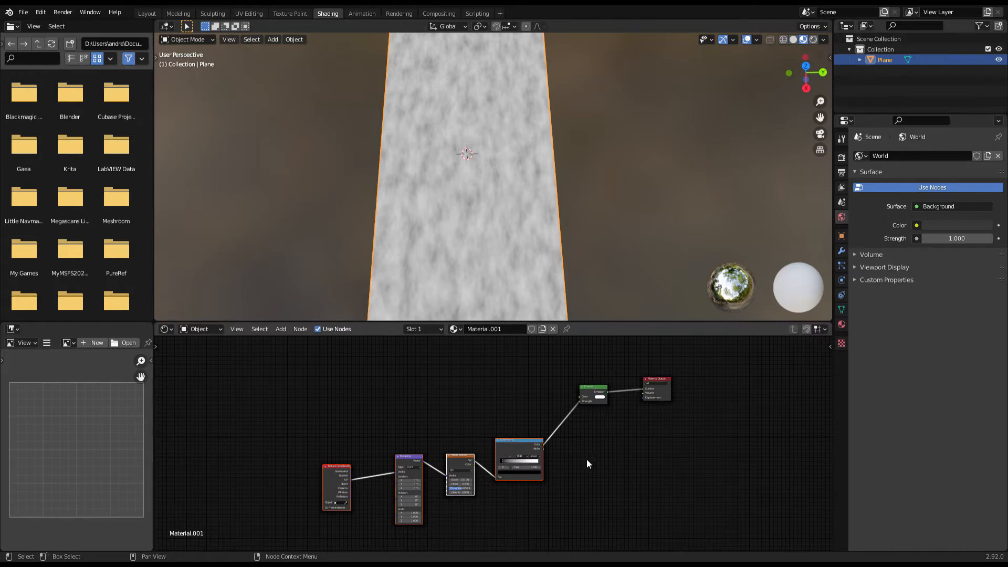
key(shift+d)
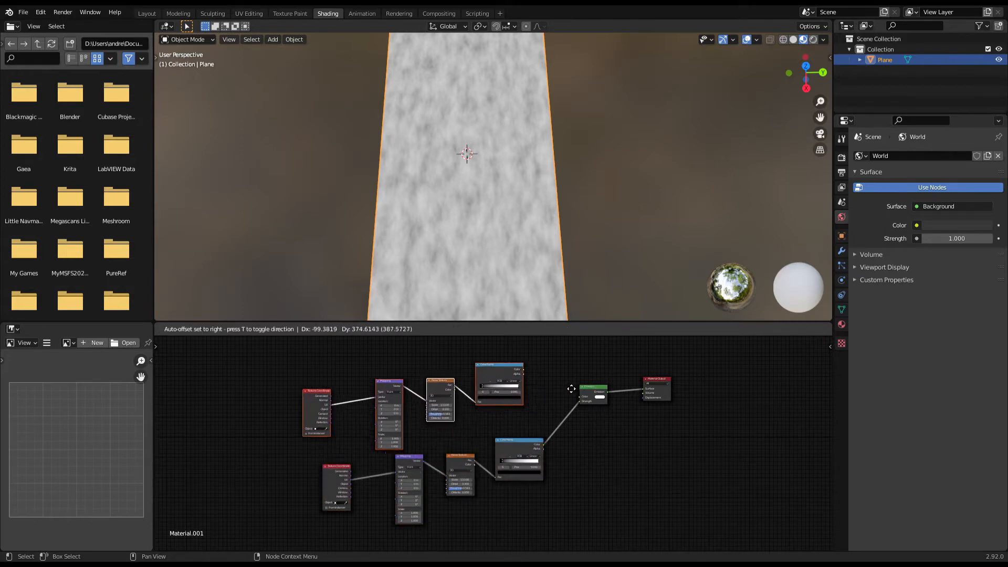
click(547, 380)
- Connect the duplicated ColorRamp's Color output to the Emission shader's Strength input in place of the original chain
scroll(539, 389, up, 2)
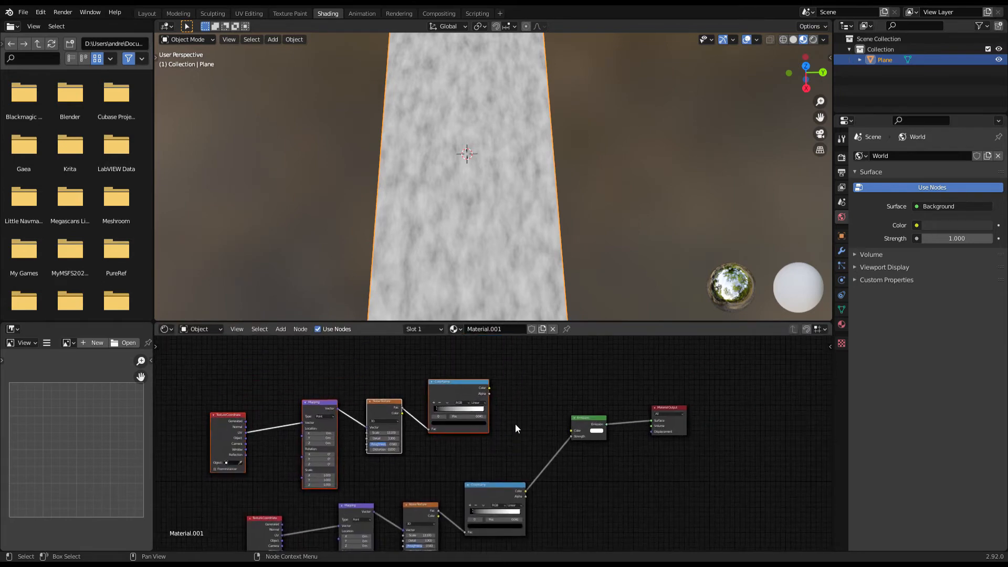
scroll(487, 402, up, 3)
ctrl+scroll(493, 398, up, 2)
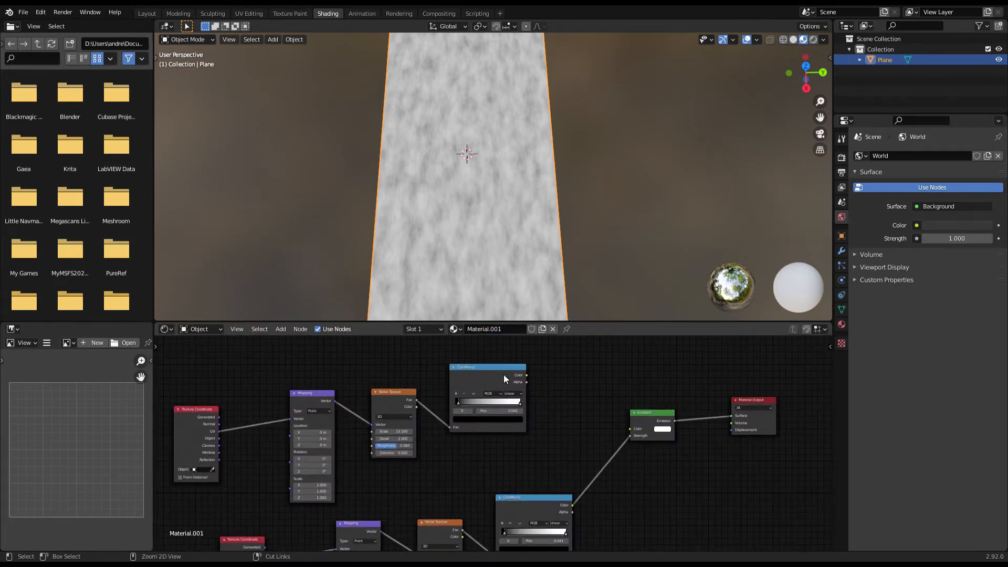
drag(526, 375, 629, 436)
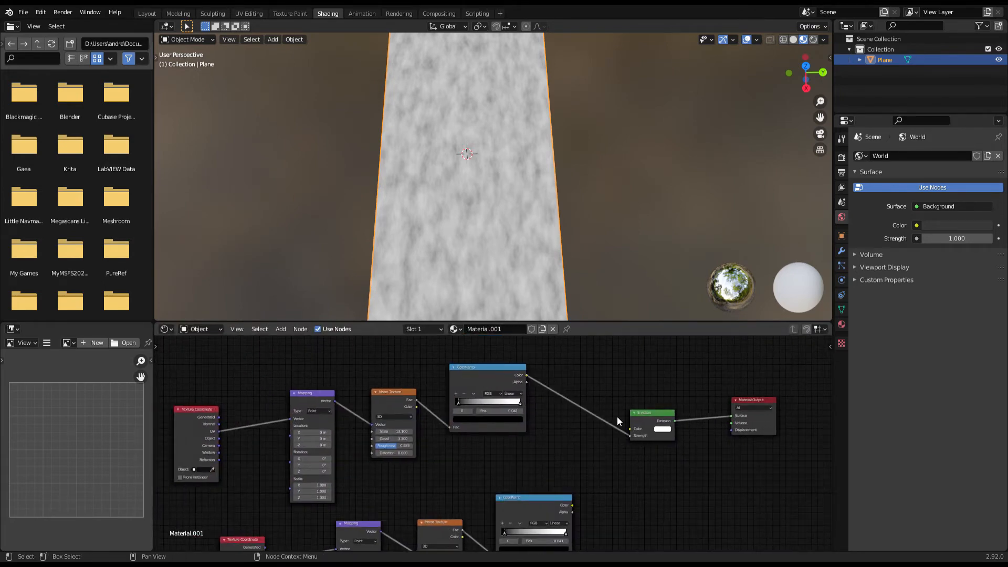
- Set the duplicated Noise Texture's Scale to 1.8, Detail to 2.9 and Roughness to 0.458 for larger, softer noise
middle_drag(606, 213, 600, 226)
scroll(543, 359, up, 1)
middle_drag(449, 261, 451, 295)
ctrl+scroll(483, 414, up, 3)
scroll(518, 427, up, 2)
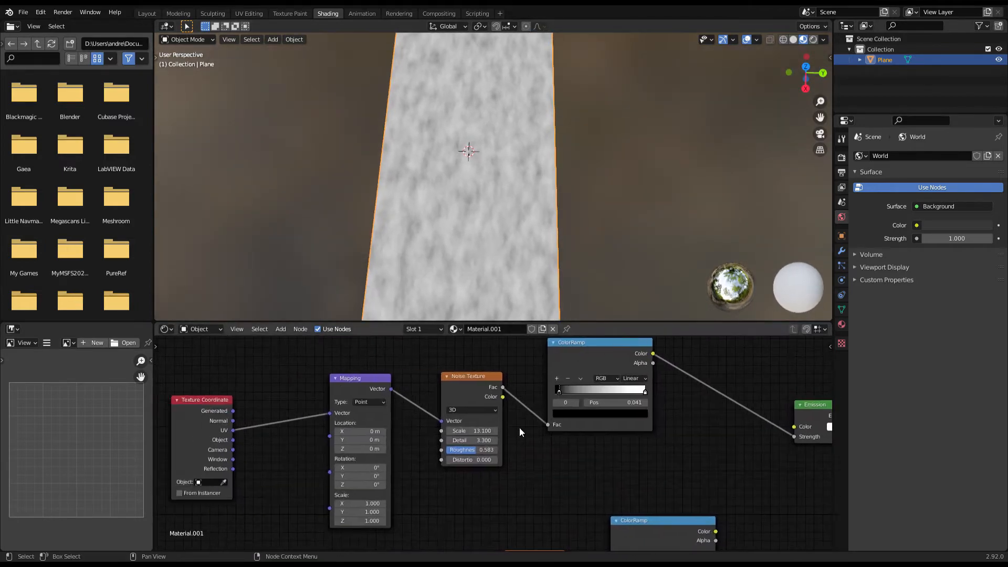
drag(475, 431, 419, 430)
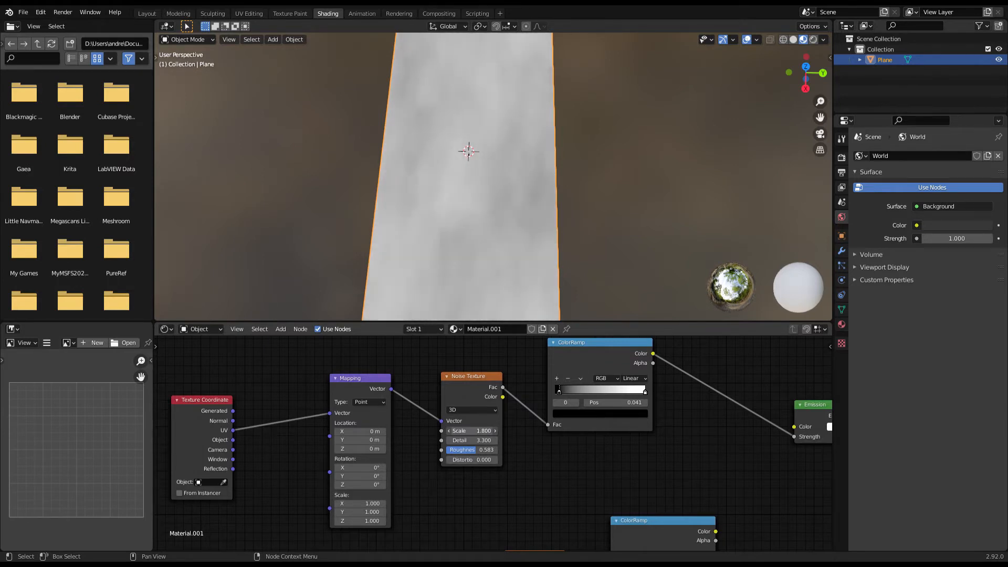
drag(476, 450, 467, 441)
scroll(599, 265, down, 4)
scroll(596, 263, up, 3)
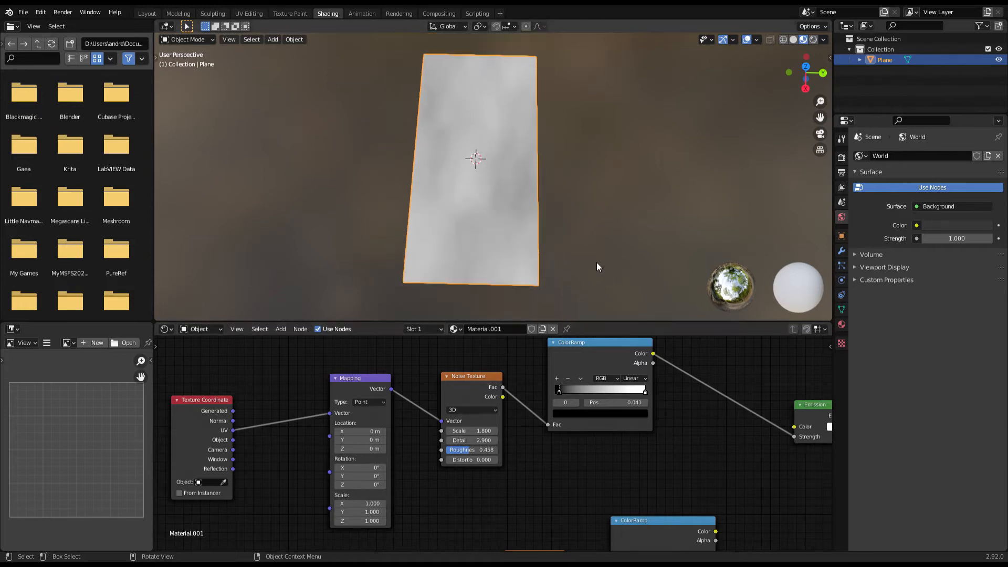
- Deselect the plane and move the duplicated ColorRamp's black stop to position 0.209
click(595, 262)
scroll(596, 261, down, 4)
middle_drag(602, 256, 603, 255)
middle_drag(592, 249, 557, 306)
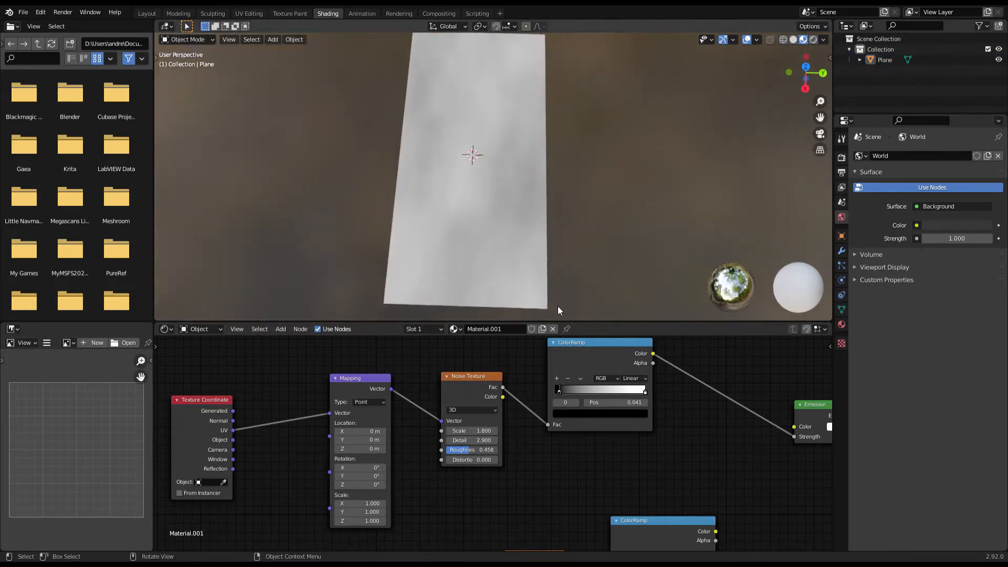
drag(565, 390, 576, 389)
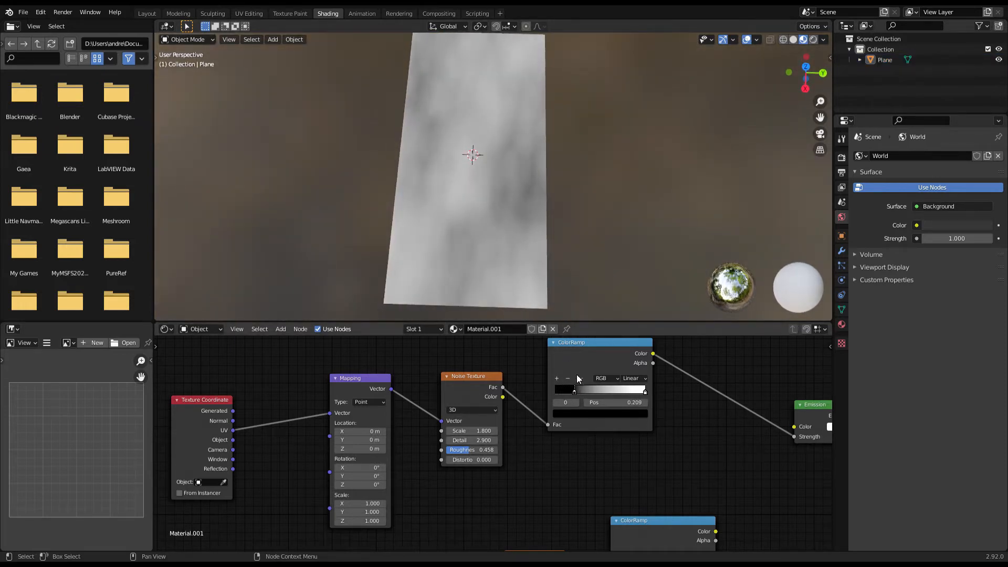
scroll(578, 231, down, 4)
mouse_move(579, 212)
middle_down()
mouse_move(559, 234)
mouse_move(586, 227)
middle_up()
scroll(560, 234, up, 3)
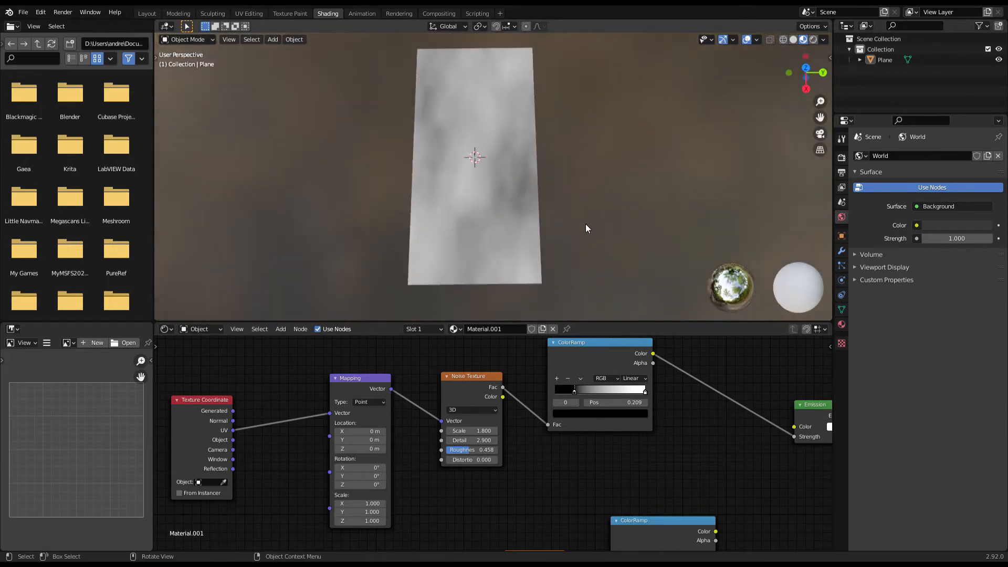
scroll(559, 156, down, 3)
middle_drag(558, 156, 547, 129)
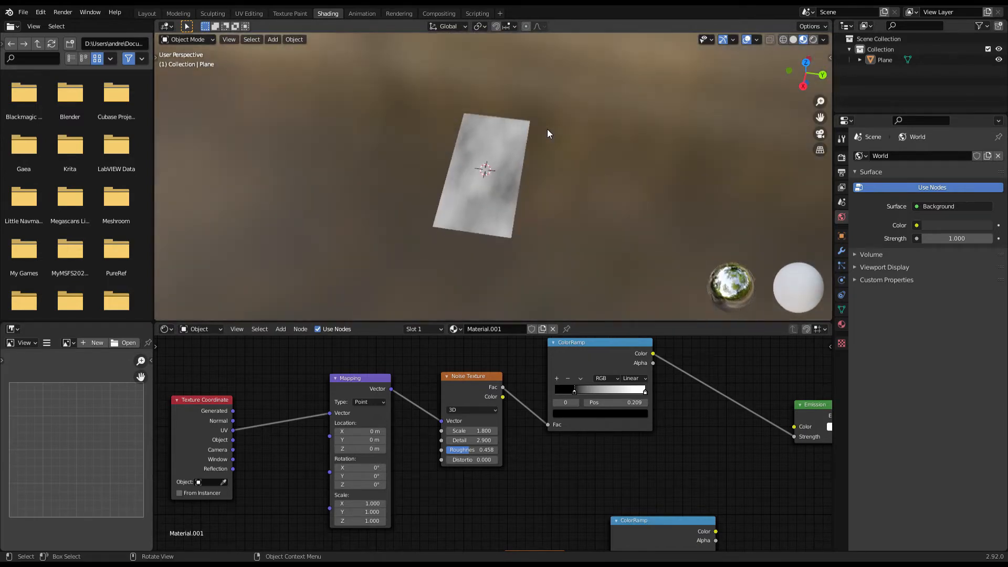
- Move both texture node chains farther away from the Emission shader to make room for another node
scroll(566, 400, down, 2)
scroll(566, 400, down, 1)
middle_drag(566, 401, 424, 352)
scroll(429, 352, down, 4)
scroll(438, 359, up, 2)
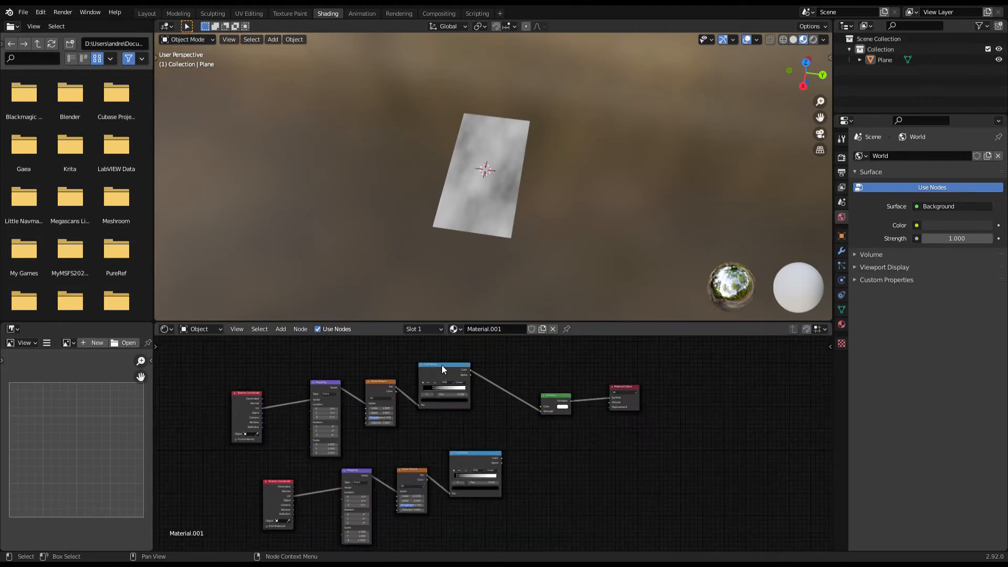
drag(444, 370, 449, 372)
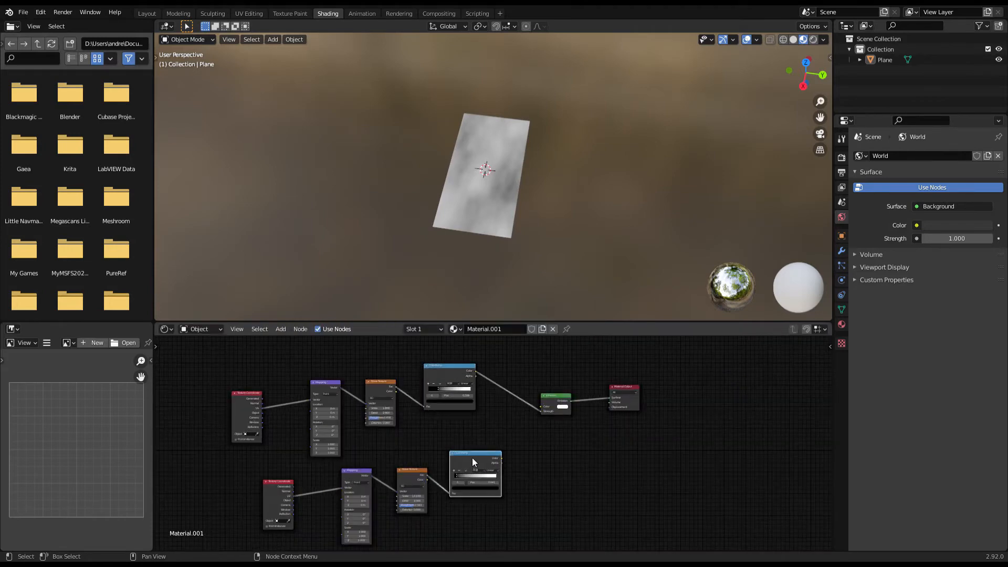
drag(471, 457, 481, 455)
drag(241, 368, 491, 489)
drag(442, 377, 366, 423)
click(471, 437)
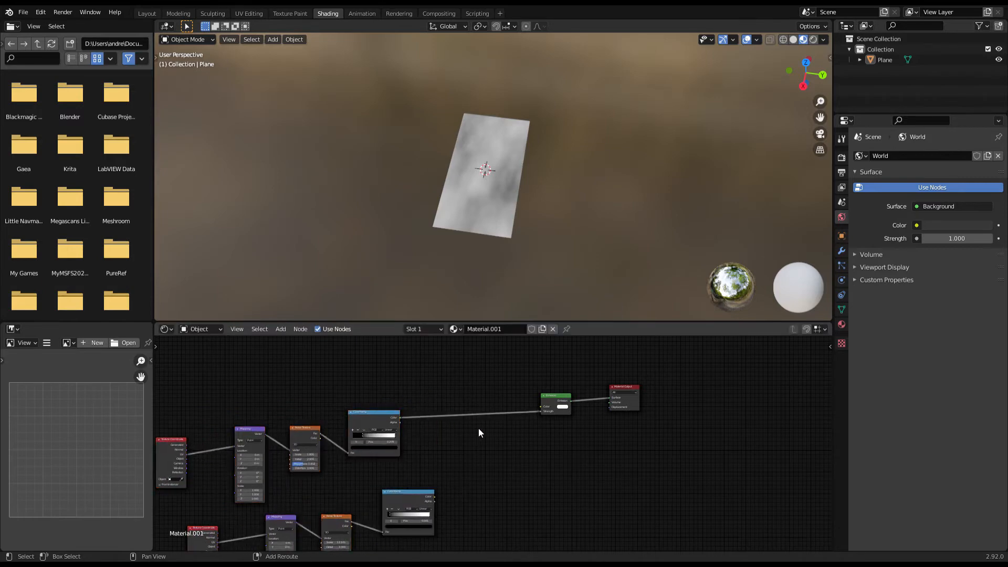
- Insert a Math node on the link between the upper ColorRamp and the Emission shader's Strength input
key(shift+a)
click(478, 428)
text(math)
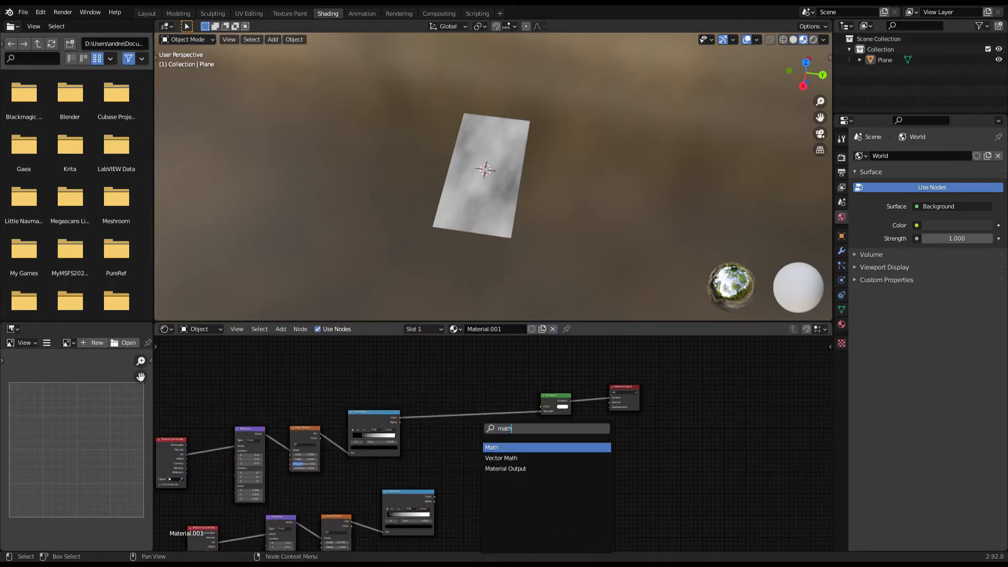
key(Return)
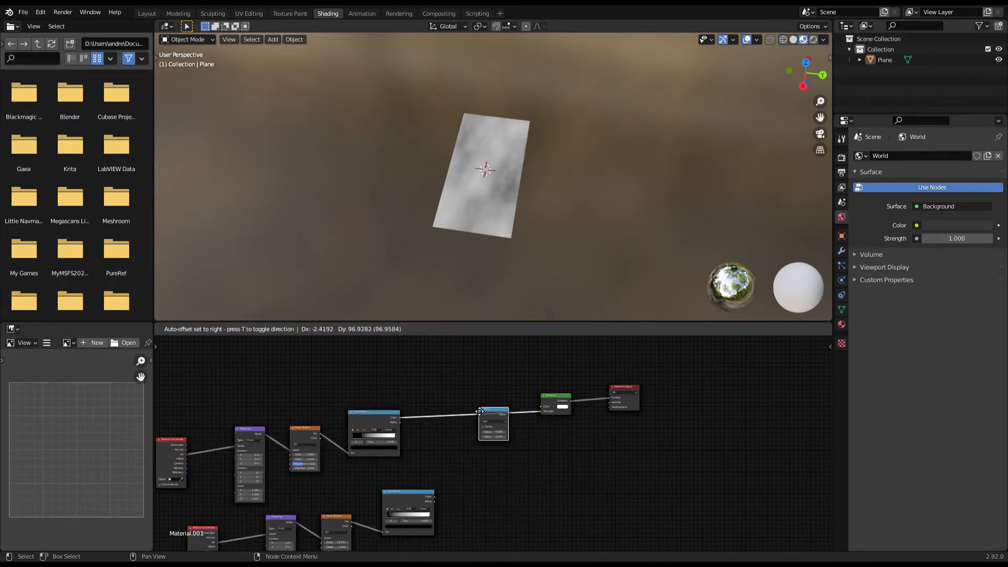
click(475, 412)
- Connect the lower ColorRamp's Color output to the Math node's second Value input and set the operation to Multiply
scroll(475, 412, up, 1)
drag(419, 511, 436, 484)
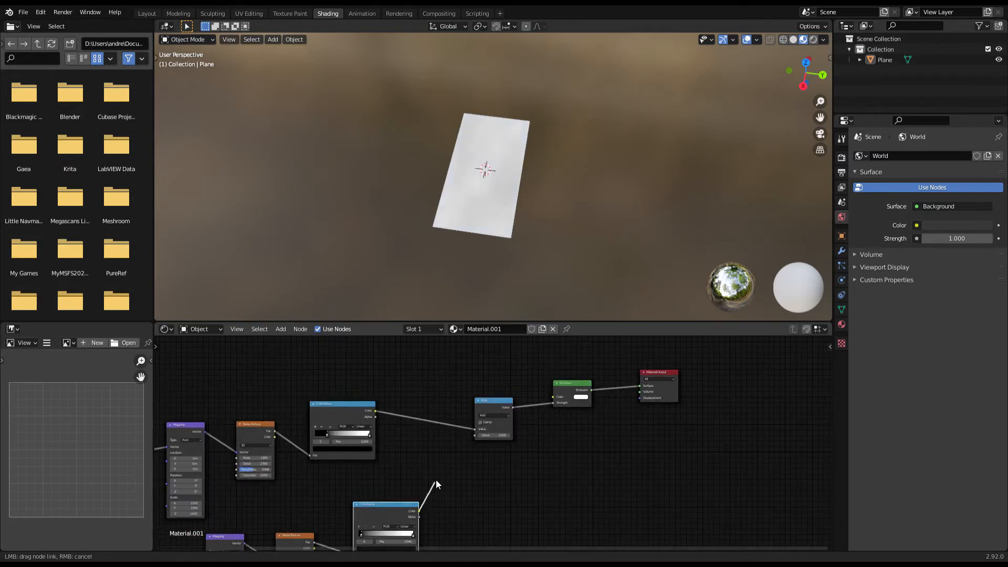
drag(472, 438, 474, 435)
scroll(486, 420, up, 3)
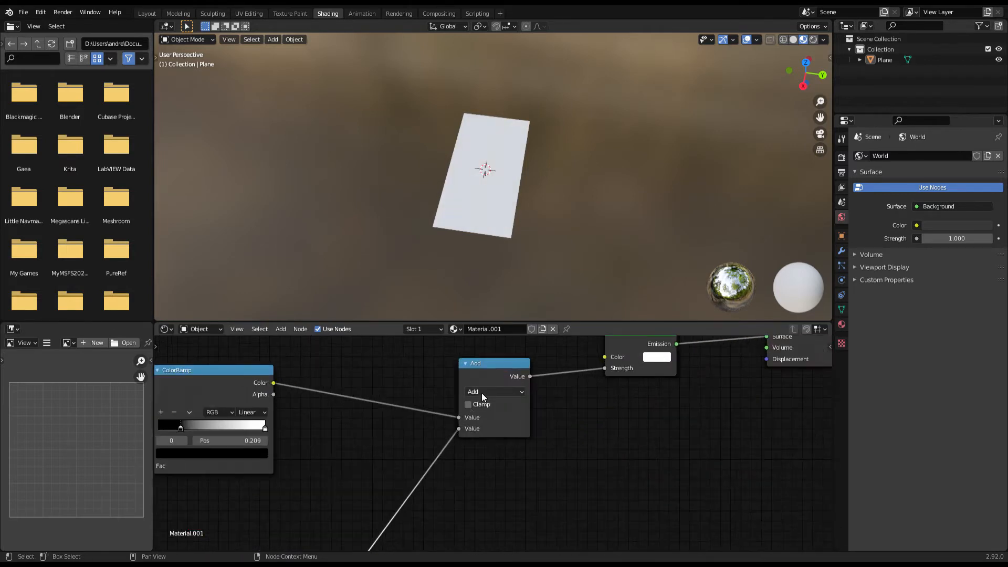
click(482, 392)
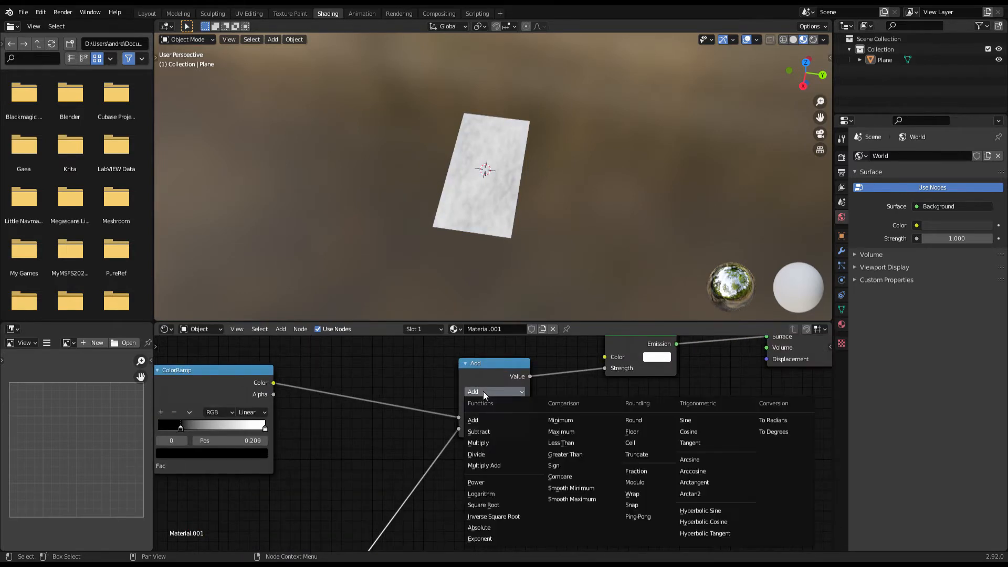
click(483, 443)
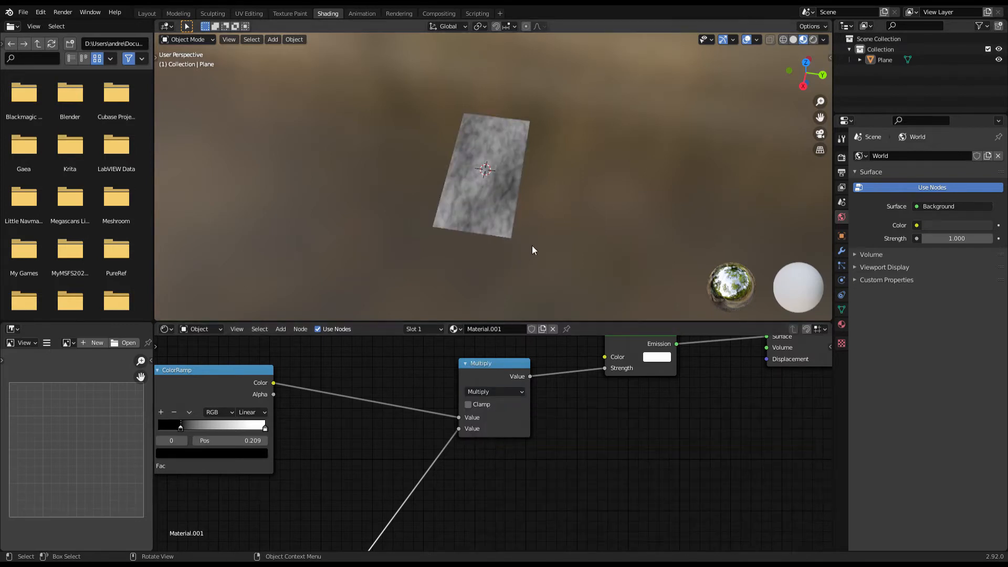
- Move the black stop of the lower ColorRamp to position 0.000 and that of the upper ColorRamp to 0.027
scroll(540, 261, up, 3)
middle_drag(531, 245, 540, 269)
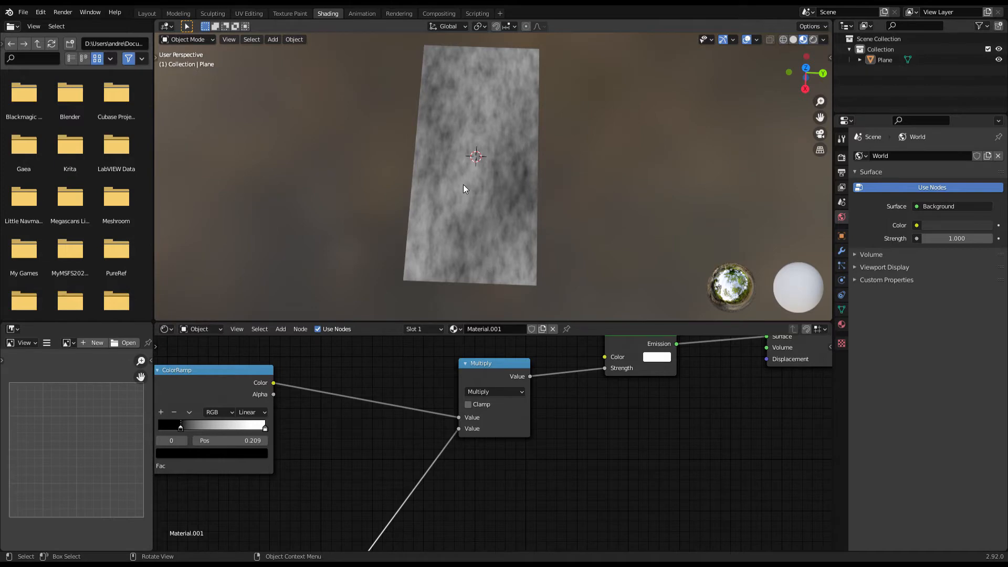
scroll(520, 496, down, 8)
middle_drag(537, 480, 574, 421)
scroll(477, 425, up, 5)
middle_drag(477, 426, 528, 416)
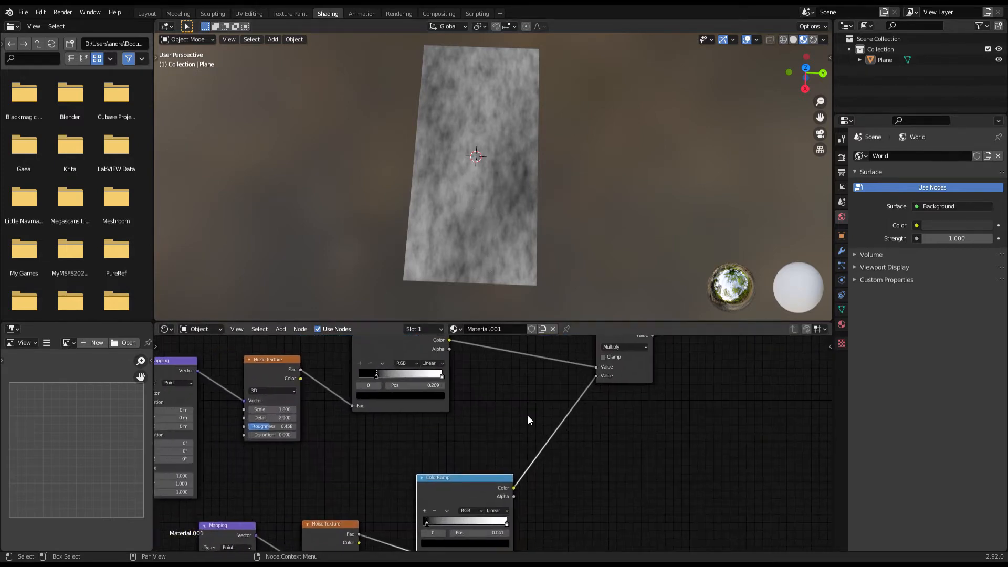
drag(385, 374, 399, 376)
middle_drag(443, 533, 426, 449)
mouse_move(409, 438)
mouse_down()
mouse_move(446, 436)
mouse_move(405, 437)
mouse_up()
middle_drag(490, 406, 485, 474)
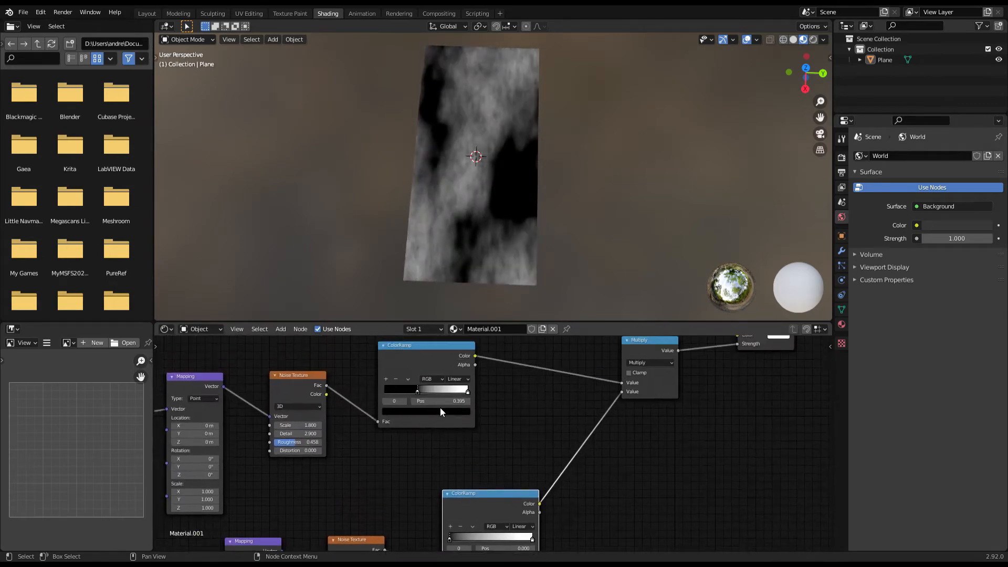
drag(416, 391, 385, 392)
- Examine the combined noise pattern on the plane and the complete node layout
scroll(511, 447, down, 5)
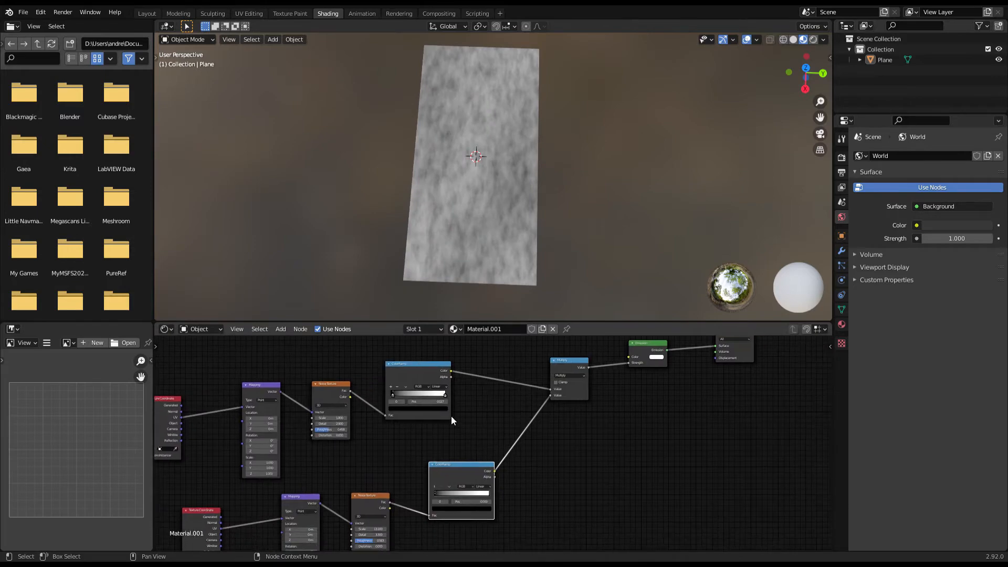
scroll(496, 400, down, 1)
middle_drag(496, 400, 495, 417)
scroll(534, 282, up, 2)
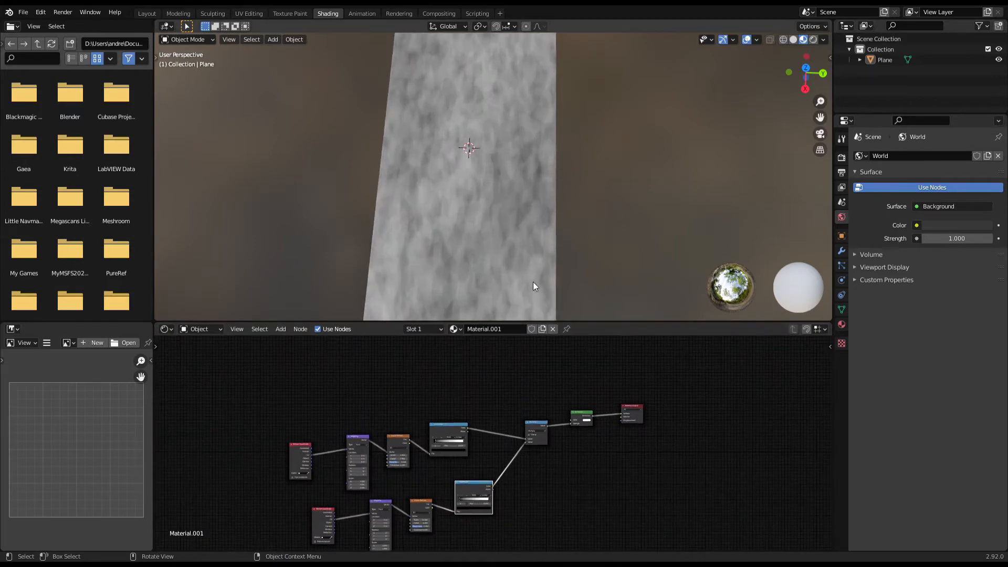
mouse_move(534, 282)
middle_down()
mouse_move(559, 279)
mouse_move(540, 287)
mouse_move(547, 277)
middle_up()
scroll(539, 287, down, 3)
scroll(547, 277, up, 3)
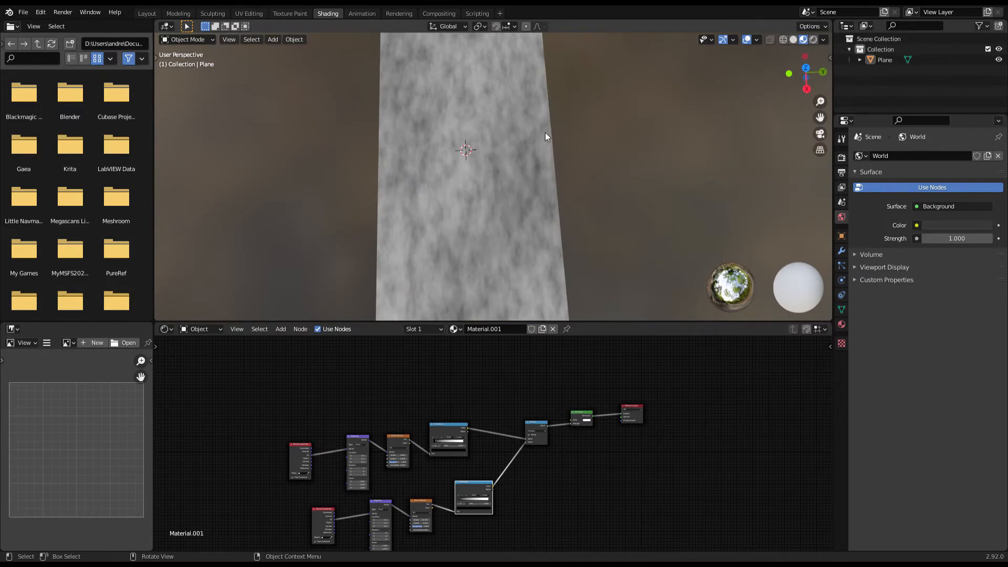
scroll(543, 281, down, 4)
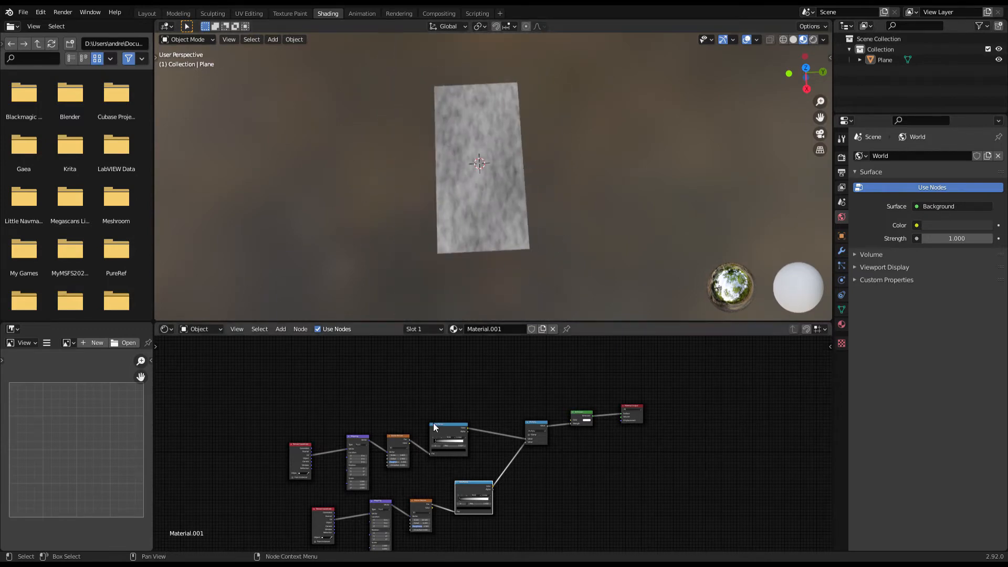
- Add a Gradient Texture node in the empty space above the noise texture chains
middle_drag(433, 423, 488, 468)
scroll(460, 435, up, 3)
middle_drag(459, 435, 515, 461)
scroll(541, 462, up, 2)
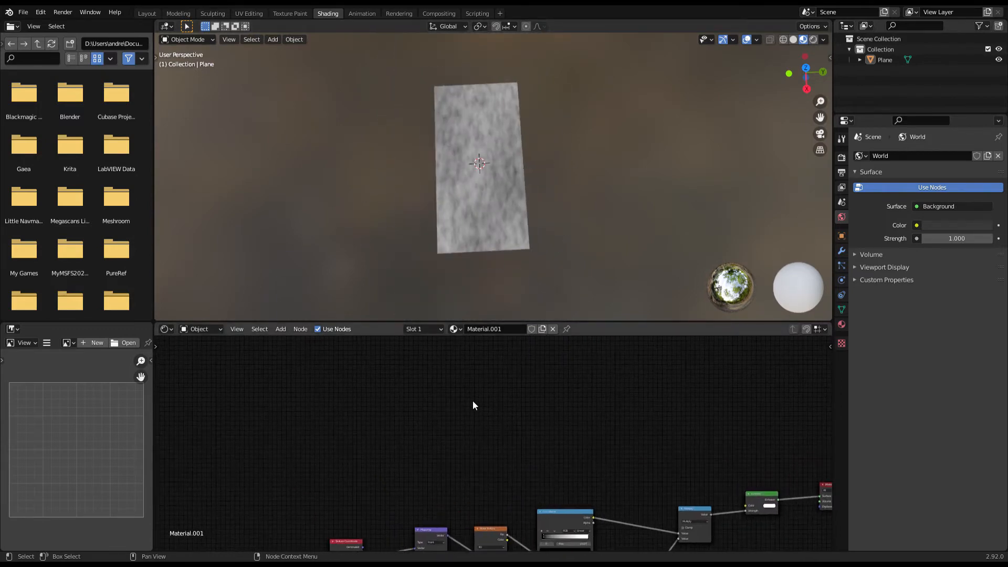
key(shift+a)
text(gra)
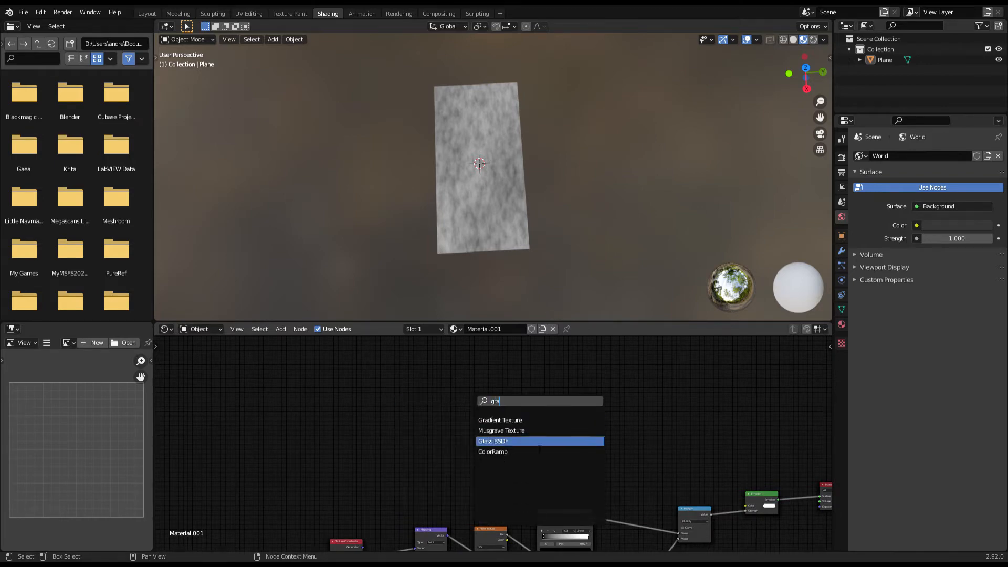
click(525, 420)
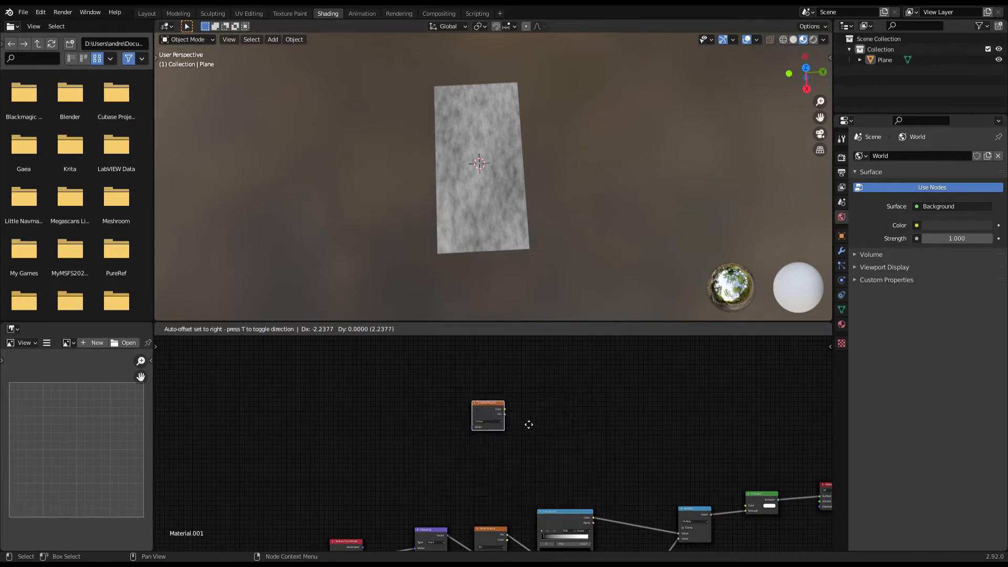
click(535, 434)
scroll(534, 427, up, 2)
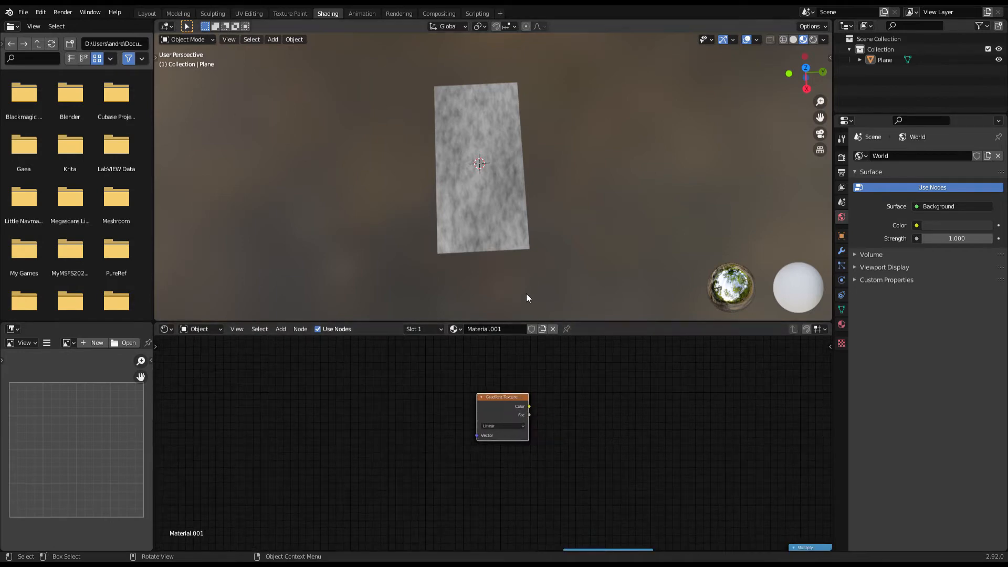
scroll(567, 439, down, 2)
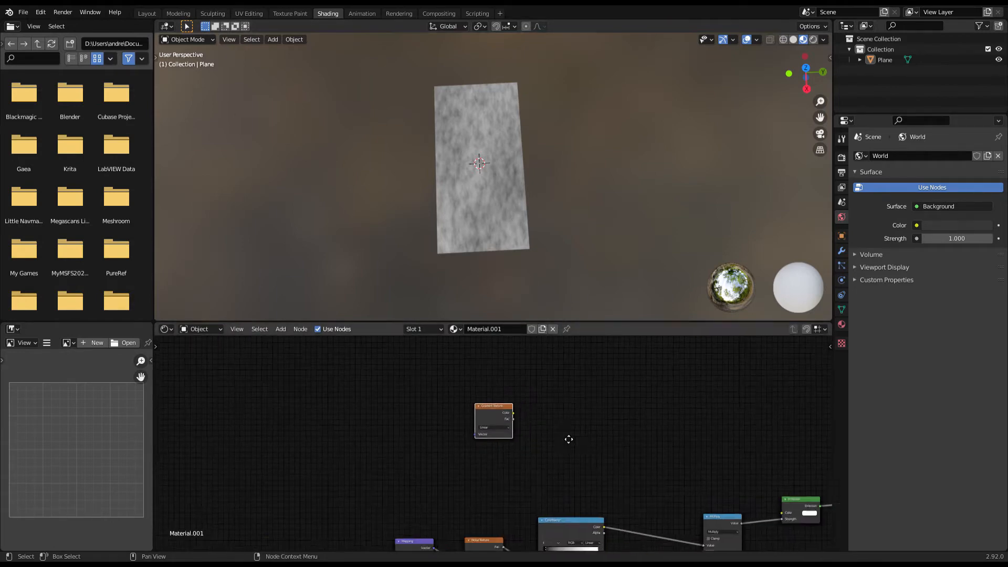
- Connect the Gradient Texture's Color output to the Emission shader's Strength input and view the plane from another angle
middle_drag(567, 439, 343, 366)
drag(313, 357, 579, 459)
middle_drag(489, 288, 507, 263)
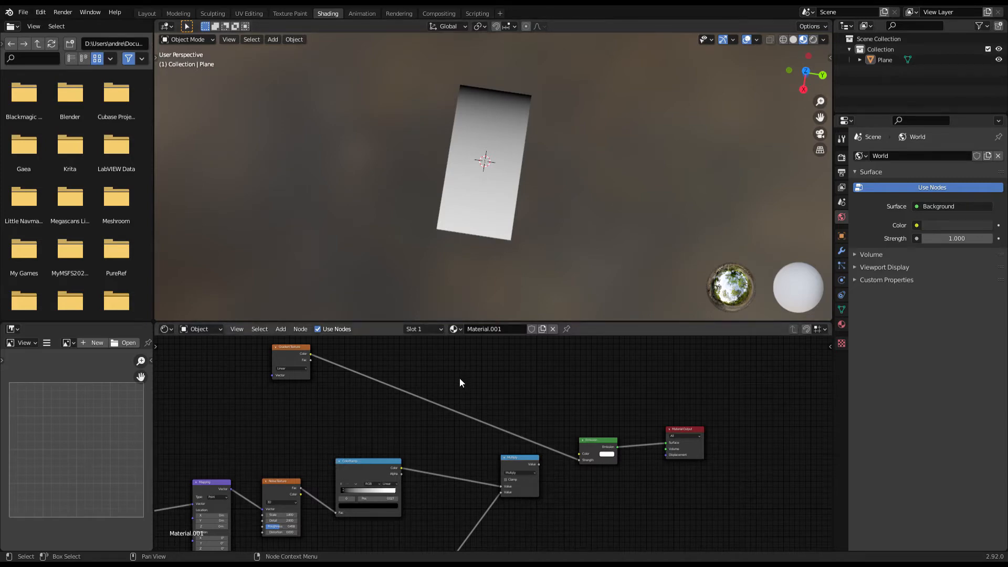
middle_drag(460, 385, 510, 401)
middle_drag(402, 371, 510, 381)
scroll(412, 375, up, 2)
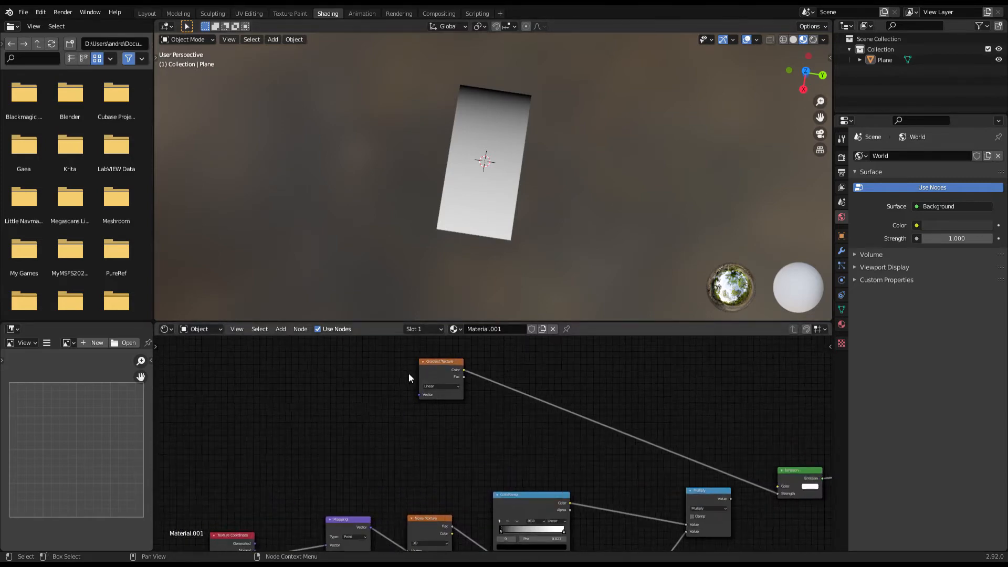
scroll(409, 374, down, 1)
drag(442, 374, 448, 379)
middle_drag(445, 368, 484, 364)
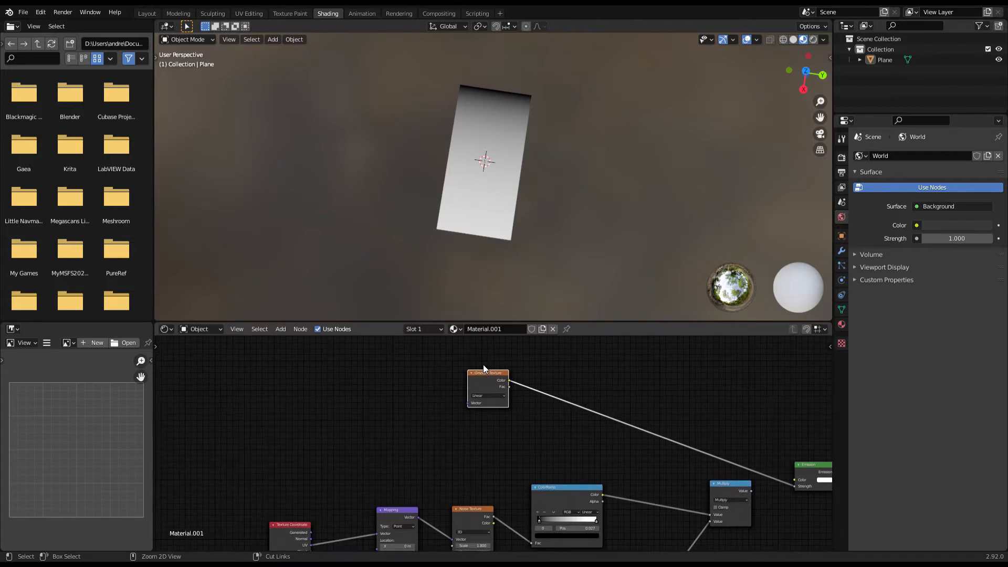
key(ctrl+t)
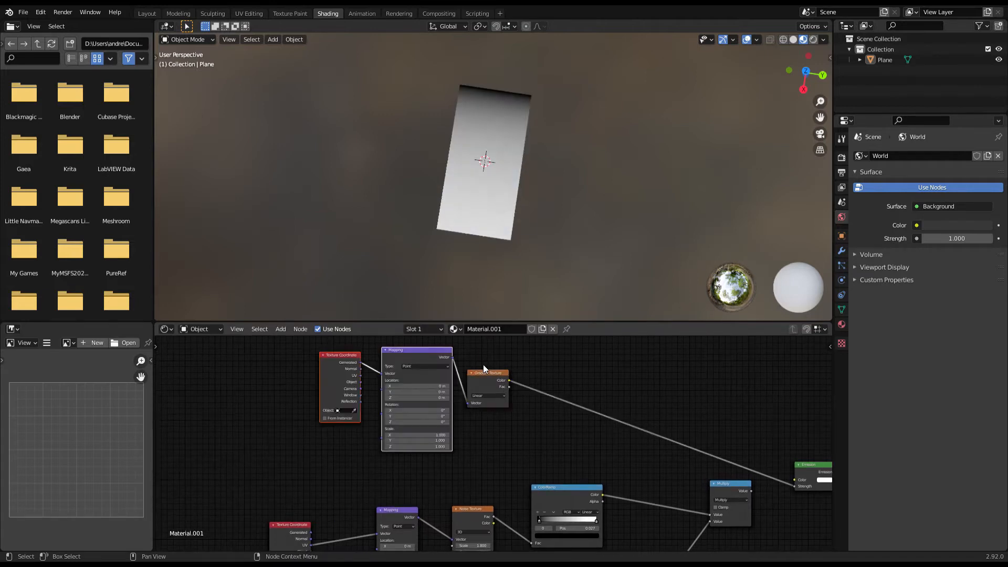
click(415, 354)
key(x)
click(351, 364)
key(x)
- Duplicate the upper Texture Coordinate and Mapping nodes beside the Gradient Texture and connect the copied Mapping's Vector output to its Vector input
scroll(381, 396, down, 3)
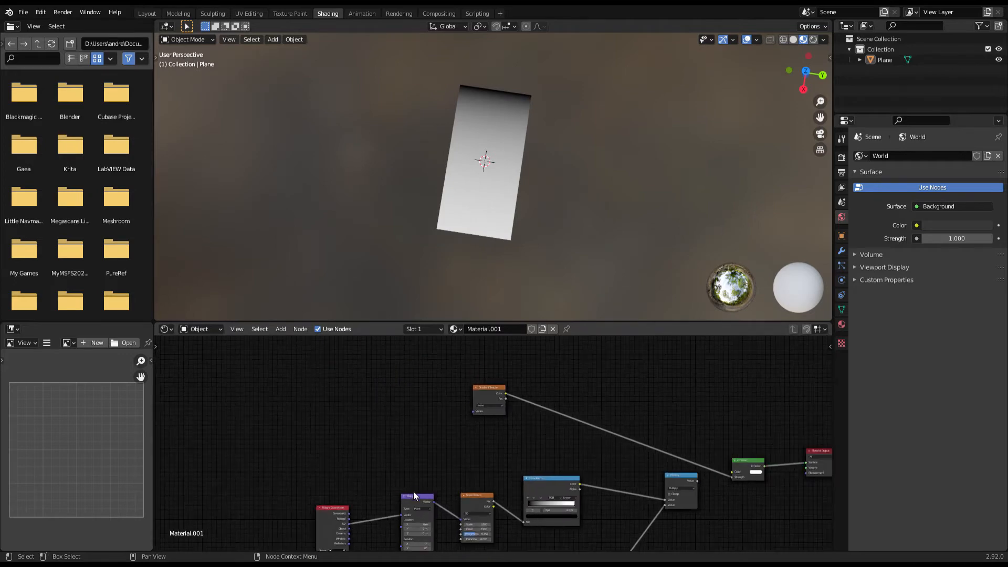
shift+click(330, 519)
key(shift+d)
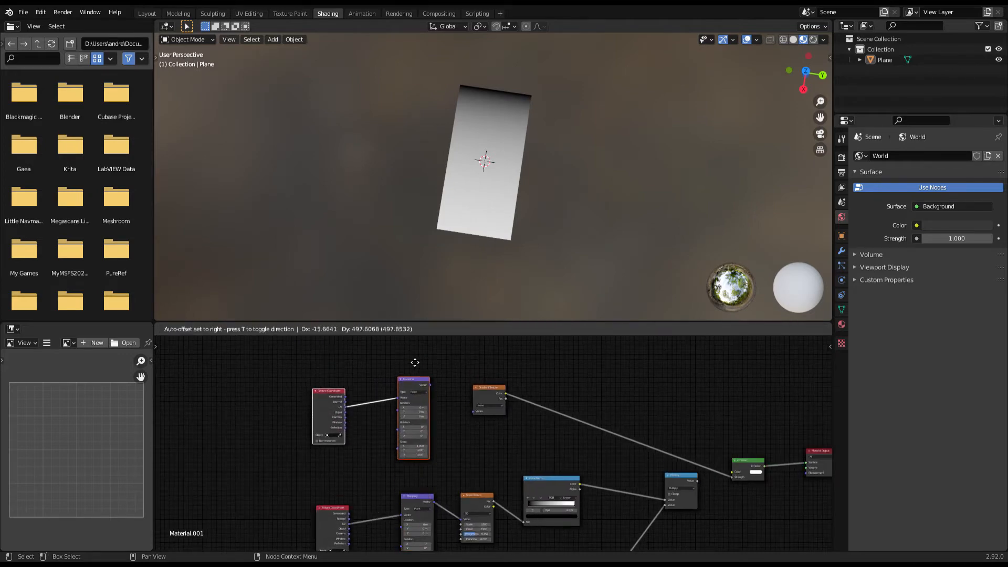
click(414, 362)
scroll(420, 370, up, 2)
drag(408, 353, 465, 400)
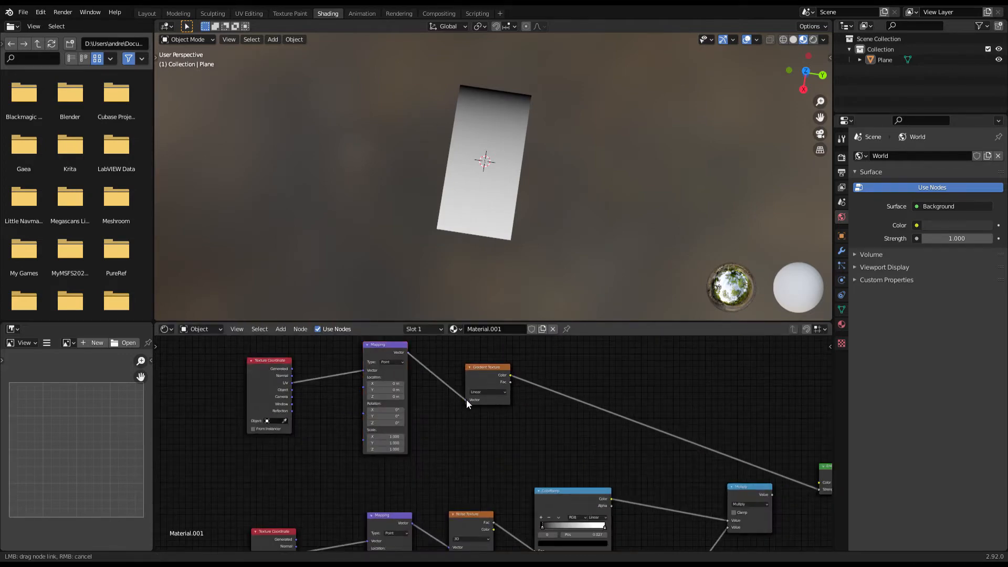
- Try different rotation values on the gradient's Mapping node and reset its X, Y and Z rotation to 0°
middle_drag(528, 224, 542, 215)
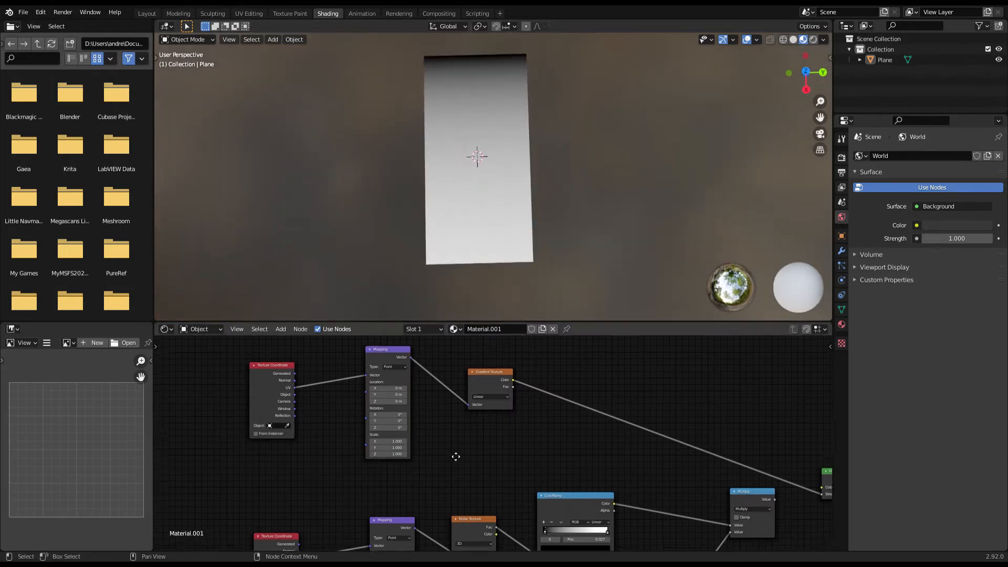
scroll(454, 452, up, 2)
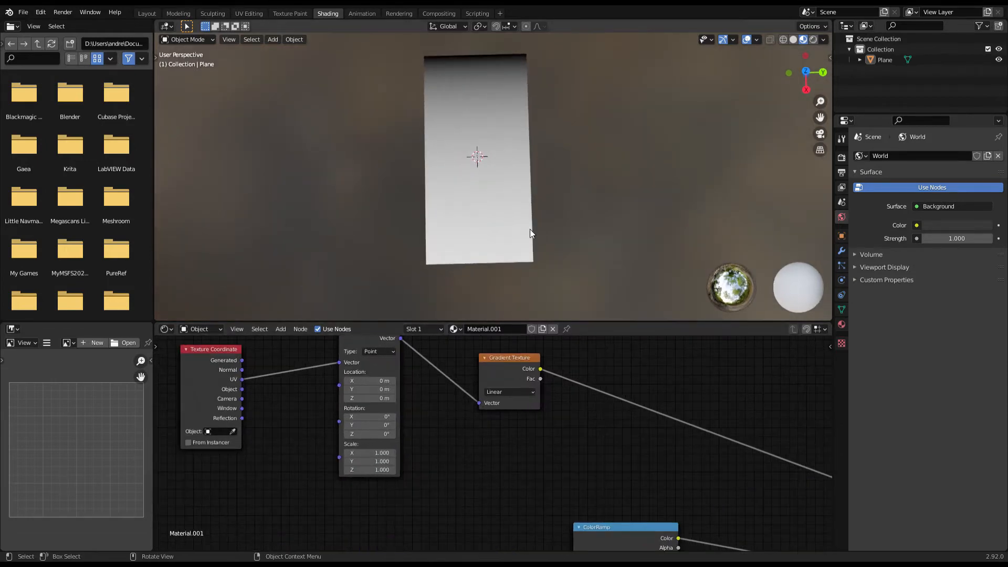
middle_drag(530, 229, 512, 207)
scroll(454, 413, up, 2)
middle_drag(454, 414, 480, 426)
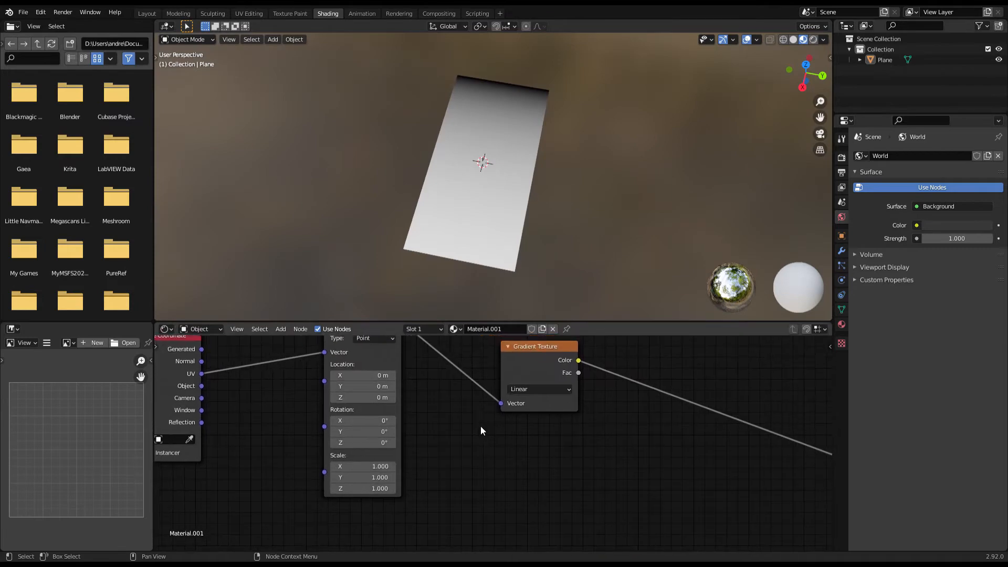
mouse_move(366, 442)
mouse_down()
mouse_move(393, 443)
mouse_move(366, 443)
mouse_move(378, 431)
mouse_move(369, 433)
mouse_up()
click(366, 444)
text(0)
key(Return)
text(0)
key(Return)
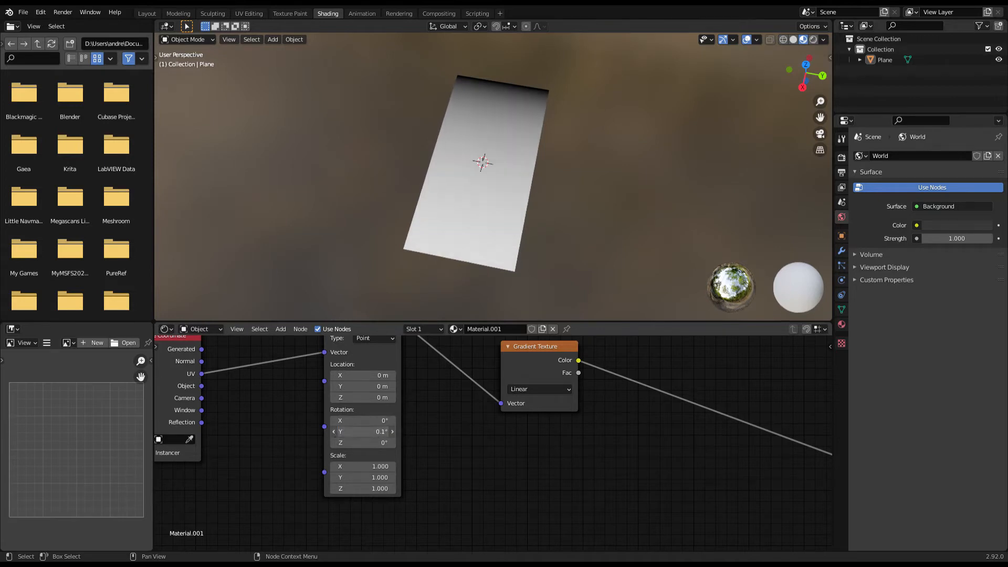
click(363, 434)
key(Return)
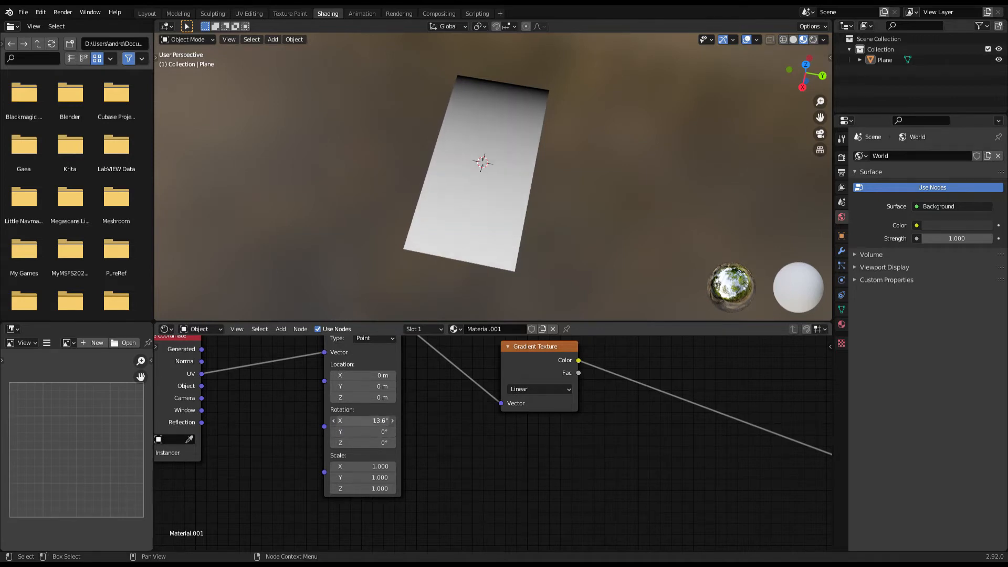
key(Return)
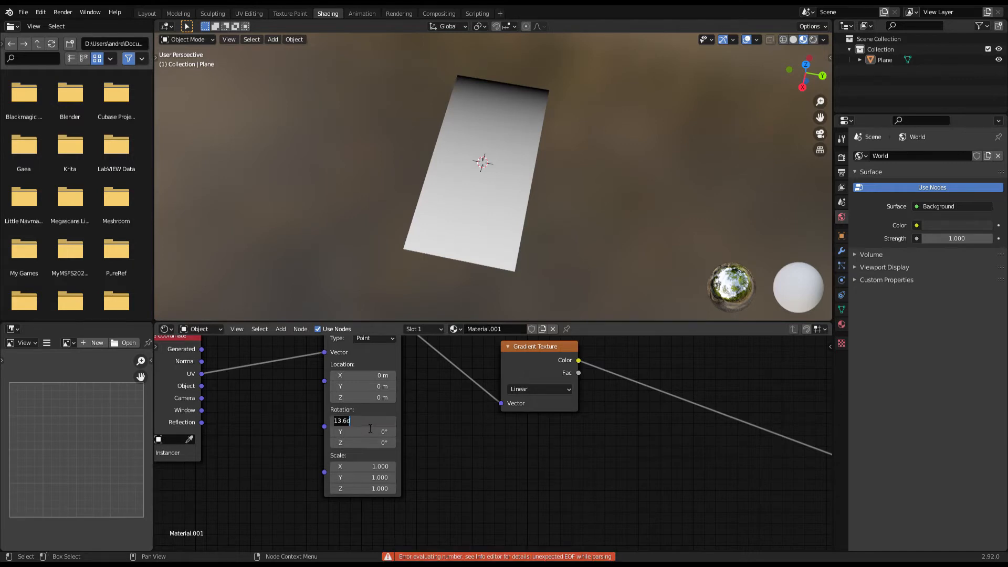
key(Return)
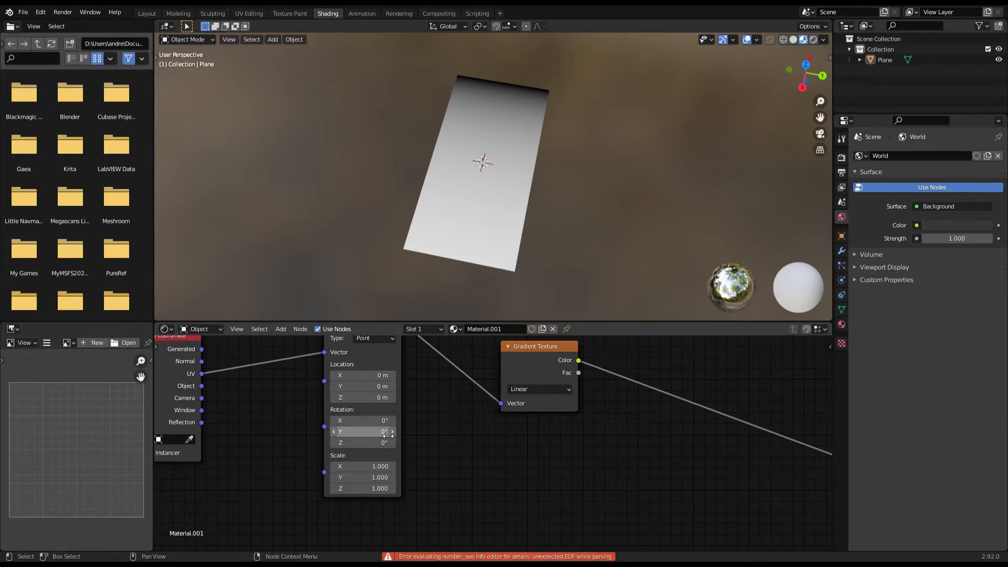
- Try a 15.4° Z rotation and shifted locations on the gradient's Mapping node, resetting the values to 0
drag(372, 442, 415, 442)
drag(362, 398, 383, 398)
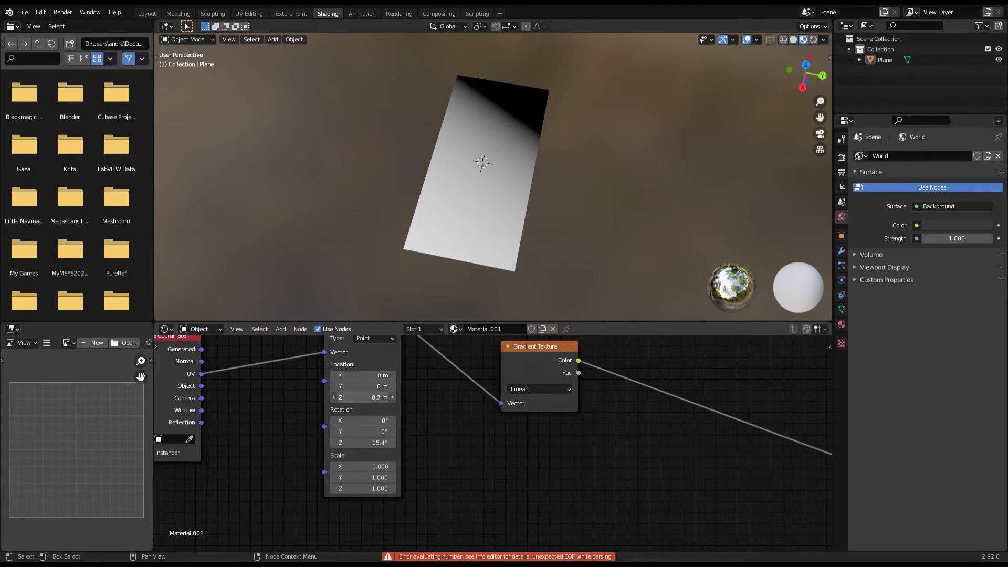
click(362, 386)
text(48 m)
text(0)
key(Return)
click(386, 444)
text(0)
key(Return)
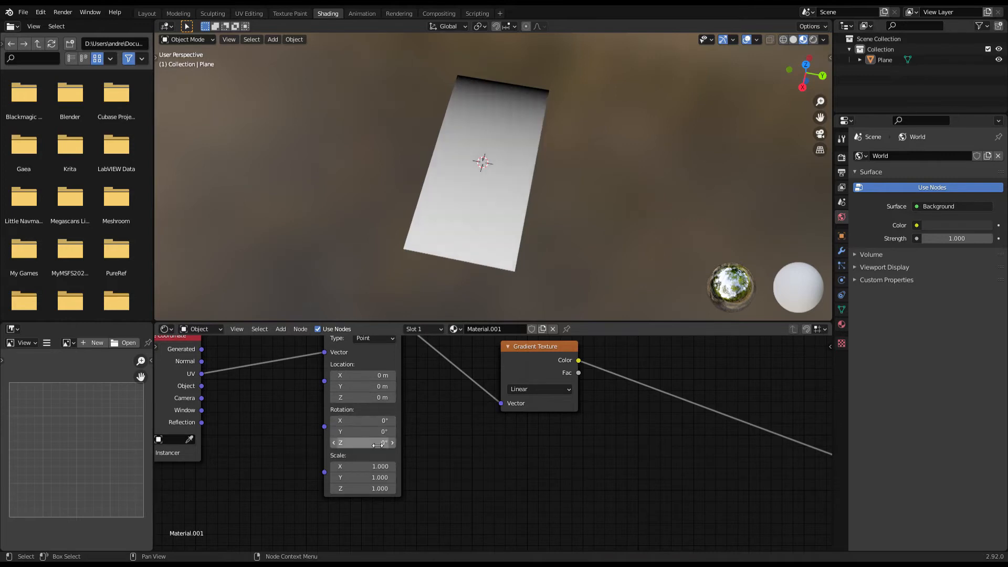
- Feed the gradient's Mapping node from the Texture Coordinate's Object output instead of UV
scroll(498, 216, down, 3)
middle_drag(499, 215, 518, 236)
scroll(473, 238, up, 4)
scroll(522, 391, down, 2)
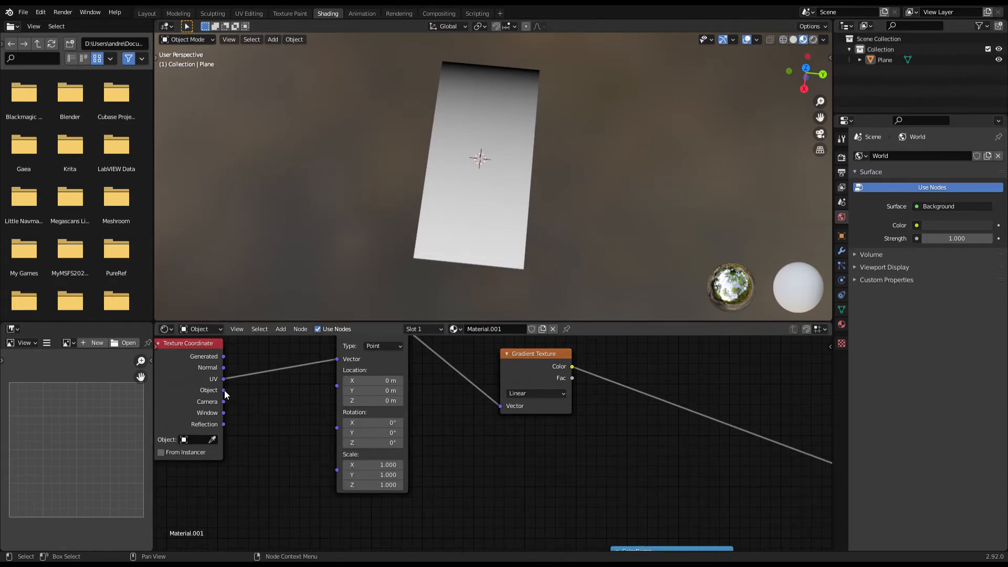
drag(223, 390, 281, 384)
drag(336, 357, 336, 358)
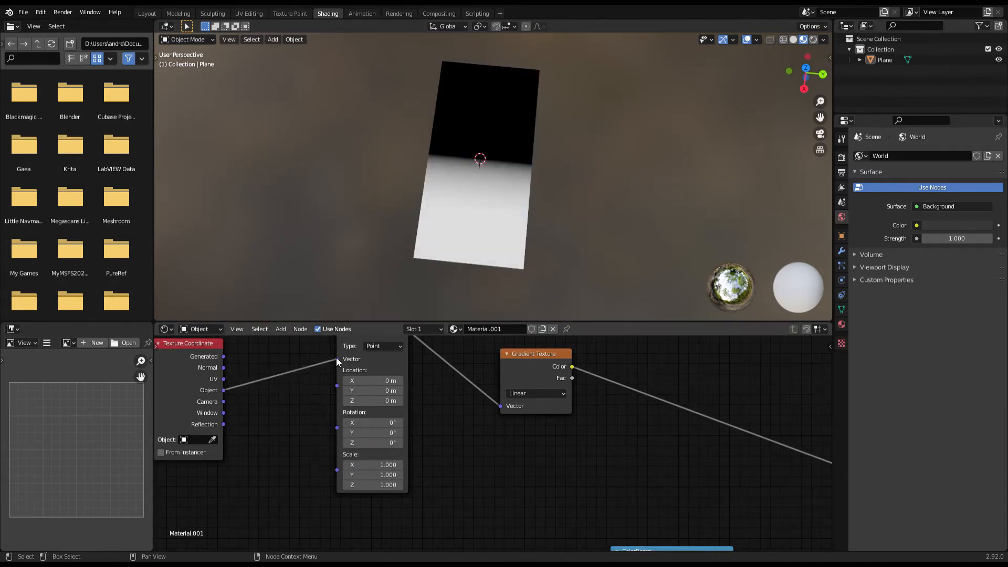
- Try turning the object-based gradient about Z in the Mapping node and reset that rotation to 0°
mouse_move(374, 436)
mouse_down()
mouse_move(407, 443)
mouse_move(326, 443)
mouse_move(356, 444)
mouse_up()
click(370, 445)
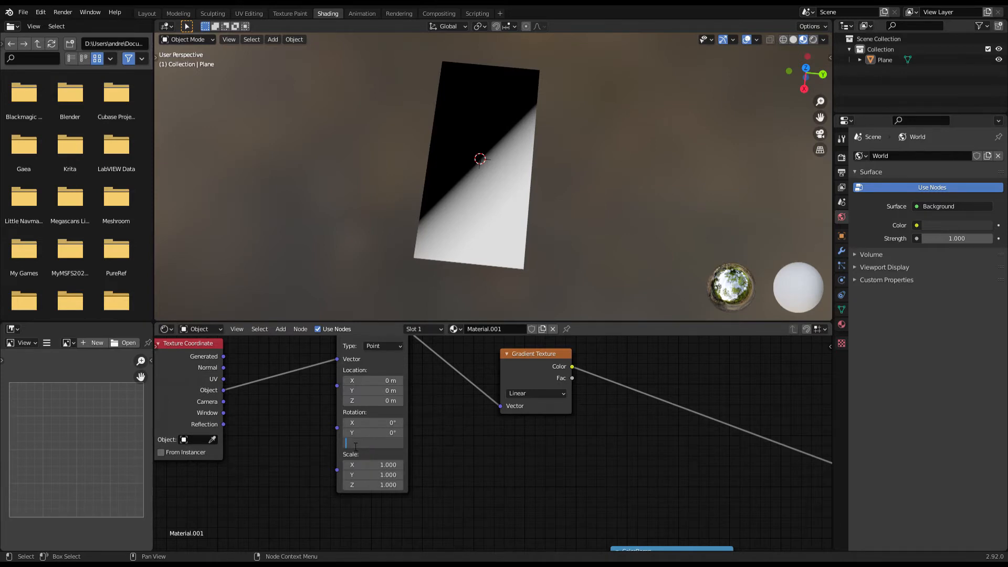
key(Return)
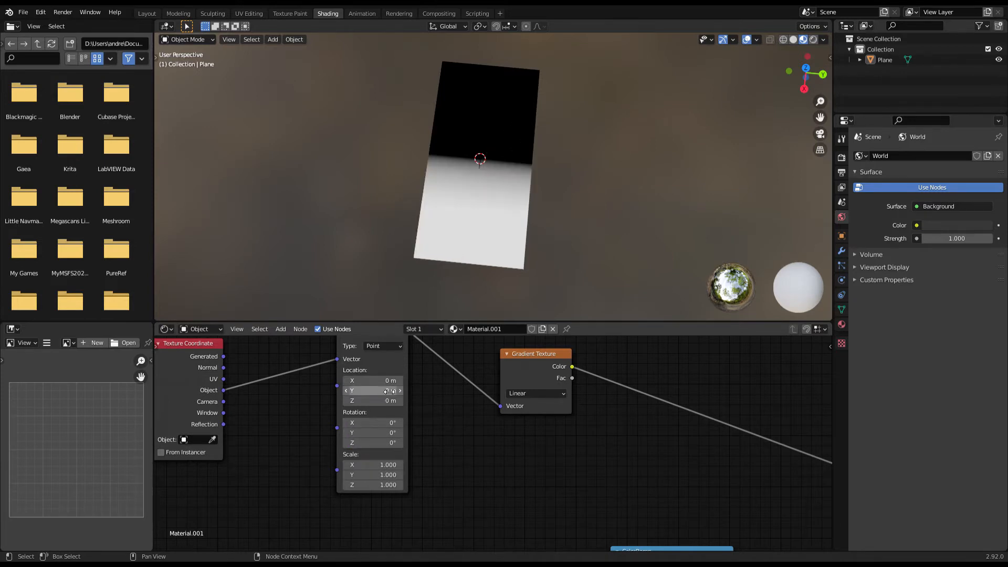
- Set the gradient Mapping's location to X 1 m, Y 1 m, Z 13.2 m and its Z rotation to 90°
drag(389, 401, 458, 401)
mouse_move(389, 381)
mouse_down()
mouse_move(452, 380)
mouse_move(377, 381)
mouse_move(397, 380)
mouse_up()
drag(389, 442, 446, 442)
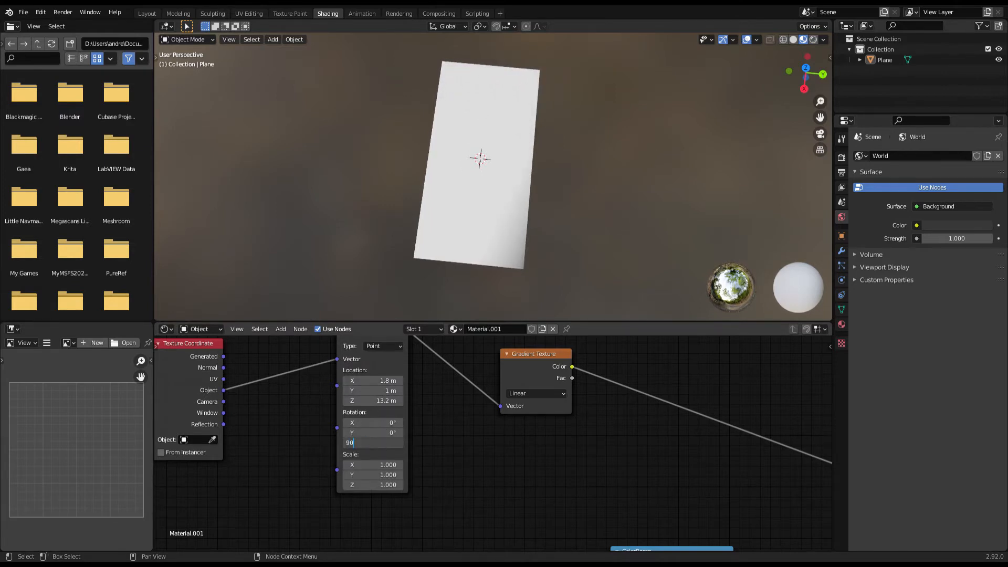
key(Return)
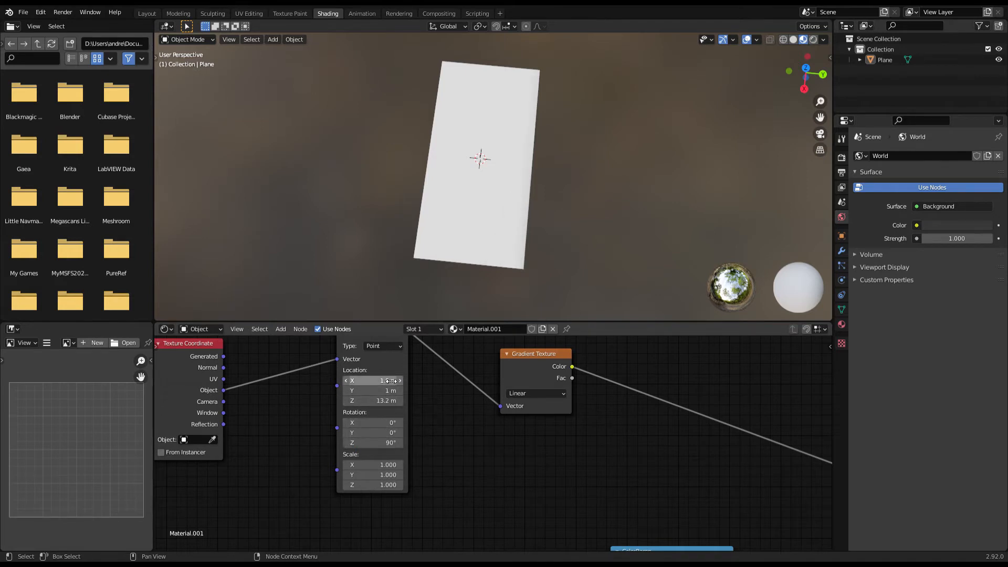
drag(397, 380, 393, 380)
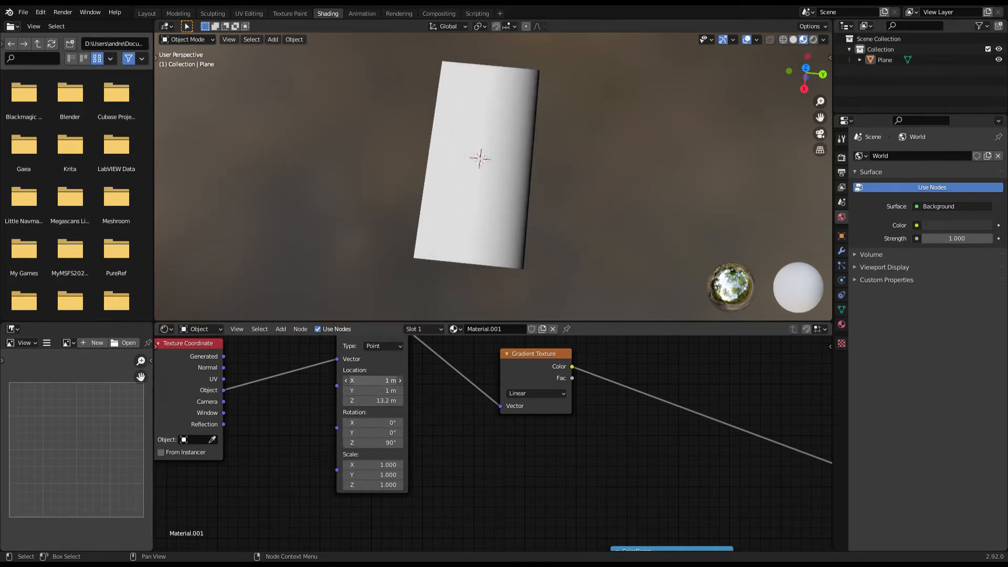
- Set the gradient Mapping's Y and Z location to 0 m
scroll(423, 417, down, 1)
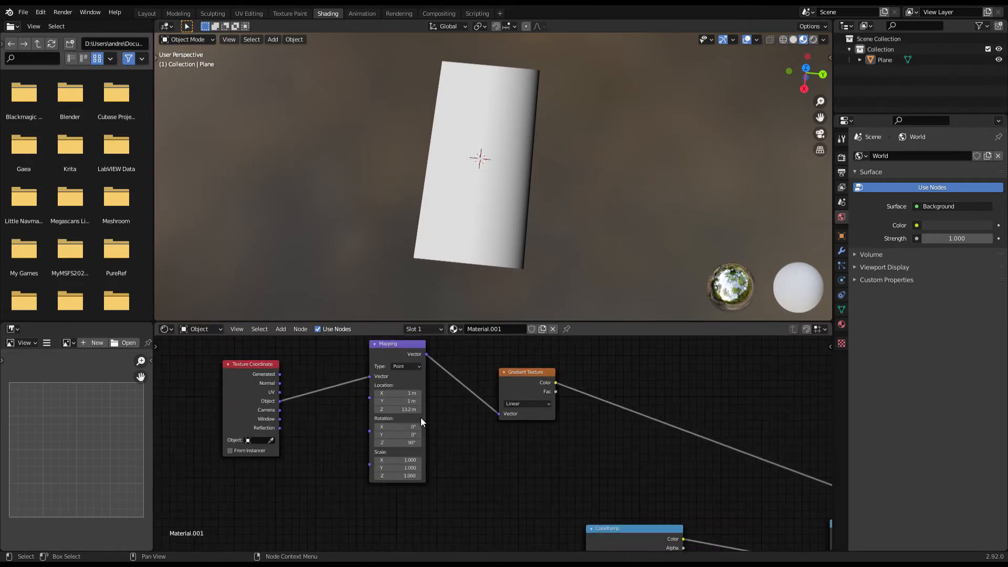
click(411, 410)
key(Return)
scroll(405, 411, up, 1)
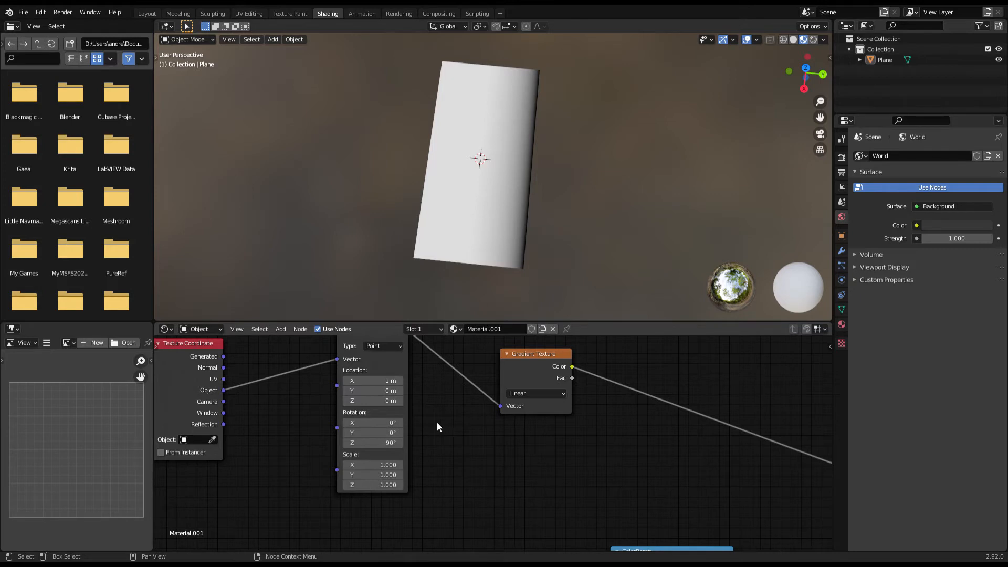
scroll(424, 443, down, 2)
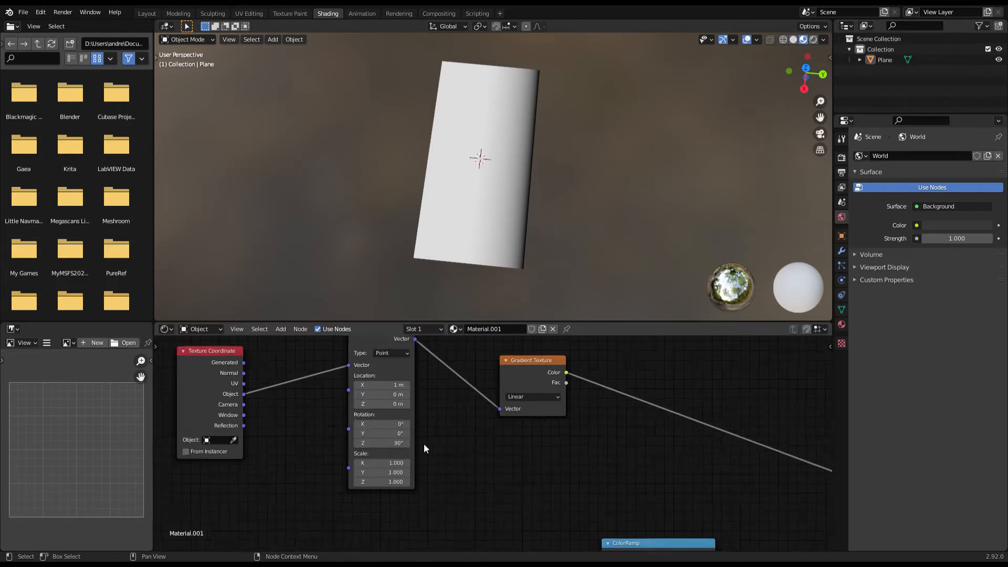
- Feed the gradient's Mapping node from the Texture Coordinate's UV output instead of Object
middle_drag(432, 458, 459, 483)
mouse_move(411, 373)
mouse_down()
mouse_move(390, 387)
mouse_move(416, 375)
mouse_up()
scroll(493, 442, up, 4)
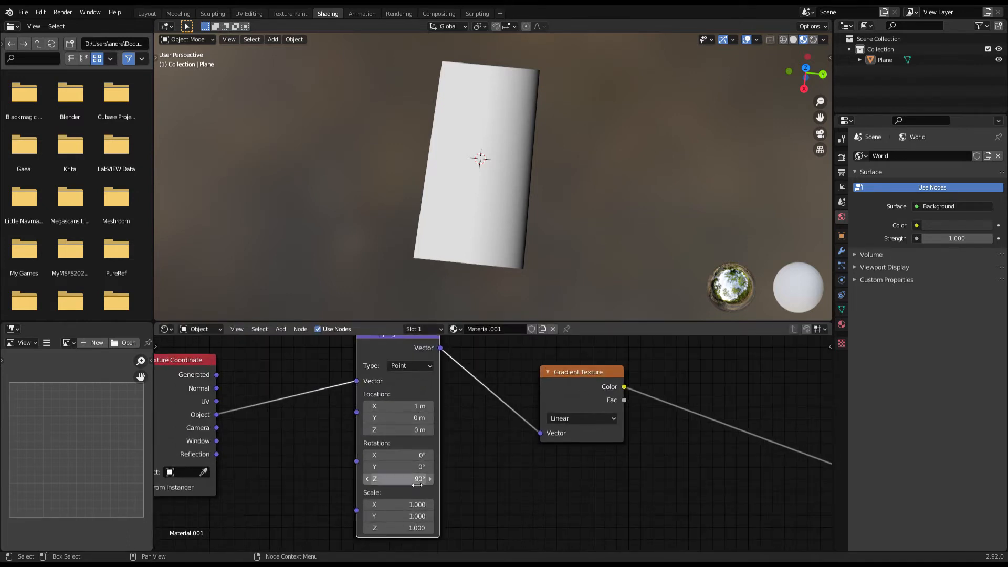
mouse_move(217, 401)
mouse_down()
mouse_move(341, 392)
mouse_move(352, 380)
mouse_up()
middle_drag(508, 171, 487, 219)
scroll(487, 218, up, 2)
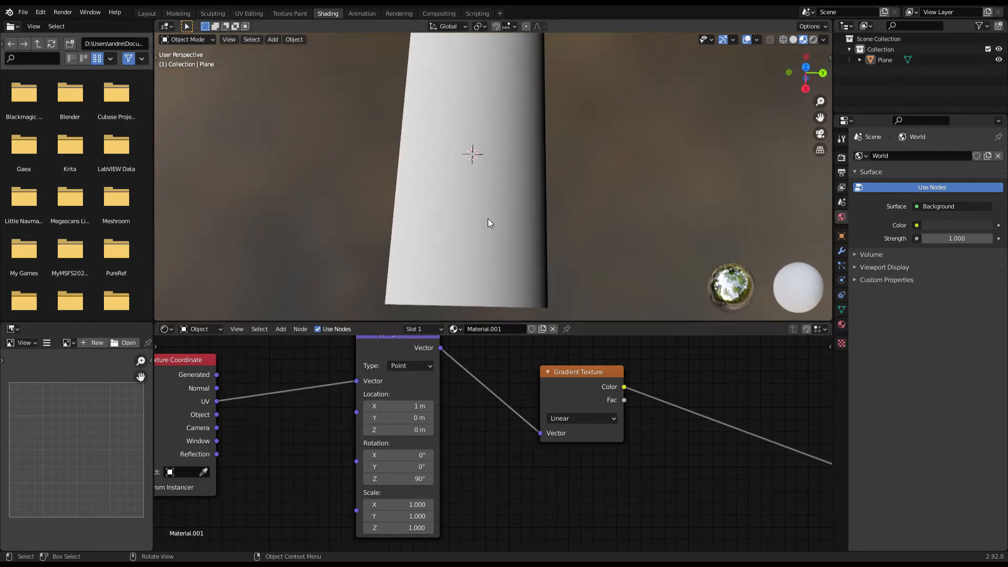
- Try an X location of 1.01 m on the gradient's Mapping node, resetting it to 1 m
scroll(543, 350, down, 4)
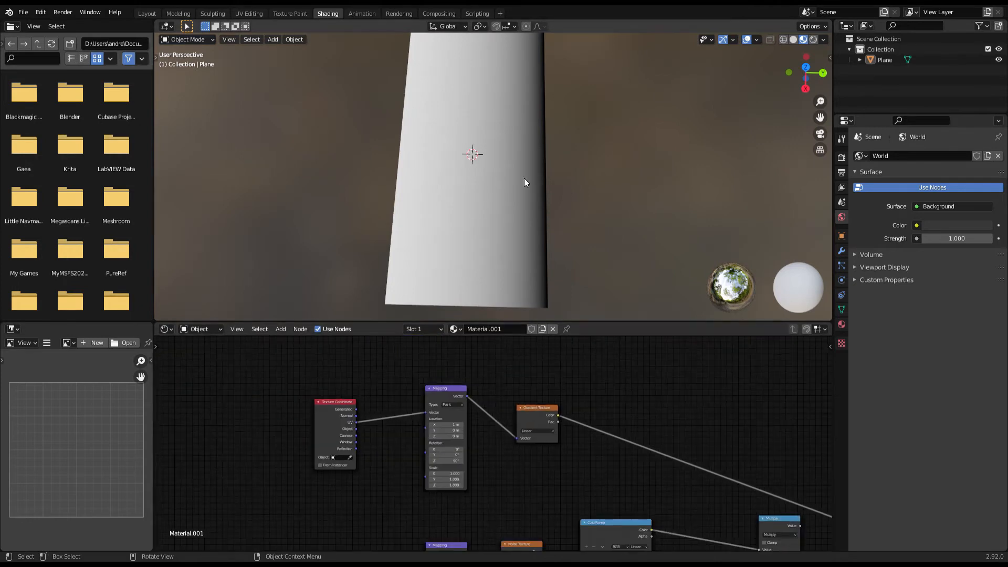
middle_drag(524, 180, 538, 205)
scroll(677, 507, down, 5)
middle_drag(683, 507, 617, 446)
scroll(433, 429, up, 2)
middle_drag(489, 196, 527, 227)
scroll(475, 414, up, 4)
middle_drag(476, 414, 623, 448)
scroll(496, 418, up, 5)
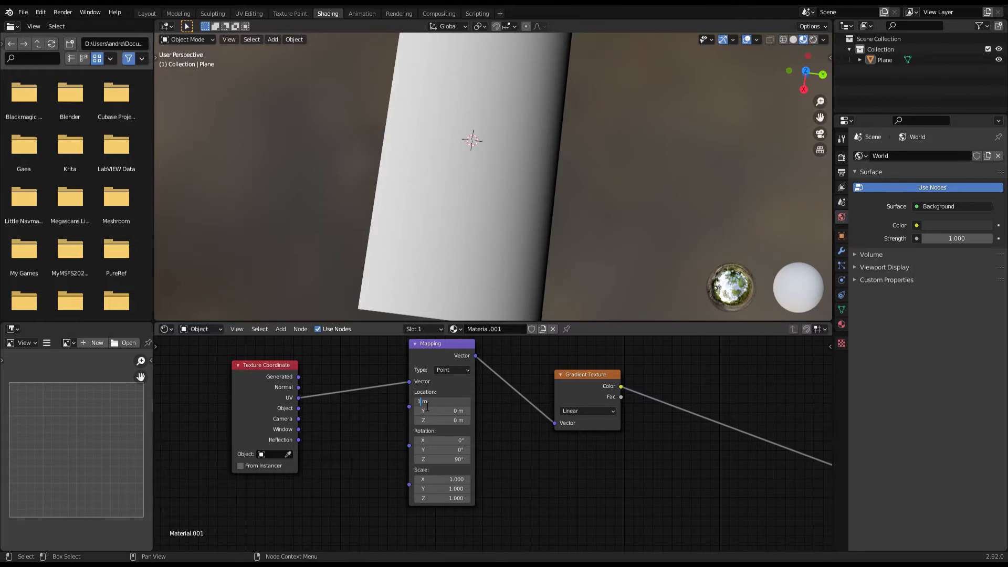
text(1)
key(Return)
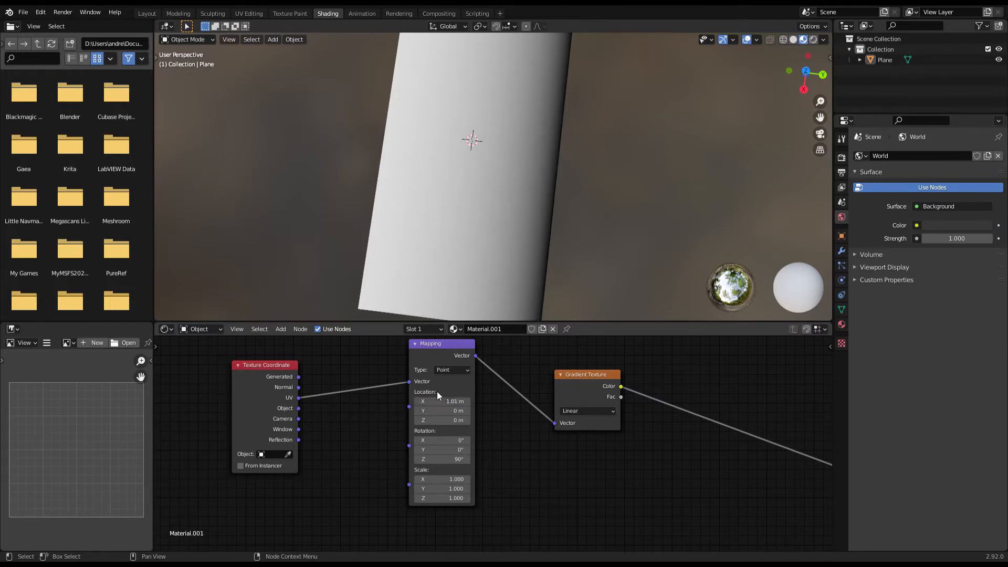
middle_drag(461, 286, 568, 201)
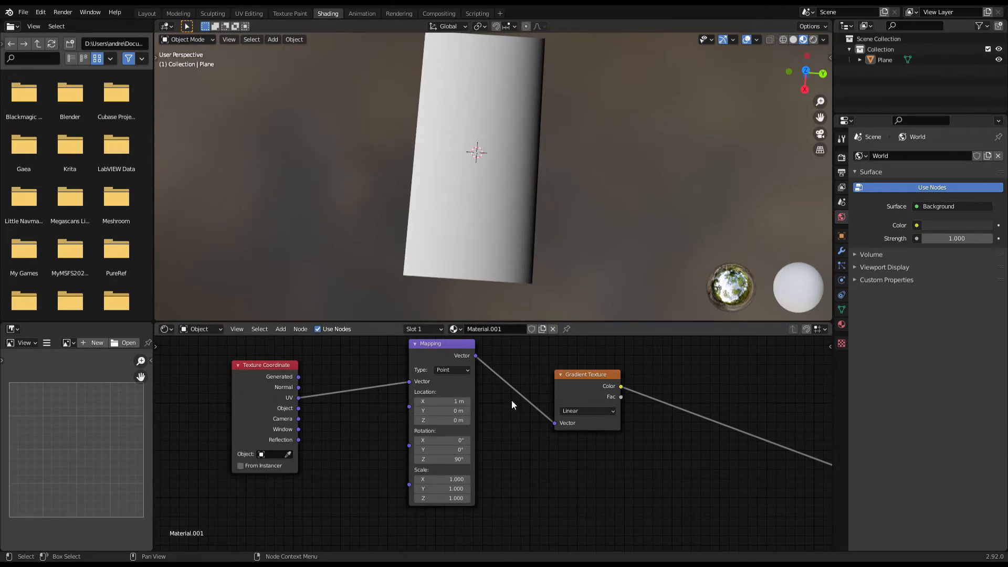
- Duplicate the gradient's Texture Coordinate, Mapping and Gradient Texture nodes and place the copies above the originals
middle_drag(536, 228, 518, 279)
scroll(455, 416, down, 2)
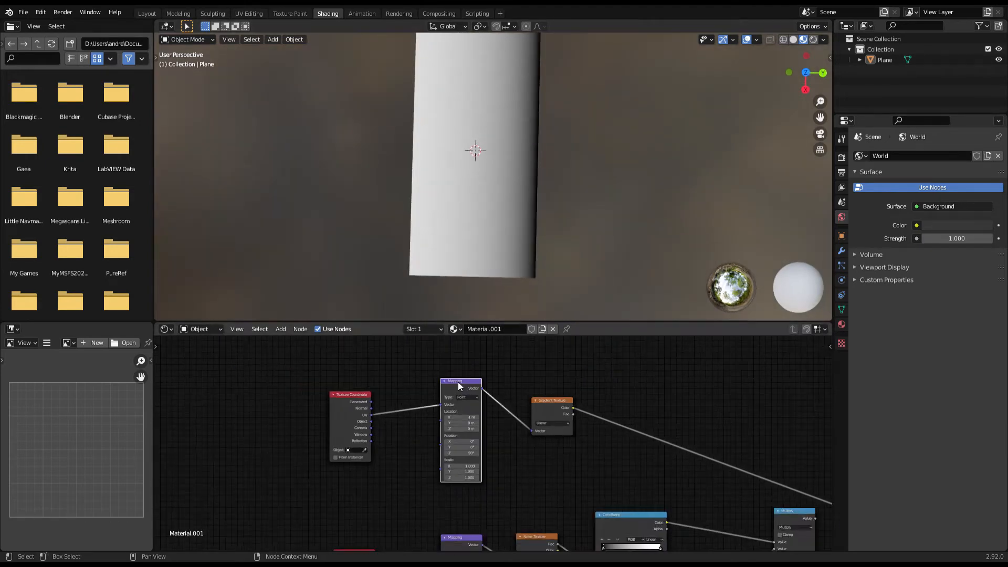
shift+click(337, 408)
shift+click(545, 408)
scroll(546, 408, down, 2)
middle_drag(546, 408, 520, 421)
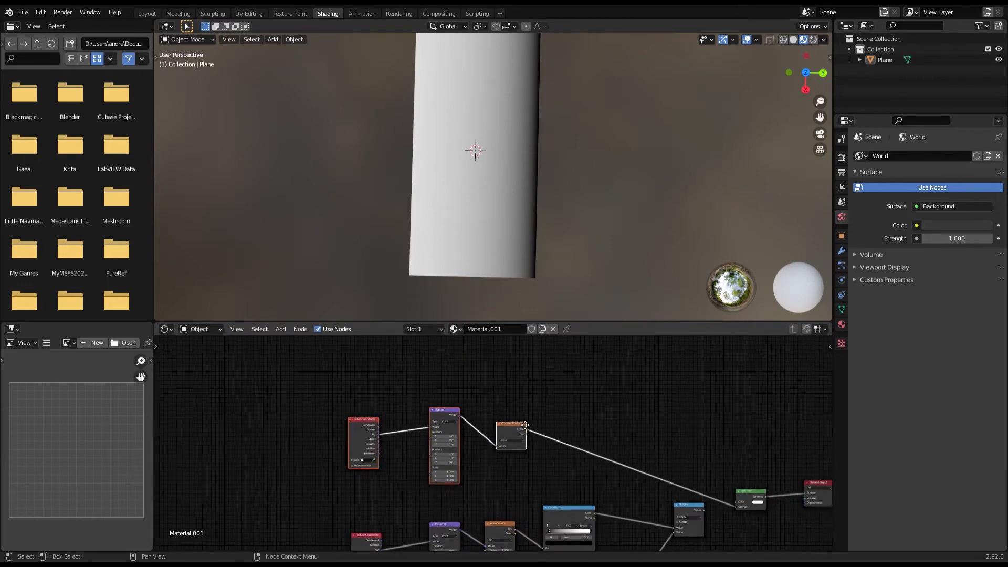
key(ctrl+c)
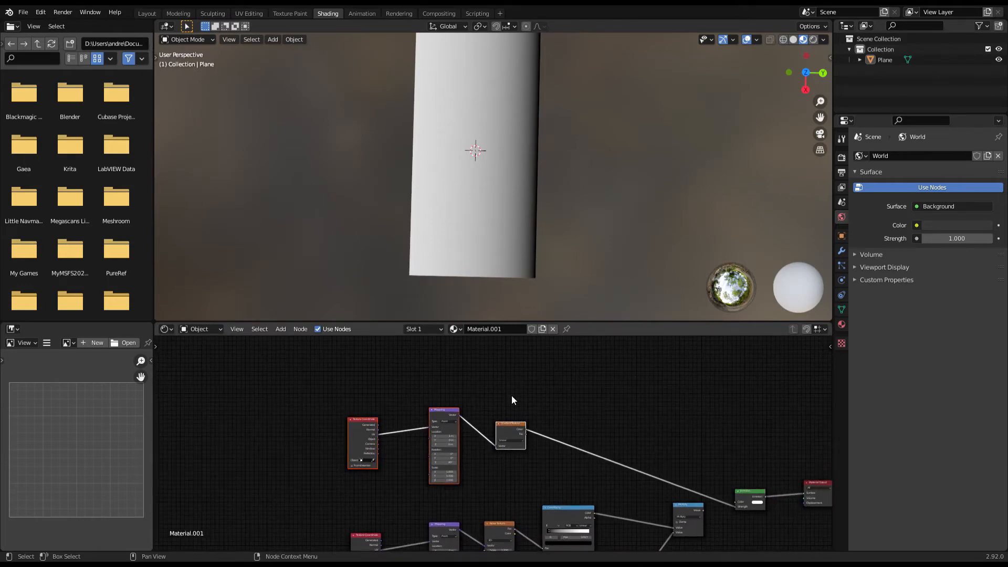
key(ctrl+v)
key(shift+d)
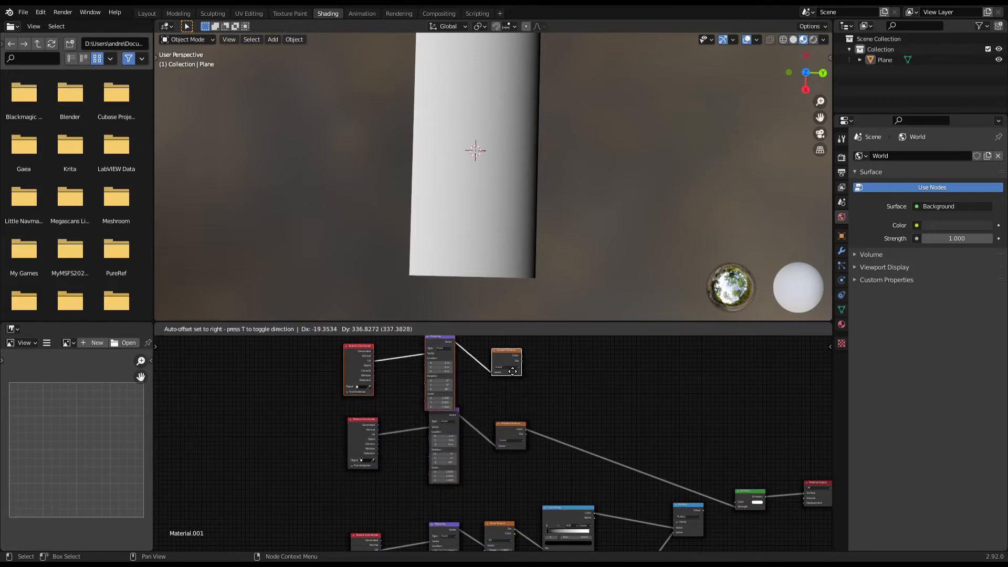
click(512, 358)
scroll(513, 403, up, 4)
middle_drag(513, 403, 524, 426)
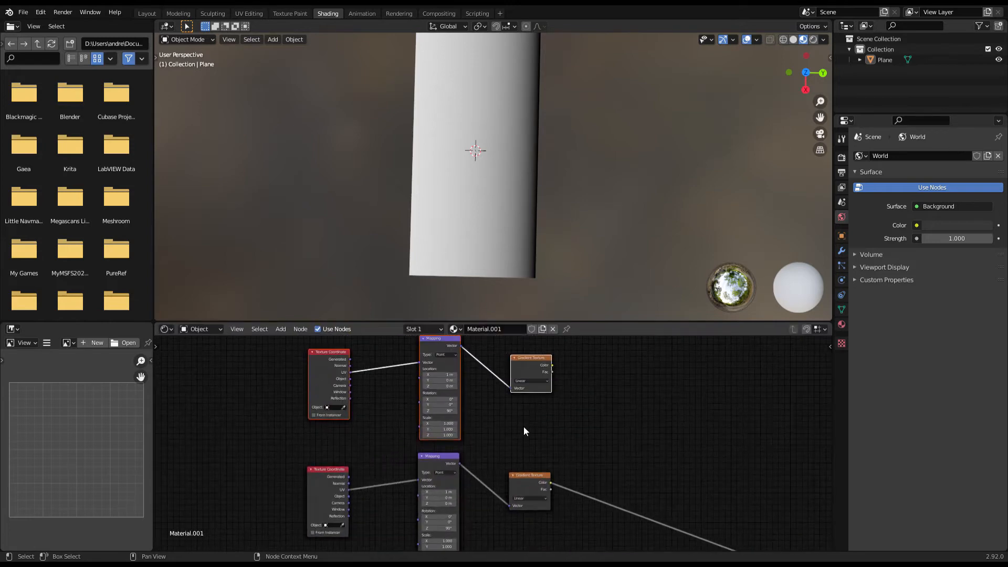
- Add an Invert node beside the duplicated Gradient Texture and feed the gradient's Color into it
scroll(531, 404, up, 1)
click(542, 418)
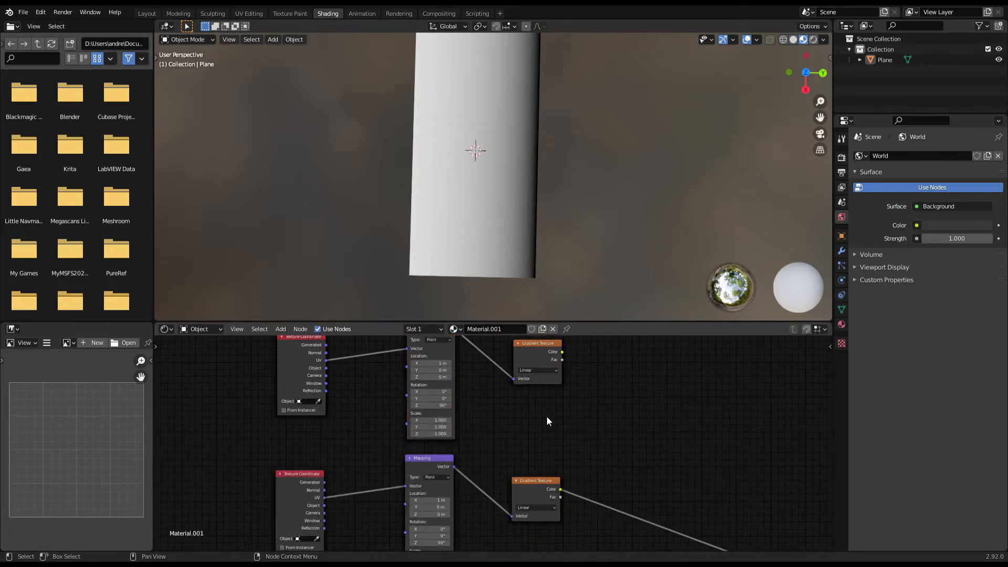
scroll(547, 413, down, 2)
key(shift+a)
click(503, 388)
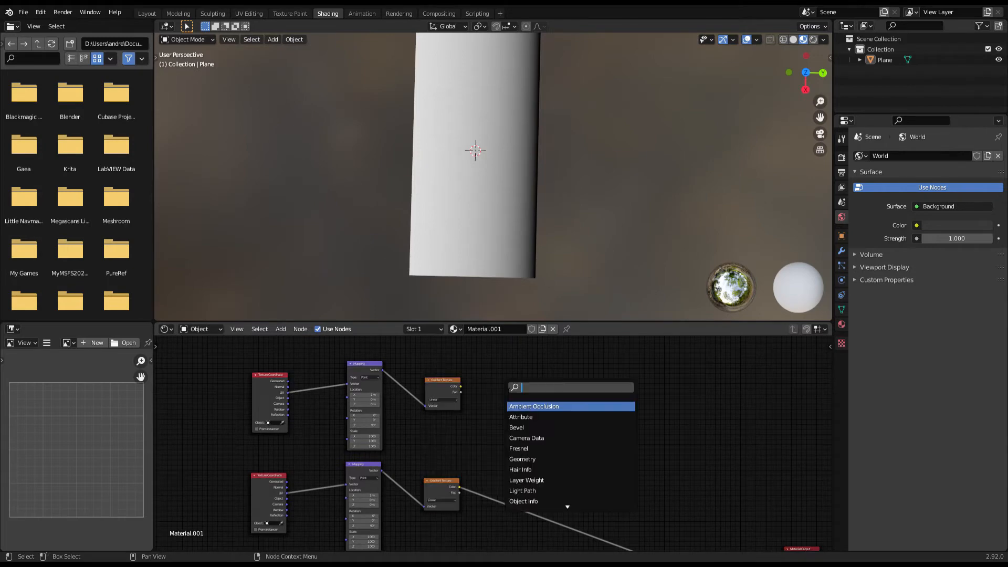
text(inve)
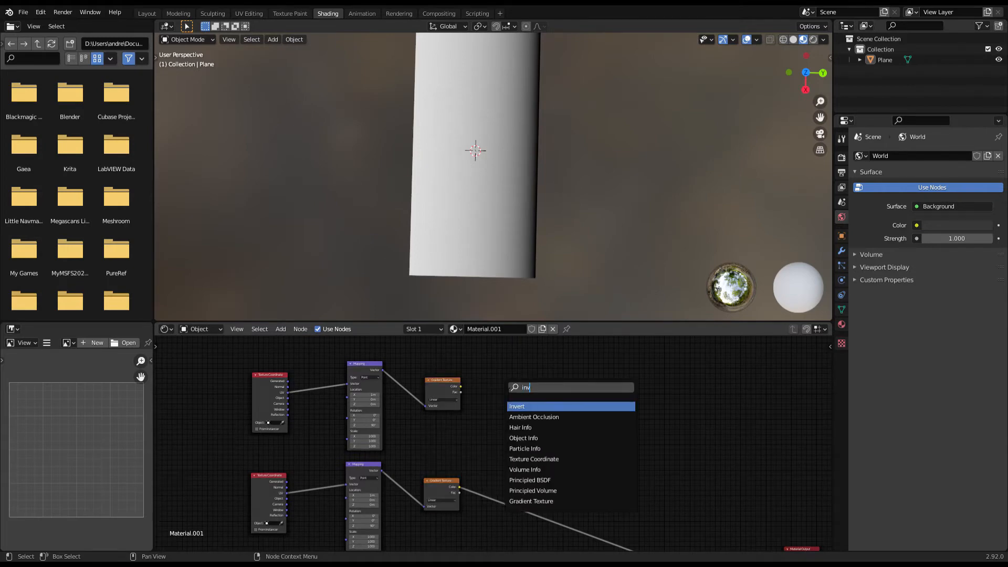
click(567, 407)
click(554, 404)
scroll(547, 389, up, 3)
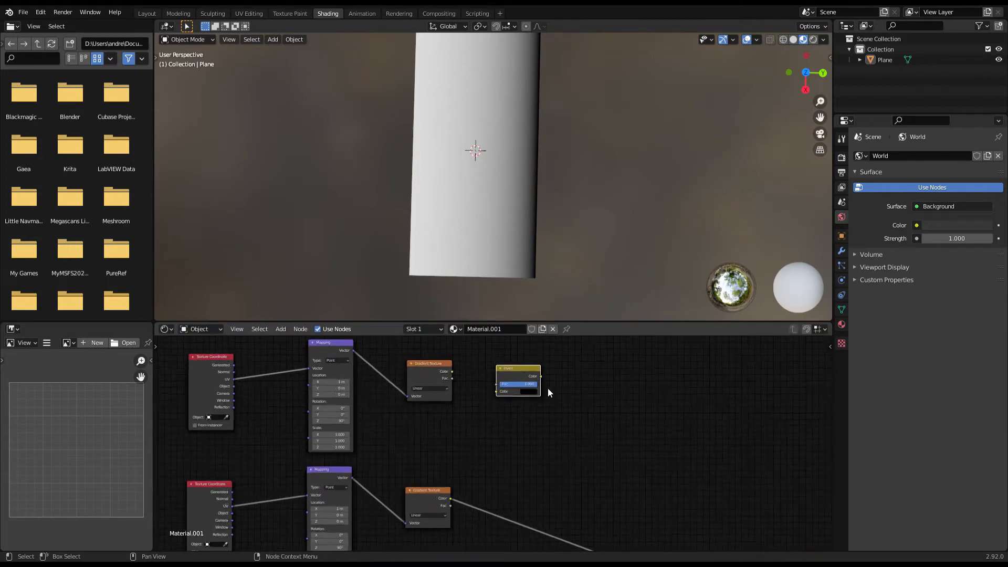
drag(449, 365, 496, 387)
- Connect the Invert node's Color output to the Emission node to preview the inverted gradient on the plane
scroll(574, 414, down, 6)
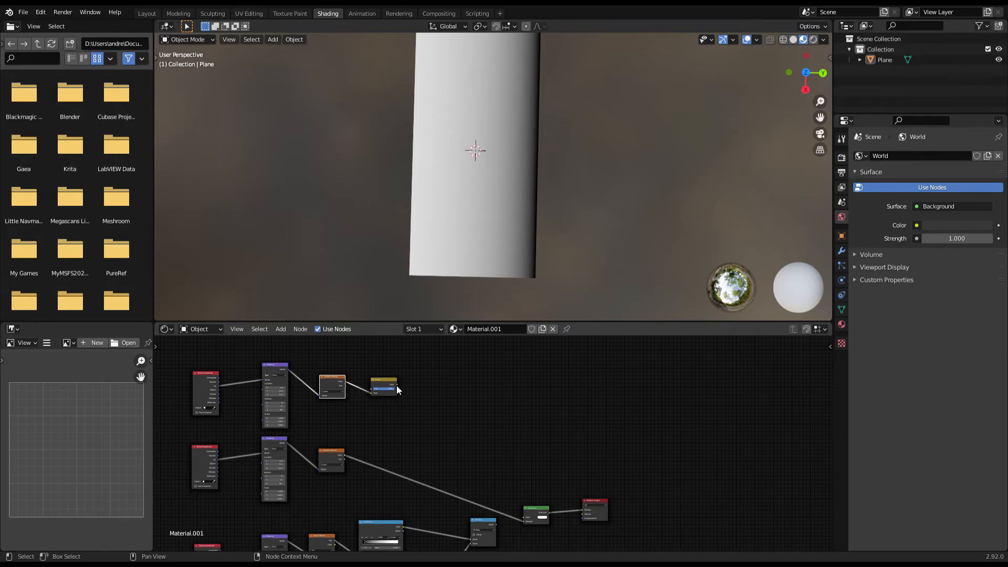
mouse_move(396, 386)
mouse_down()
mouse_move(546, 530)
mouse_move(525, 521)
mouse_up()
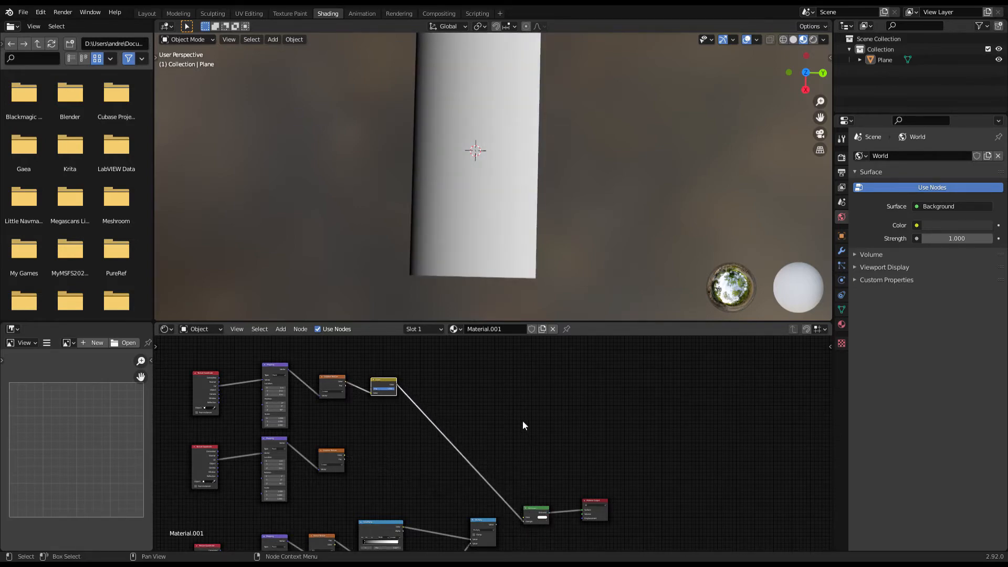
mouse_move(524, 294)
middle_down()
mouse_move(525, 254)
mouse_move(484, 223)
mouse_move(506, 215)
mouse_move(487, 298)
middle_up()
scroll(505, 218, up, 3)
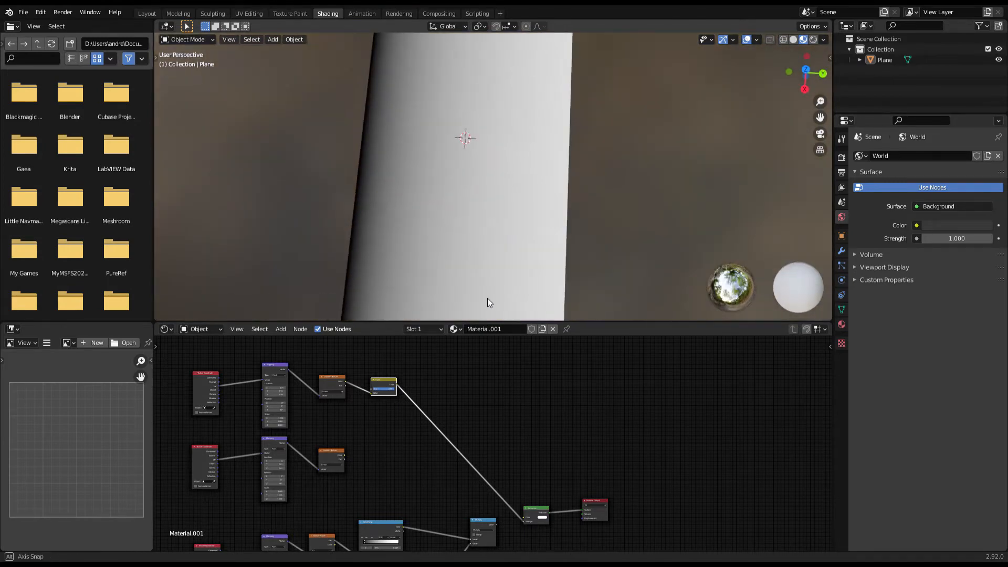
scroll(345, 486, up, 4)
middle_drag(350, 487, 499, 521)
scroll(497, 520, up, 1)
scroll(452, 100, down, 3)
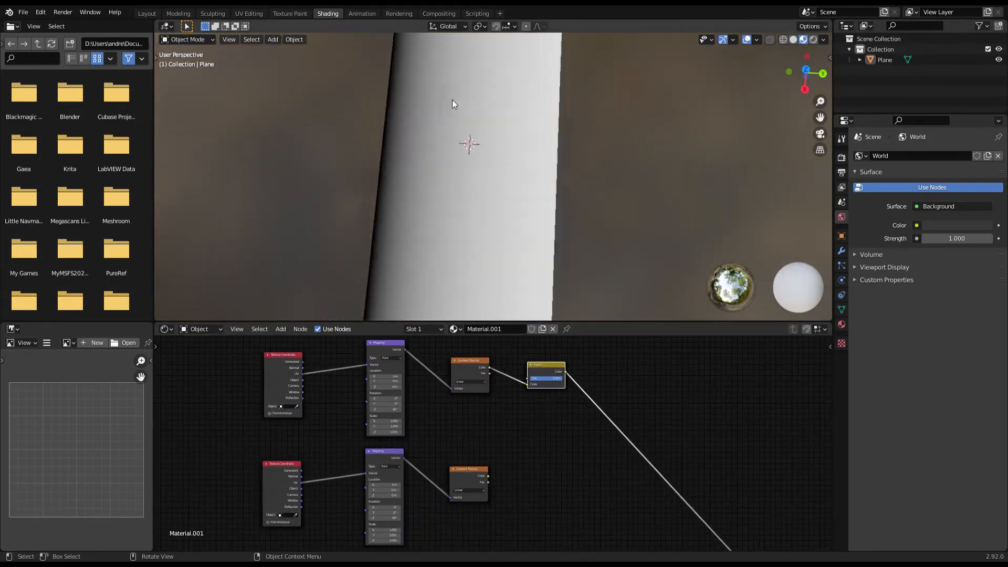
middle_drag(452, 100, 459, 91)
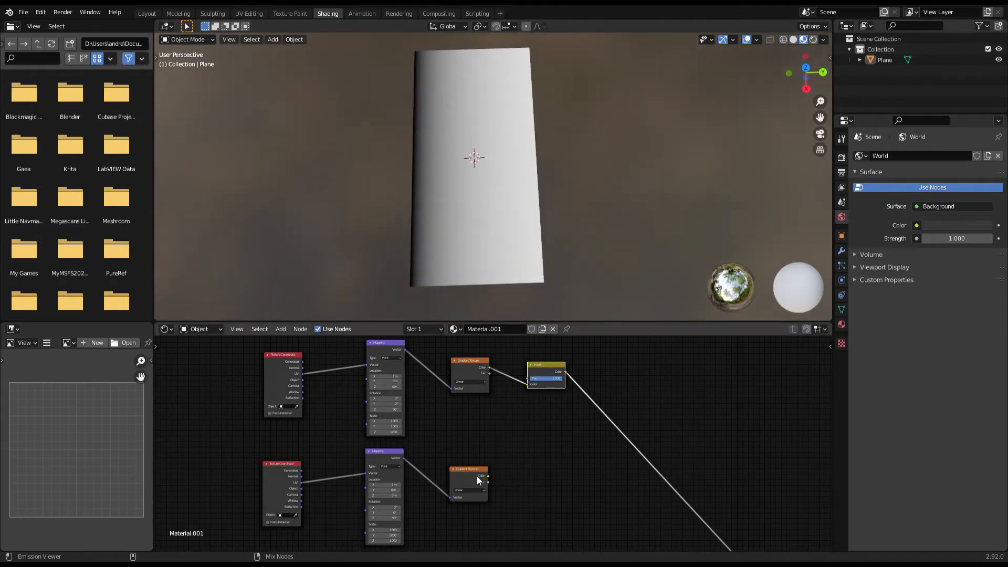
- Reconnect the original Gradient Texture's Color output to the Emission node in place of the inverted gradient
scroll(513, 475, down, 2)
middle_drag(513, 475, 391, 445)
mouse_move(397, 444)
mouse_down()
mouse_move(453, 449)
mouse_move(579, 506)
mouse_up()
scroll(517, 420, up, 2)
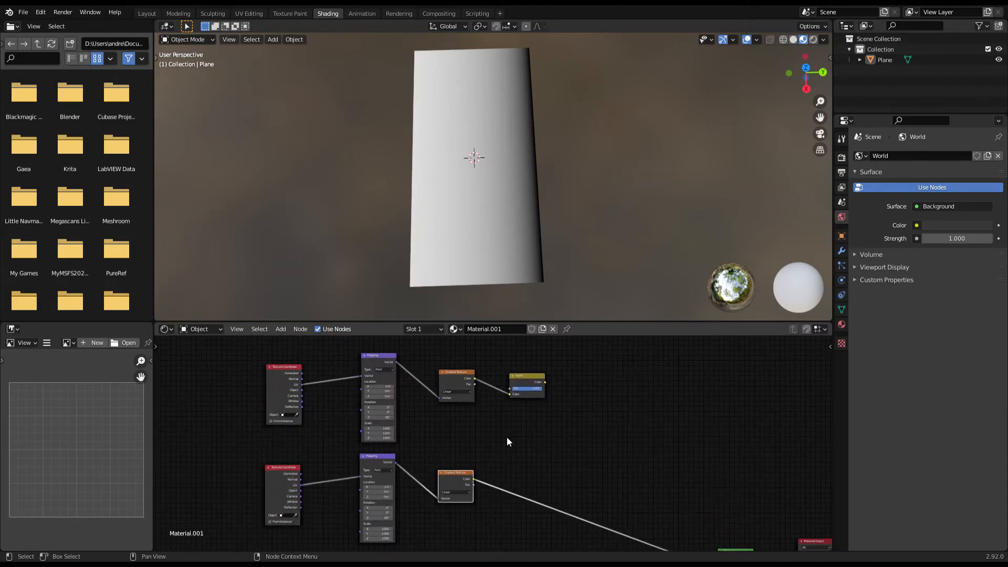
- Duplicate the noise textures' Multiply node and place the copy beside the two gradient branches
drag(521, 378, 511, 383)
scroll(496, 438, down, 6)
middle_drag(557, 448, 484, 408)
scroll(512, 483, up, 4)
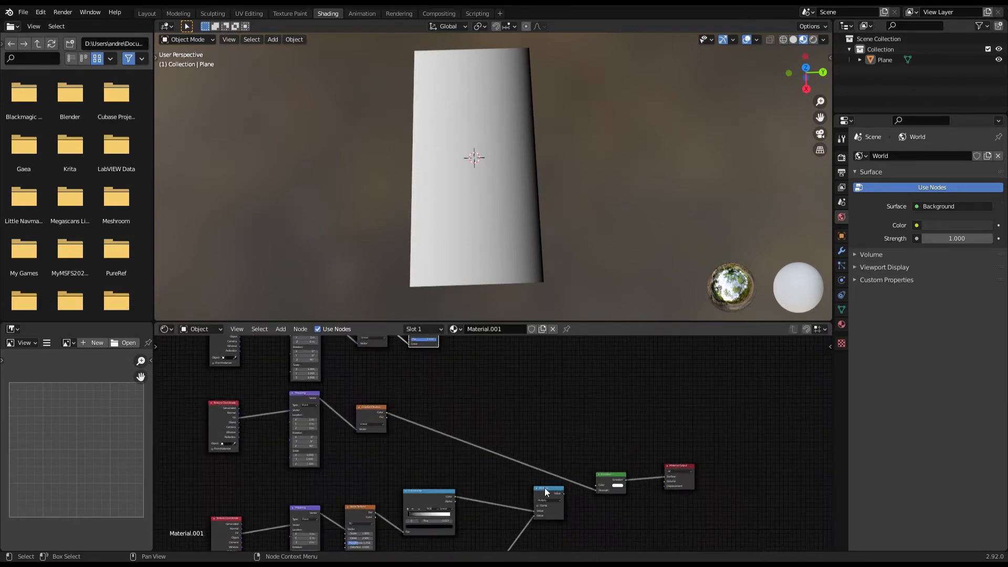
click(544, 489)
key(shift+d)
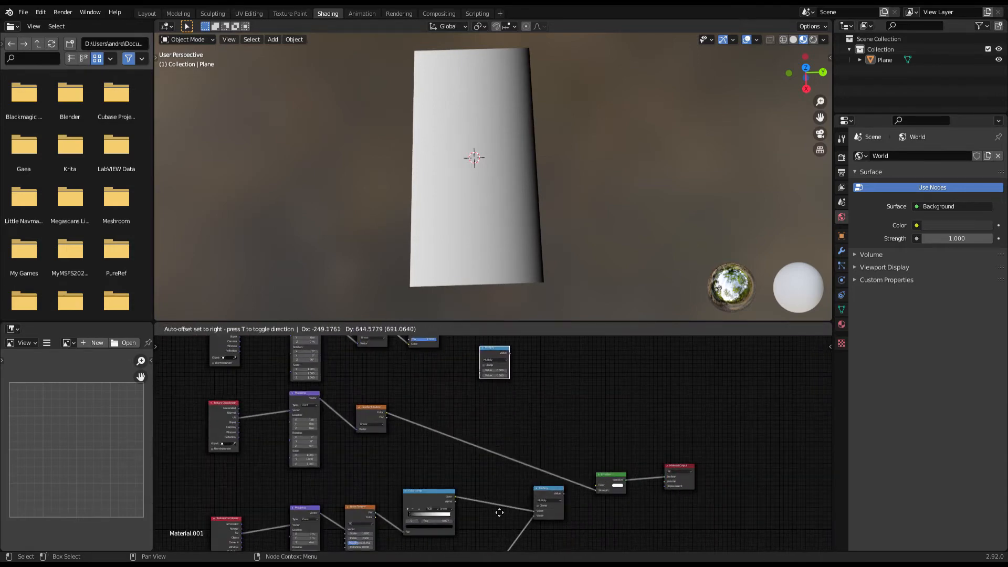
click(498, 513)
scroll(481, 447, up, 3)
middle_drag(481, 447, 464, 423)
- Multiply the inverted gradient by the original gradient in the duplicated Multiply node and feed its result into the Emission node
drag(461, 401, 518, 442)
click(391, 501)
drag(391, 500, 514, 450)
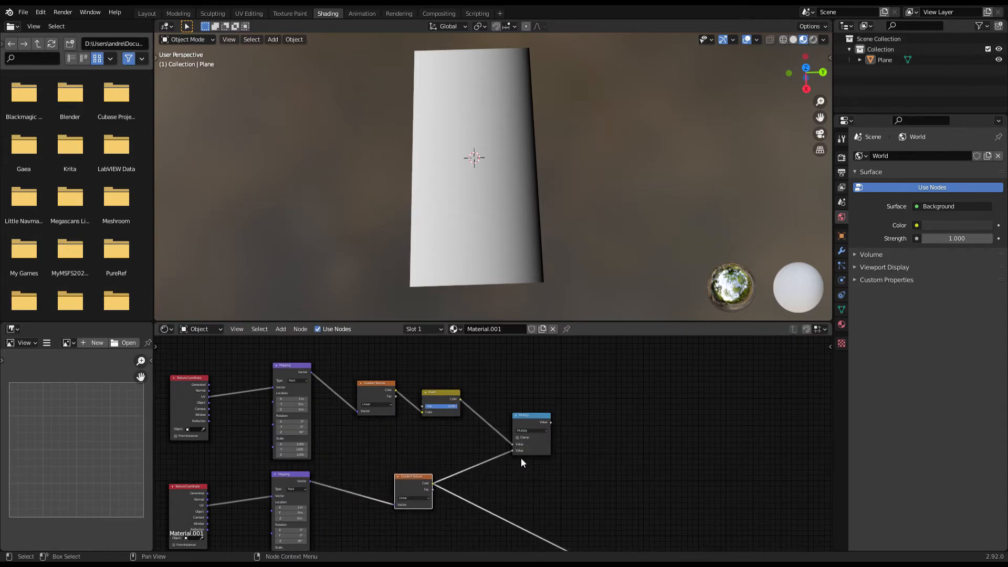
scroll(530, 468, down, 2)
middle_drag(541, 473, 411, 401)
drag(401, 385, 486, 523)
scroll(486, 522, up, 2)
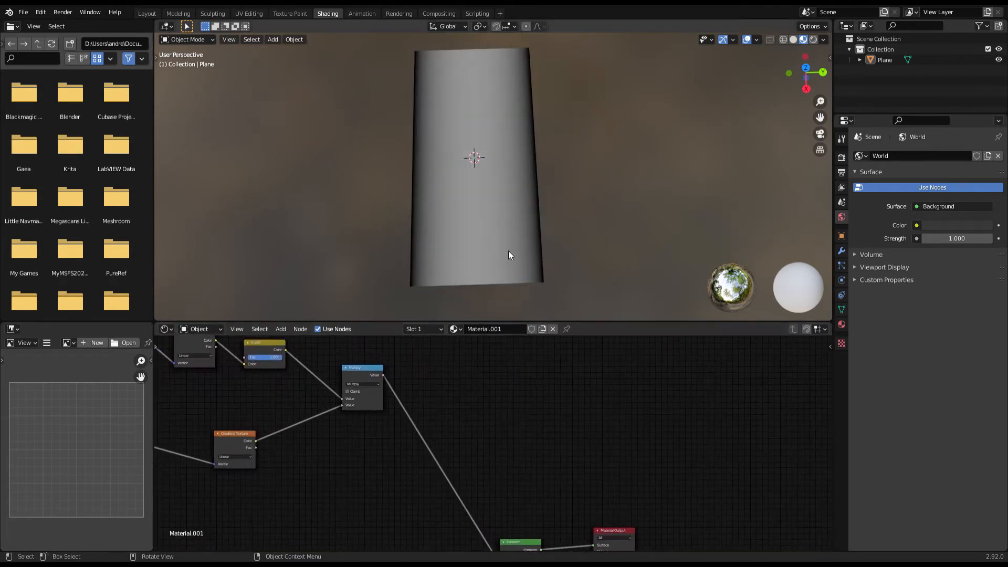
middle_drag(508, 250, 541, 191)
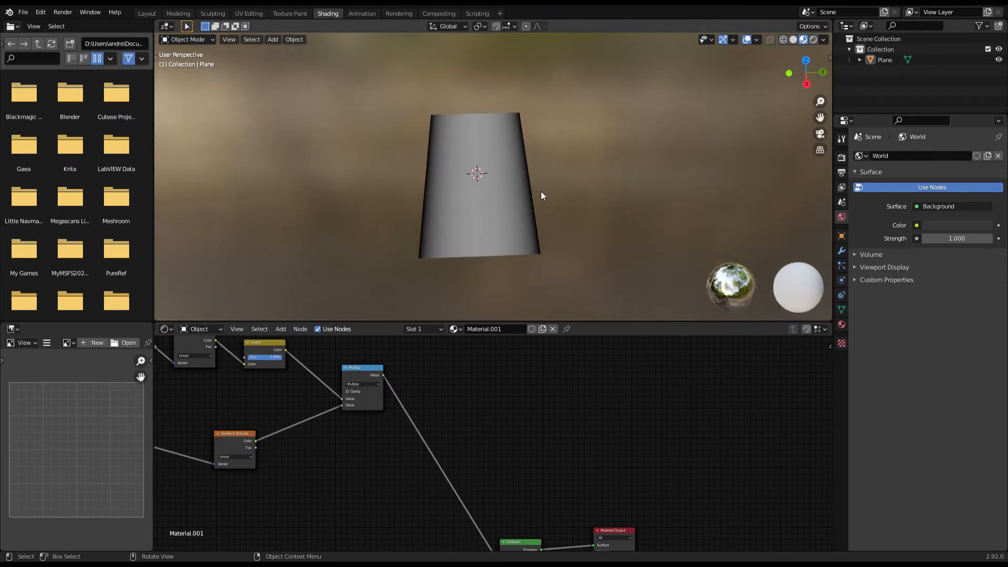
- Insert a ColorRamp node on the link between the gradients' Multiply node and the Emission node
scroll(472, 402, down, 2)
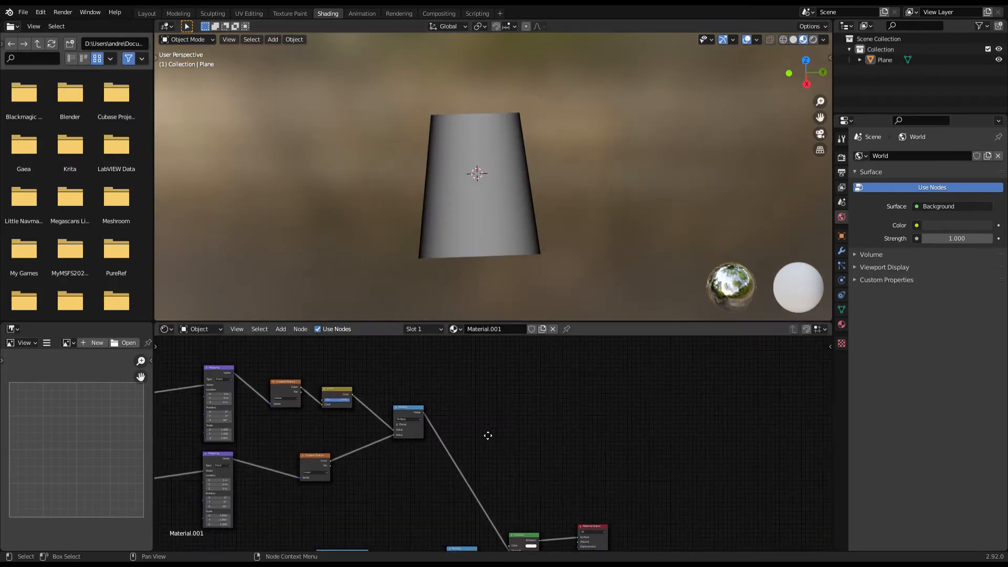
key(shift+a)
click(474, 405)
text(col)
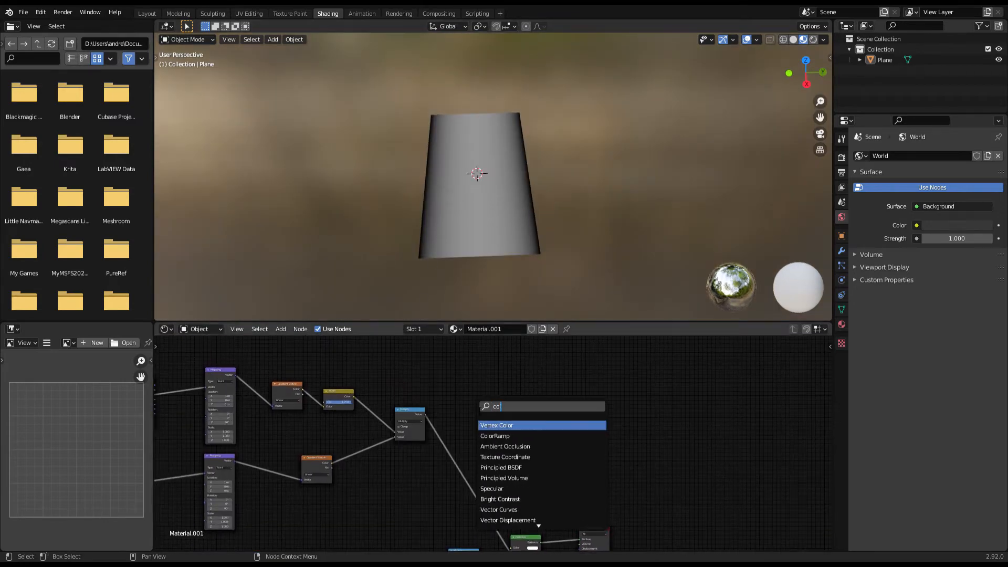
key(Down)
key(Return)
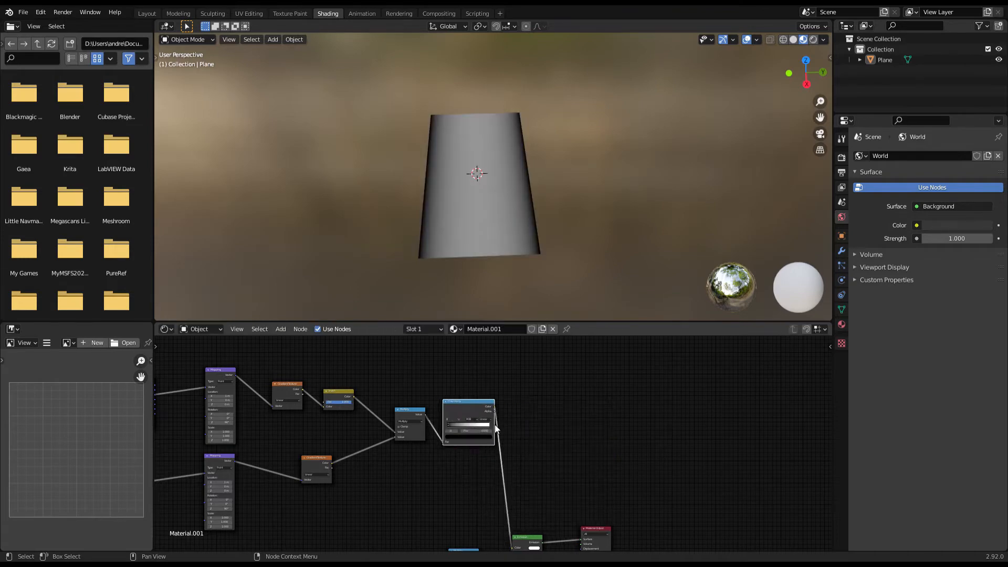
click(494, 424)
- Move the new ColorRamp's white stop to position 0.355 and save the file
scroll(492, 434, up, 2)
drag(489, 415, 441, 423)
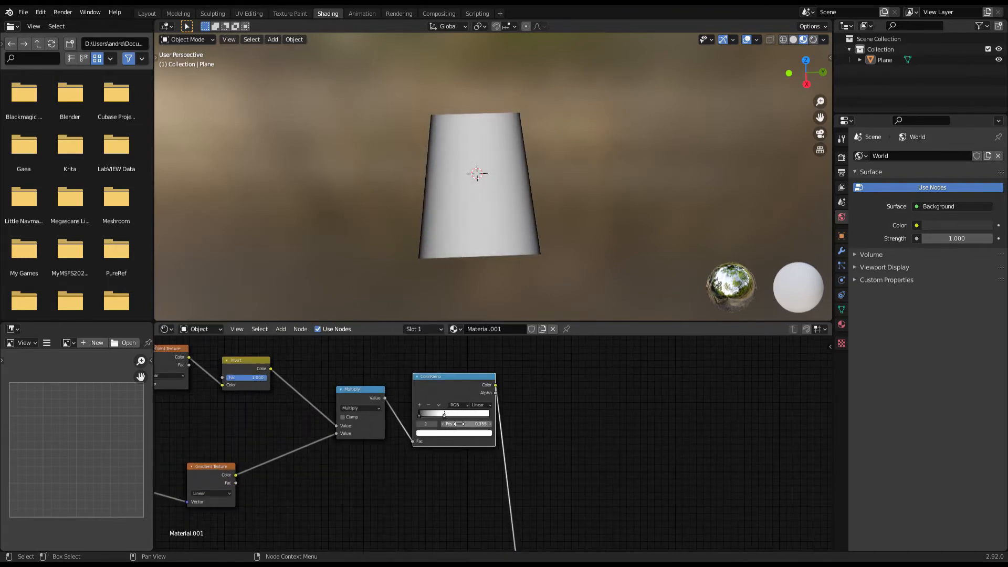
middle_drag(531, 268, 523, 288)
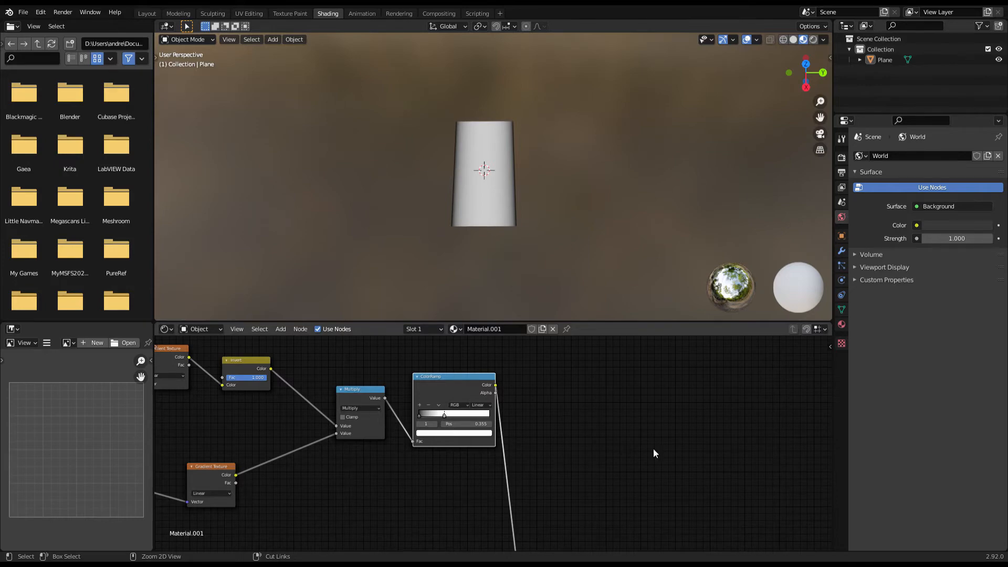
key(ctrl+s)
scroll(551, 420, down, 4)
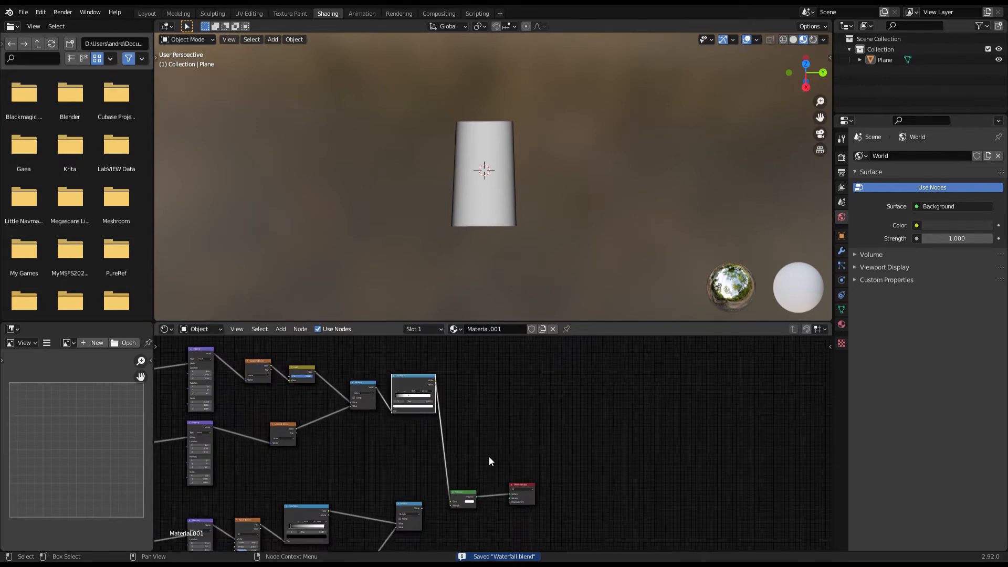
- Move the Emission and Material Output nodes up beside the gradient branch, leaving space after its ColorRamp
drag(463, 502, 507, 435)
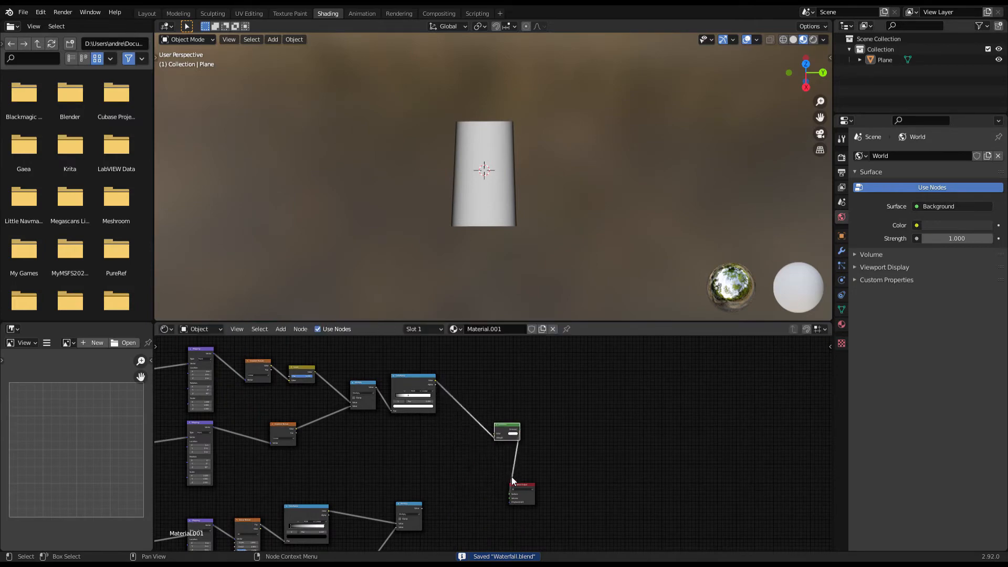
drag(525, 486, 606, 431)
drag(512, 427, 549, 426)
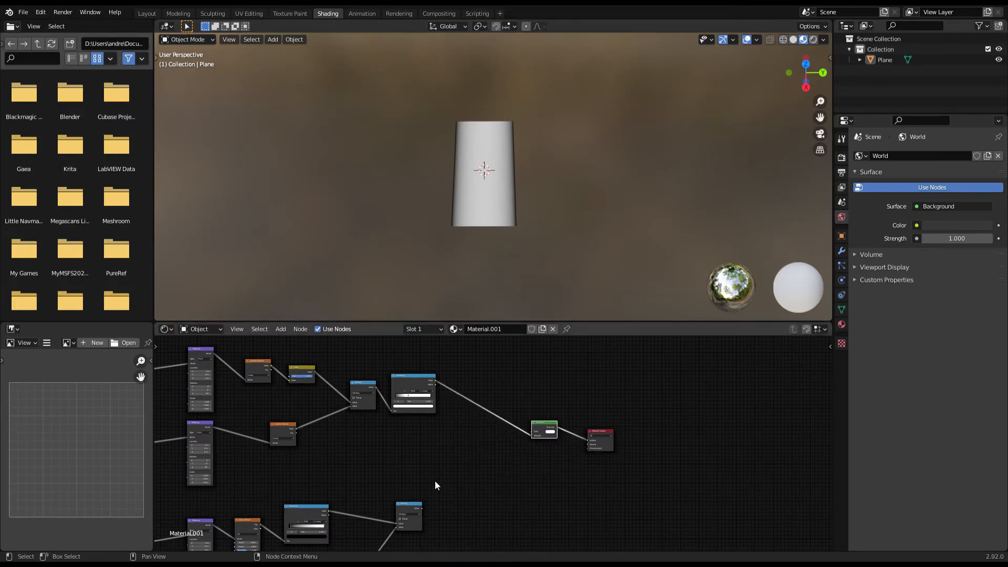
- Duplicate the noise Multiply node onto the link between the gradient ColorRamp and Emission, and feed the noise product into its second value
scroll(412, 484, down, 3)
middle_drag(410, 483, 576, 362)
scroll(452, 498, up, 4)
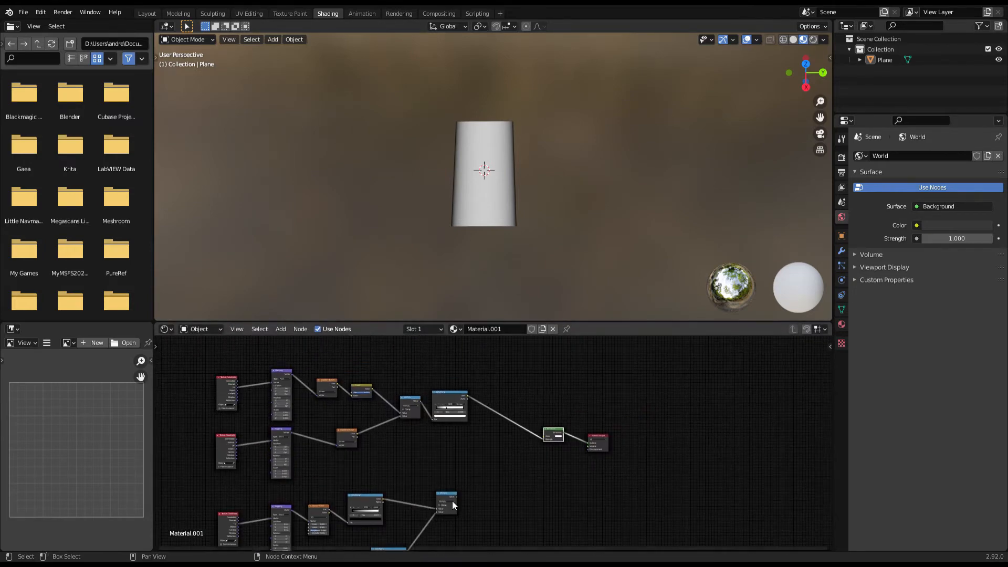
middle_drag(477, 439, 347, 462)
scroll(424, 439, up, 2)
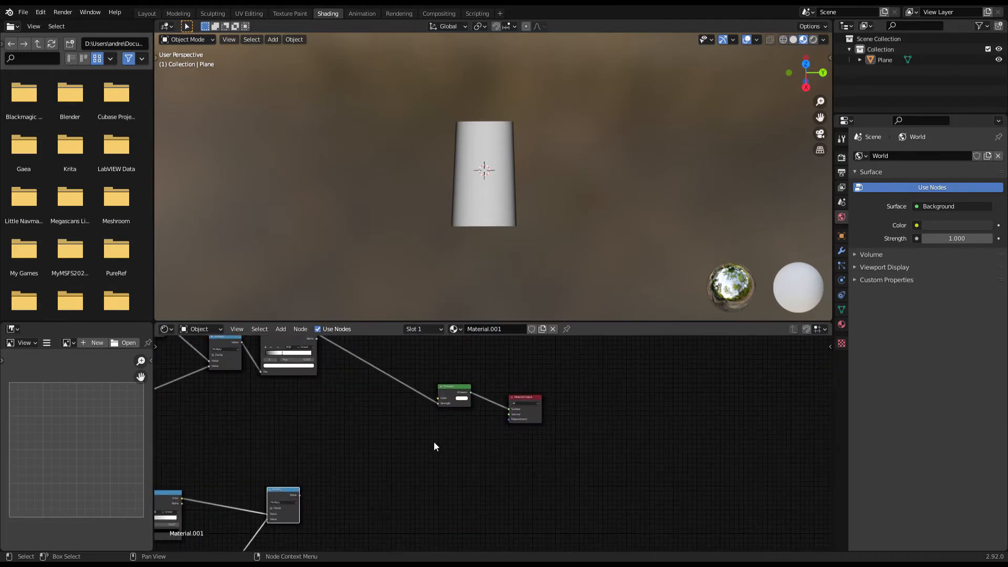
key(shift+d)
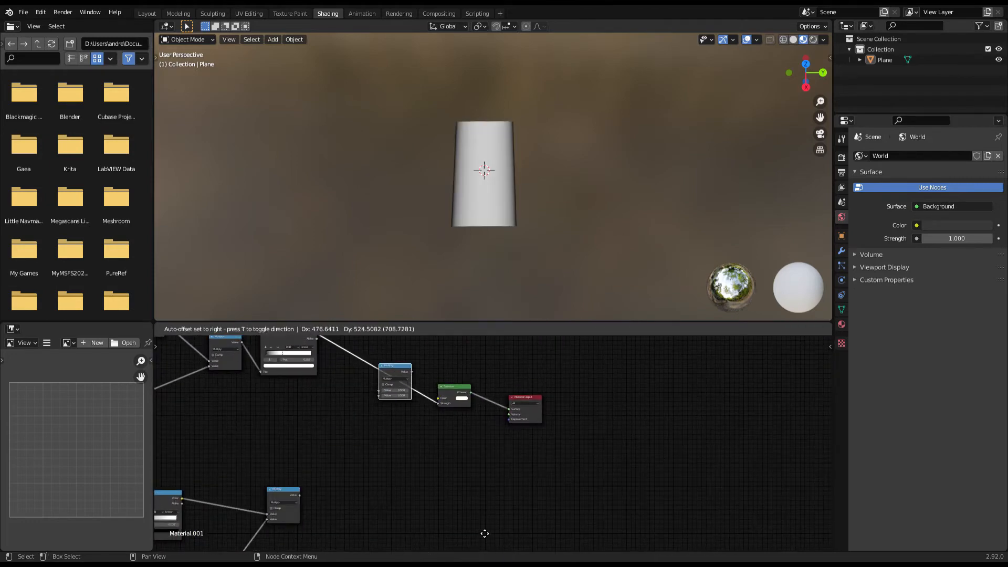
click(481, 533)
drag(299, 495, 382, 396)
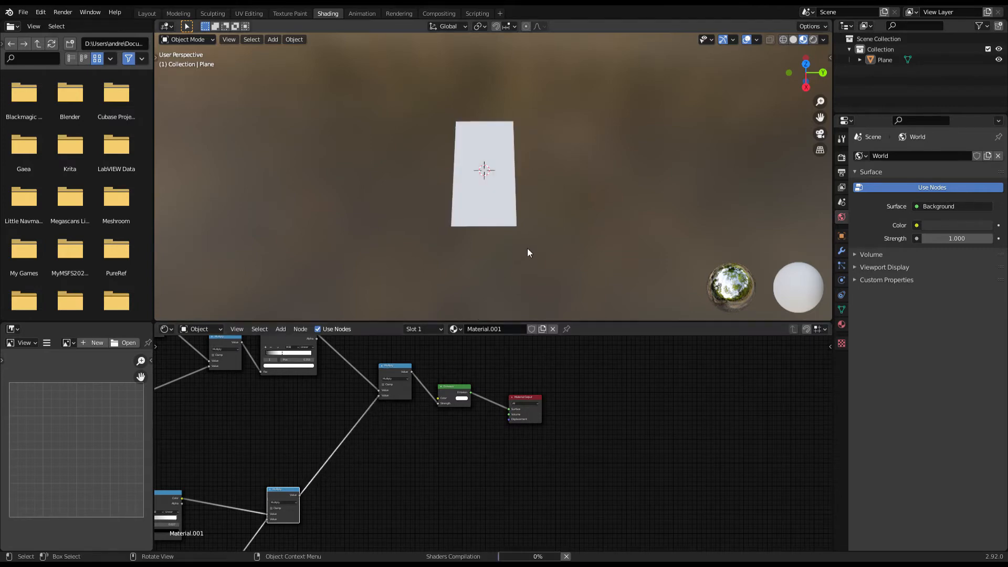
mouse_move(528, 247)
middle_down()
mouse_move(530, 273)
mouse_move(520, 271)
mouse_move(553, 274)
middle_up()
scroll(526, 275, up, 3)
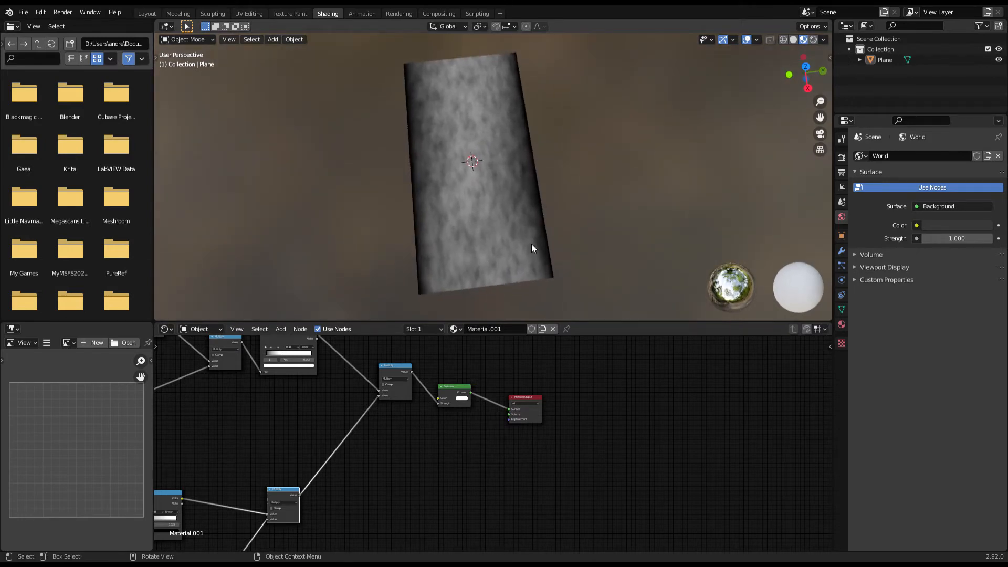
mouse_move(436, 249)
middle_down()
mouse_move(464, 236)
mouse_move(427, 234)
mouse_move(441, 260)
middle_up()
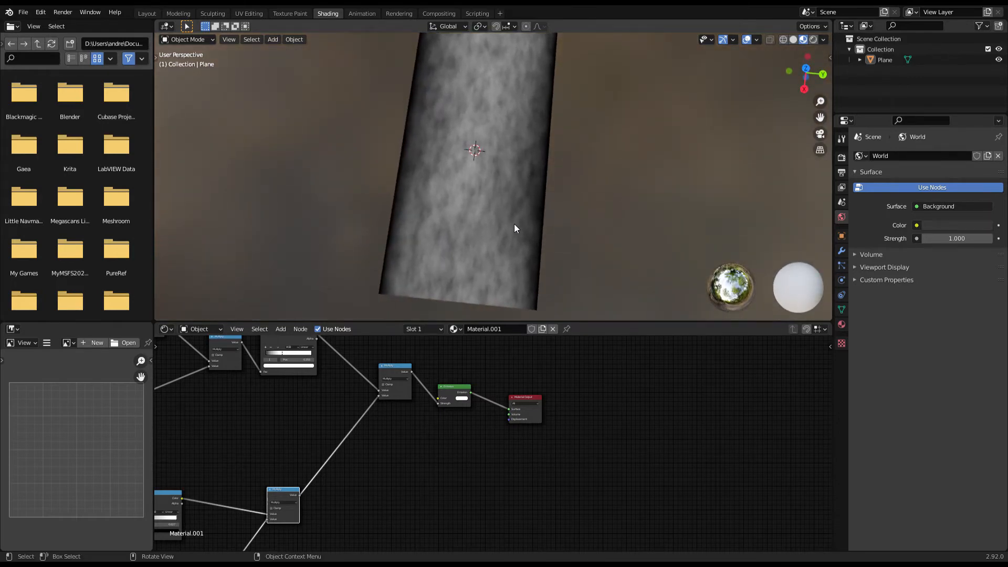
- Delete the ColorRamp of the lower noise branch and link that Noise Texture's Fac directly to the Multiply node
scroll(430, 416, up, 2)
middle_drag(414, 430, 502, 369)
scroll(458, 430, down, 4)
scroll(457, 431, down, 1)
click(355, 412)
click(367, 474)
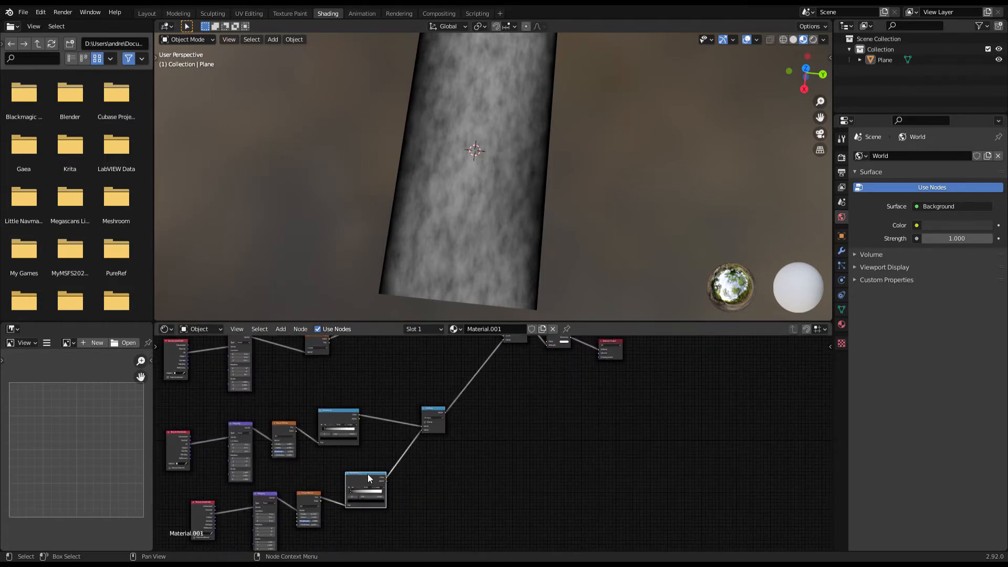
key(x)
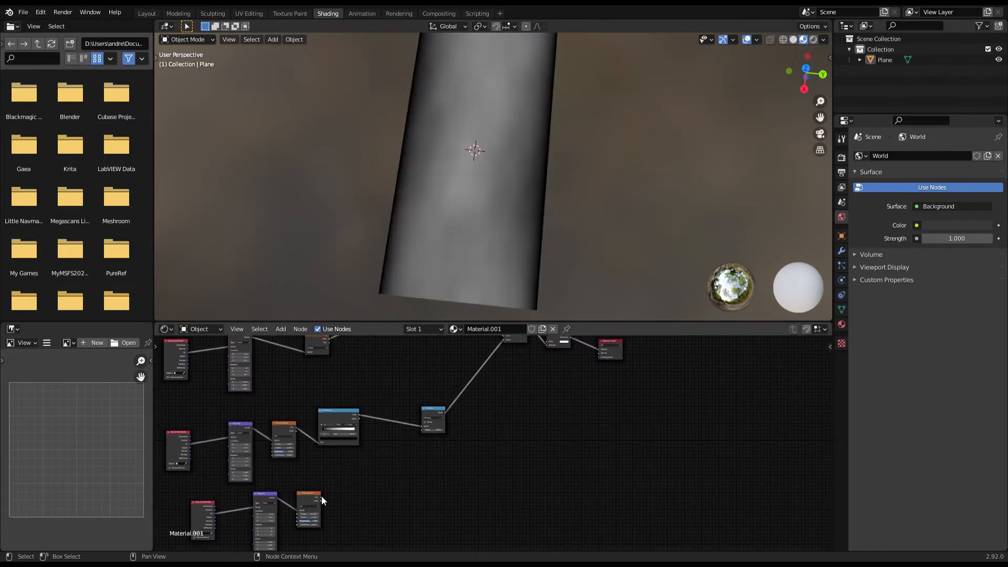
drag(321, 496, 423, 430)
- Link the upper noise branch's Noise Texture directly to the Multiply node and move its bypassed ColorRamp beside the Emission node
click(325, 418)
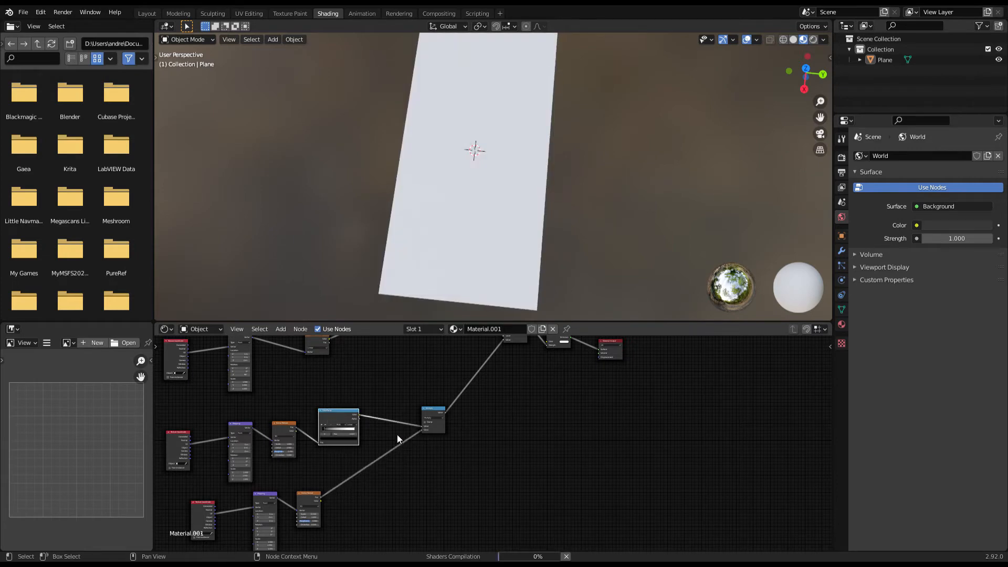
scroll(391, 441, down, 2)
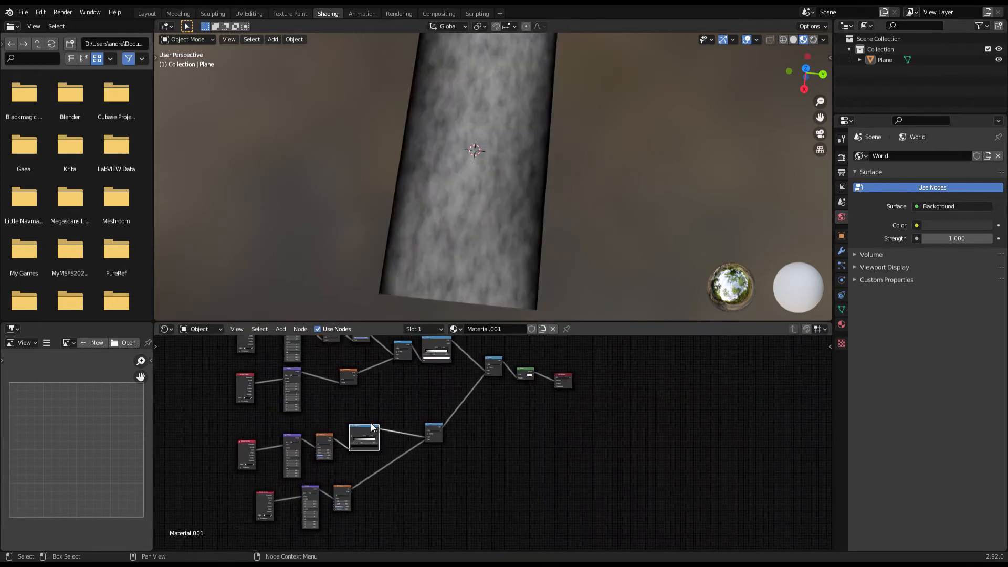
drag(332, 436, 424, 438)
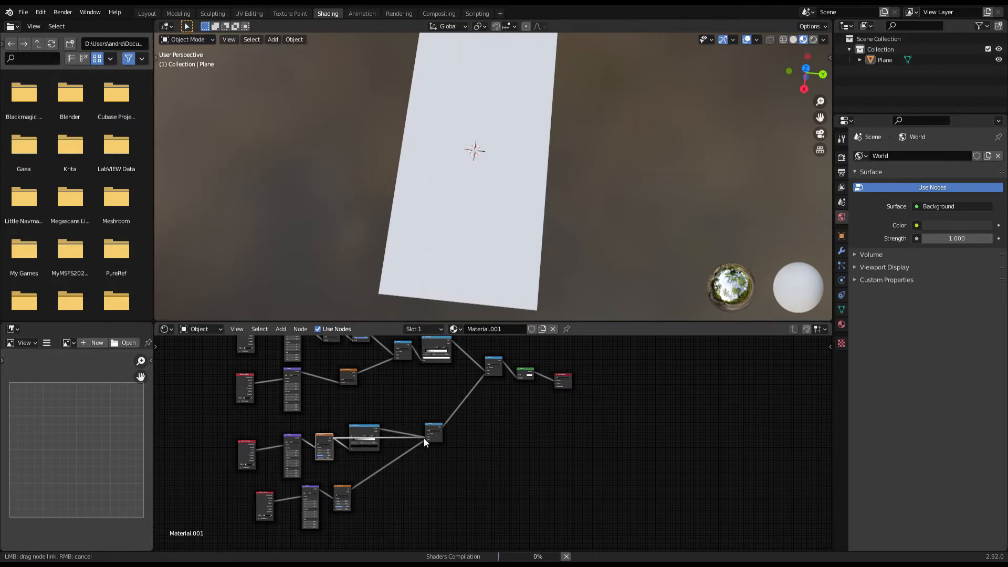
click(366, 432)
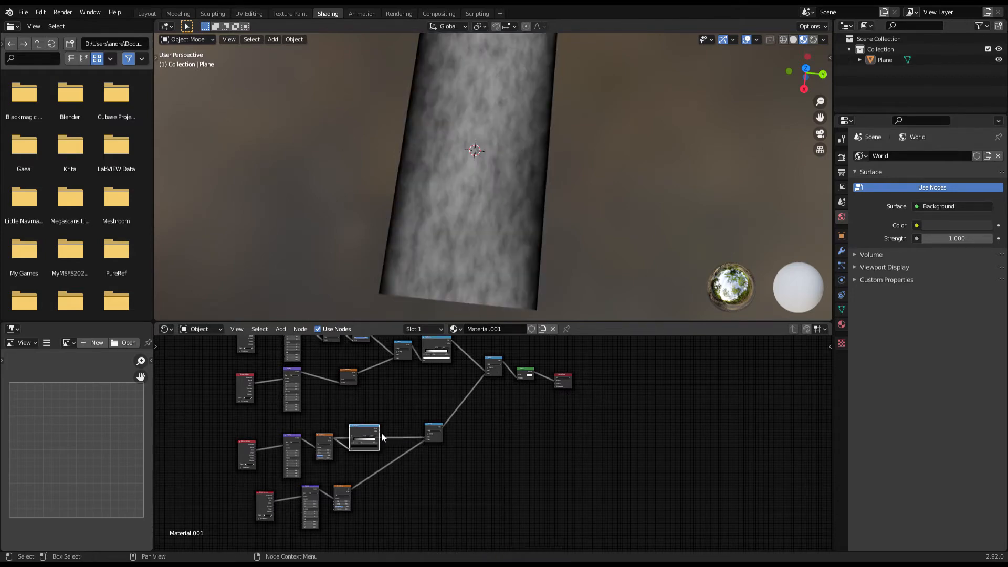
drag(380, 437, 541, 400)
scroll(527, 430, up, 4)
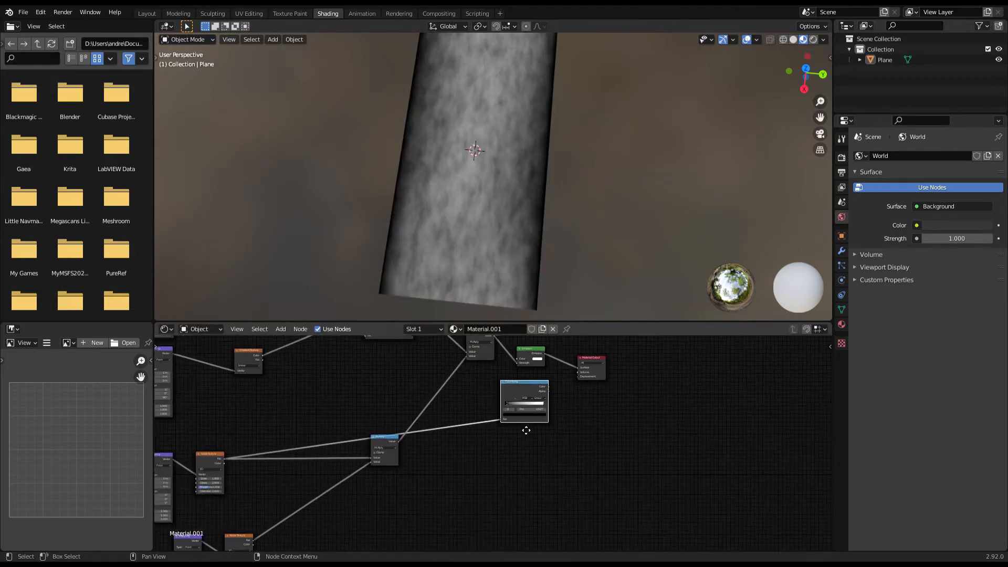
key(g)
click(502, 439)
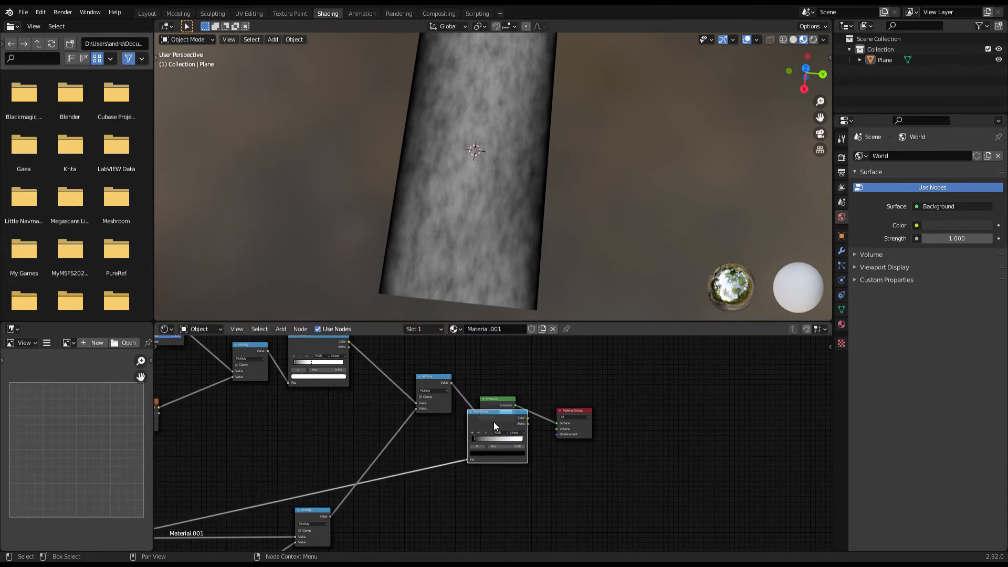
- Wire the moved ColorRamp between the final Multiply node and the Emission strength, and shift its black stop slightly toward white
click(501, 400)
drag(502, 402, 562, 370)
drag(451, 383, 467, 460)
drag(528, 418, 544, 386)
drag(499, 422, 477, 394)
scroll(503, 420, up, 1)
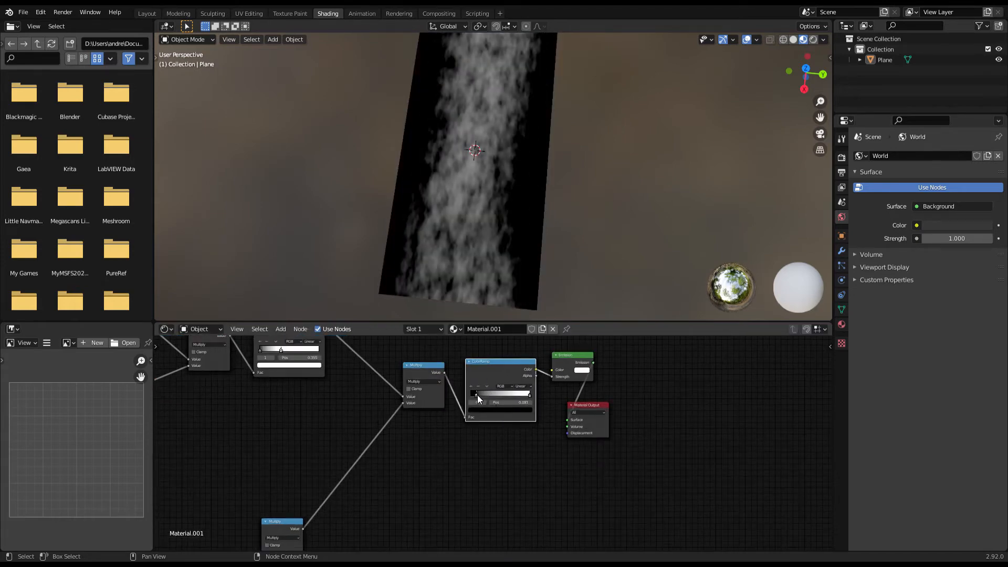
scroll(468, 251, up, 1)
scroll(469, 250, up, 1)
middle_drag(468, 250, 476, 249)
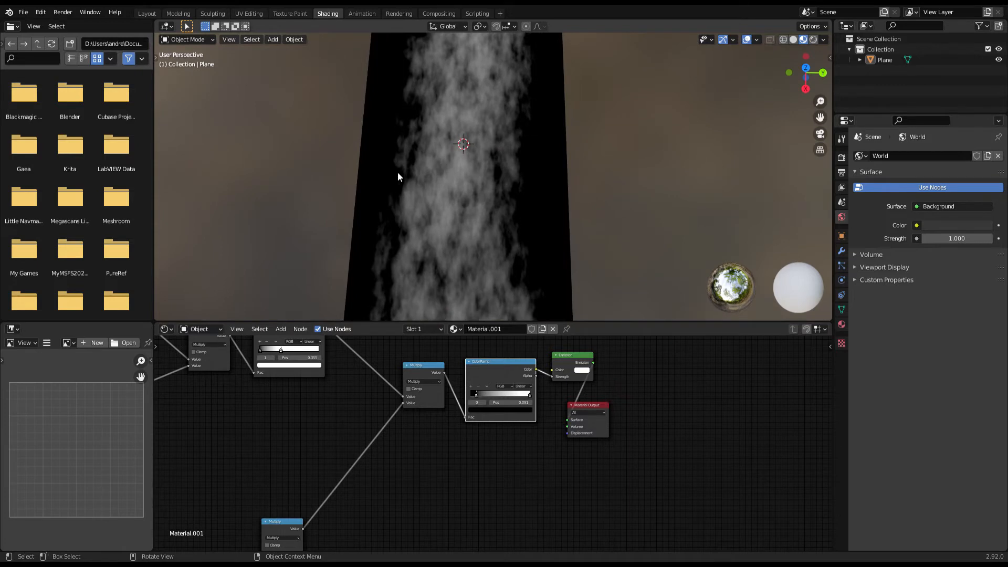
scroll(368, 246, down, 4)
scroll(478, 178, up, 3)
shift+middle_drag(411, 261, 488, 269)
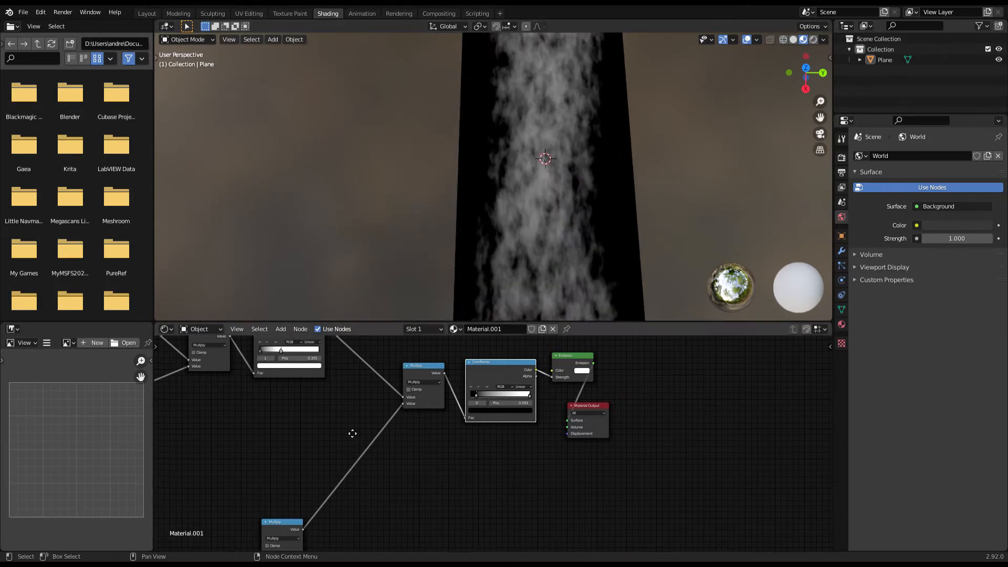
- Shift the gradient ColorRamp's white stop slightly further along, set the final ColorRamp's black stop to about 0.055, and save the file
middle_drag(353, 434, 416, 498)
drag(344, 414, 351, 415)
drag(540, 459, 537, 458)
scroll(599, 245, down, 3)
mouse_move(598, 244)
middle_down()
mouse_move(584, 253)
mouse_move(588, 237)
mouse_move(517, 274)
mouse_move(491, 247)
mouse_move(582, 216)
mouse_move(601, 250)
middle_up()
key(ctrl+s)
- Set the Scale of the upper noise branch's Noise Texture to 2.100 and the lower one's to 12.500
middle_drag(424, 465, 570, 380)
middle_drag(386, 420, 576, 357)
scroll(493, 383, up, 1)
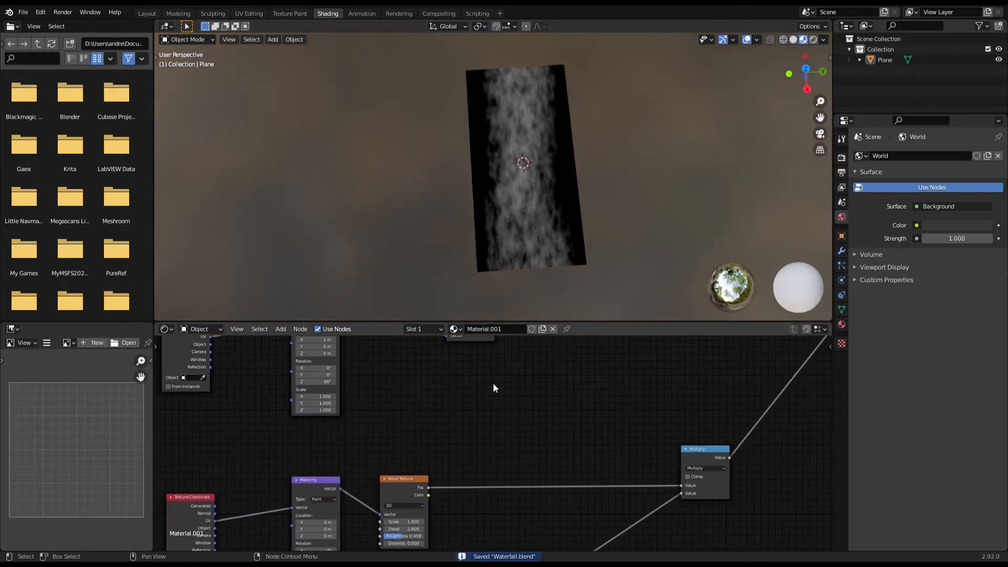
middle_drag(481, 426, 475, 373)
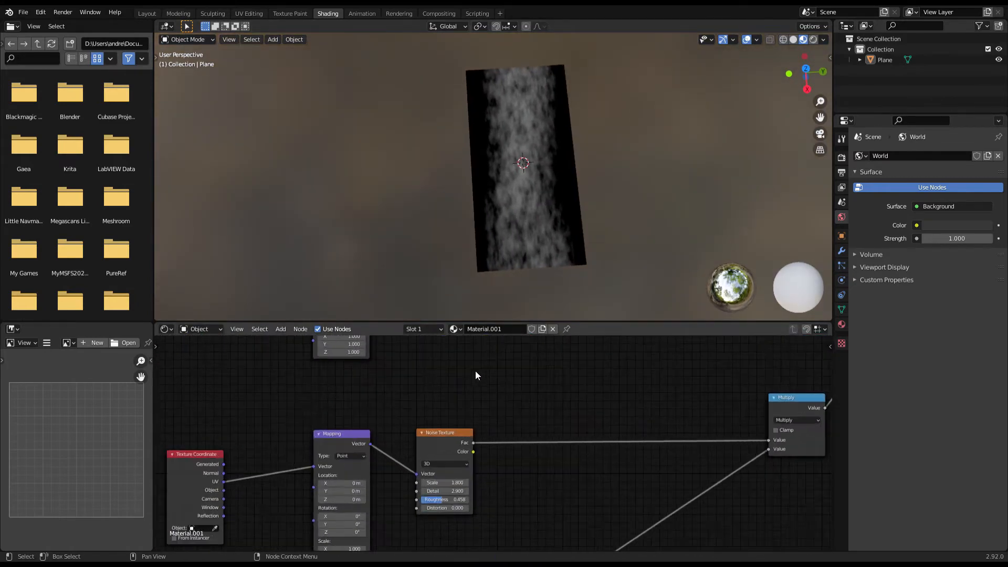
scroll(442, 457, up, 1)
drag(442, 460, 449, 460)
middle_drag(492, 491, 465, 343)
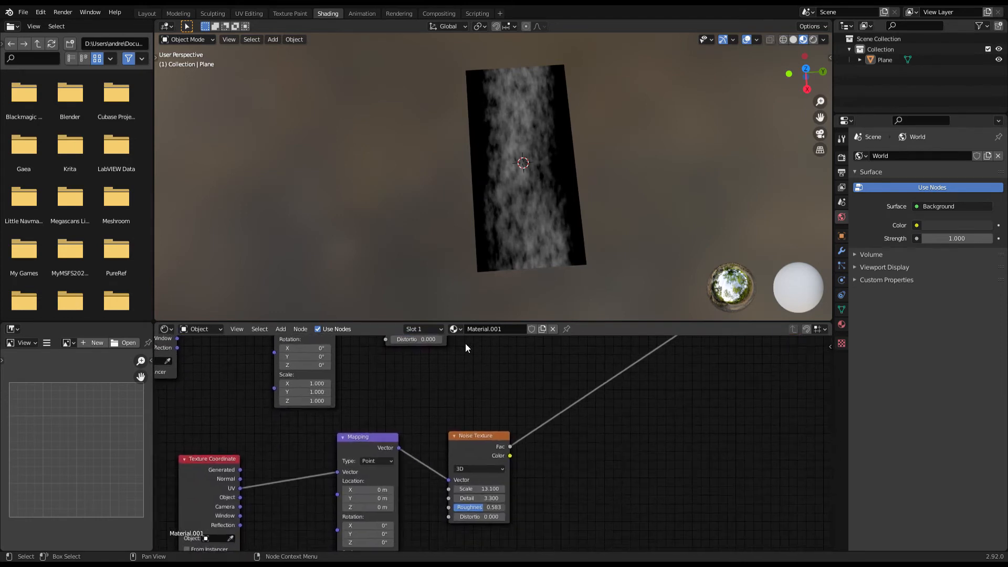
drag(486, 489, 480, 488)
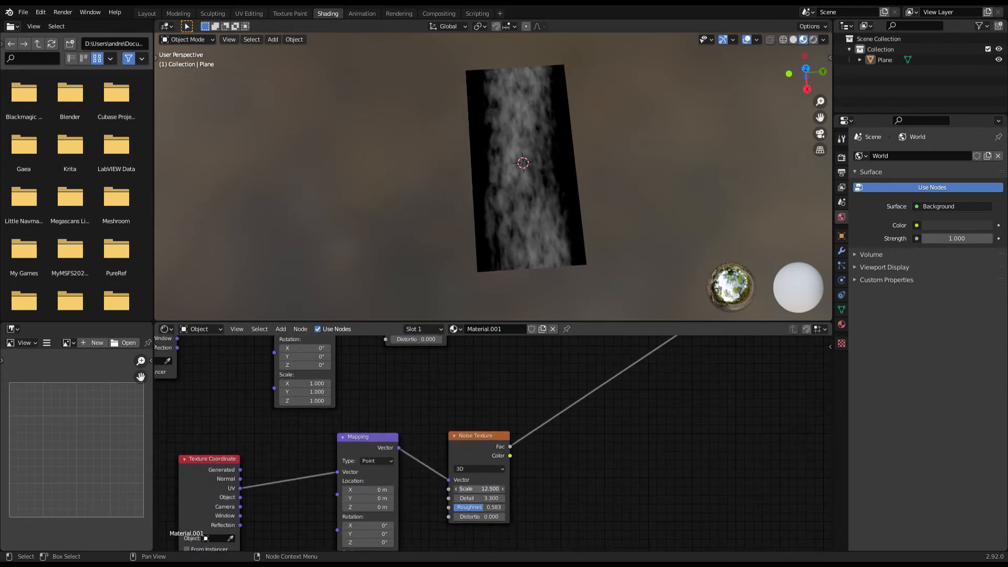
- Lower the Roughness of the upper noise branch's Noise Texture slightly
scroll(517, 432, down, 1)
middle_drag(527, 427, 515, 478)
middle_drag(475, 432, 472, 447)
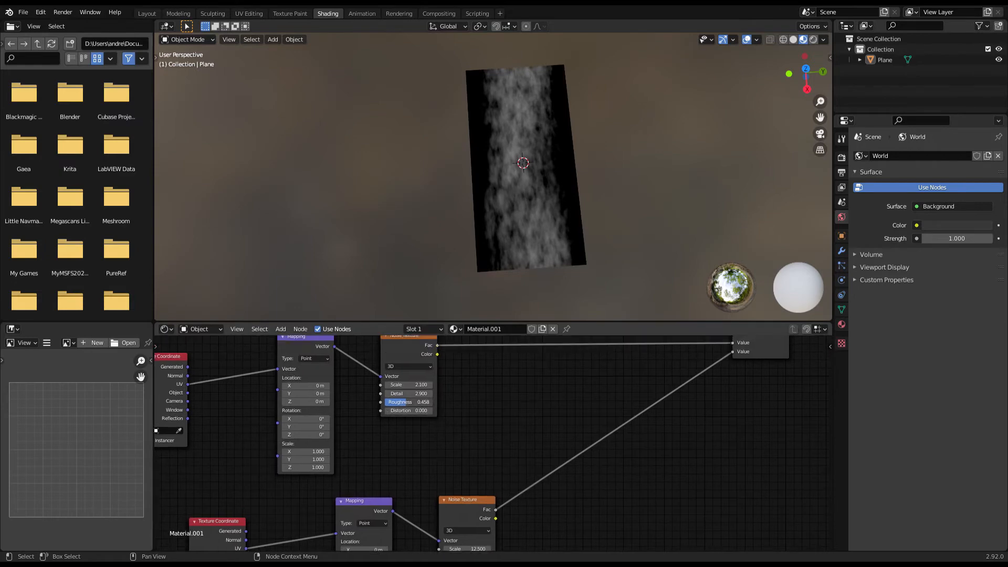
drag(408, 403, 405, 402)
scroll(476, 436, down, 1)
middle_drag(476, 436, 482, 459)
scroll(509, 414, down, 1)
- Move the noise branches' Multiply node slightly closer to the Noise Texture nodes
middle_drag(509, 413, 347, 451)
scroll(461, 430, down, 4)
middle_drag(463, 429, 319, 456)
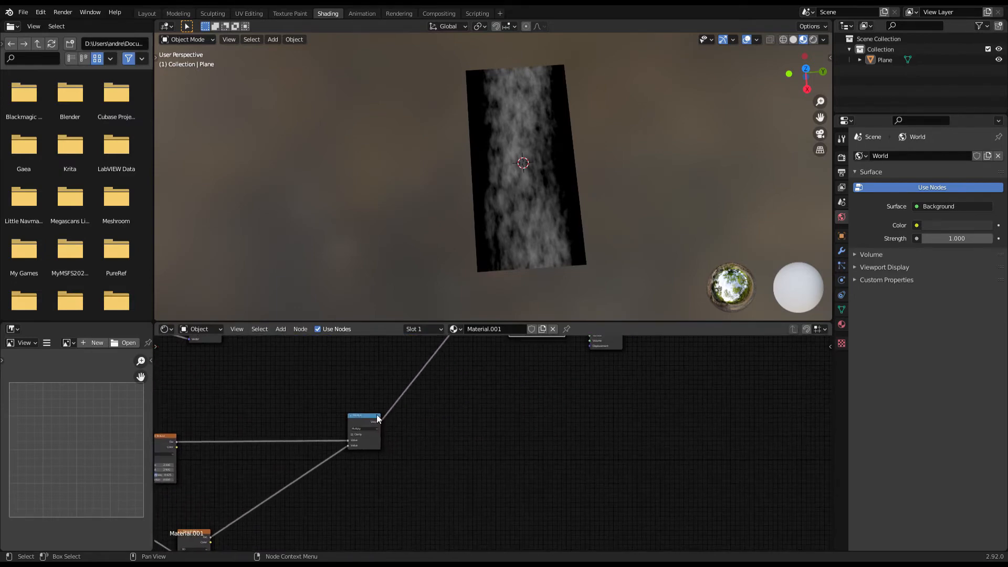
drag(377, 419, 361, 431)
middle_drag(535, 189, 510, 211)
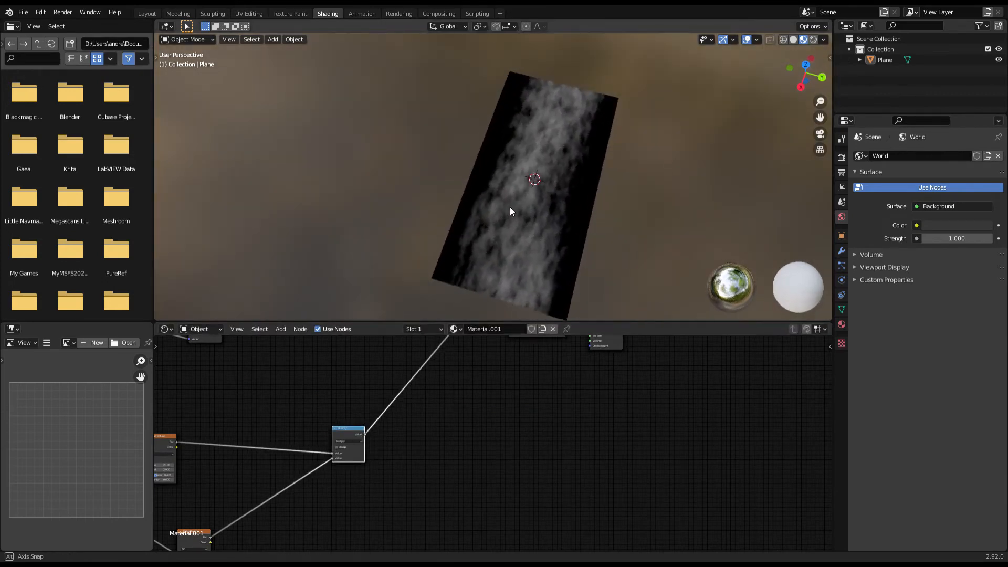
- Move the Material Output node away from the Emission node and raise Emission slightly to make room for more shader nodes
scroll(468, 444, down, 6)
middle_drag(544, 394, 478, 429)
scroll(477, 428, up, 5)
drag(495, 394, 609, 363)
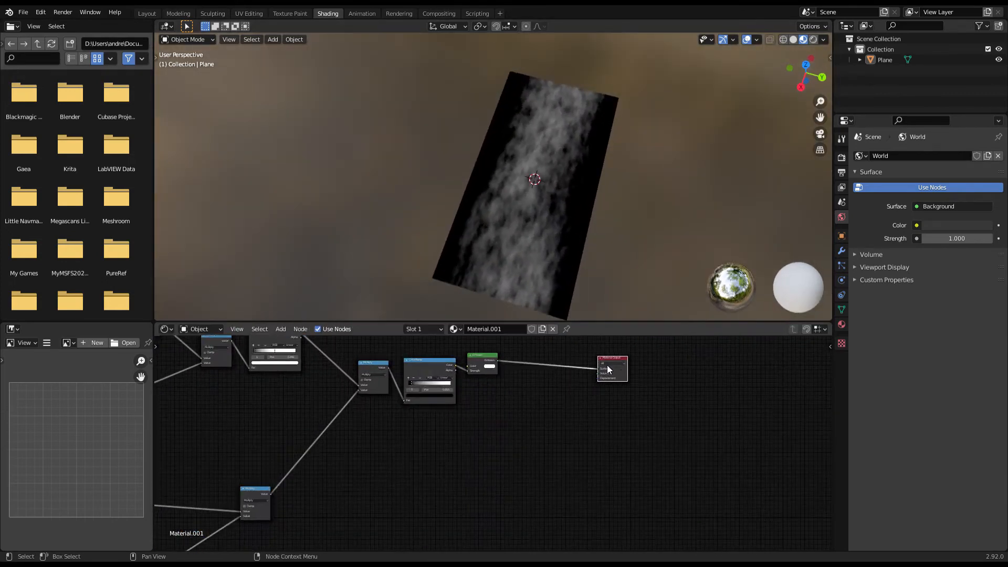
middle_drag(557, 391, 527, 443)
middle_drag(572, 211, 592, 199)
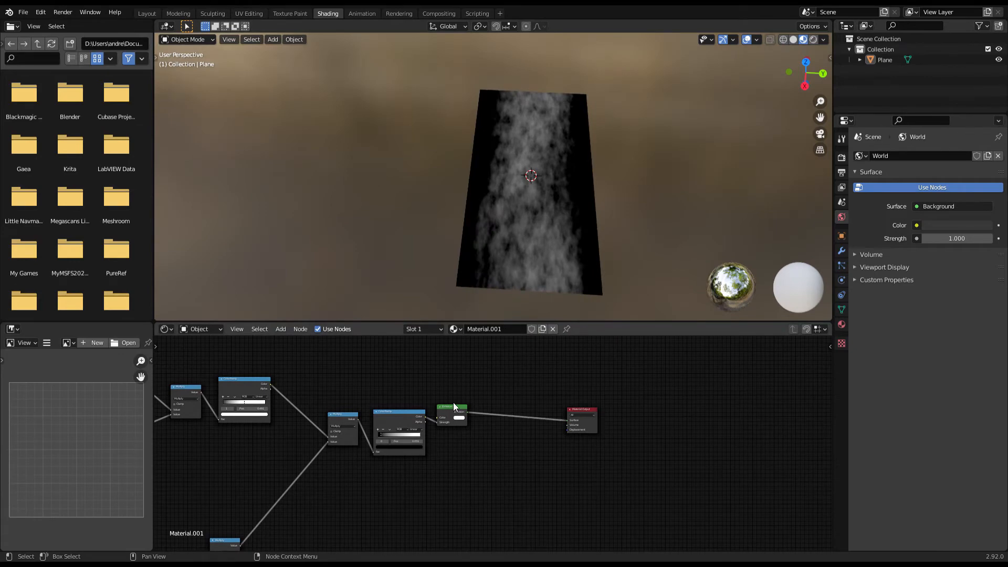
drag(460, 416, 474, 403)
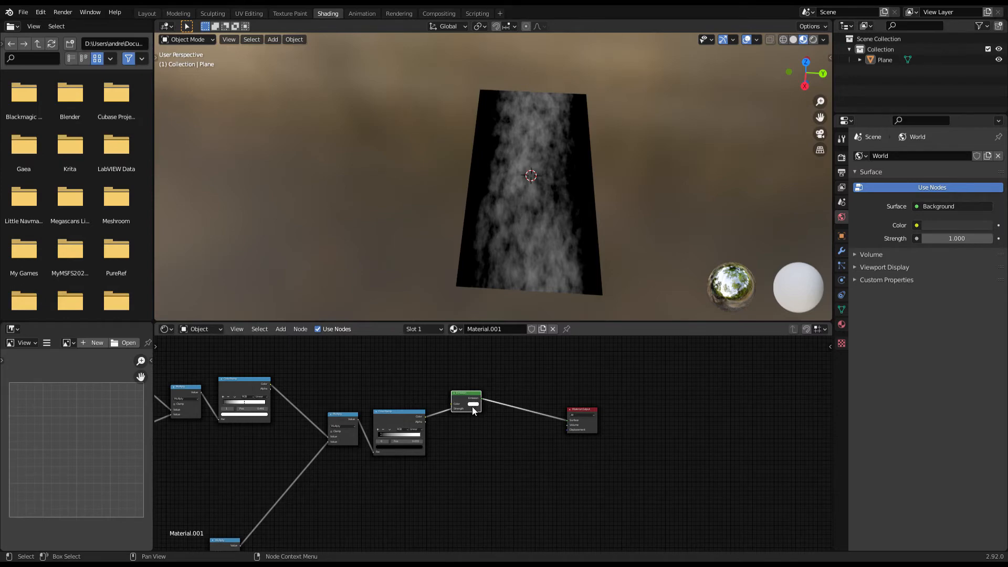
- Add a Transparent BSDF node below the Emission node and connect it to the Material Output's Surface
key(shift+a)
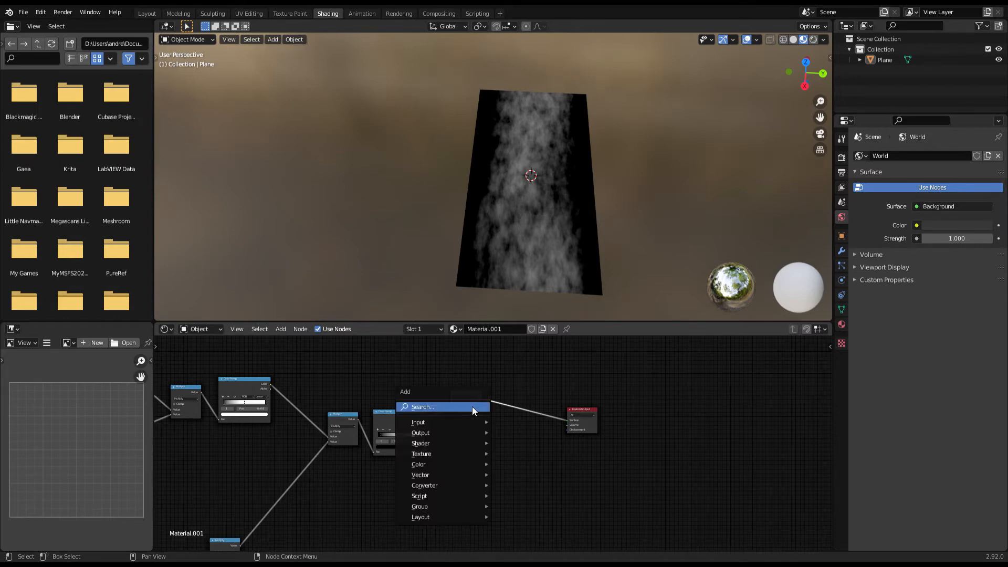
click(471, 407)
text(tra)
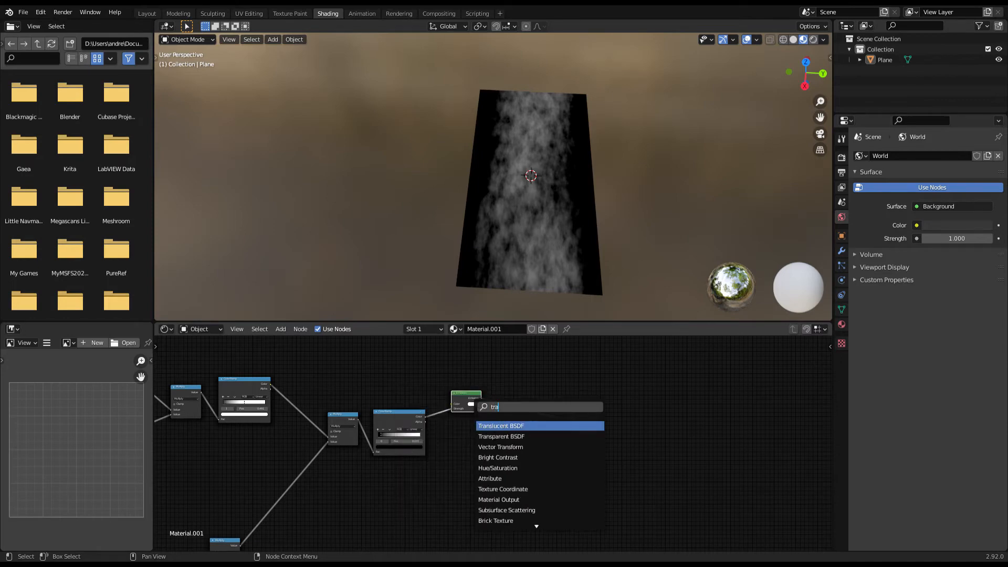
click(494, 436)
click(478, 462)
scroll(508, 424, up, 2)
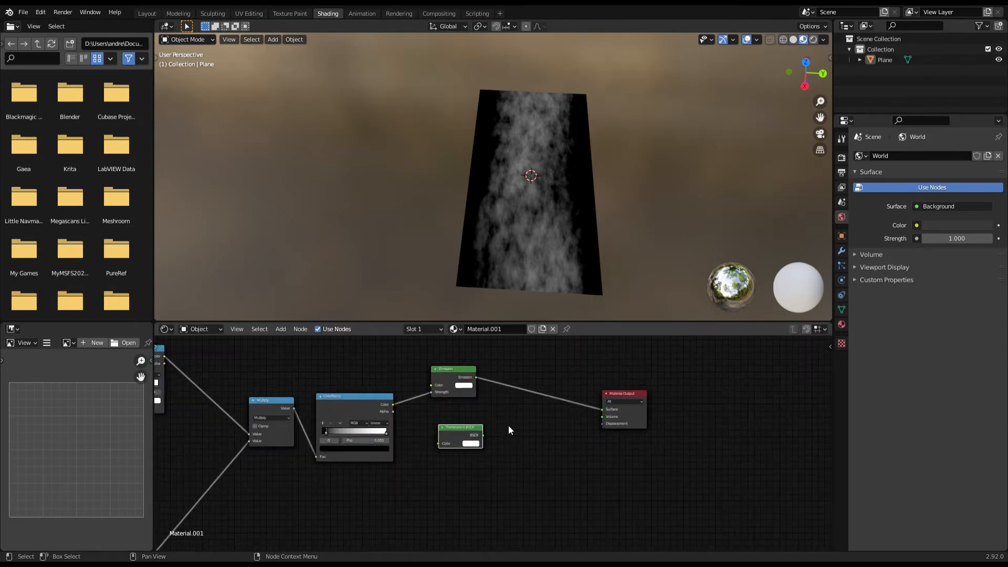
scroll(496, 431, up, 1)
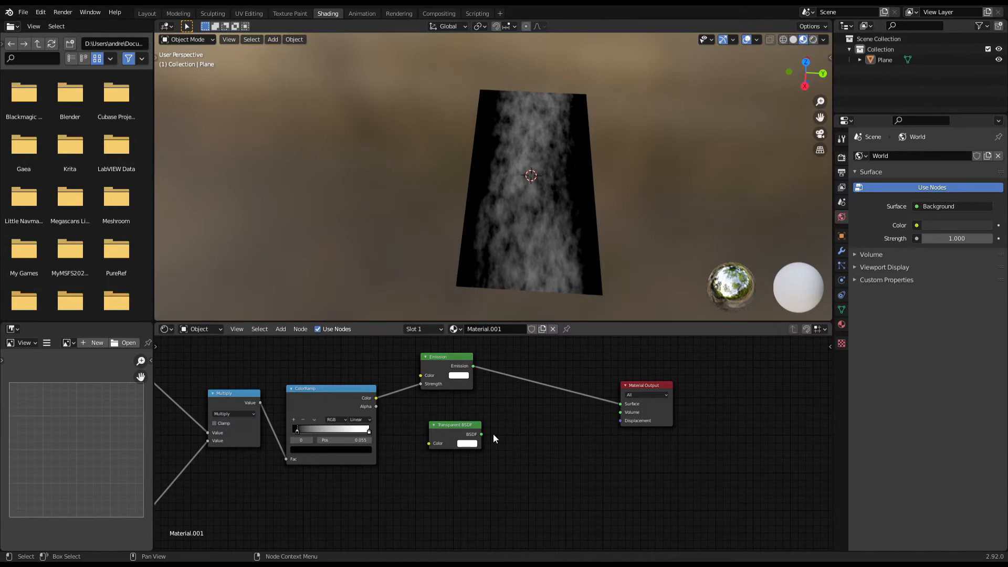
ctrl+shift+click(452, 430)
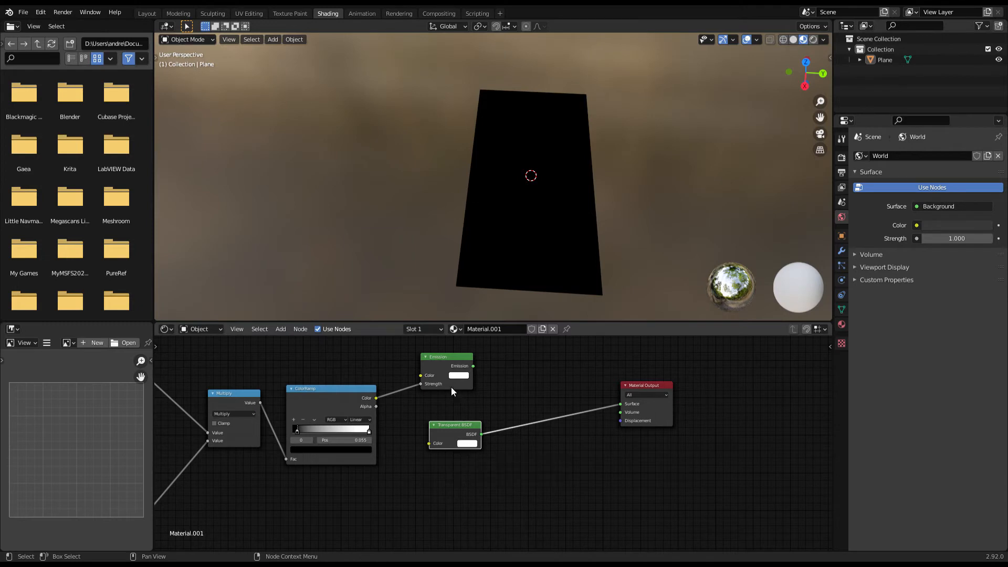
click(443, 359)
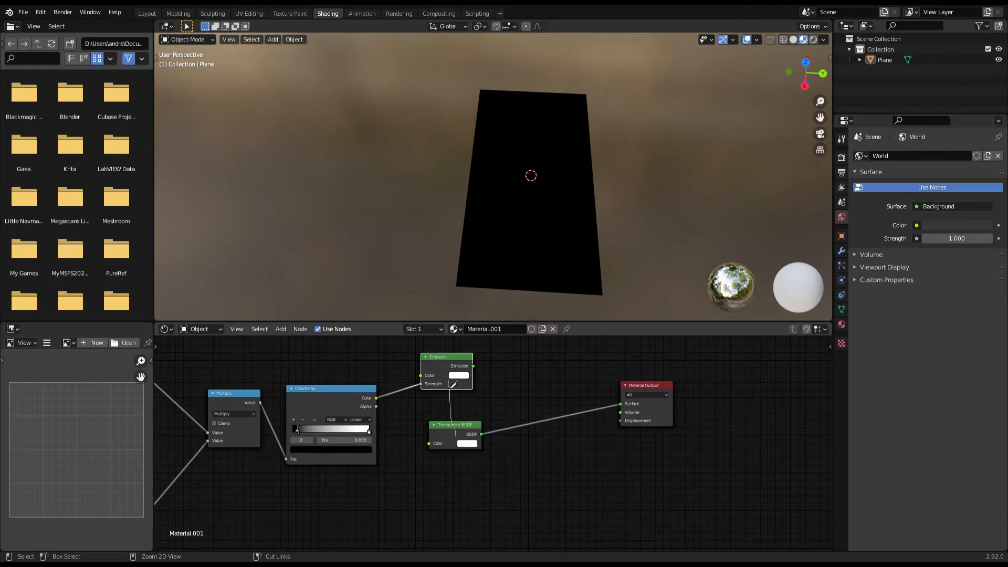
shift+click(452, 424)
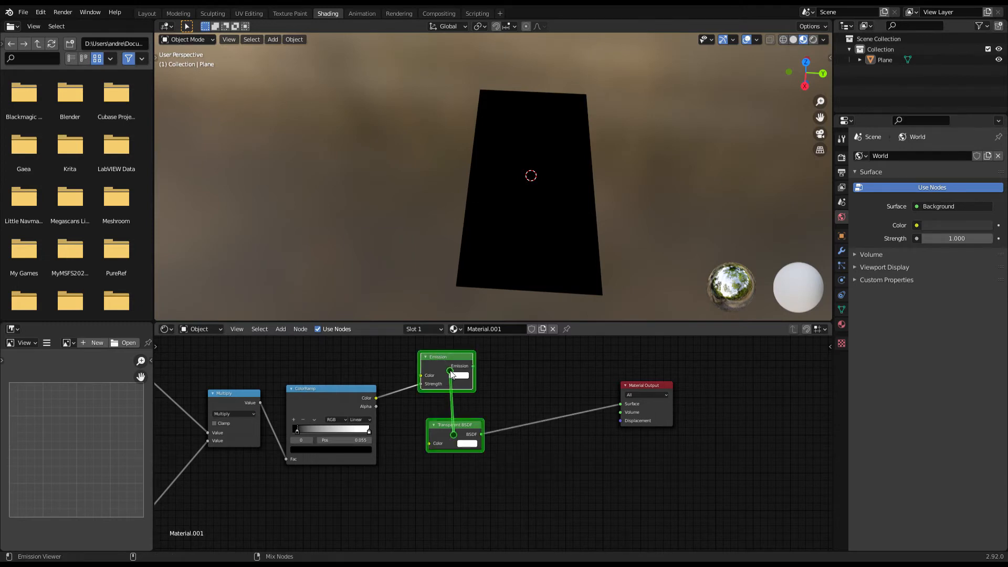
key(ctrl+0)
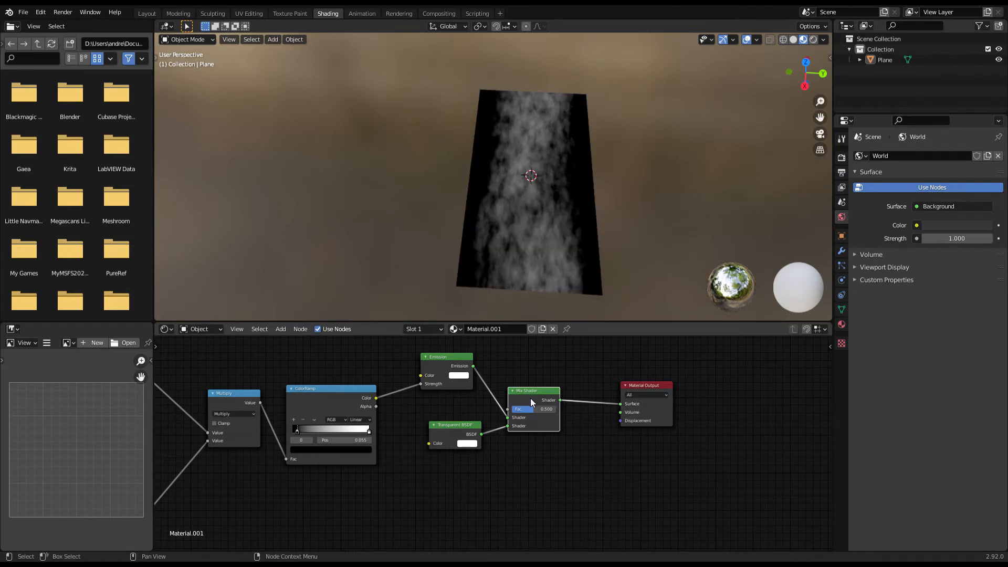
key(x)
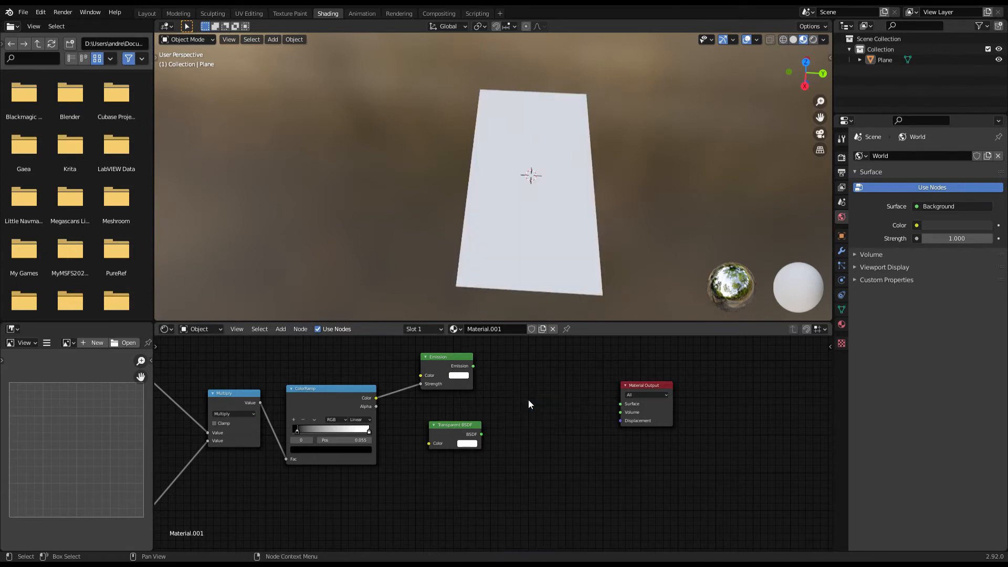
- Add a Mix Shader combining Emission as first shader and Transparent BSDF as second, and connect it to the Material Output's Surface
key(shift+a)
click(529, 401)
text(mix)
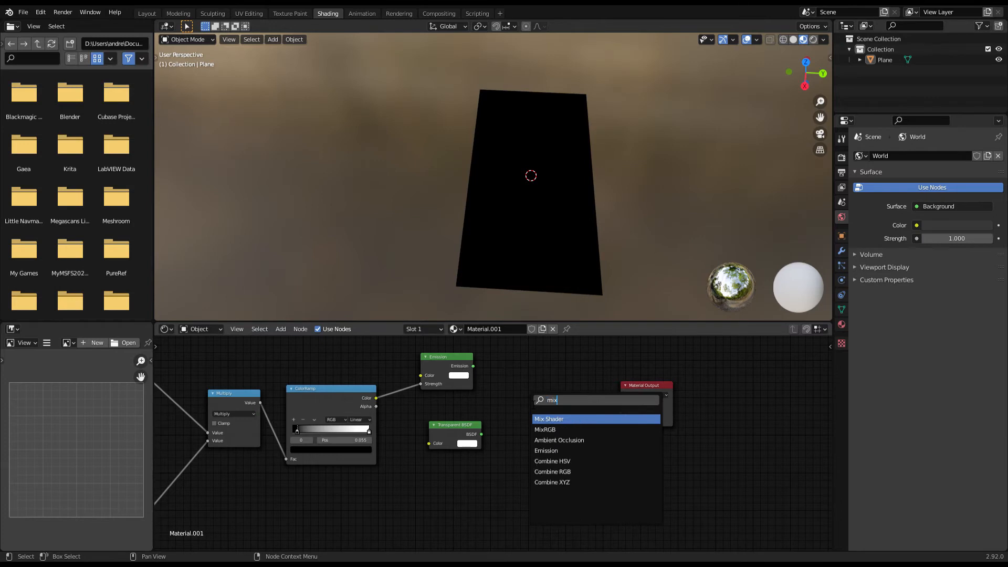
key(Return)
click(532, 404)
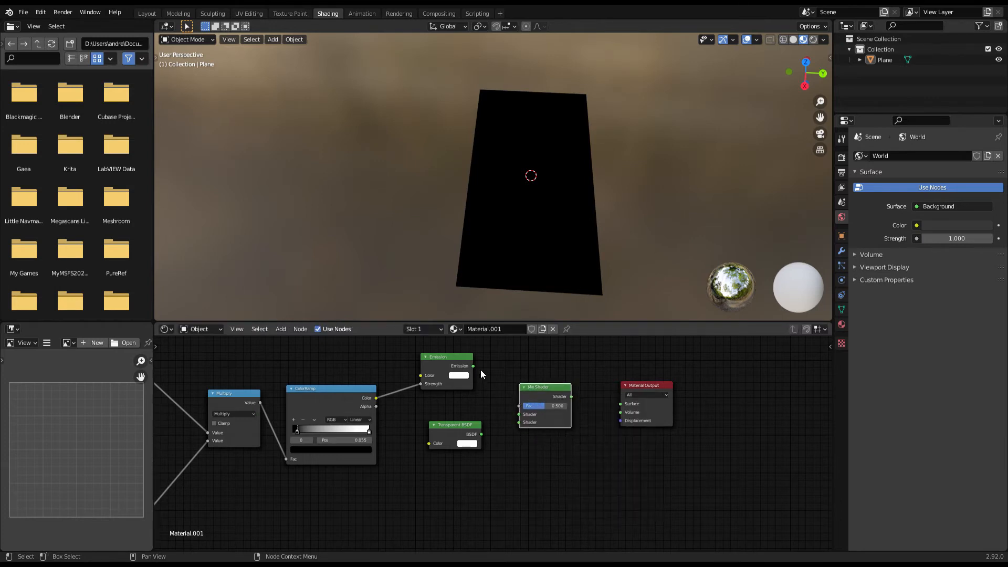
drag(473, 366, 490, 379)
drag(523, 417, 519, 423)
drag(571, 396, 620, 407)
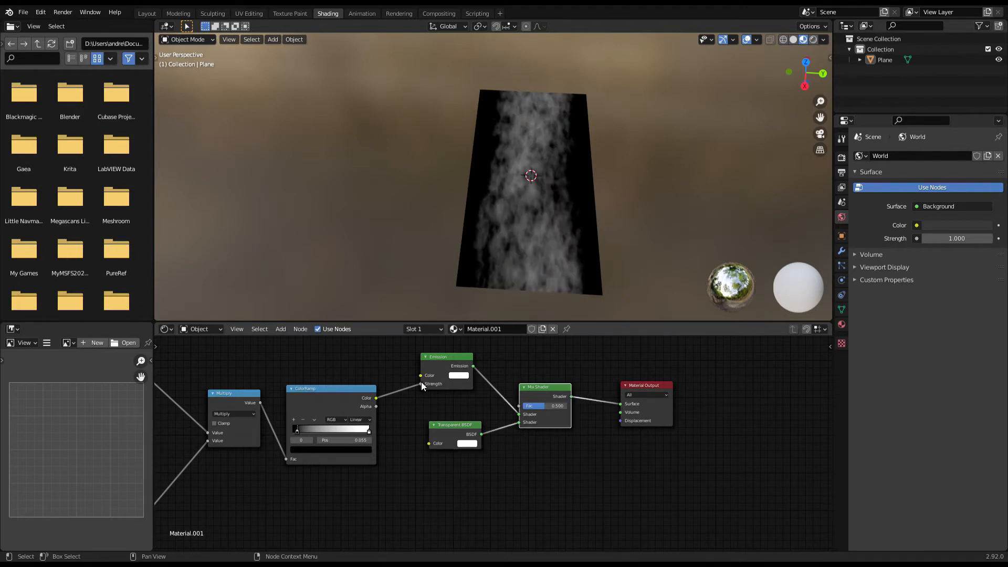
- Reroute the ColorRamp's Color from the Emission Strength to the Mix Shader's Fac, and spread the ColorRamp, Emission and Transparent BSDF nodes apart
drag(442, 361, 523, 405)
drag(349, 389, 364, 535)
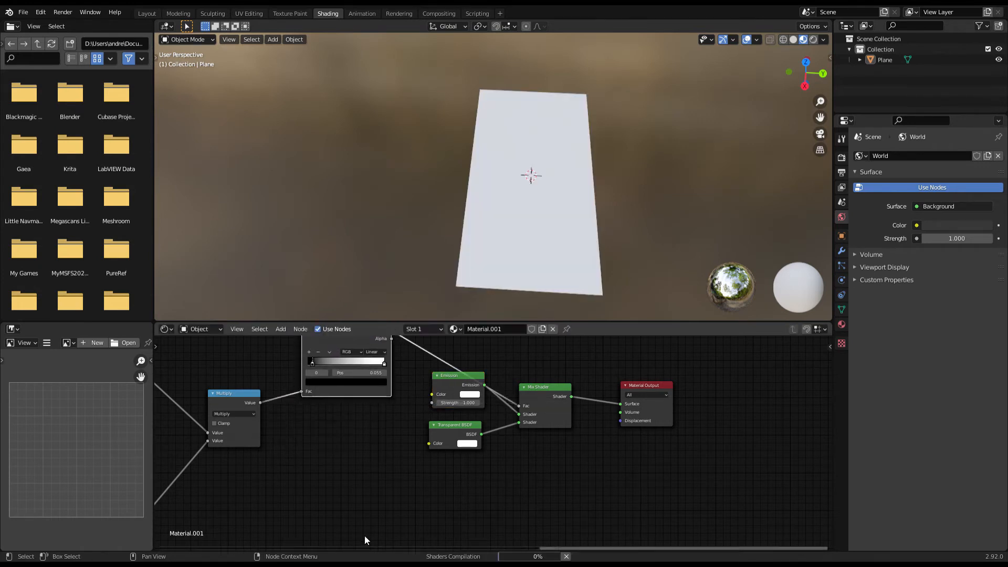
drag(444, 432, 458, 464)
drag(457, 391, 431, 426)
- Set the plane material's Blend Mode to Alpha Blend
mouse_move(574, 179)
middle_down()
mouse_move(524, 244)
mouse_move(590, 176)
mouse_move(537, 212)
mouse_move(572, 180)
middle_up()
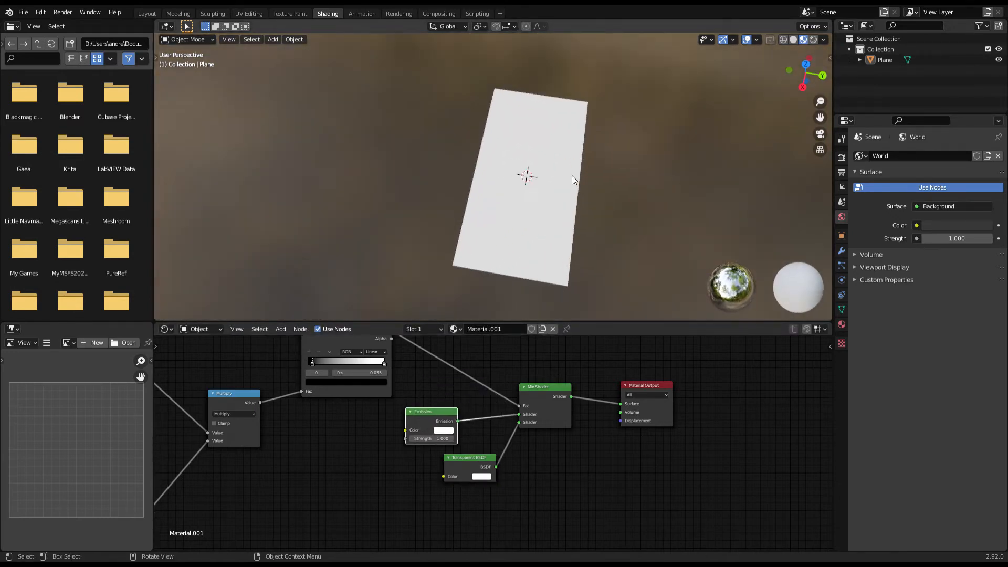
click(841, 325)
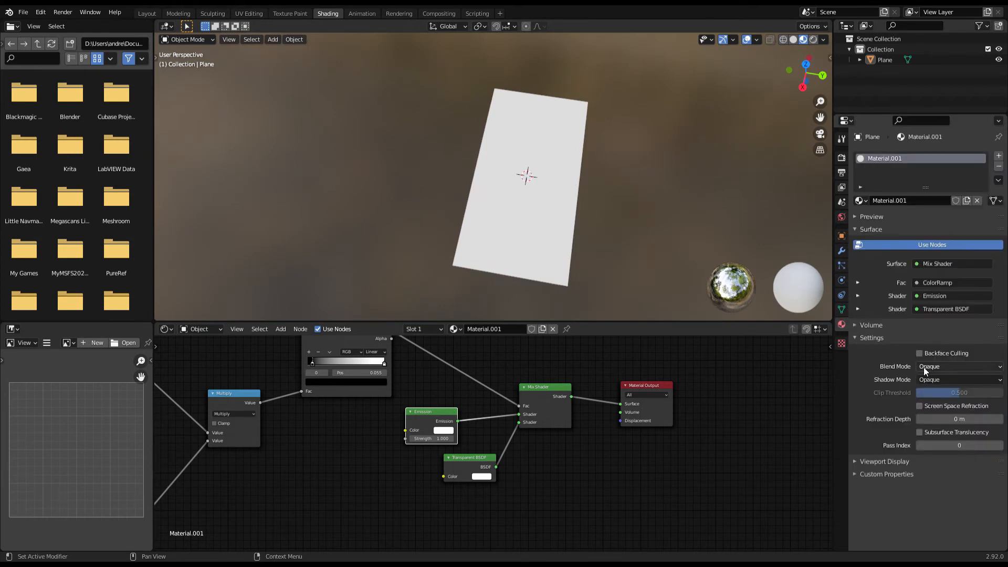
click(943, 367)
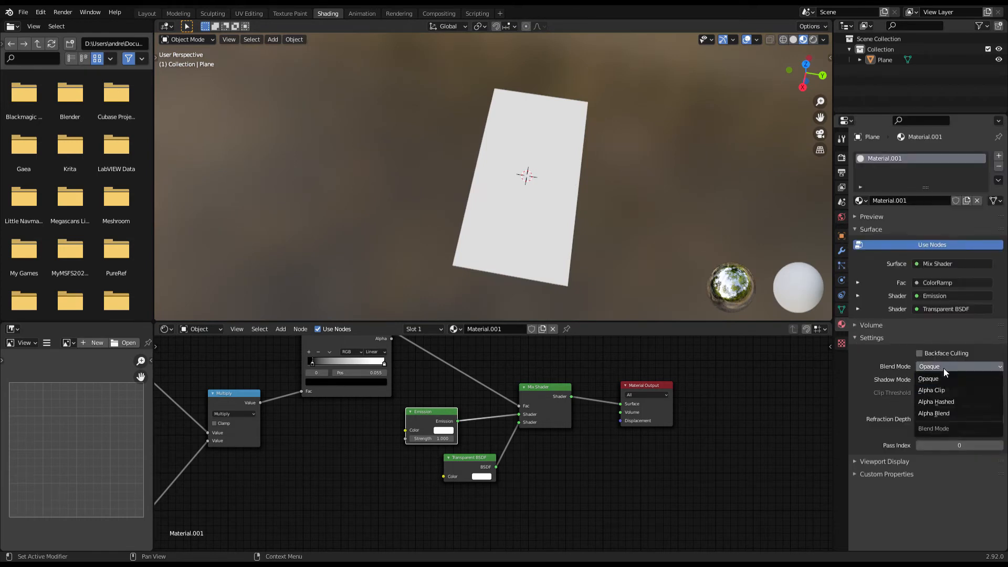
click(945, 414)
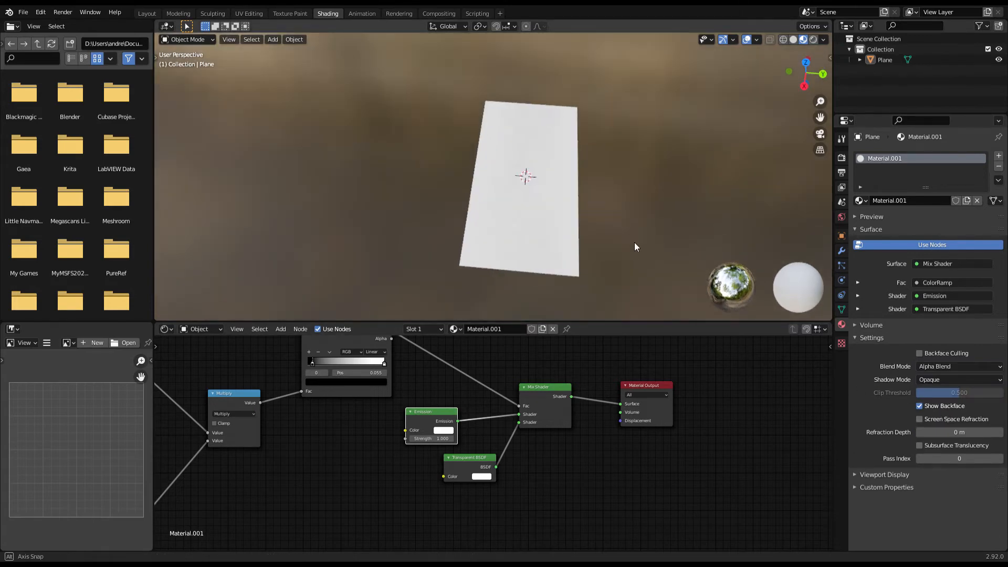
- Swap the Mix Shader's two shader inputs so Transparent BSDF comes first and Emission second, and rearrange both nodes to match
scroll(635, 253, up, 3)
drag(518, 416, 520, 423)
drag(446, 420, 537, 492)
drag(474, 460, 425, 433)
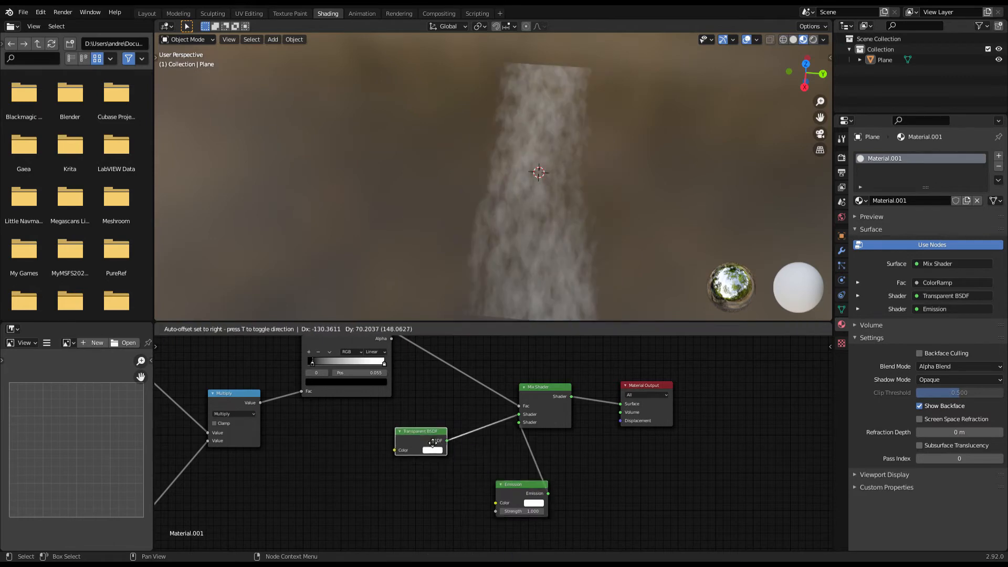
- Examine the transparent waterfall plane from several angles and distances, along with the overall node layout
middle_drag(590, 178, 597, 206)
scroll(597, 206, down, 3)
scroll(597, 191, up, 3)
middle_drag(597, 206, 565, 206)
middle_drag(565, 207, 593, 198)
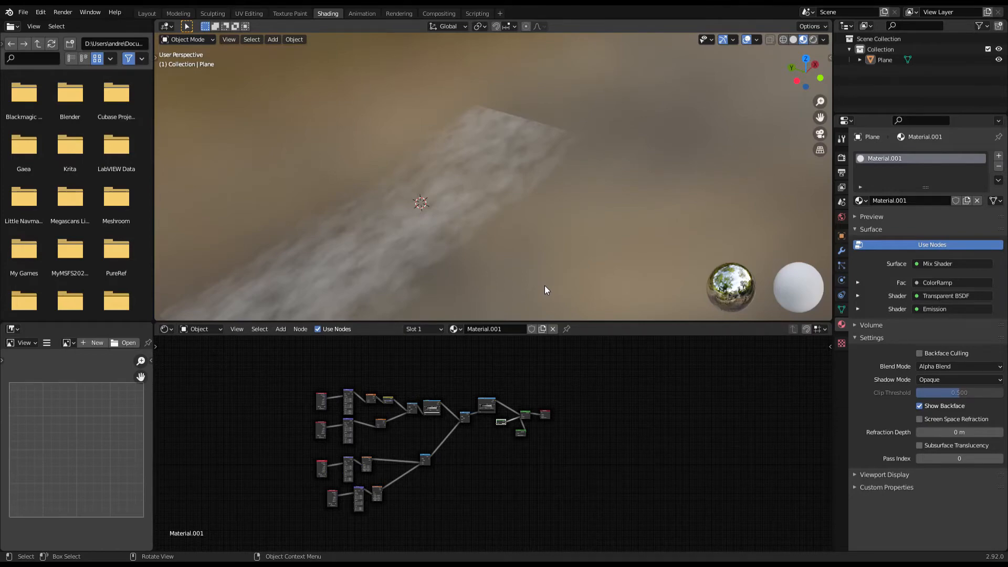
middle_drag(546, 288, 461, 265)
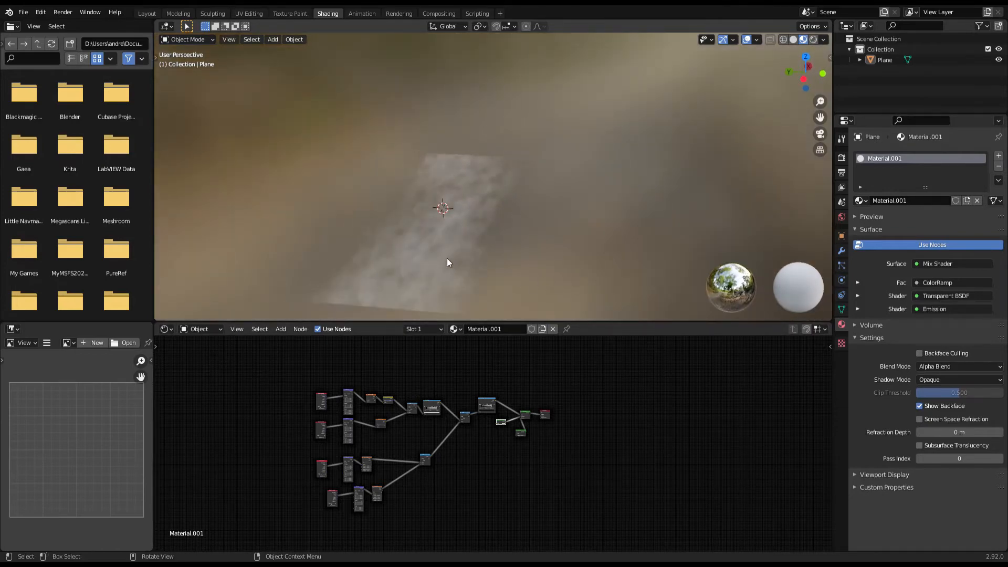
click(446, 258)
scroll(446, 257, down, 3)
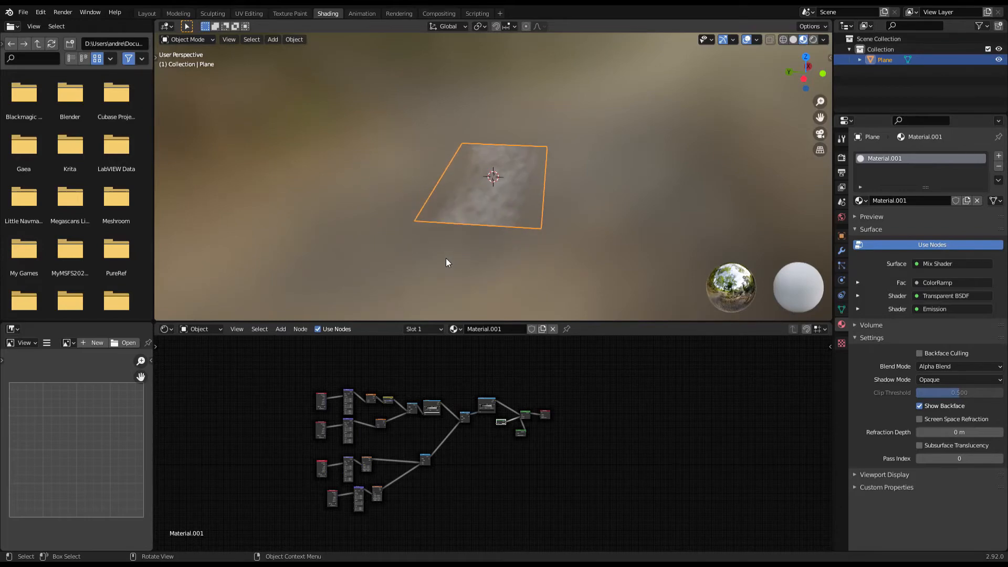
scroll(382, 206, up, 5)
middle_drag(382, 207, 392, 203)
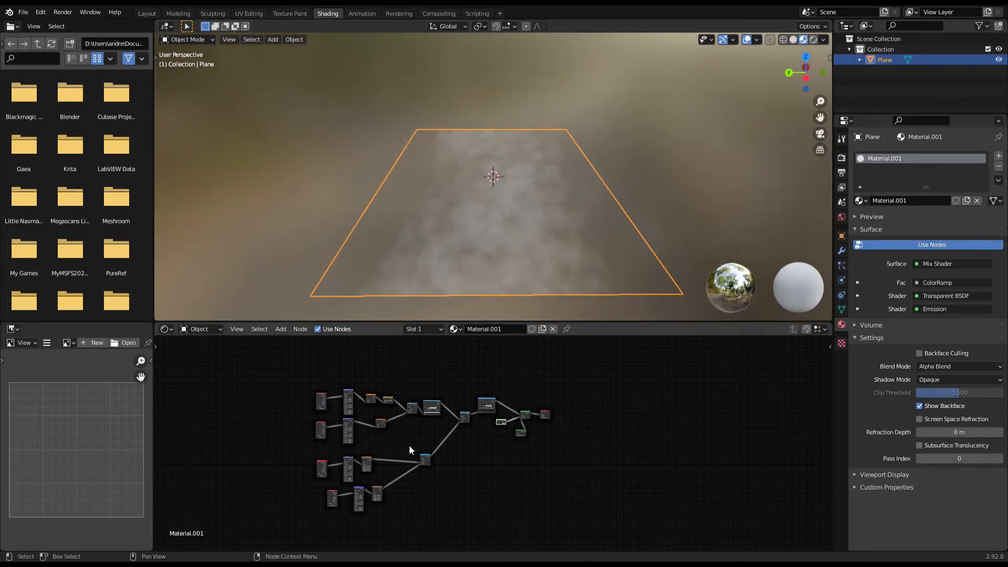
scroll(409, 445, up, 3)
middle_drag(409, 443, 445, 443)
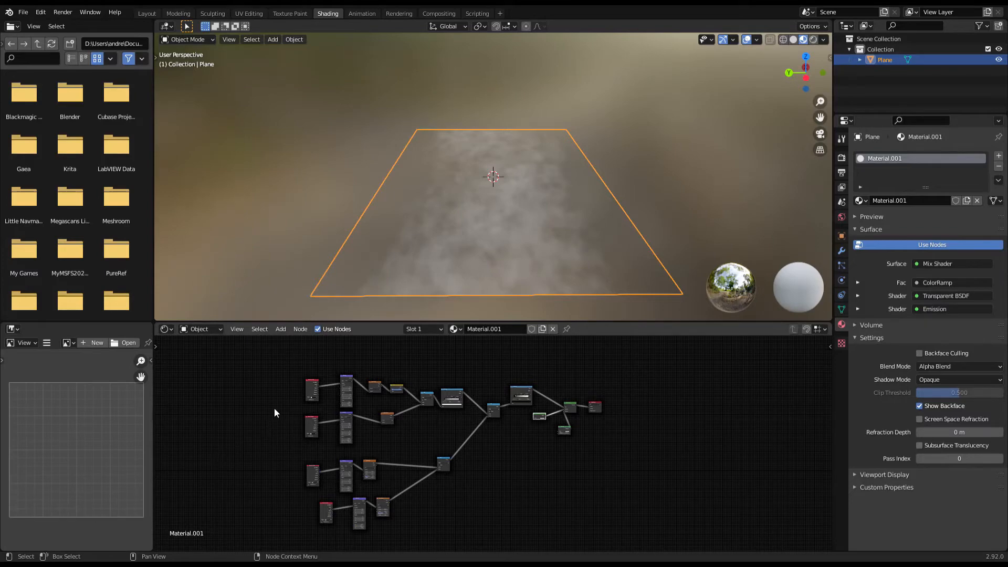
click(324, 132)
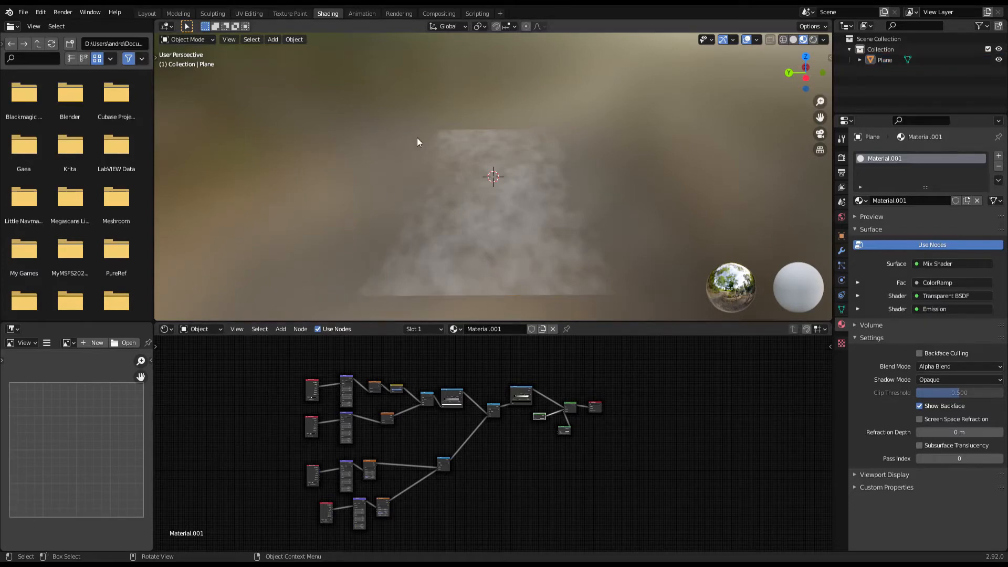
middle_drag(417, 137, 526, 206)
scroll(525, 210, down, 4)
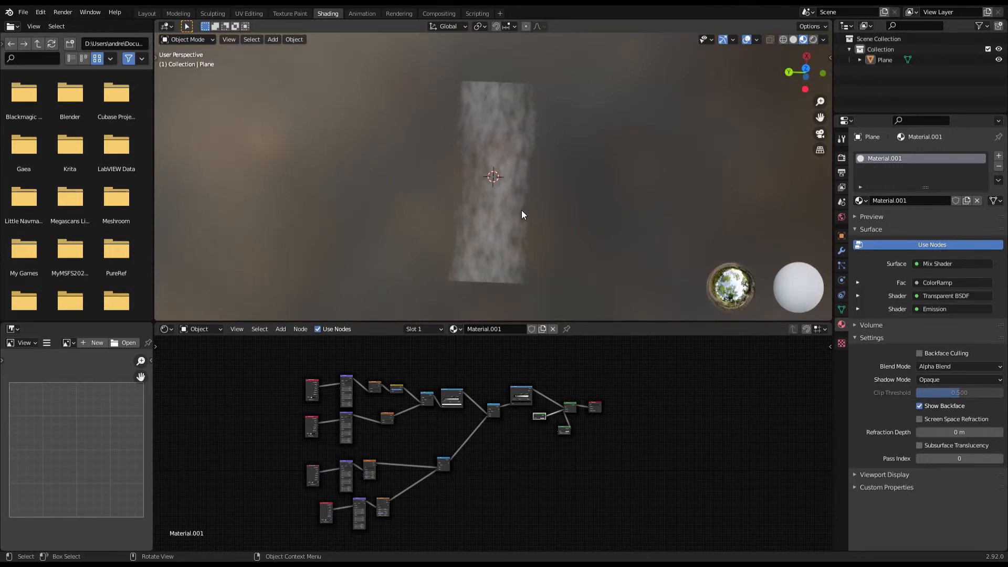
middle_drag(523, 211, 386, 161)
scroll(556, 162, up, 4)
scroll(282, 411, down, 3)
scroll(282, 411, up, 5)
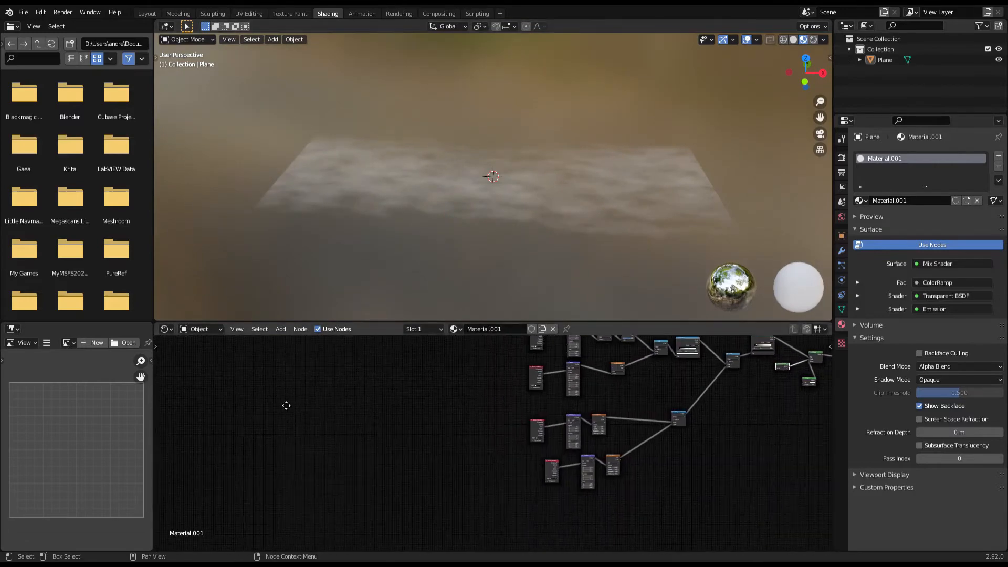
scroll(484, 425, up, 3)
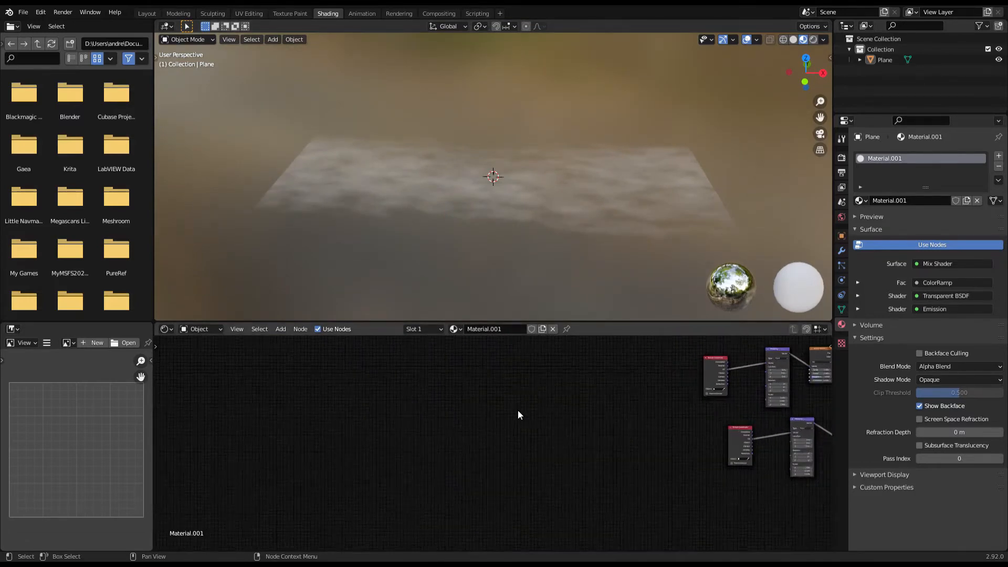
key(shift+a)
click(508, 406)
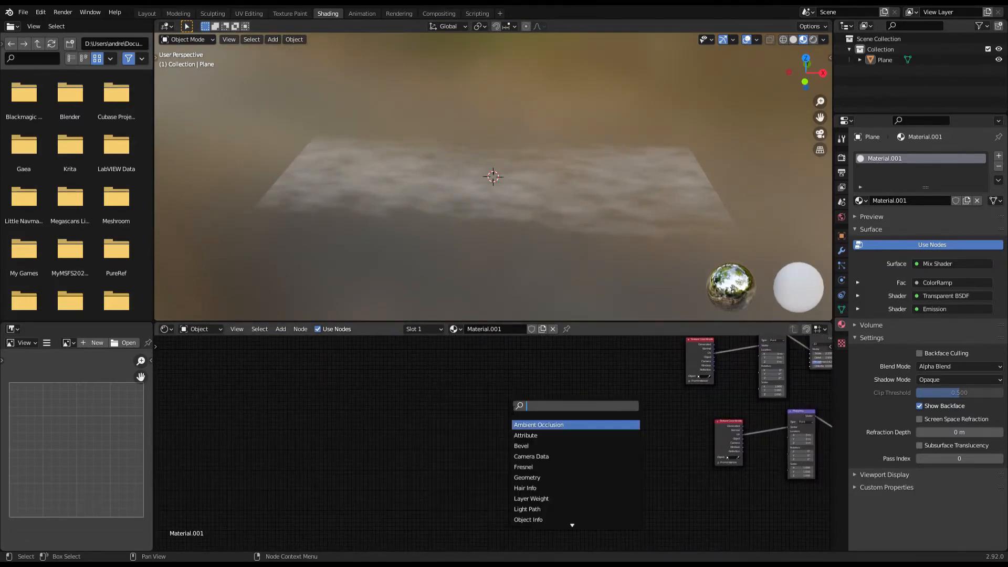
text(val)
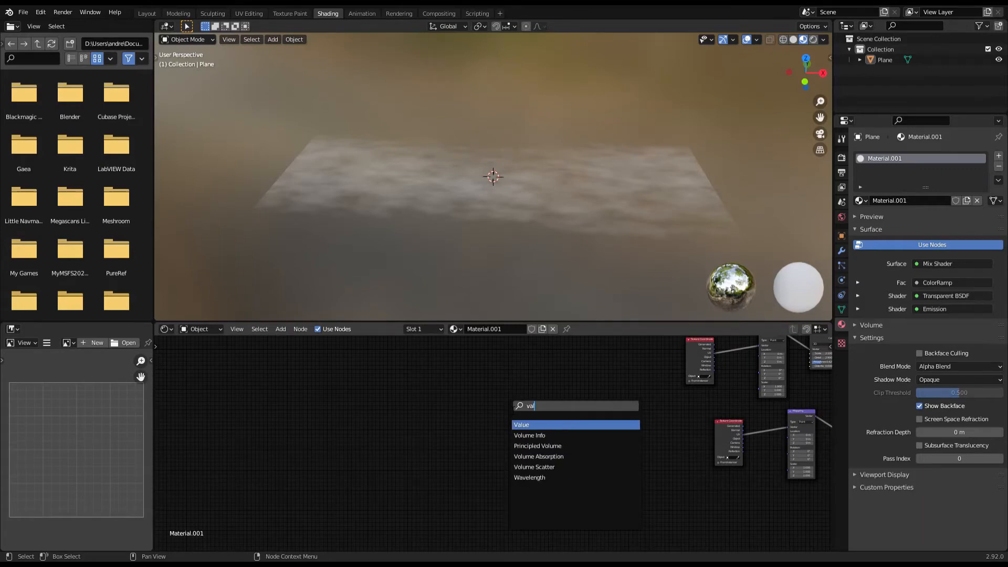
click(560, 435)
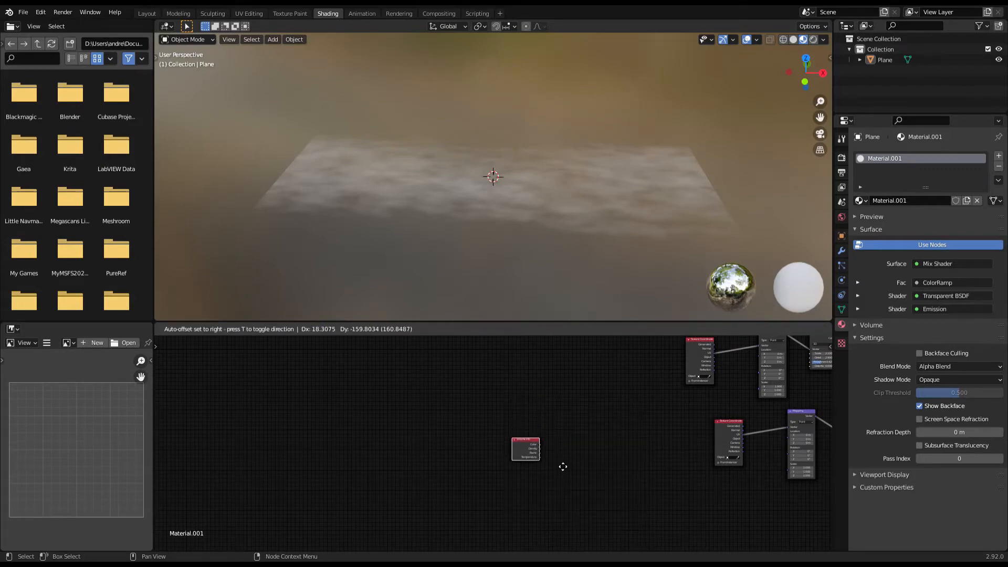
scroll(558, 460, up, 2)
key(Delete)
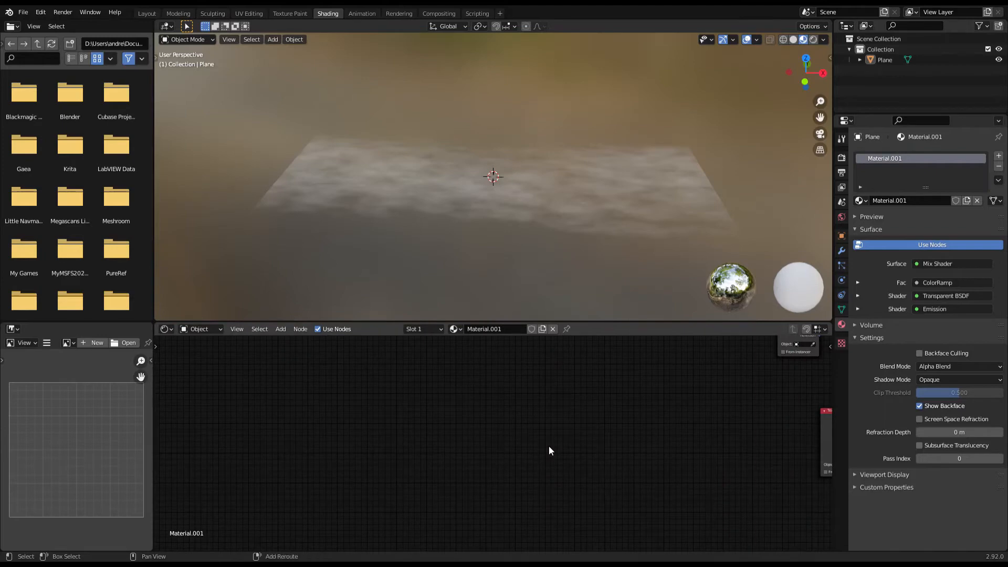
- Add a Value node in the empty area before the noise branches' Texture Coordinate nodes
key(shift+a)
click(549, 445)
text(val)
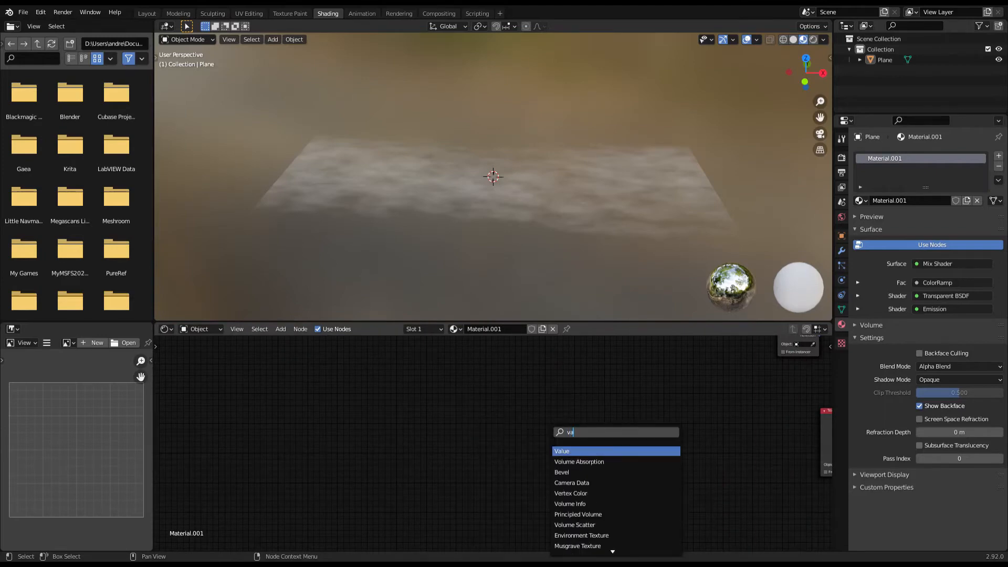
click(562, 450)
click(609, 462)
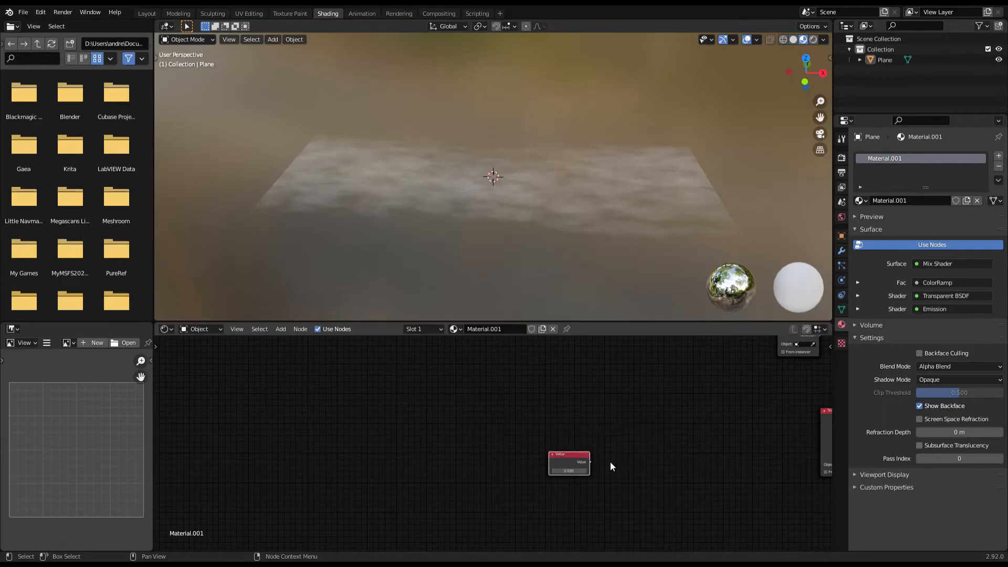
middle_drag(610, 462, 415, 442)
drag(378, 441, 447, 459)
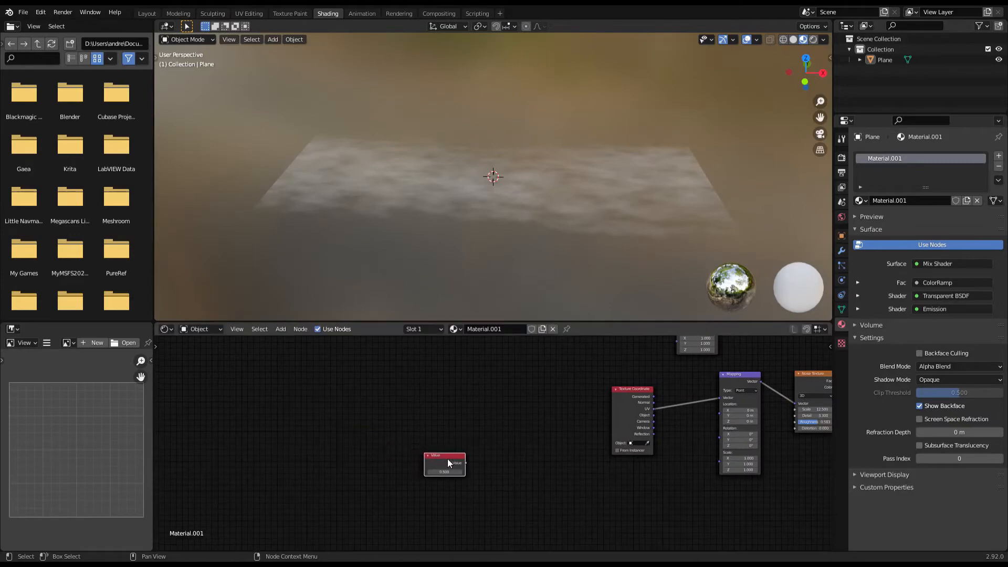
- Set the Value node's value to 0
scroll(452, 465, up, 2)
scroll(463, 448, up, 1)
middle_drag(463, 449, 527, 425)
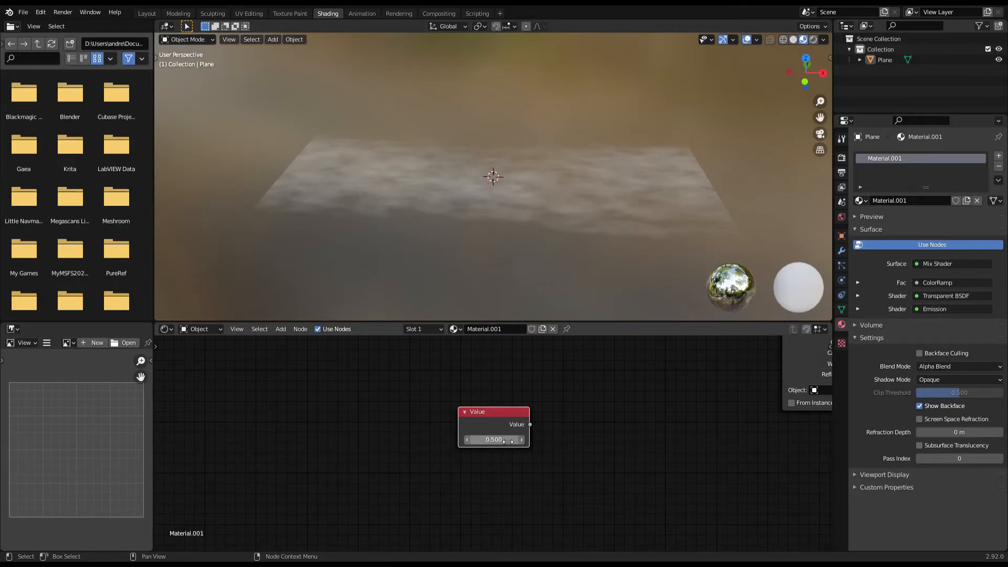
drag(493, 439, 609, 427)
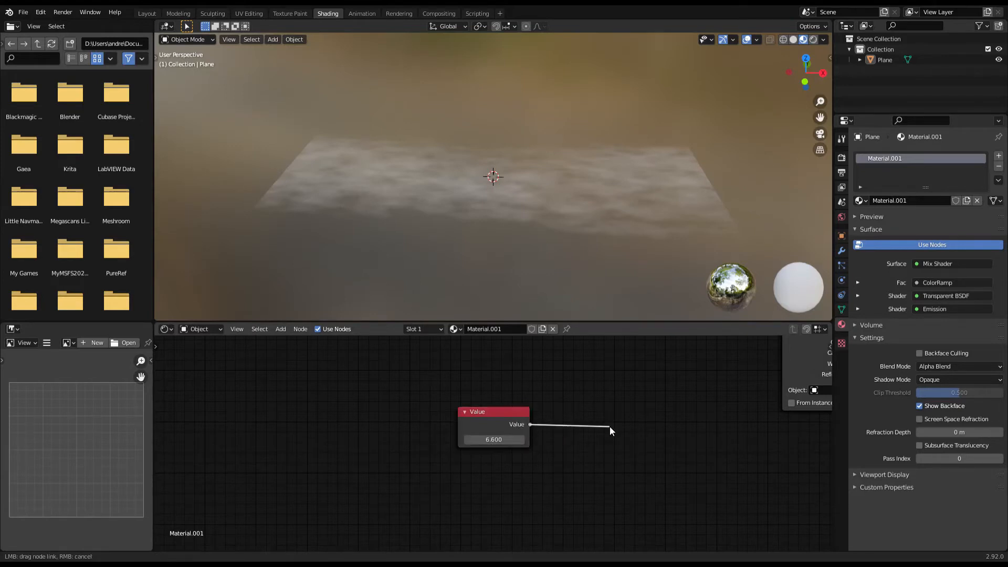
click(504, 441)
key(BackSpace)
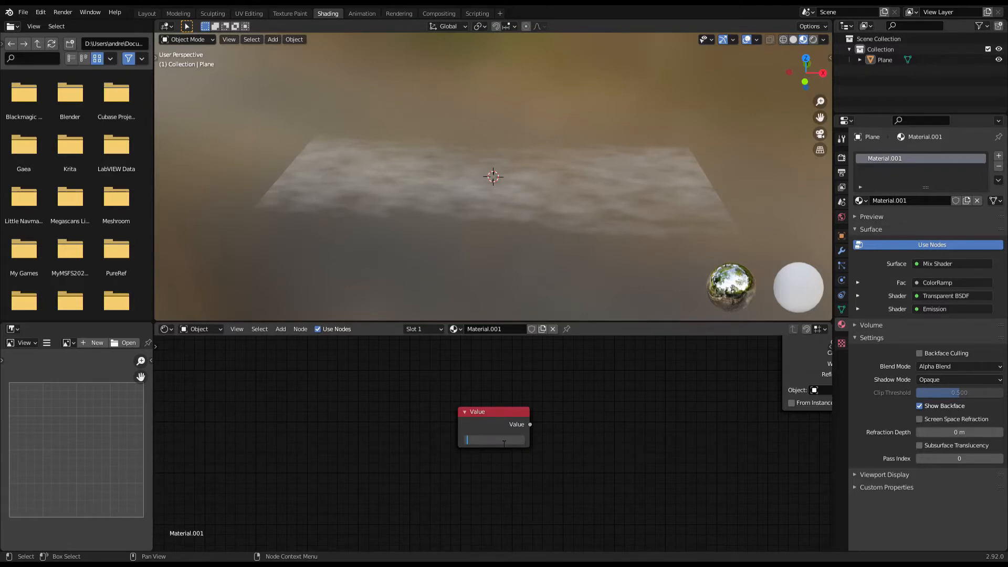
text(0)
key(Return)
- Check the timeline's current frame, insert a keyframe on the Value node's value at frame 1, and shift the node slightly
click(139, 13)
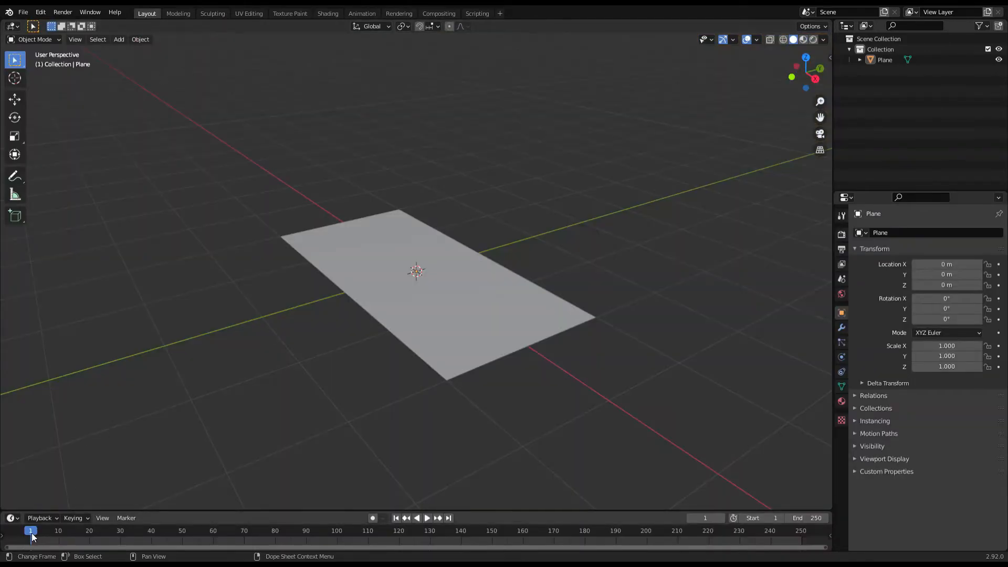
click(329, 15)
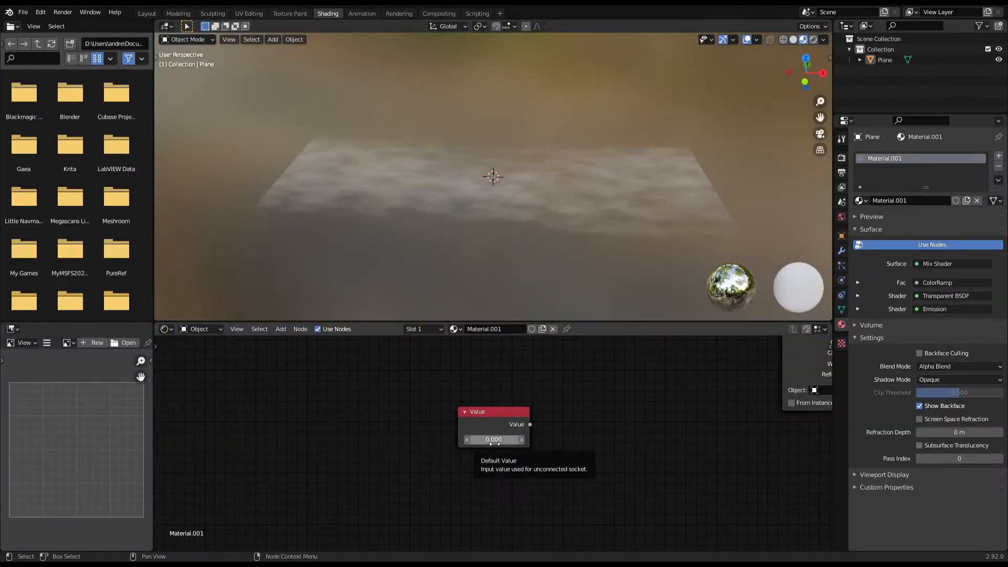
key(i)
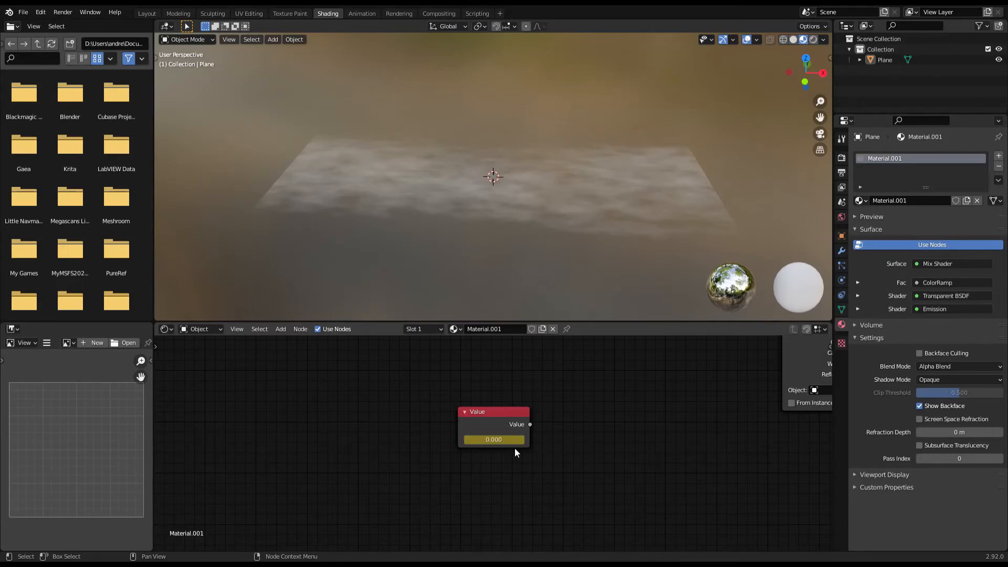
mouse_move(500, 416)
mouse_down()
mouse_move(533, 416)
mouse_move(516, 418)
mouse_up()
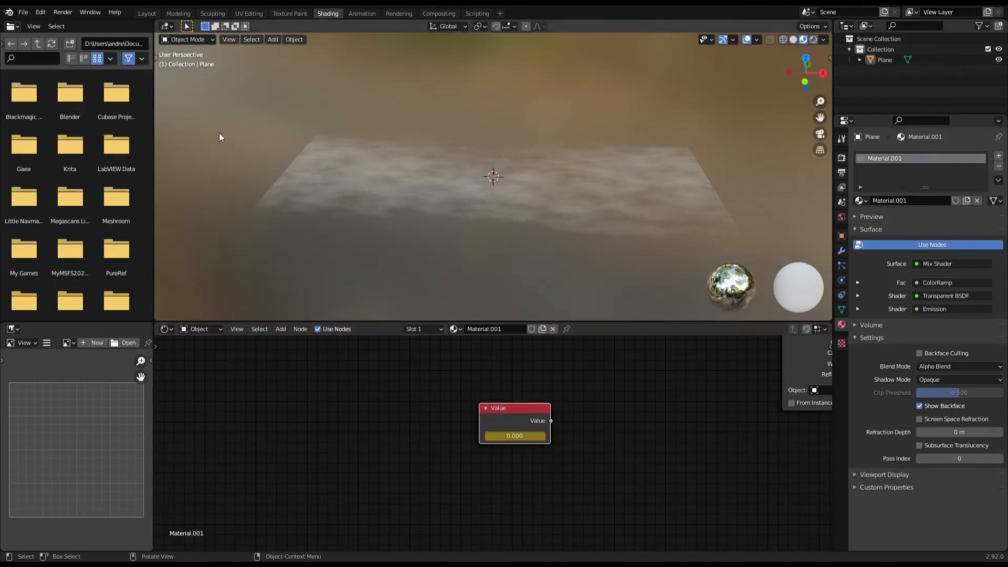
- Go to frame 250, set the Value node's value to 1, and insert a keyframe on it
click(147, 14)
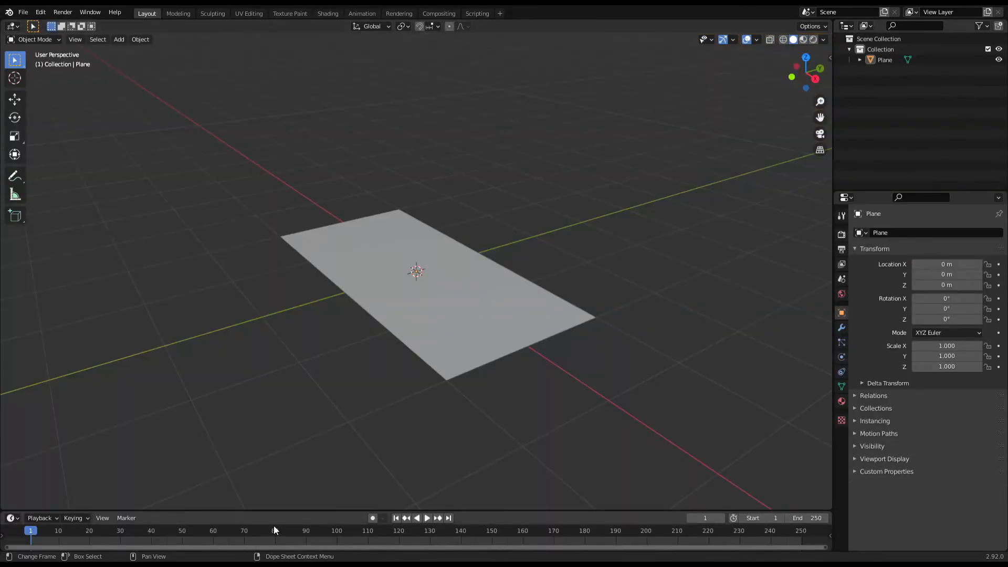
click(801, 532)
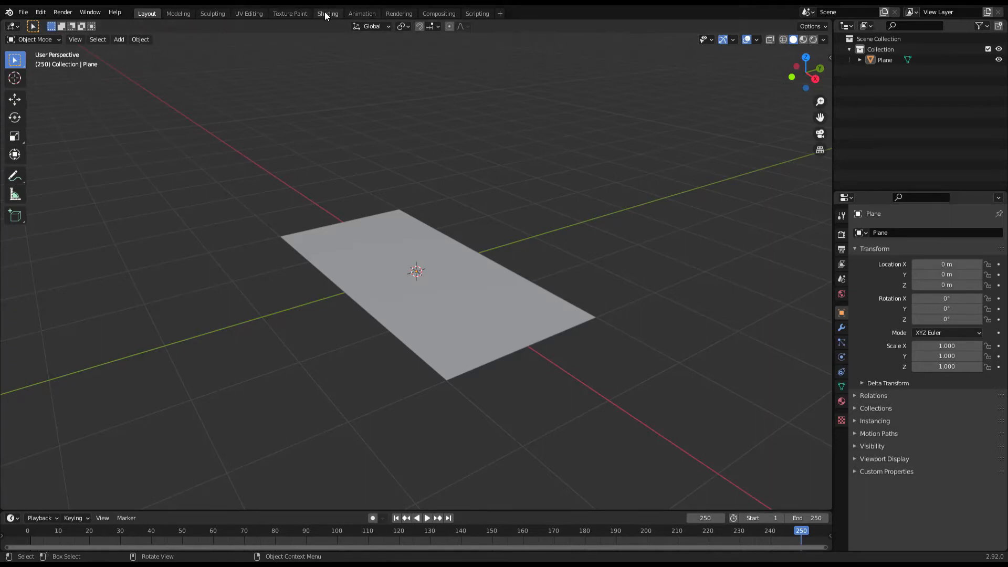
click(327, 13)
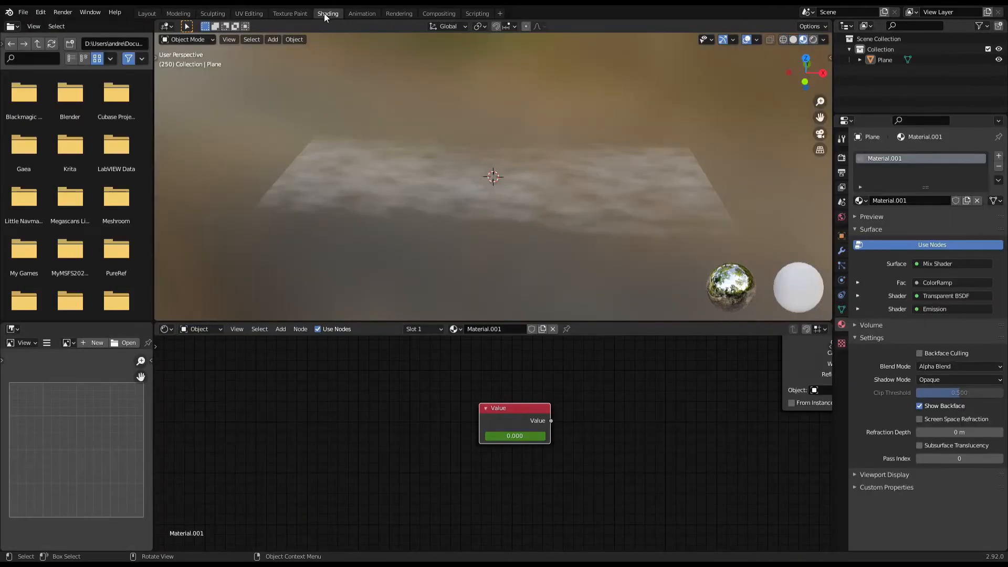
click(530, 440)
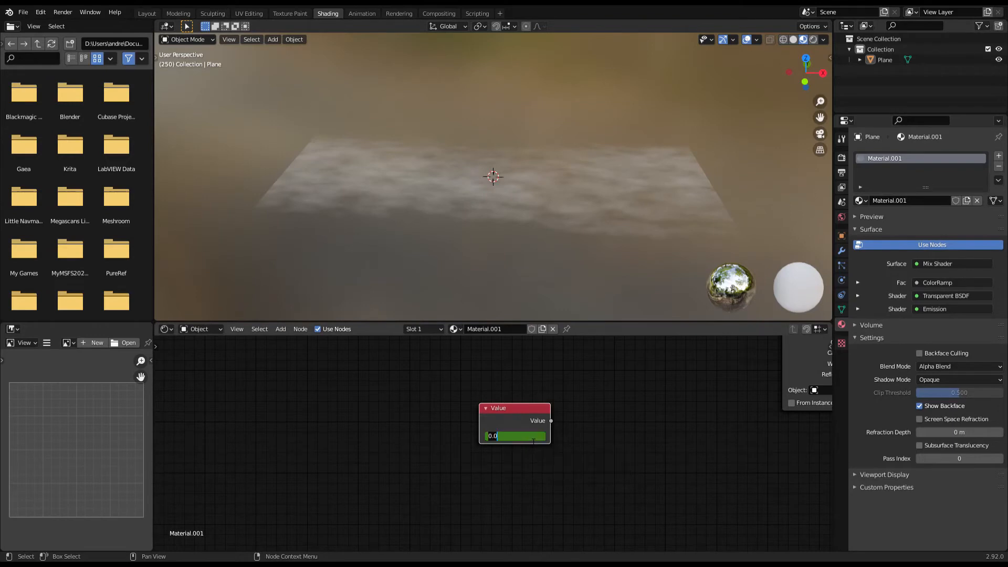
text(1)
key(Return)
key(i)
- Move the keyframed Value node farther away from the Texture Coordinate nodes into the empty area
scroll(574, 419, down, 4)
middle_drag(565, 411, 479, 418)
drag(443, 434, 313, 440)
scroll(353, 425, up, 2)
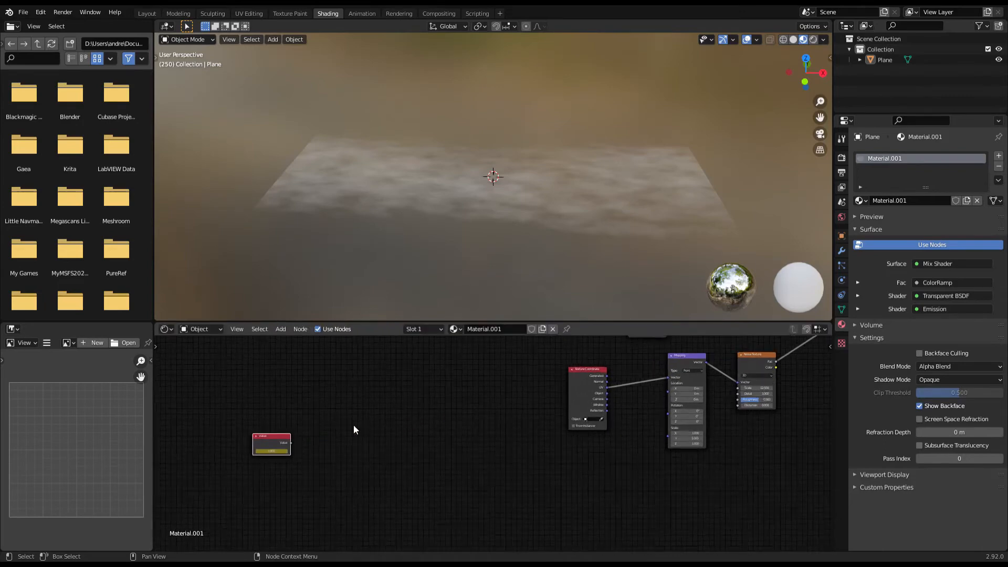
scroll(354, 430, up, 3)
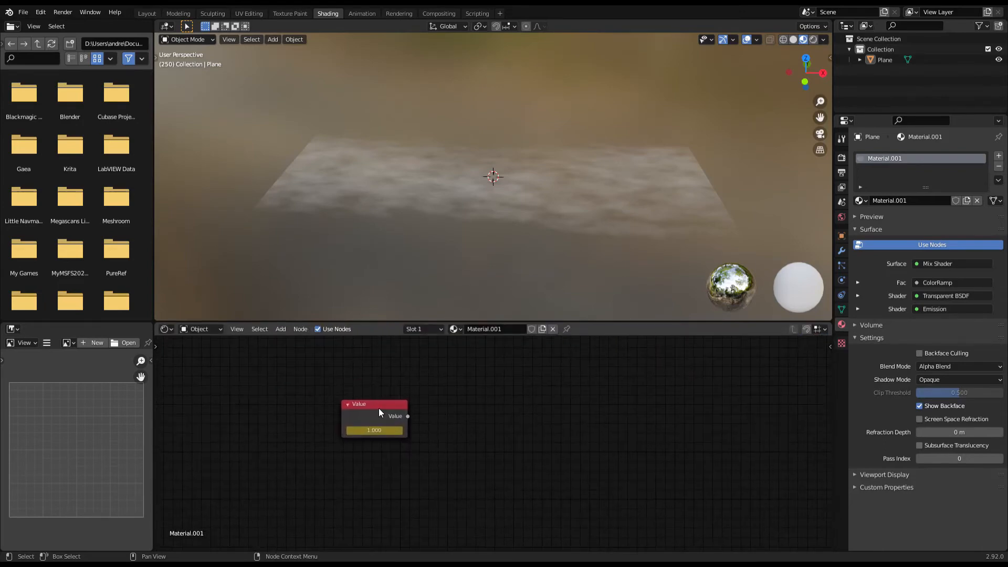
drag(379, 408, 398, 412)
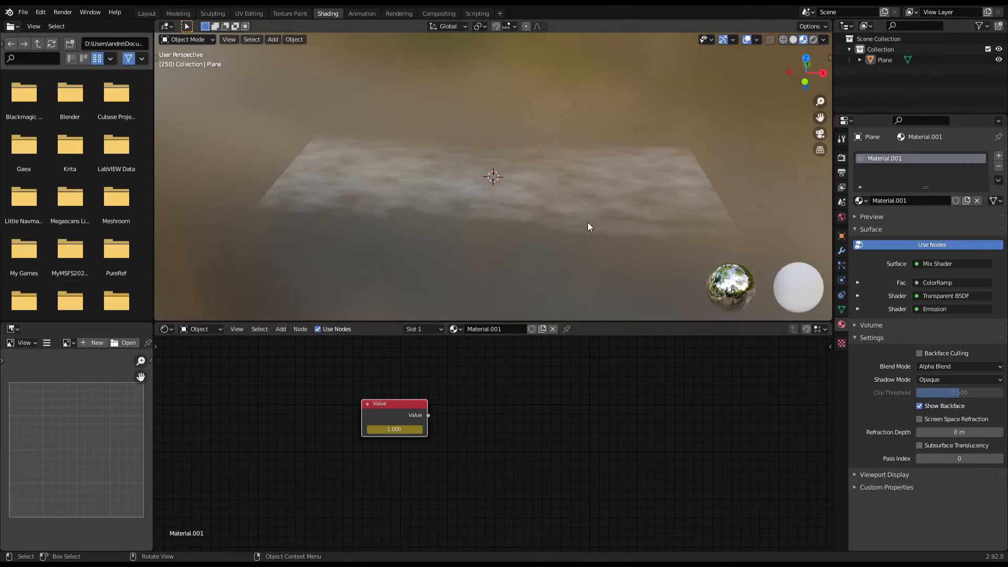
- Duplicate the Value node twice, stacking the copies above the keyframed one in an aligned column
scroll(442, 404, down, 3)
middle_drag(382, 406, 423, 427)
click(396, 447)
scroll(404, 434, up, 5)
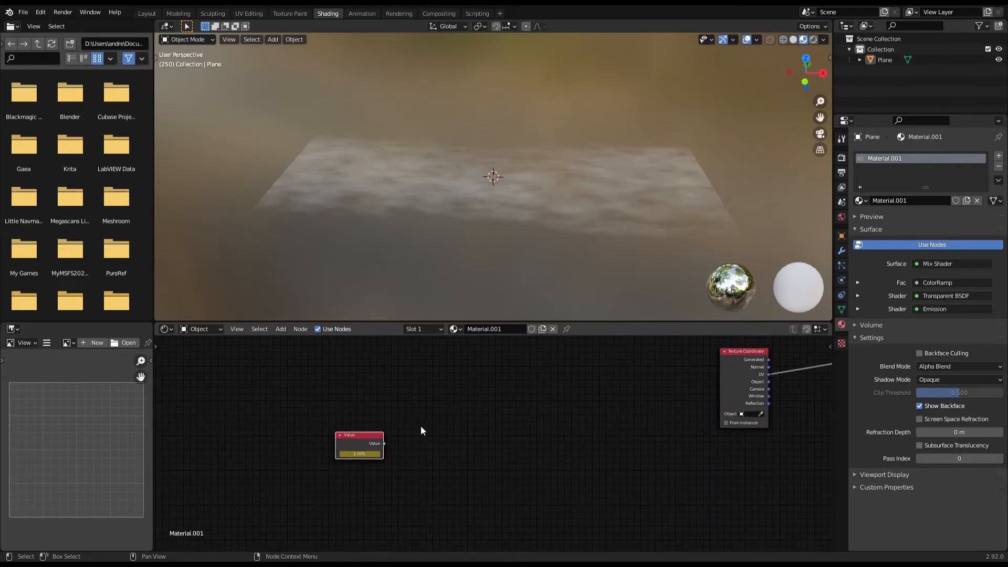
key(shift+d)
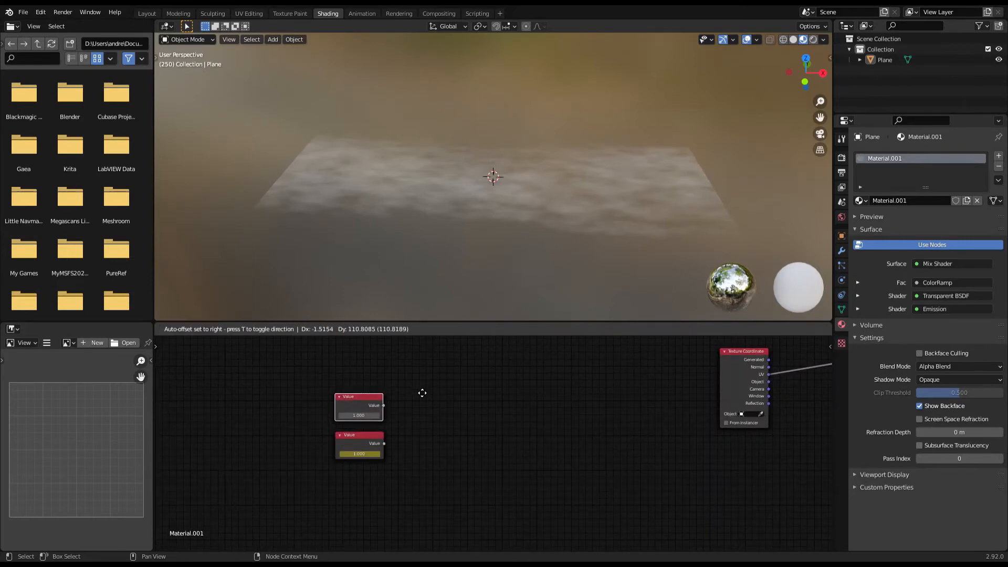
click(422, 392)
key(shift+d)
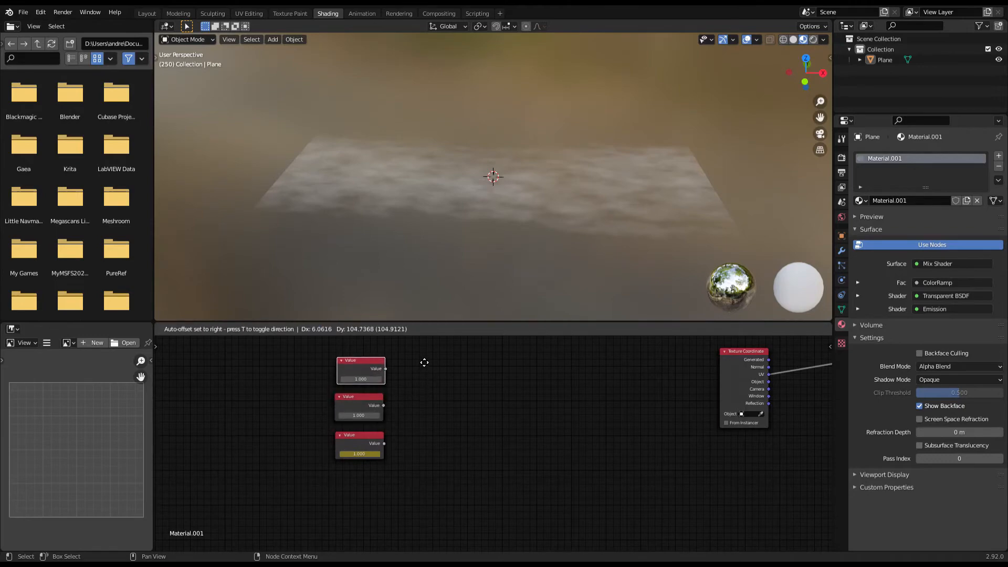
click(417, 359)
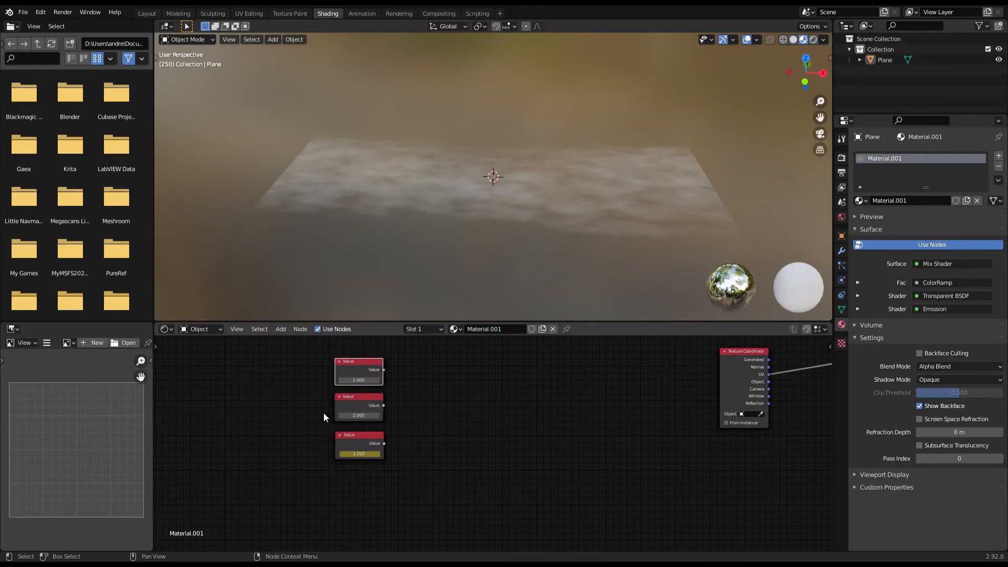
scroll(420, 414, up, 1)
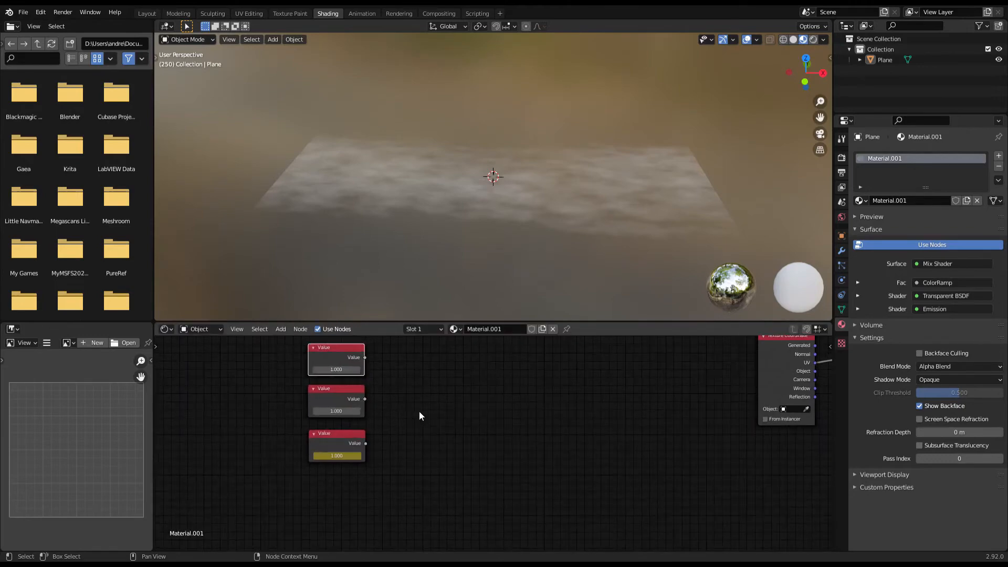
drag(338, 437, 343, 435)
scroll(426, 417, up, 1)
middle_drag(429, 416, 380, 448)
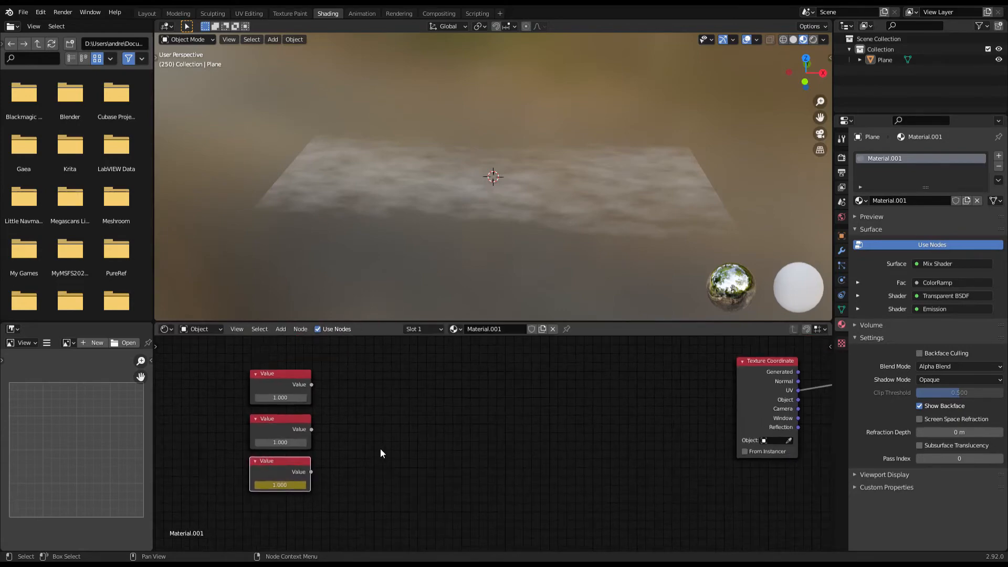
- Add a Math node beside the Value nodes and set its operation to Multiply
click(380, 449)
key(shift+a)
text(mu)
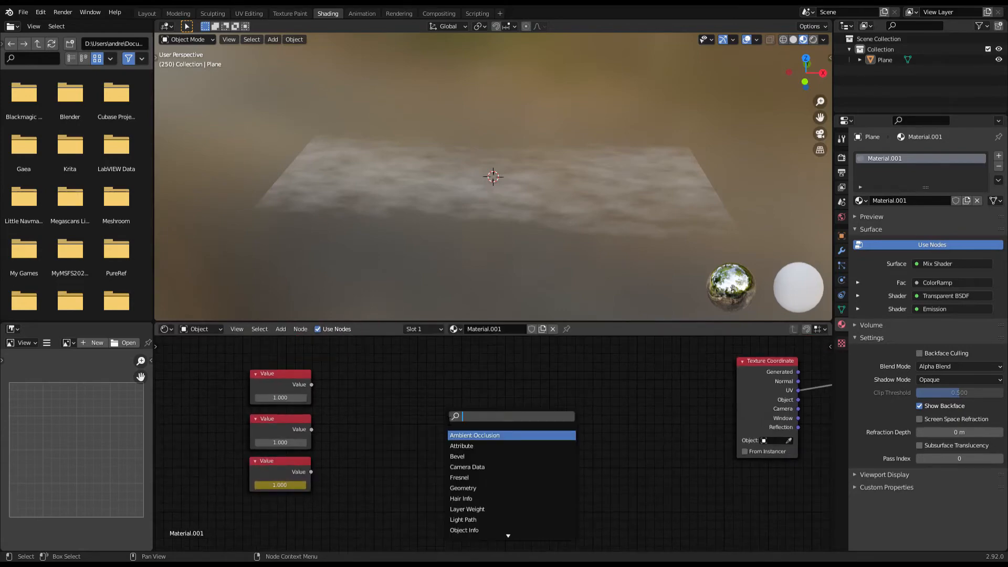
key(BackSpace)
text(ath)
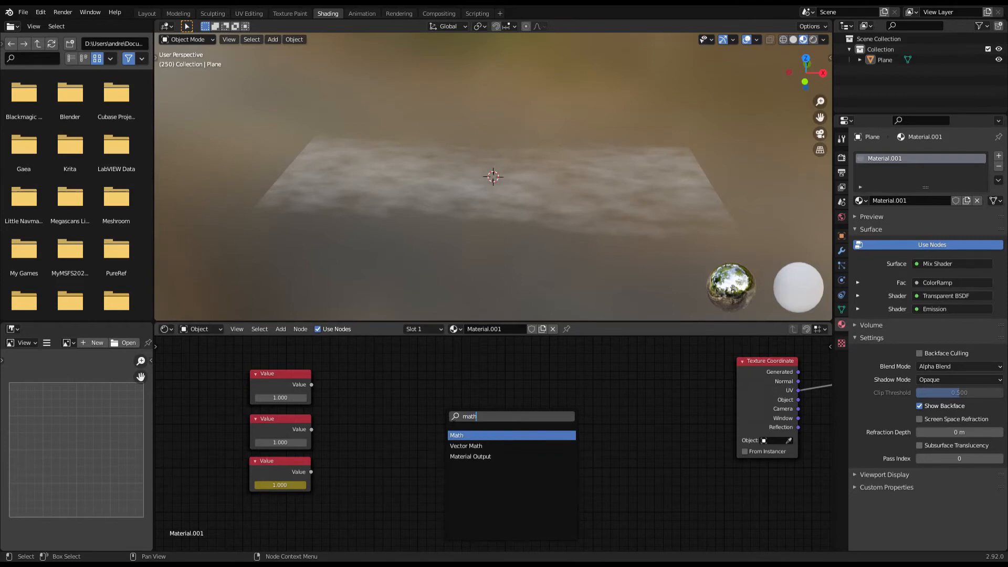
key(Return)
click(421, 405)
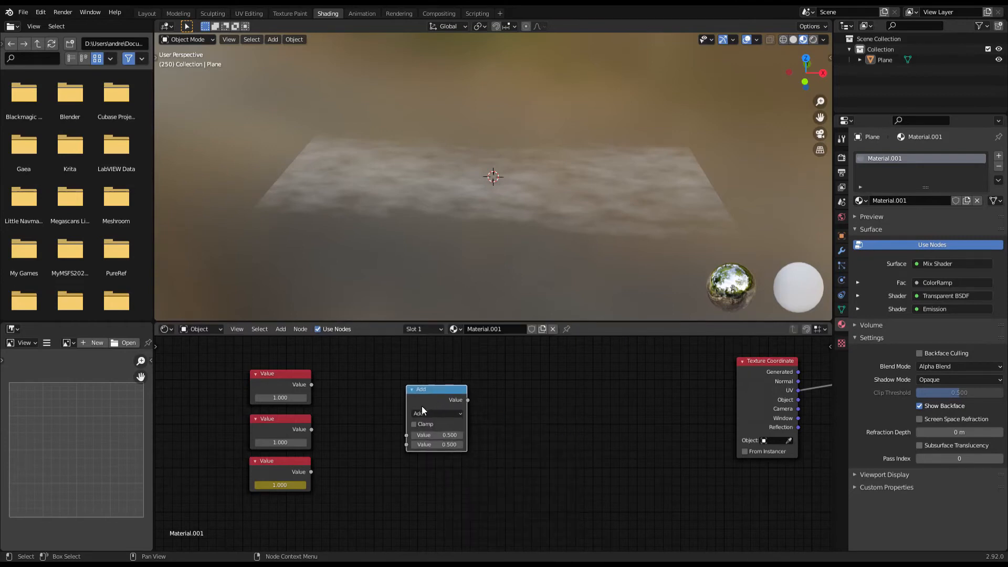
click(438, 413)
click(446, 454)
- Space the three stacked Value nodes farther apart vertically
scroll(439, 429, down, 2)
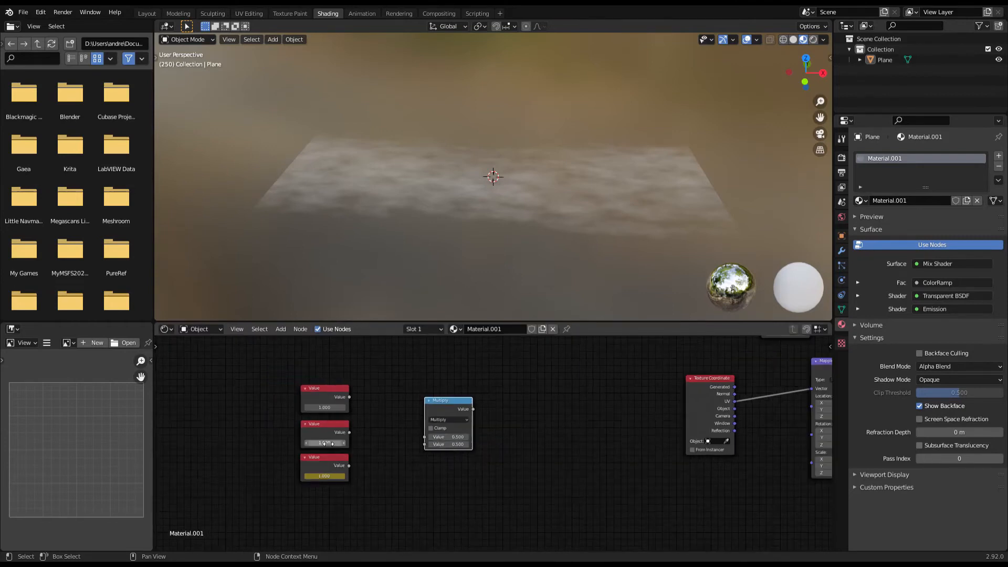
drag(250, 443, 327, 508)
scroll(367, 460, up, 3)
middle_drag(370, 460, 368, 419)
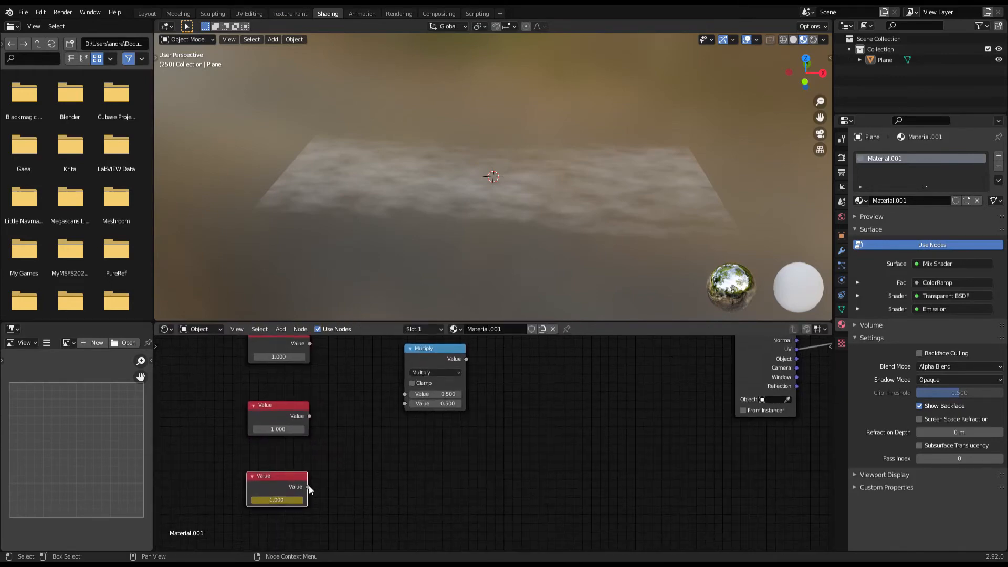
- Connect the middle Value node and the keyframed Value node to the Multiply node's two inputs, and place Multiply between their heights
drag(309, 487, 415, 404)
drag(423, 349, 436, 410)
drag(309, 416, 413, 446)
drag(428, 405, 424, 403)
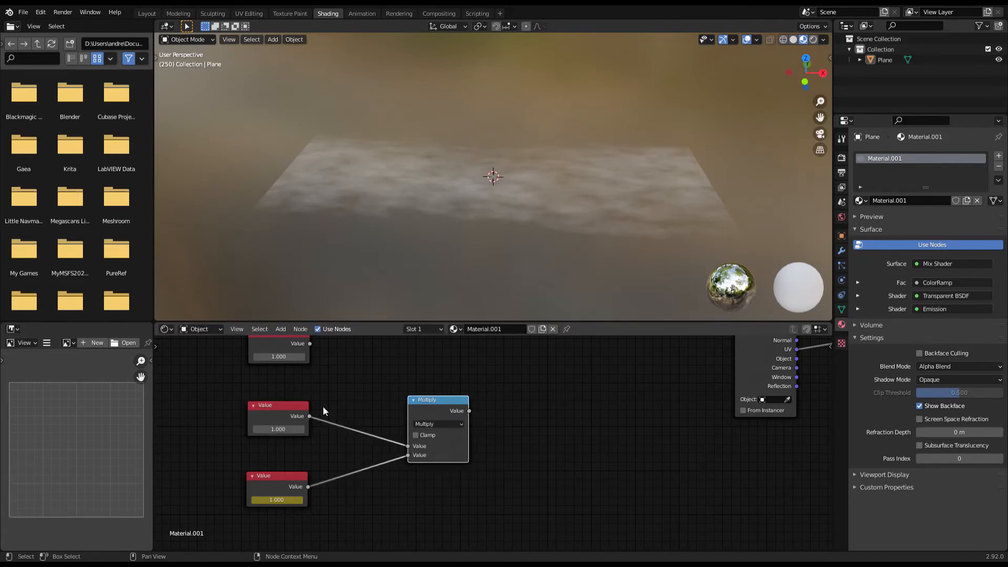
- Label the keyframed Value node "Driver"
click(279, 408)
click(284, 474)
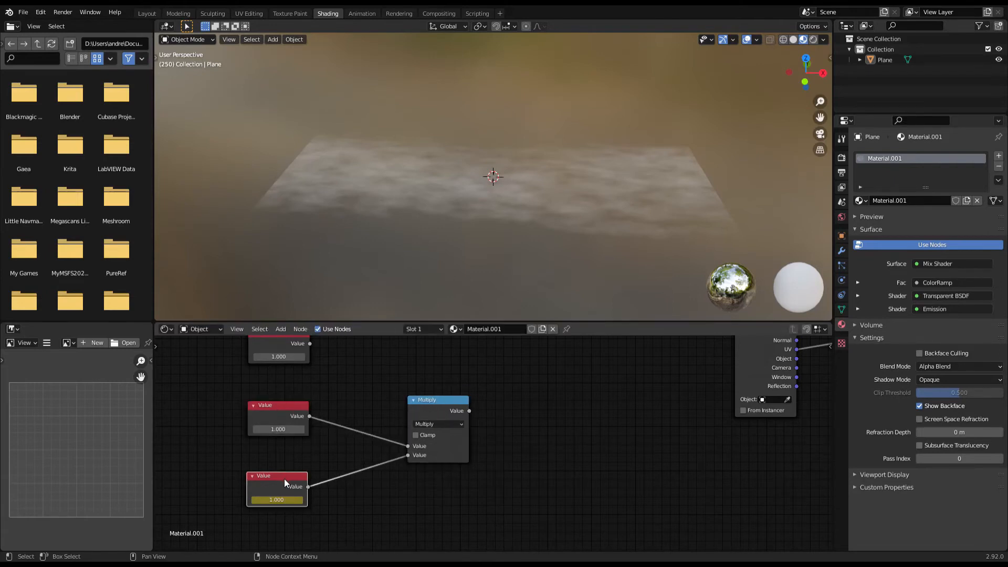
right_click(285, 479)
click(270, 421)
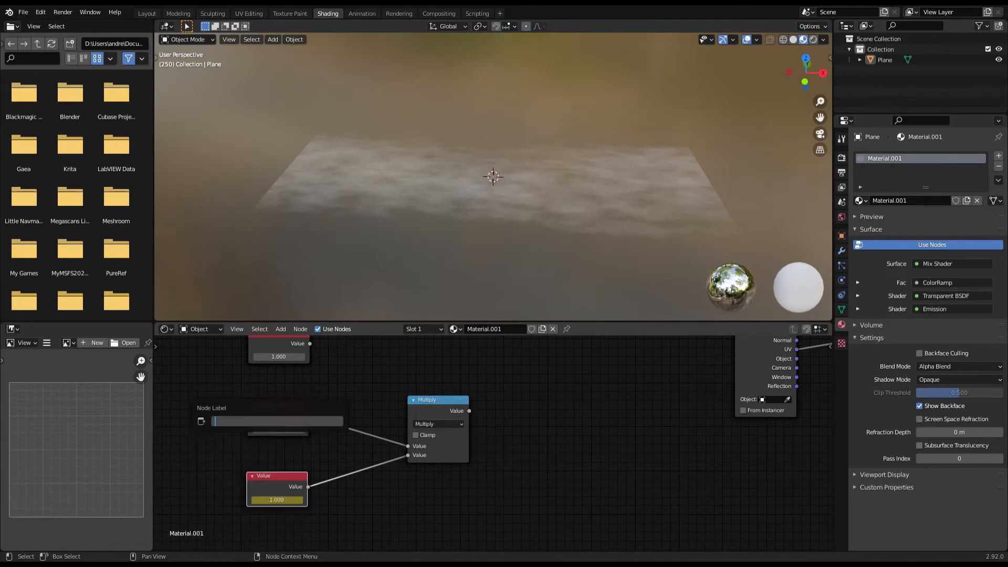
text(Driver)
key(Return)
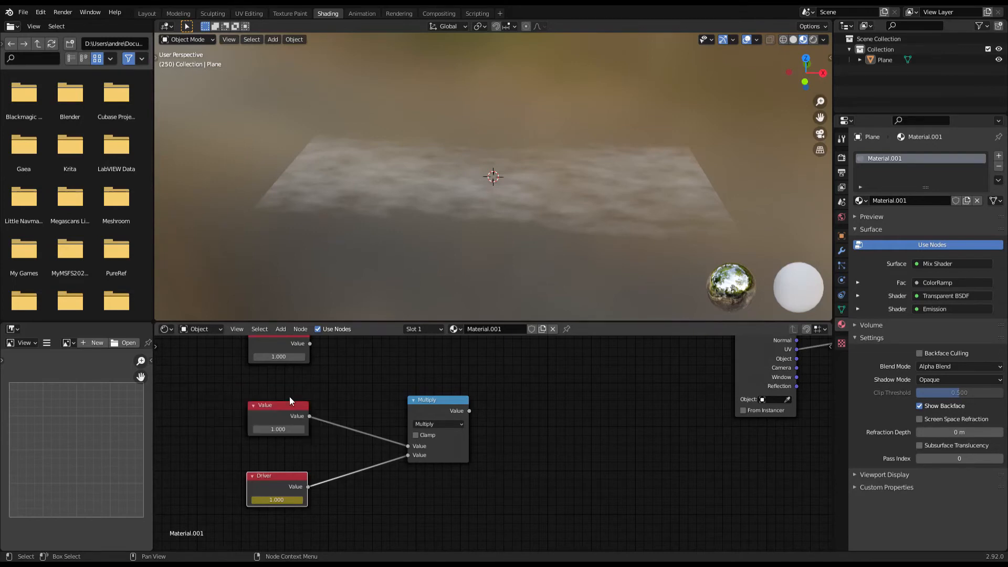
- Label the middle Value node "SmallDropsSpeed" and shift it slightly toward the Multiply node
right_click(283, 408)
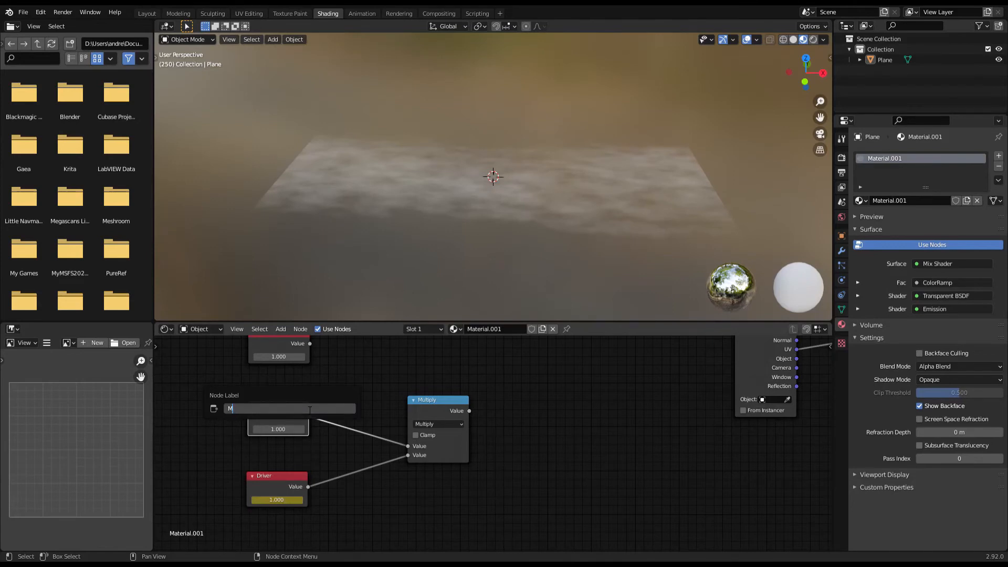
text(SmallDropsSpeed)
key(Return)
click(316, 402)
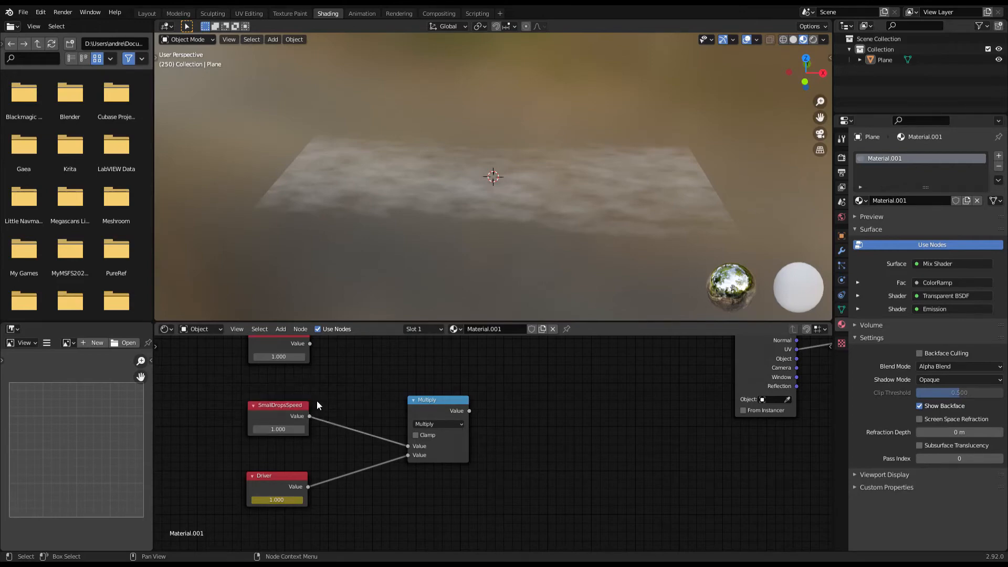
drag(277, 405, 285, 404)
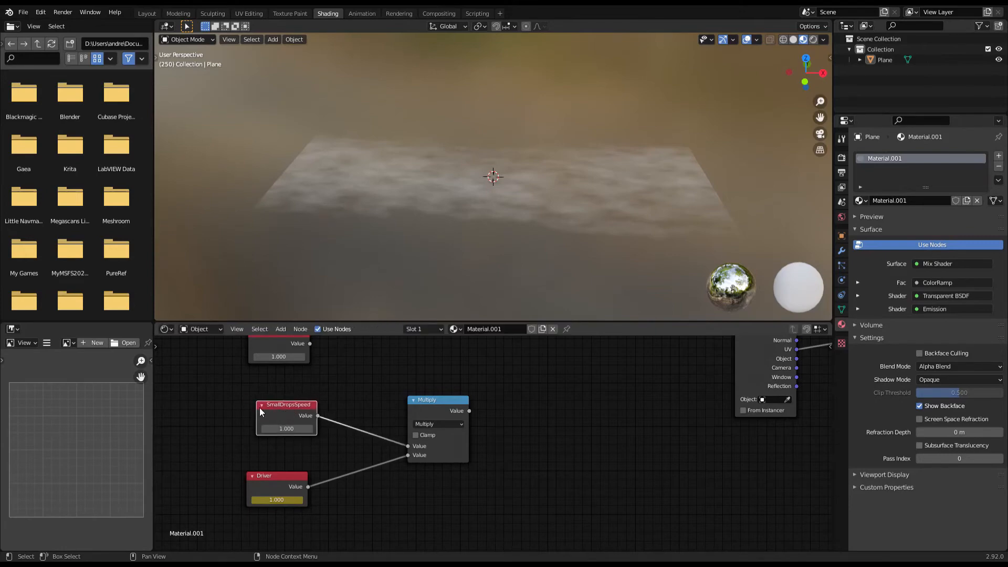
- Nudge the lower branch's Noise Texture node slightly away from its Mapping node
mouse_move(463, 210)
middle_down()
mouse_move(490, 206)
mouse_move(477, 214)
middle_up()
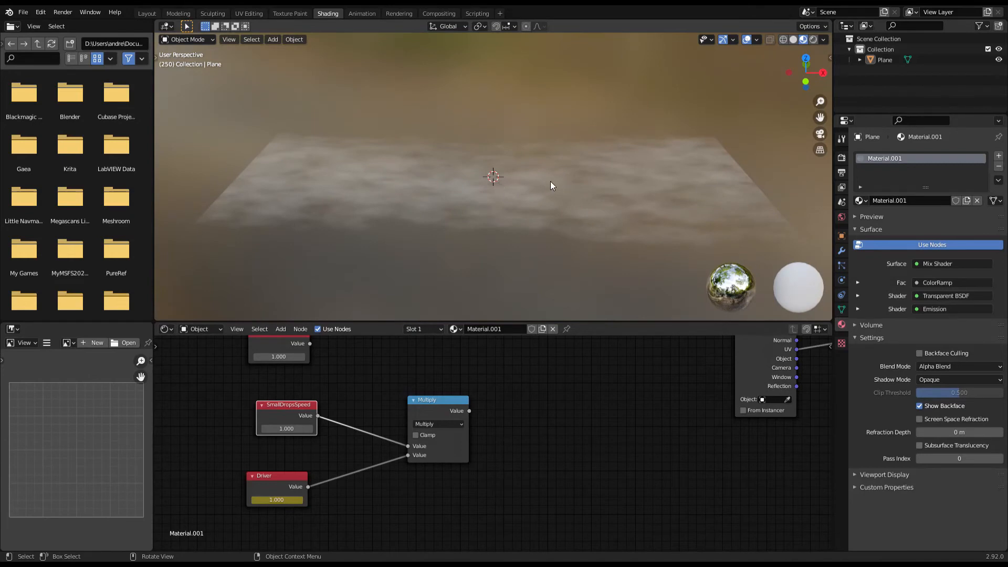
middle_drag(363, 392, 325, 401)
drag(437, 393, 454, 376)
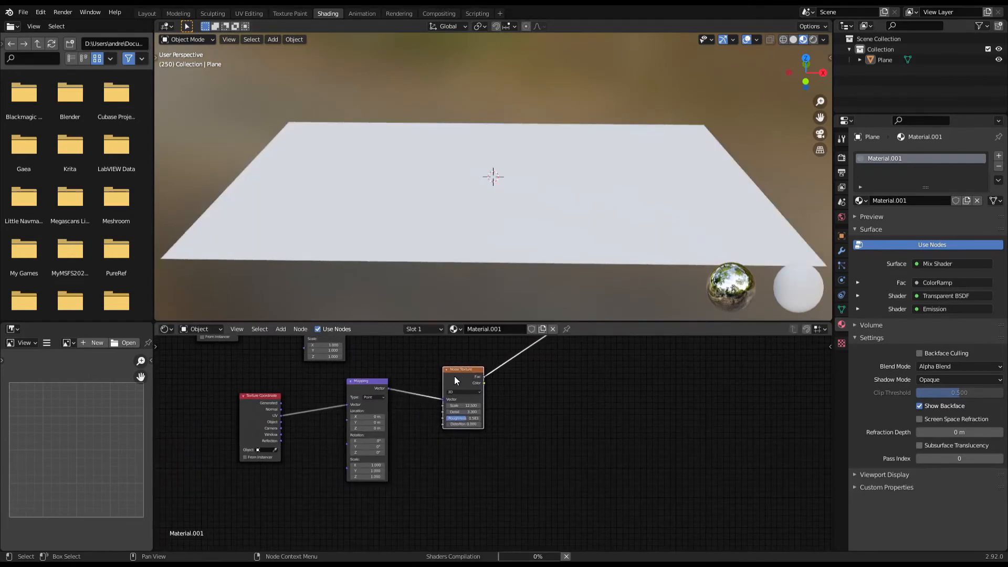
- Duplicate the Multiply node above the original and connect the unlabeled Value node and the Driver node to its inputs
middle_drag(359, 399, 388, 407)
scroll(387, 408, down, 1)
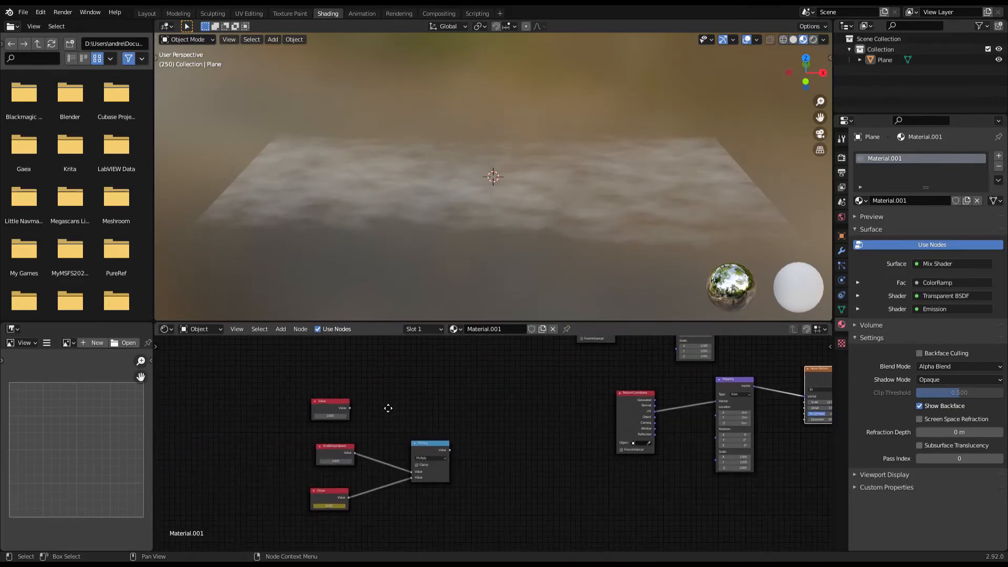
scroll(389, 412, up, 5)
click(410, 447)
key(shift+d)
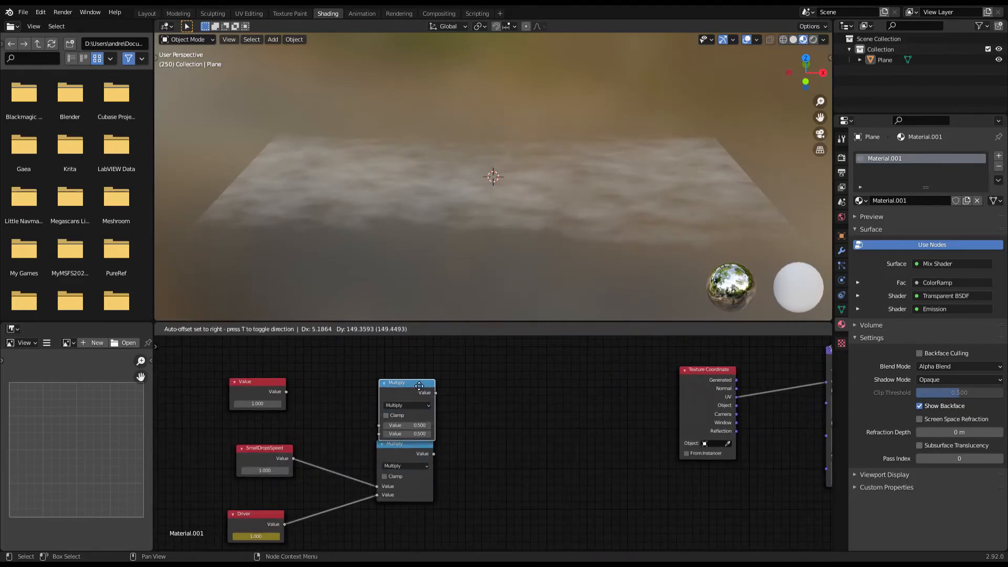
click(411, 366)
drag(285, 392, 377, 406)
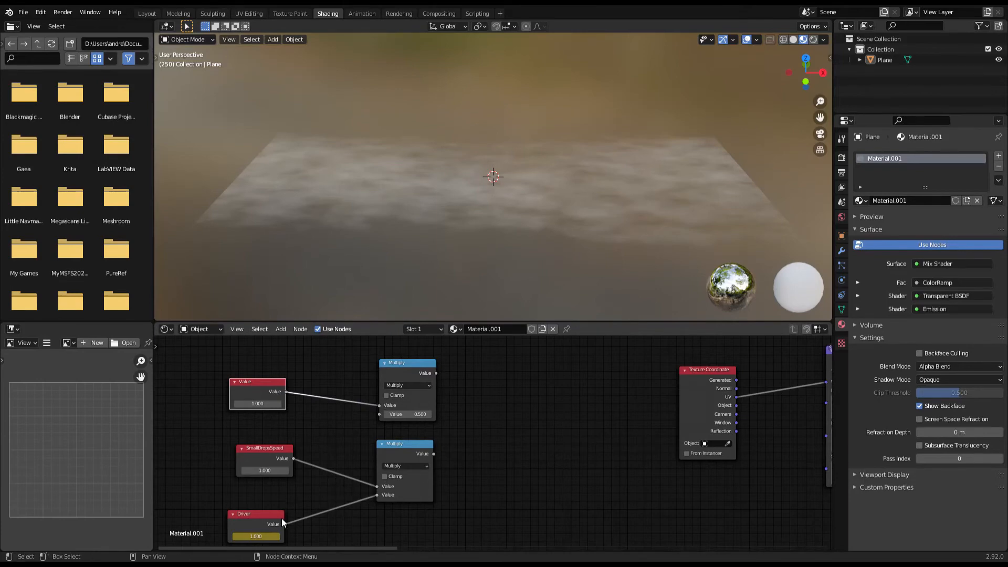
drag(283, 523, 380, 414)
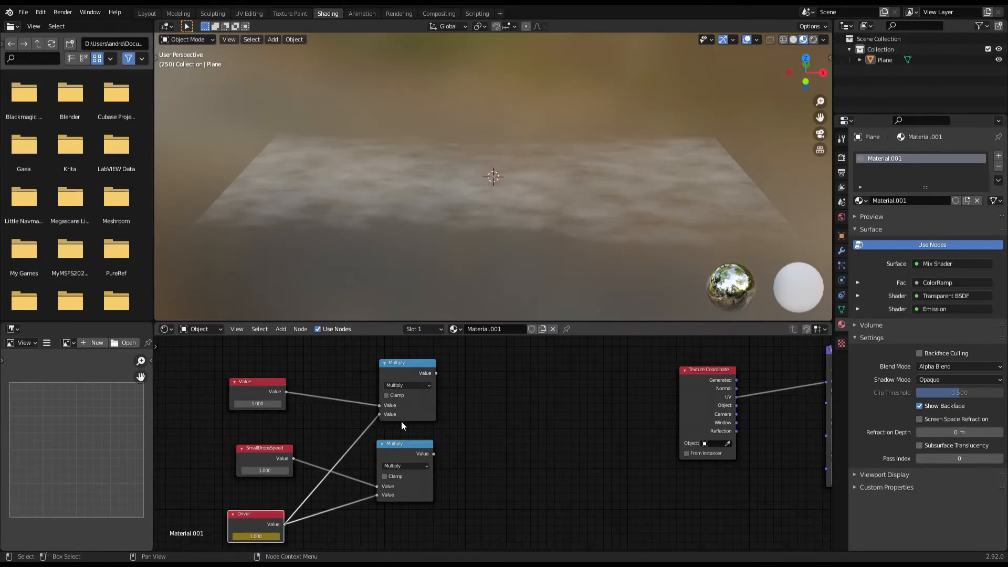
- Move the lower branch's Texture Coordinate node slightly down
scroll(402, 422, down, 6)
middle_drag(395, 407, 304, 420)
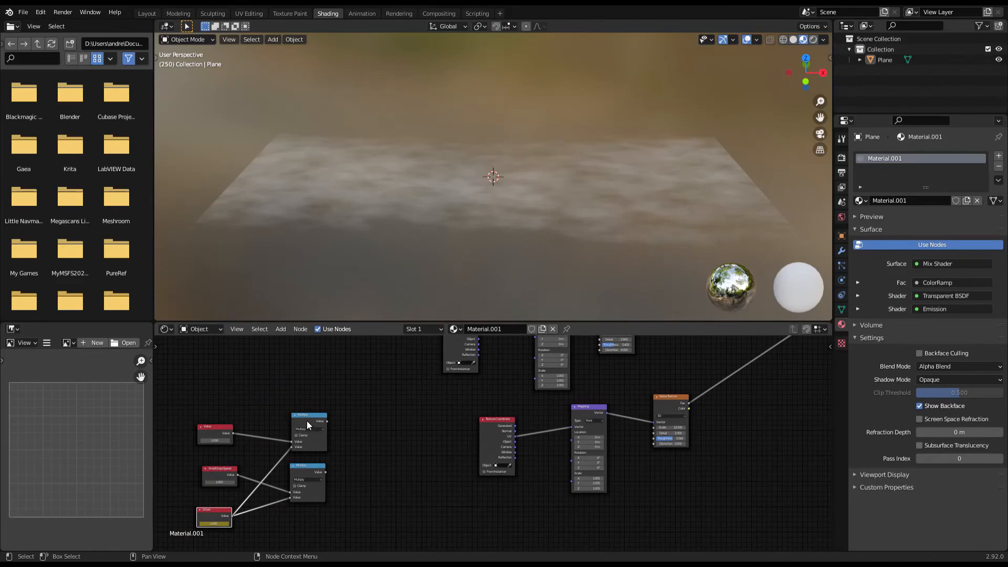
scroll(420, 417, down, 3)
middle_drag(412, 416, 398, 419)
scroll(401, 420, up, 5)
scroll(420, 427, down, 3)
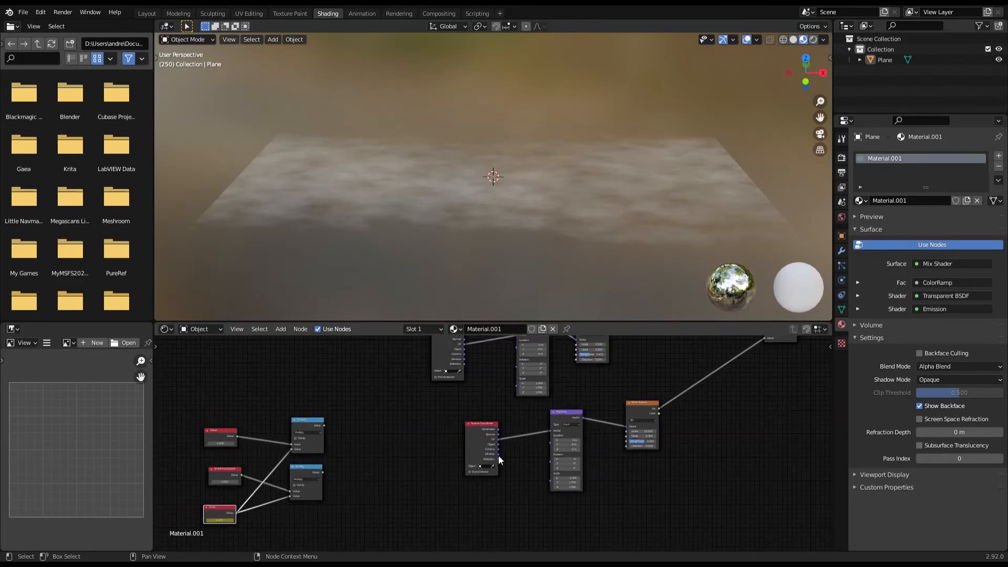
drag(478, 437, 483, 460)
- Shift the upper Multiply node slightly farther from its Value node
scroll(442, 445, up, 4)
middle_drag(443, 446, 603, 446)
drag(428, 418, 435, 417)
right_click(480, 347)
right_click(675, 402)
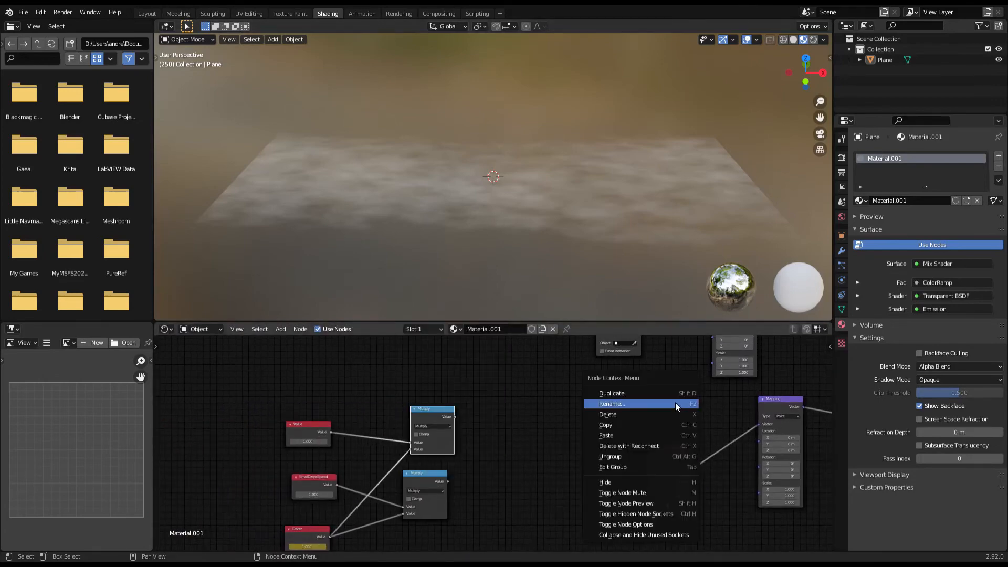
scroll(532, 406, down, 5)
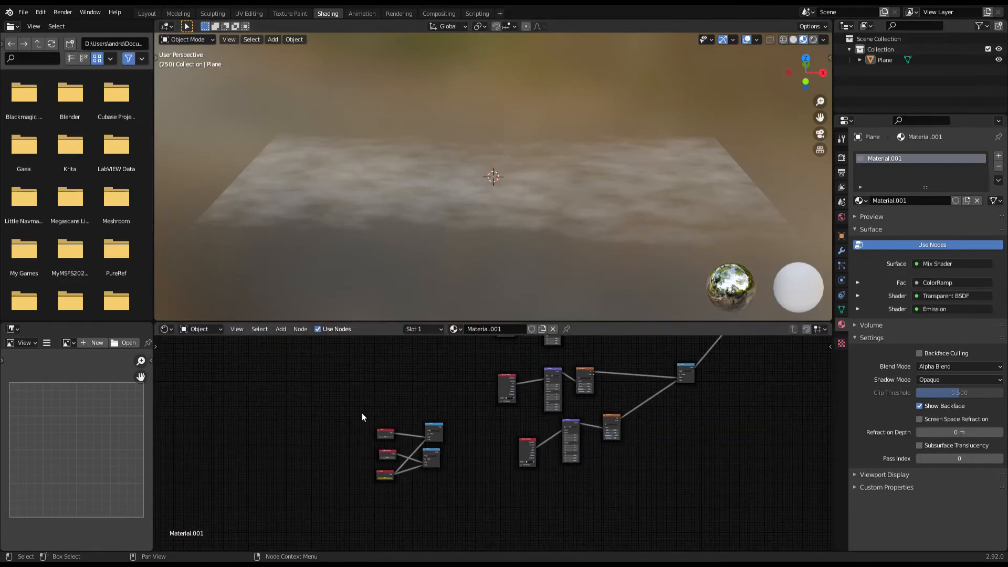
- Move the Value, Driver and Multiply nodes farther from the texture branches and add a Combine XYZ node after the Multiply nodes
drag(362, 417, 445, 482)
scroll(420, 434, up, 3)
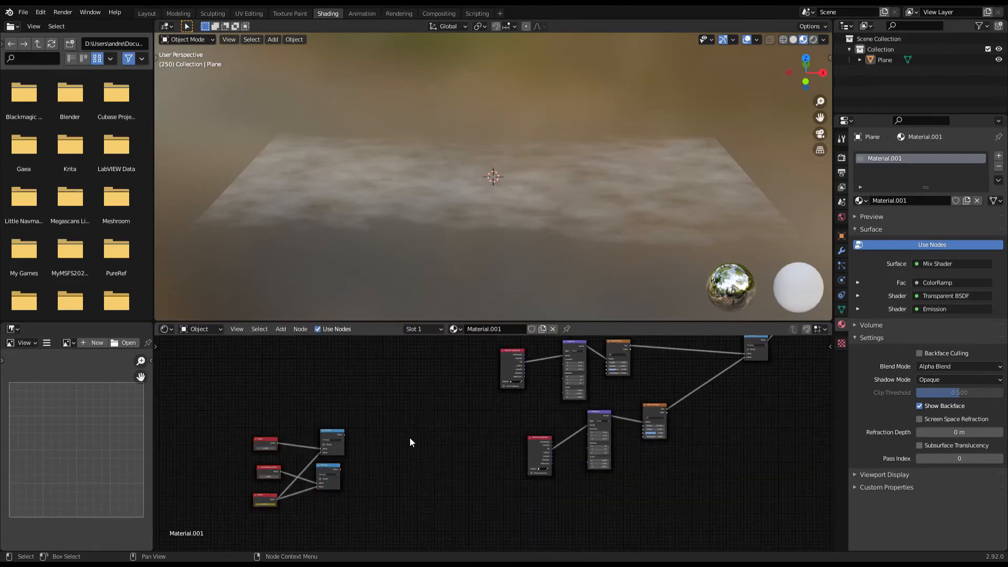
key(shift+a)
click(430, 408)
text(comb)
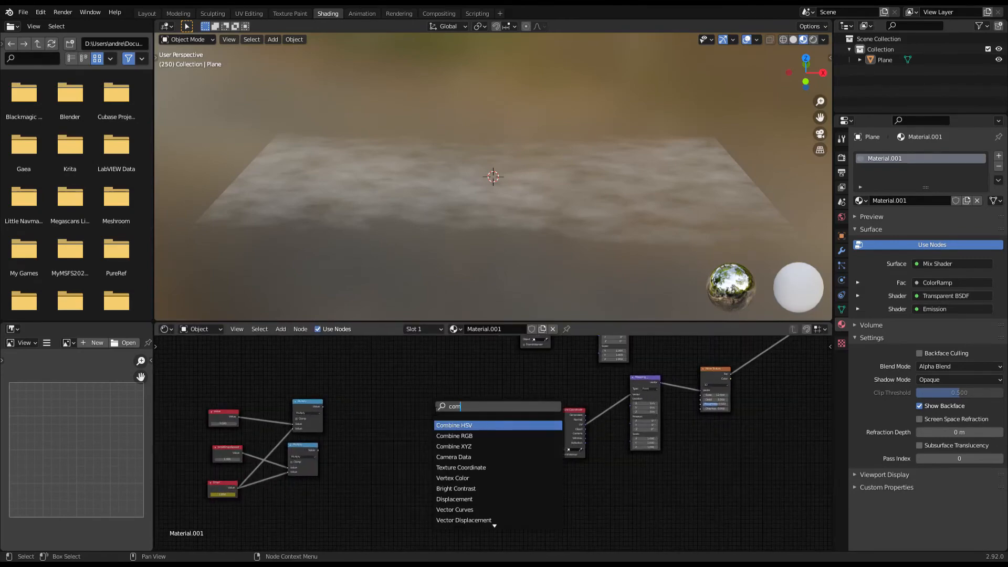
click(470, 446)
scroll(430, 434, up, 3)
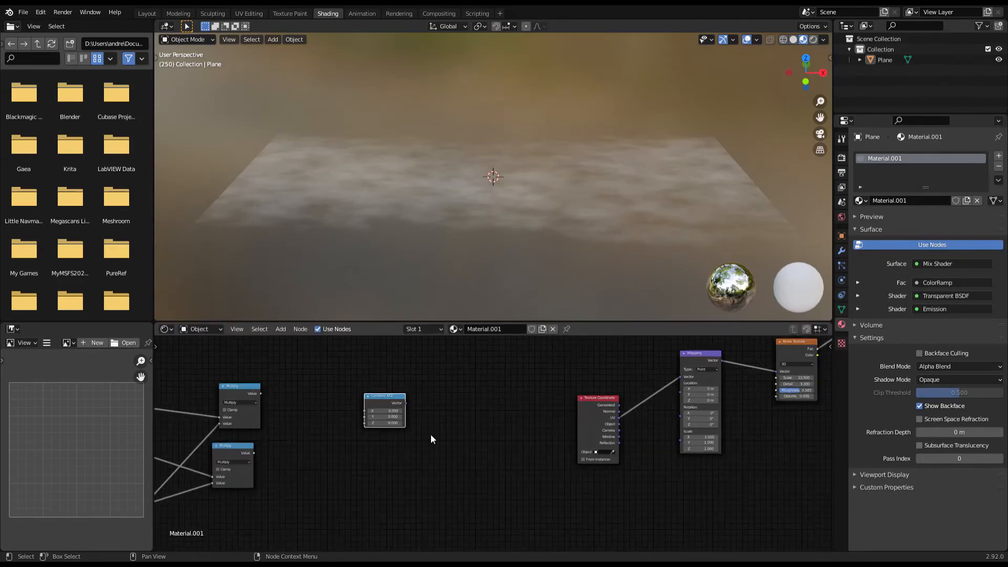
scroll(489, 444, up, 1)
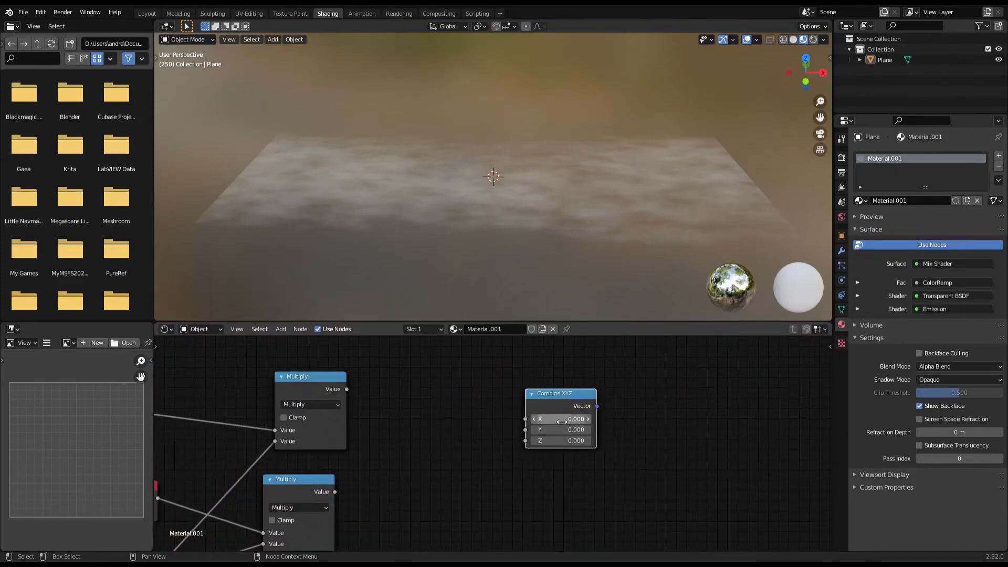
scroll(560, 449, down, 2)
drag(563, 419, 584, 414)
- Examine the lower branch's Texture Coordinate and Mapping nodes and their layout relative to the Combine XYZ and Multiply nodes
scroll(616, 417, down, 5)
scroll(411, 440, up, 3)
middle_drag(682, 396, 382, 420)
scroll(411, 440, up, 2)
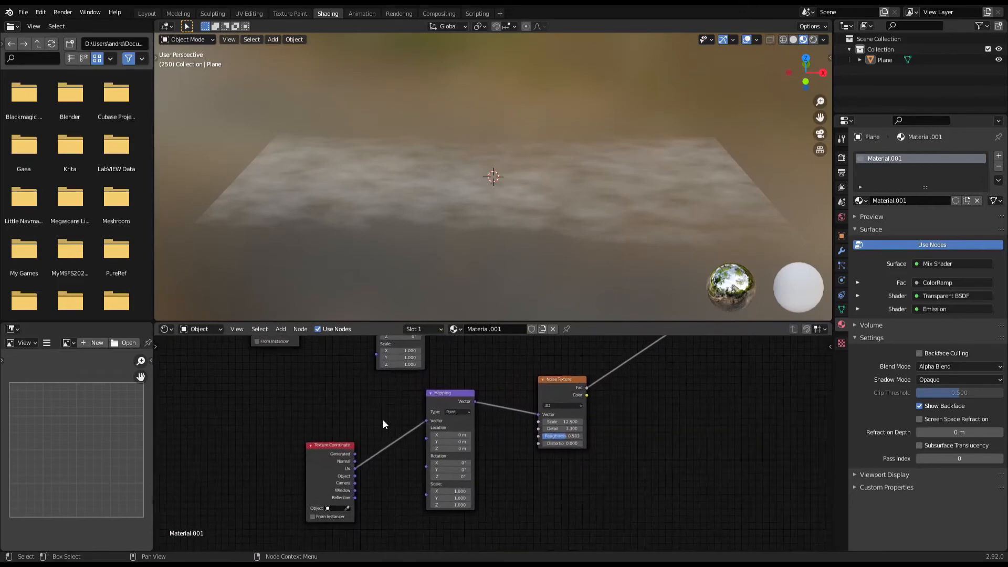
scroll(383, 420, up, 3)
scroll(441, 444, down, 2)
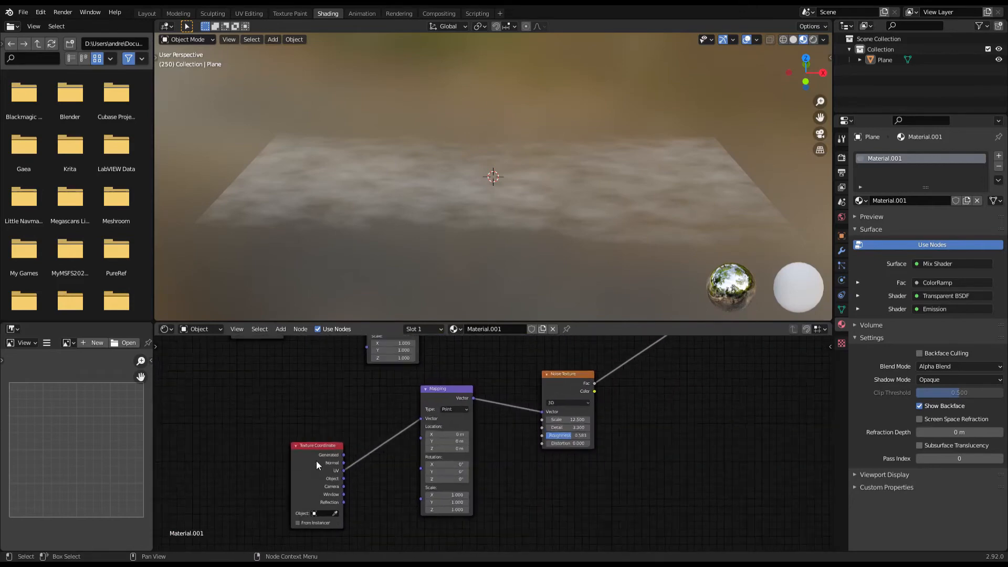
middle_drag(316, 461, 454, 446)
scroll(454, 447, up, 1)
middle_drag(305, 446, 440, 431)
middle_drag(378, 423, 493, 416)
scroll(492, 420, up, 1)
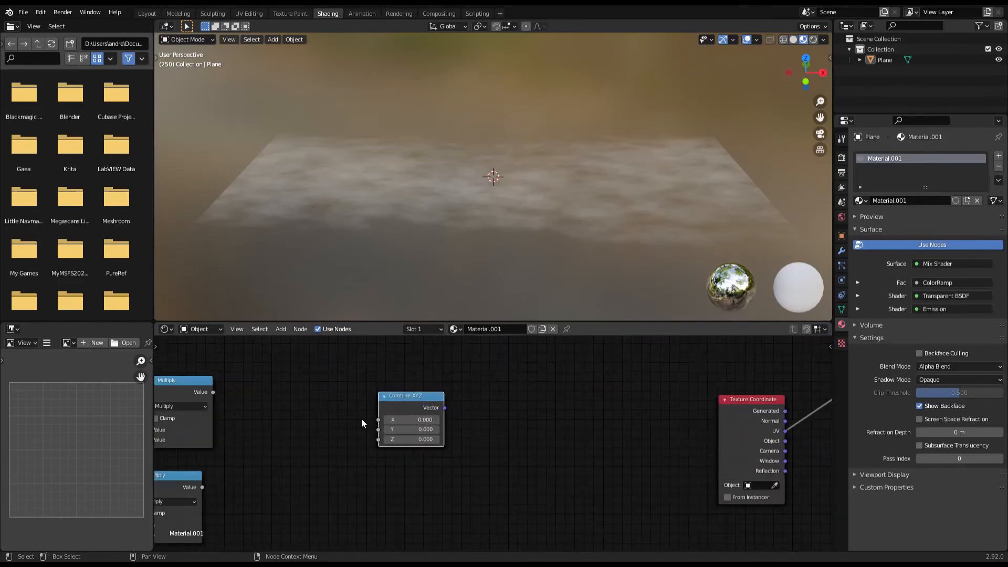
middle_drag(252, 401, 279, 399)
middle_drag(238, 490, 299, 444)
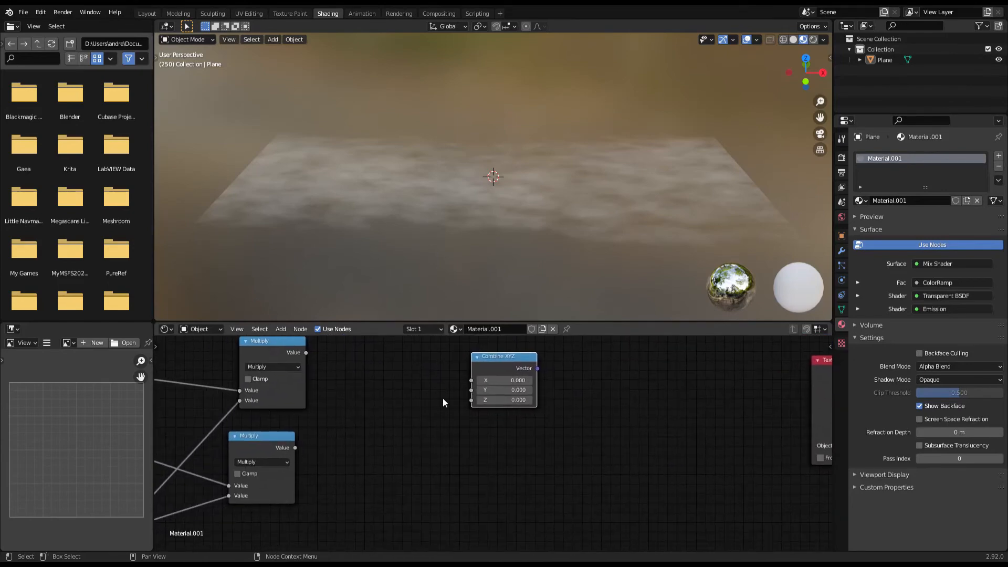
- Lower the Combine XYZ node and connect the lower Multiply node's Value output to its Y input
drag(506, 363, 485, 416)
drag(295, 447, 317, 449)
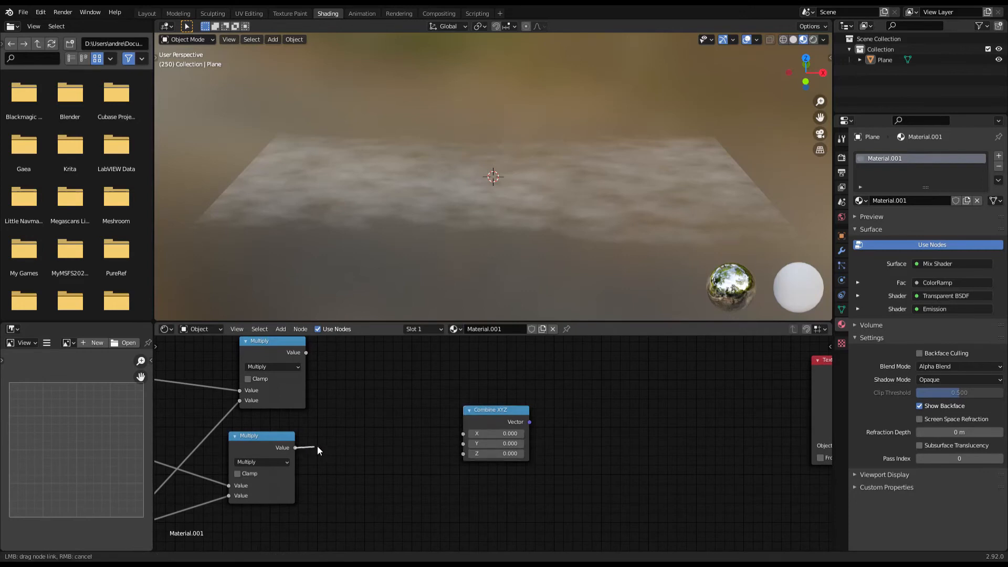
drag(406, 447, 462, 443)
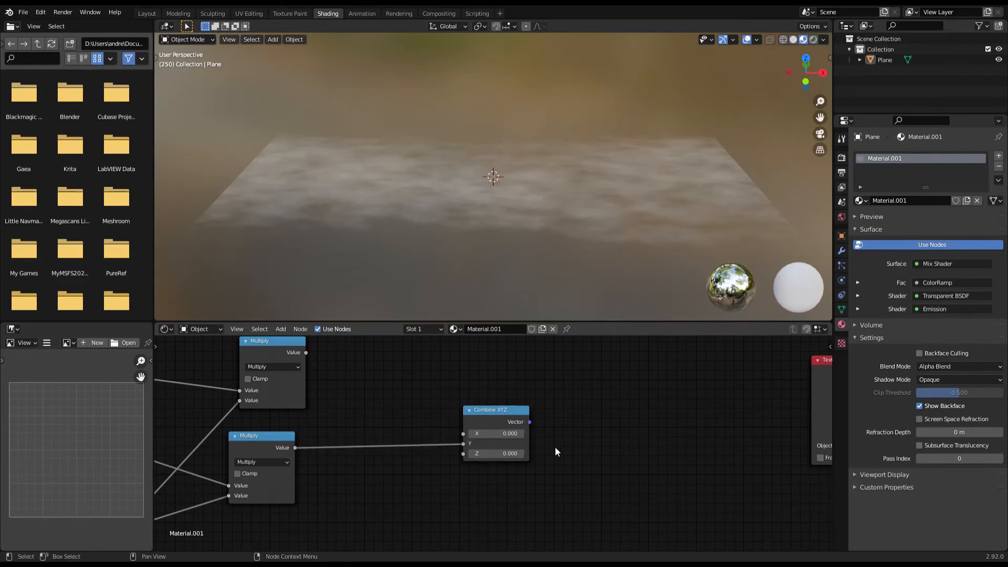
- Move the lower Texture Coordinate node up and away from its Mapping node, and connect the Combine XYZ Vector to that Mapping node's Location
scroll(556, 450, down, 2)
middle_drag(556, 449, 406, 462)
scroll(405, 462, down, 2)
drag(505, 429, 440, 390)
scroll(414, 440, up, 3)
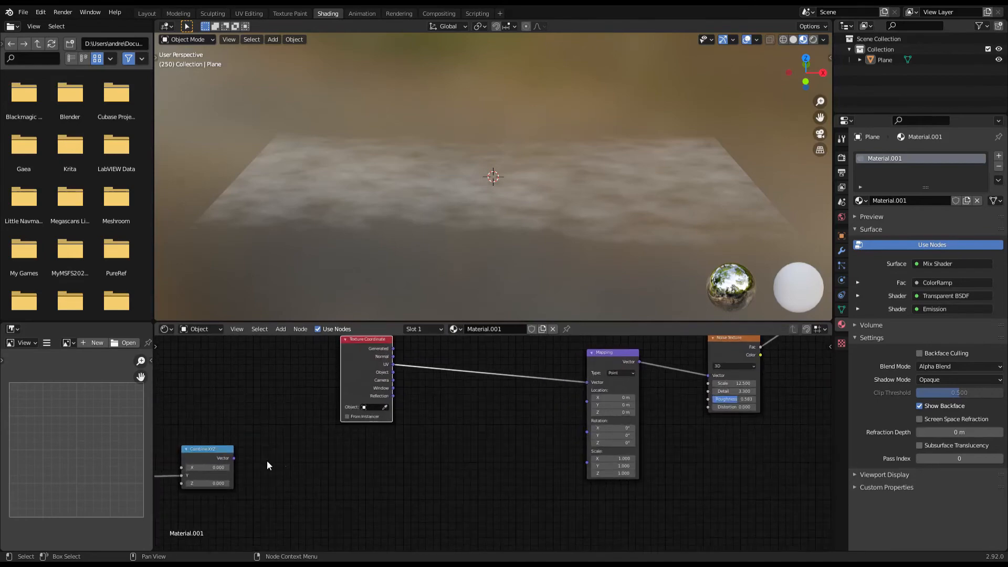
drag(235, 457, 417, 450)
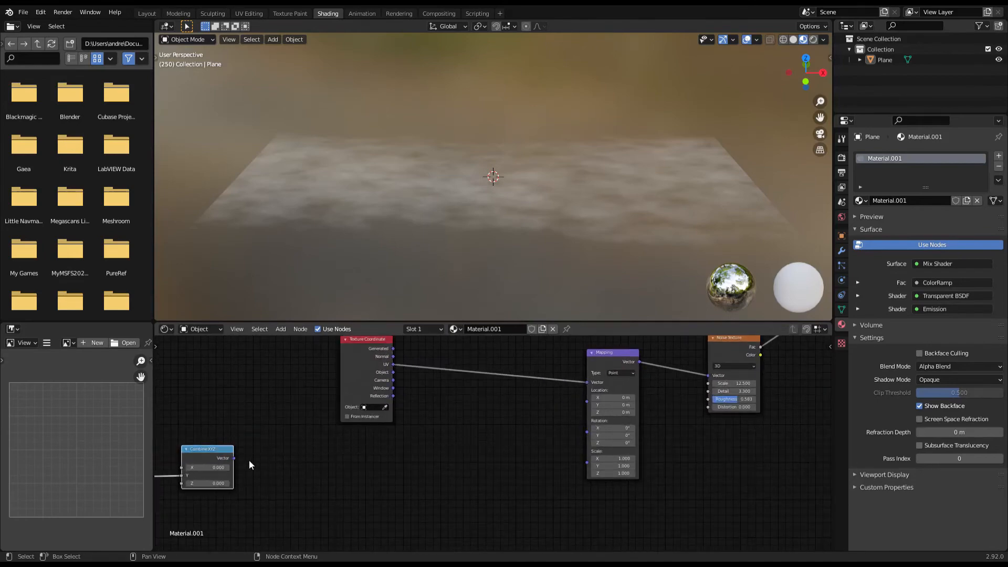
drag(233, 458, 586, 402)
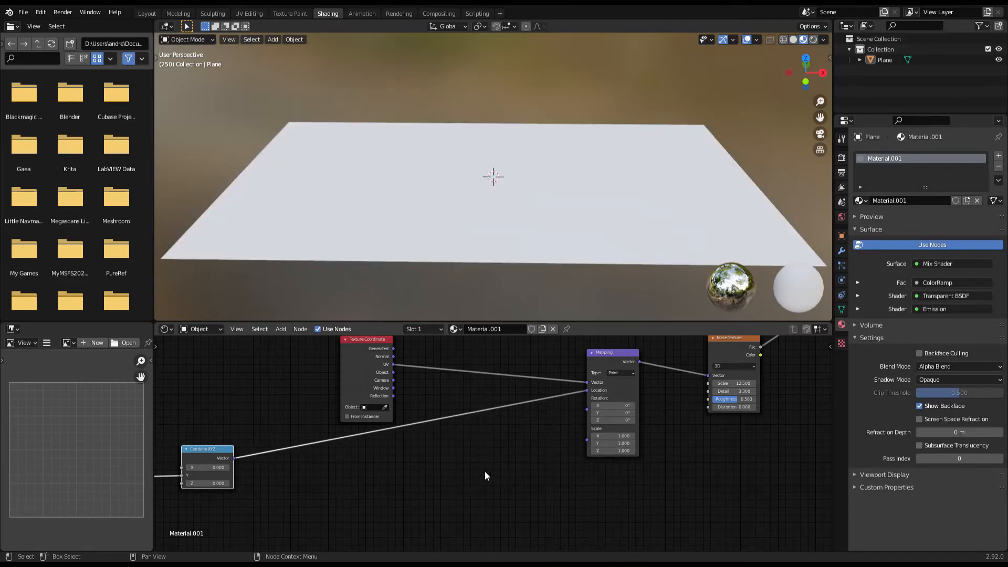
- Preview the animation and reroute the lower Multiply link from the Combine XYZ node's Y input to its X input
key(space)
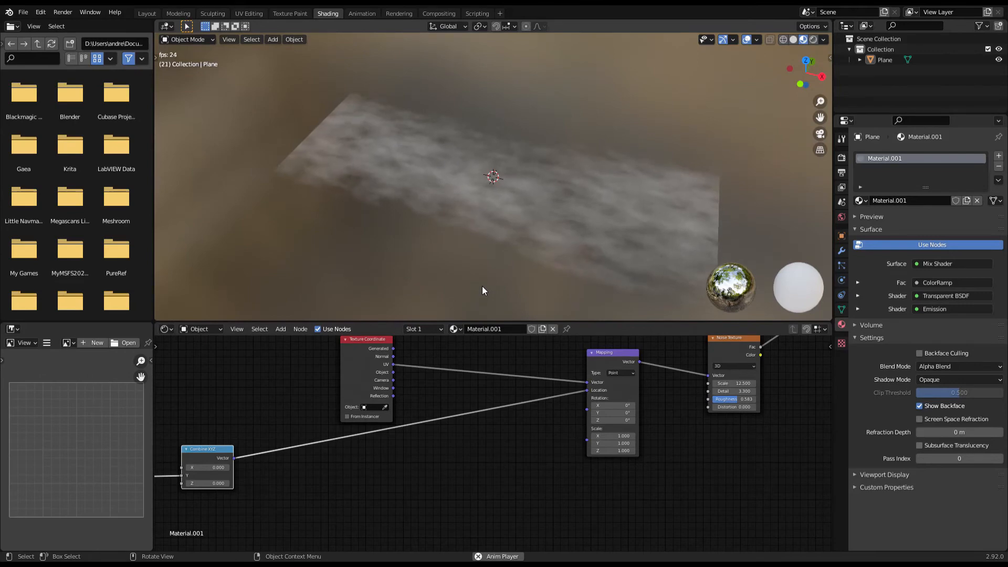
key(space)
middle_drag(251, 523, 512, 493)
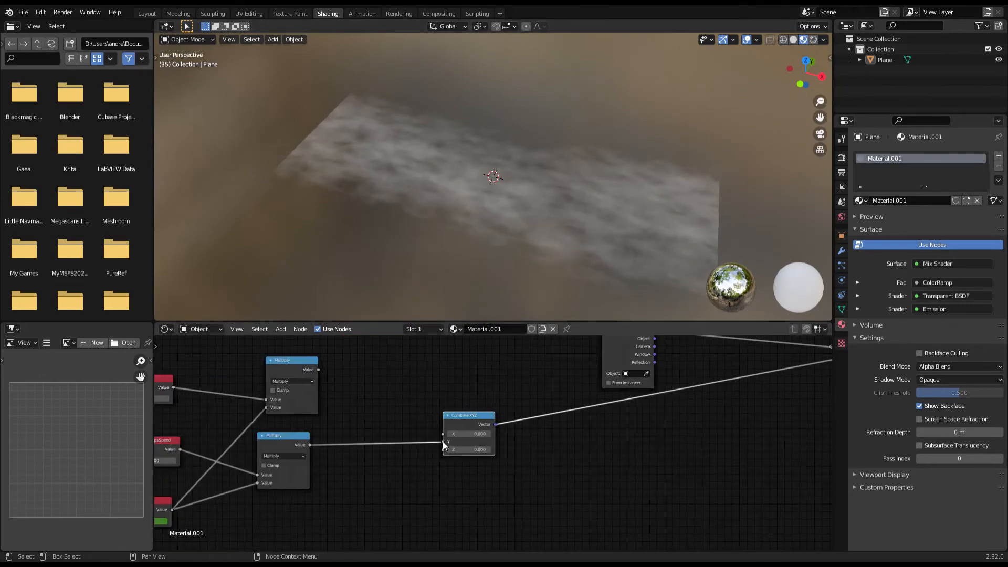
drag(442, 440, 443, 434)
- Play the animation to check the flow direction along the plane with the X input driven
mouse_move(587, 257)
middle_down()
mouse_move(530, 244)
mouse_move(552, 258)
mouse_move(588, 254)
mouse_move(562, 248)
mouse_move(610, 245)
mouse_move(591, 253)
middle_up()
key(space)
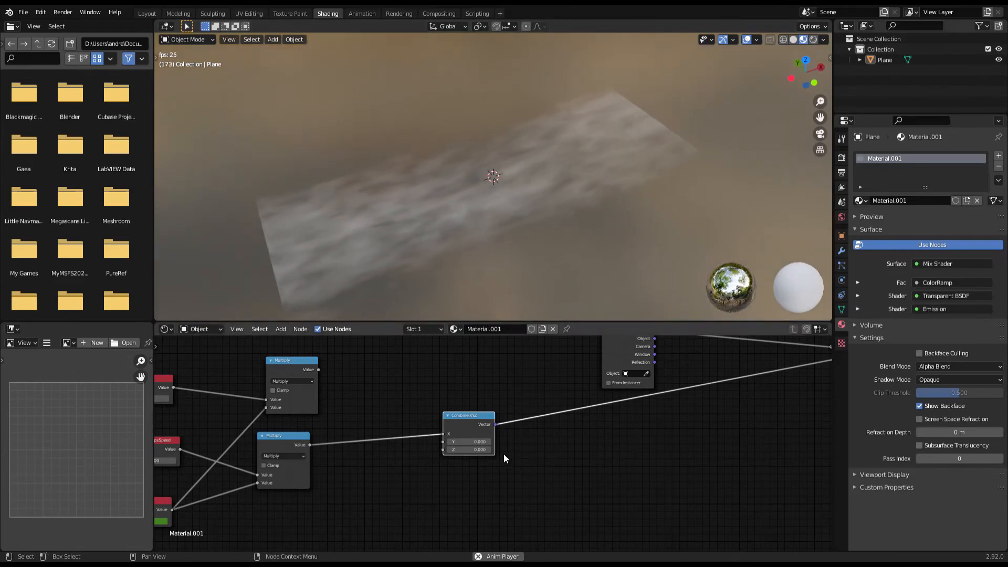
middle_drag(503, 453, 514, 434)
key(space)
- Duplicate the Combine XYZ node above the original and connect the upper Multiply node's Value output to the copy's X input
key(shift+d)
click(503, 368)
click(361, 377)
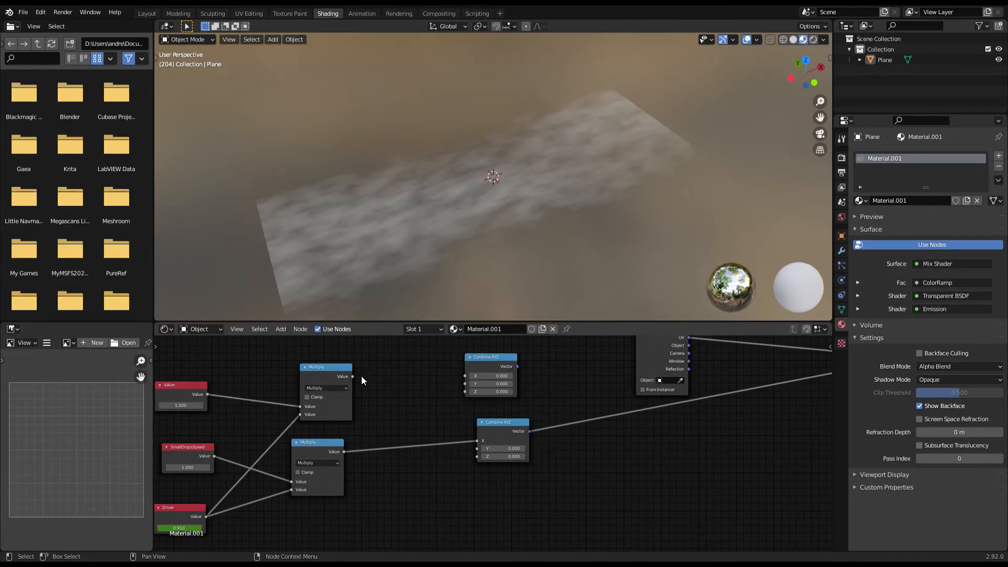
drag(361, 376, 383, 377)
drag(463, 375, 464, 376)
- Connect the upper Combine XYZ node's Vector output to the Location input of the upper branch's Mapping node
scroll(536, 401, down, 4)
middle_drag(534, 401, 310, 475)
drag(292, 466, 521, 360)
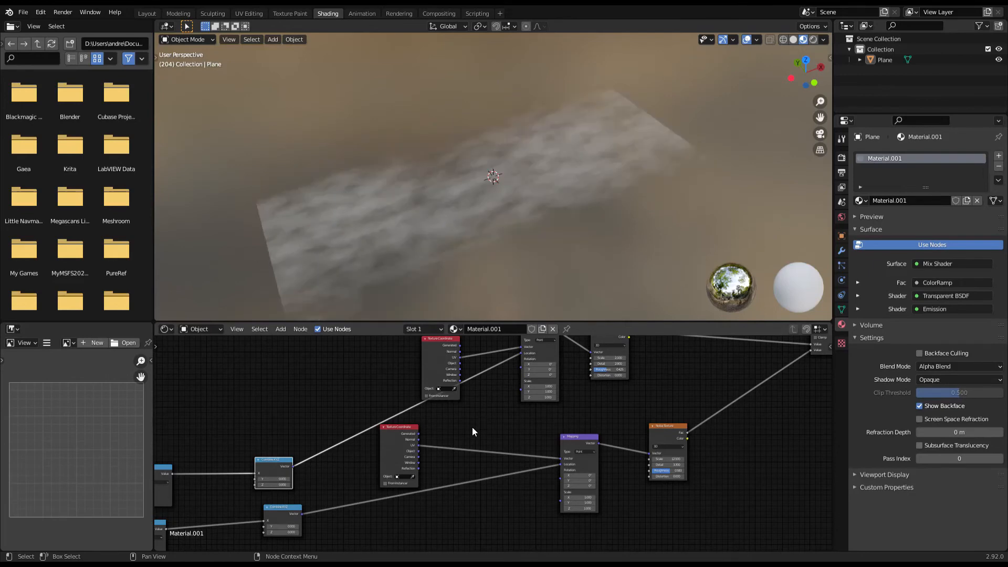
- Play the animation to check the combined motion of both noise layers on the plane
middle_drag(472, 427, 502, 427)
scroll(464, 441, up, 2)
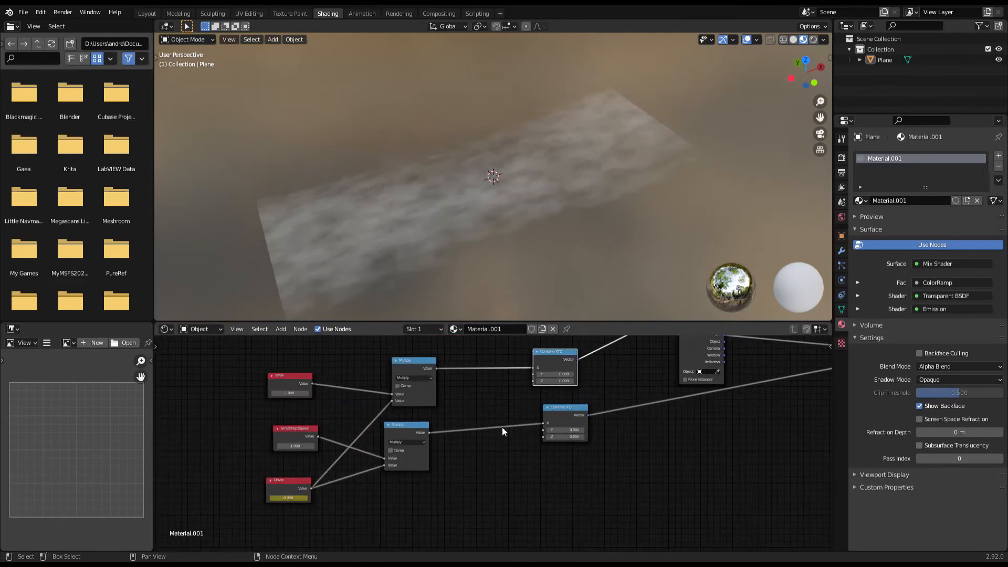
key(space)
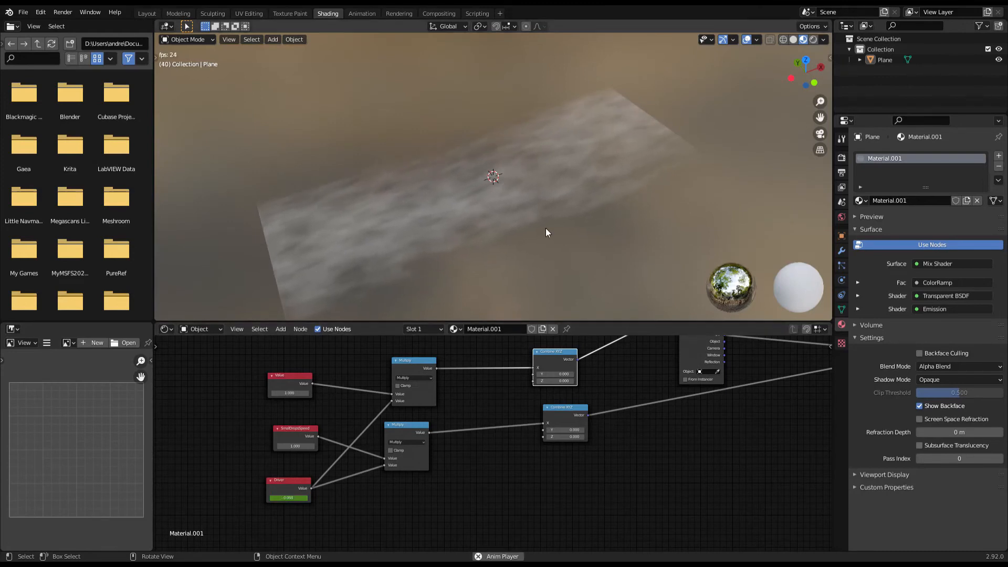
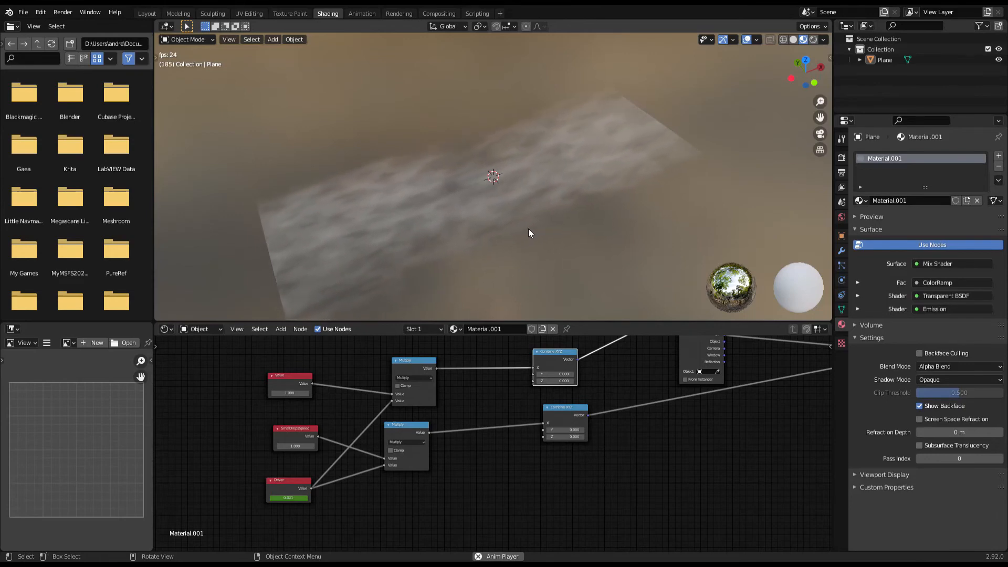
middle_drag(528, 229, 502, 227)
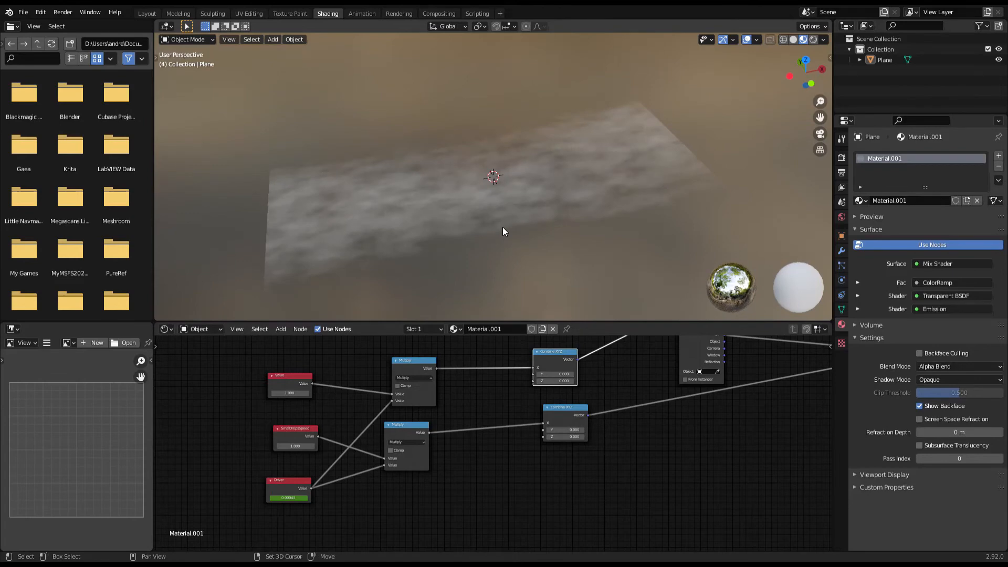
- Select the plane and its Driver node, and show their animation curve in the Animation workspace's Graph Editor with Normalize enabled
click(528, 206)
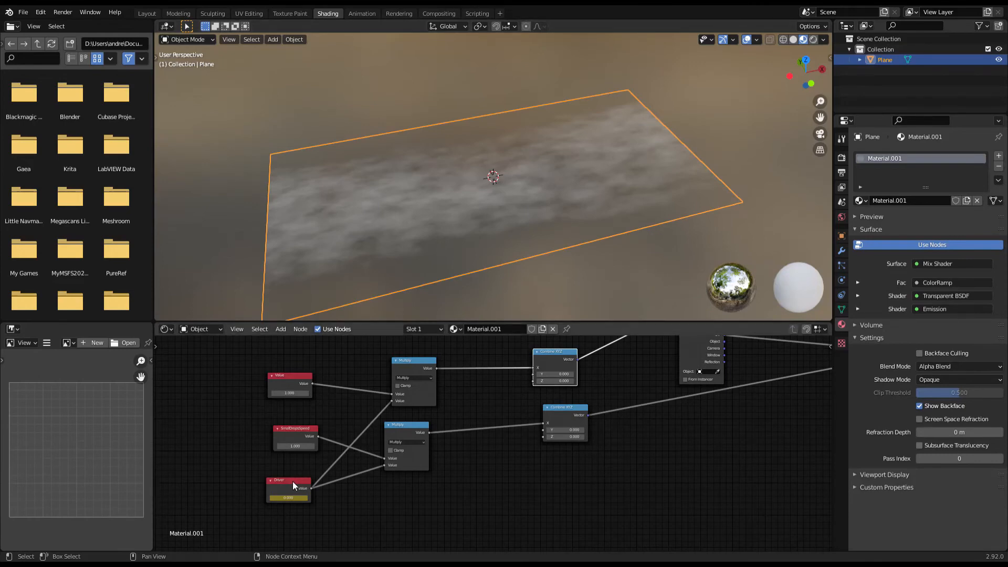
drag(293, 482, 290, 479)
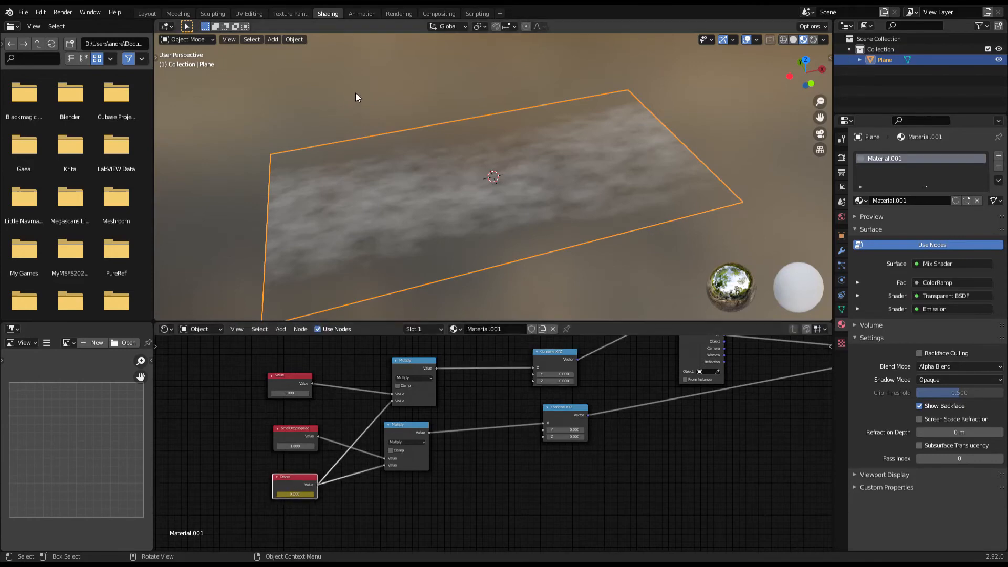
click(364, 14)
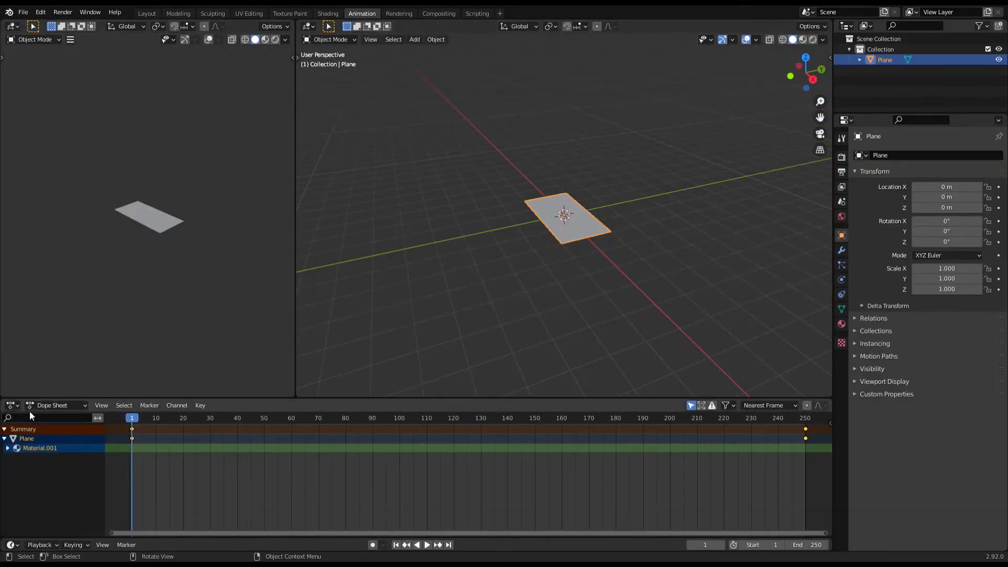
click(11, 405)
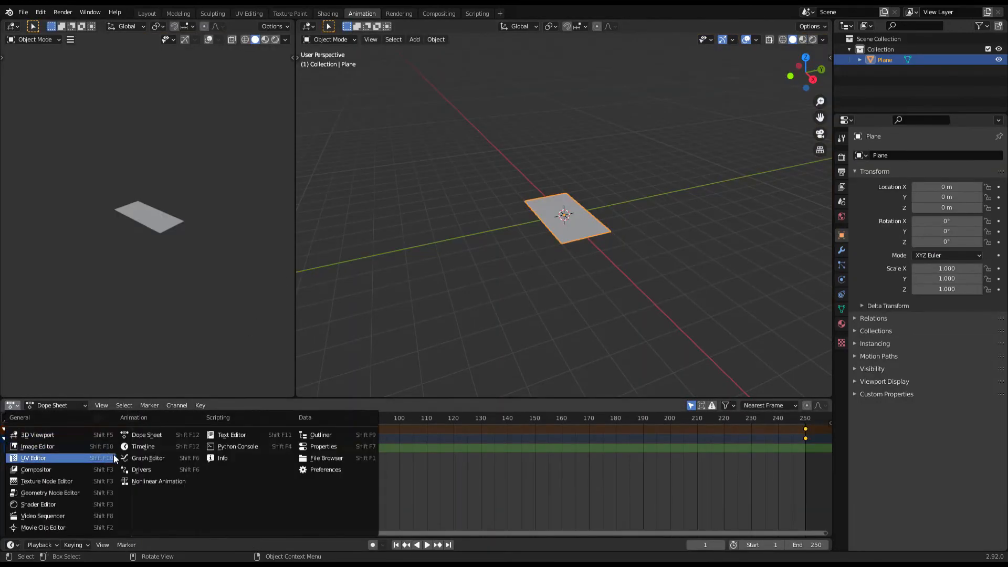
click(147, 457)
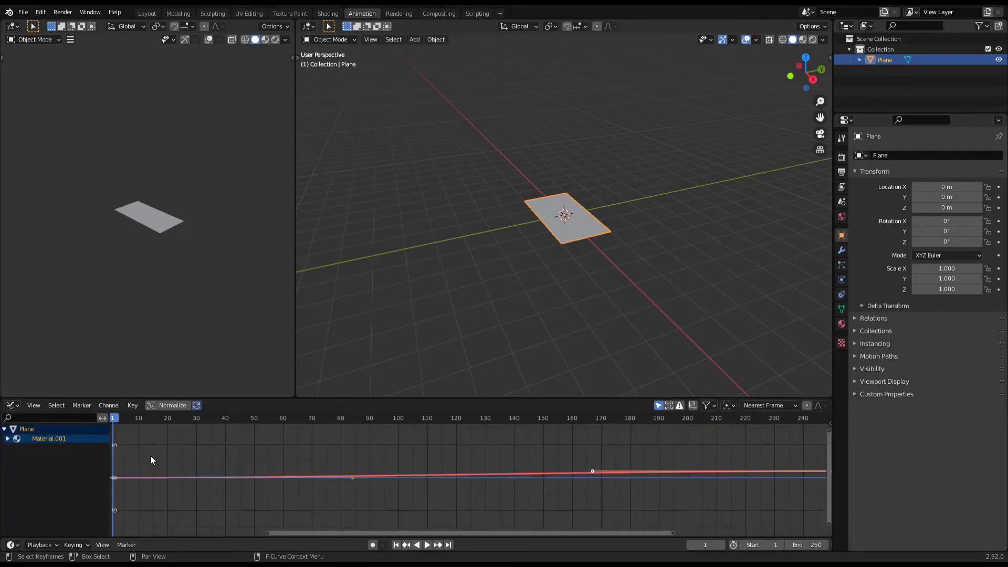
click(173, 405)
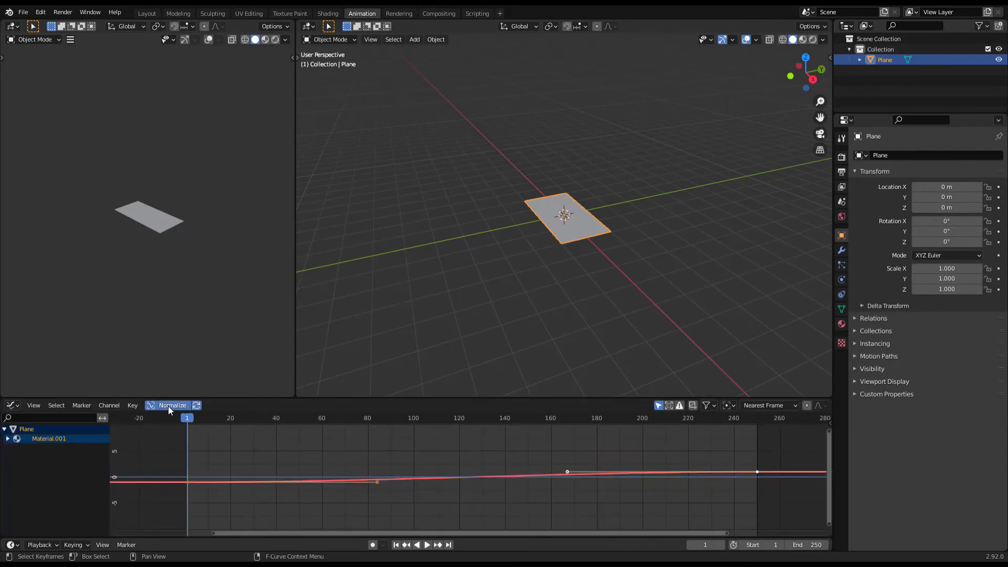
- Inspect the Driver curve between frames 1 and 250 and slightly nudge one of its handles
scroll(462, 483, down, 2)
scroll(462, 482, up, 3)
scroll(462, 482, up, 2)
middle_drag(400, 482, 614, 470)
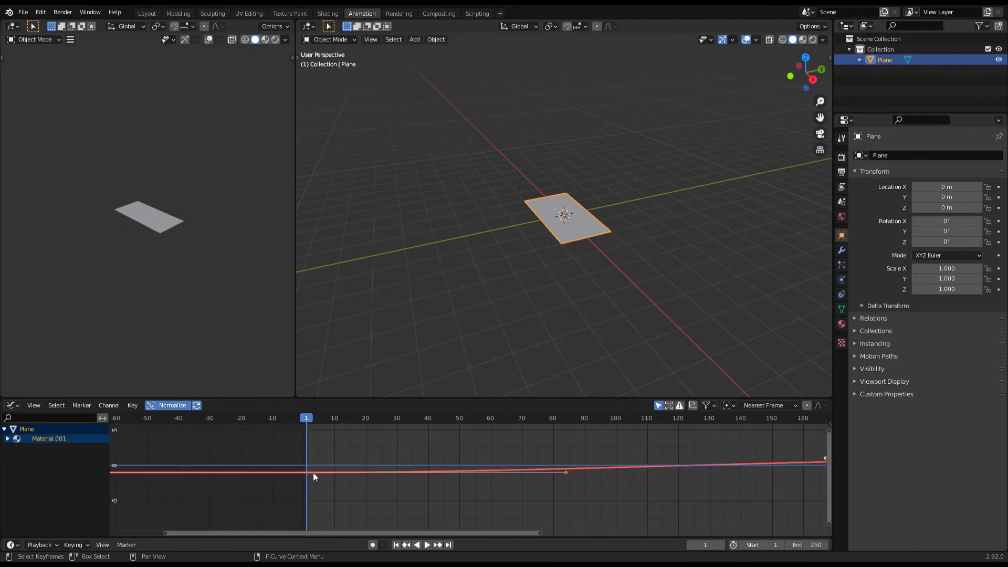
scroll(500, 483, down, 3)
middle_drag(502, 482, 386, 470)
scroll(508, 481, up, 1)
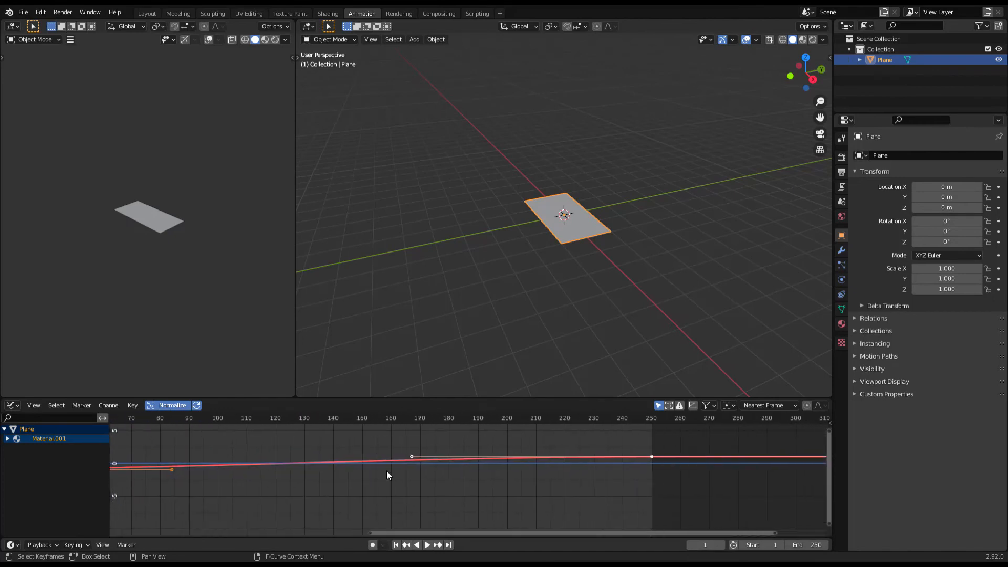
scroll(475, 470, up, 1)
mouse_move(401, 454)
mouse_down()
mouse_move(405, 434)
mouse_move(402, 457)
mouse_up()
key(Home)
scroll(341, 477, up, 2)
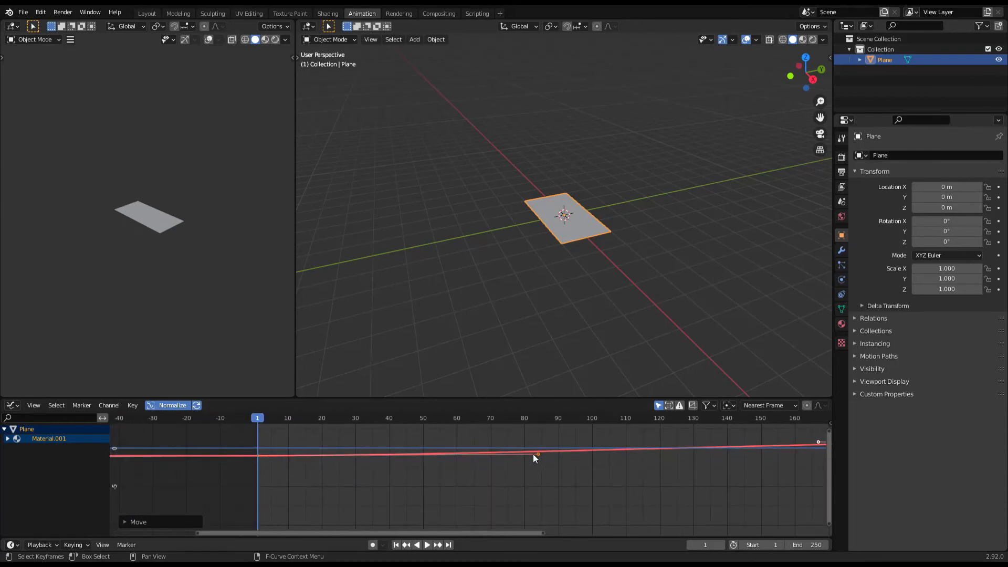
- Set the Driver curve's keyframe interpolation to Linear
middle_drag(480, 451, 360, 465)
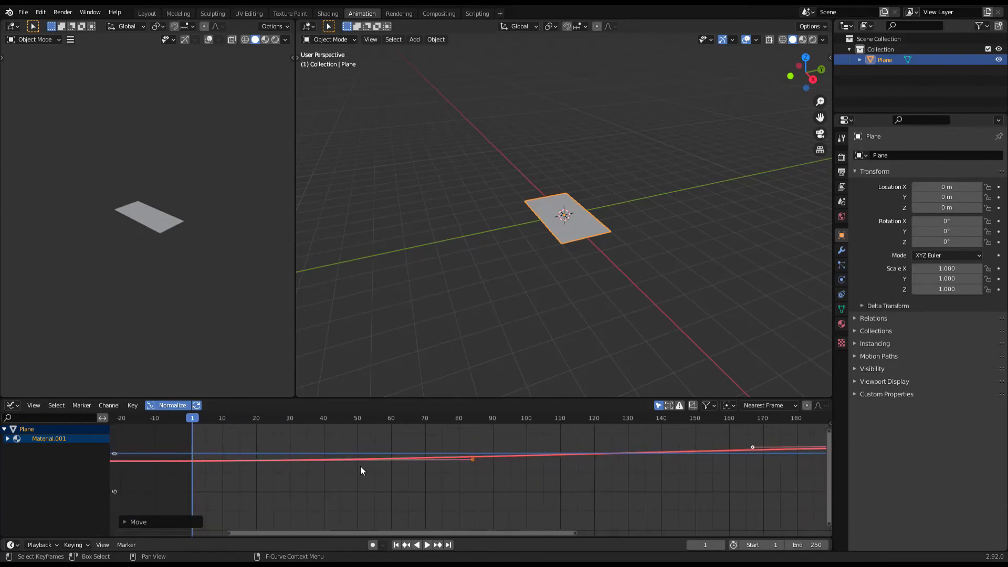
middle_drag(479, 455, 370, 505)
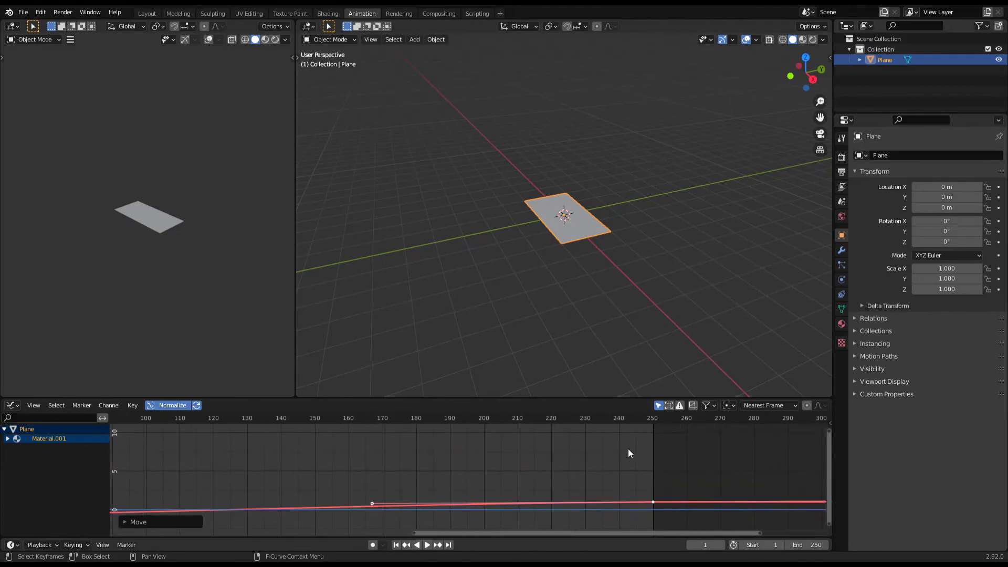
middle_drag(598, 467, 601, 413)
scroll(475, 448, down, 3)
middle_drag(475, 449, 509, 451)
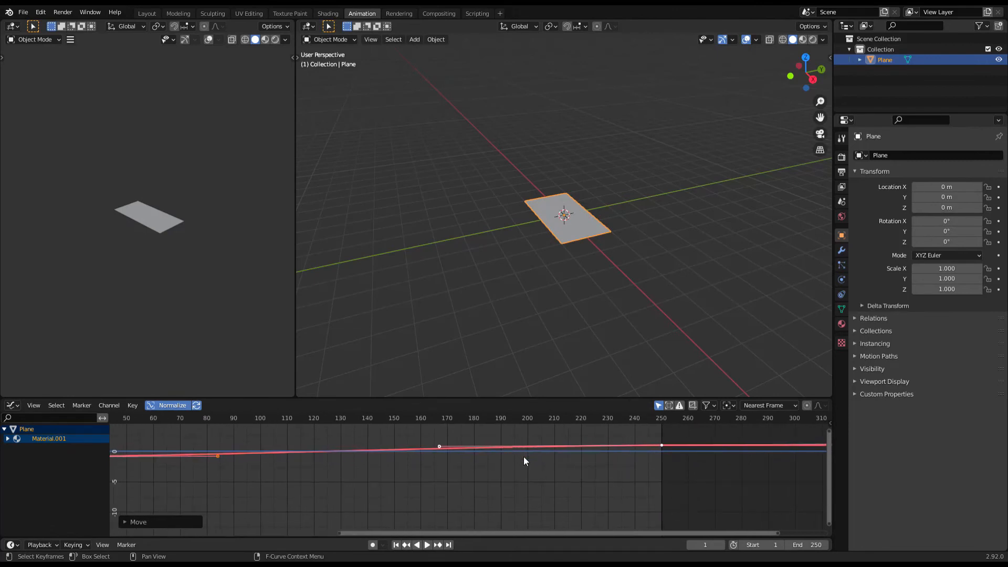
key(t)
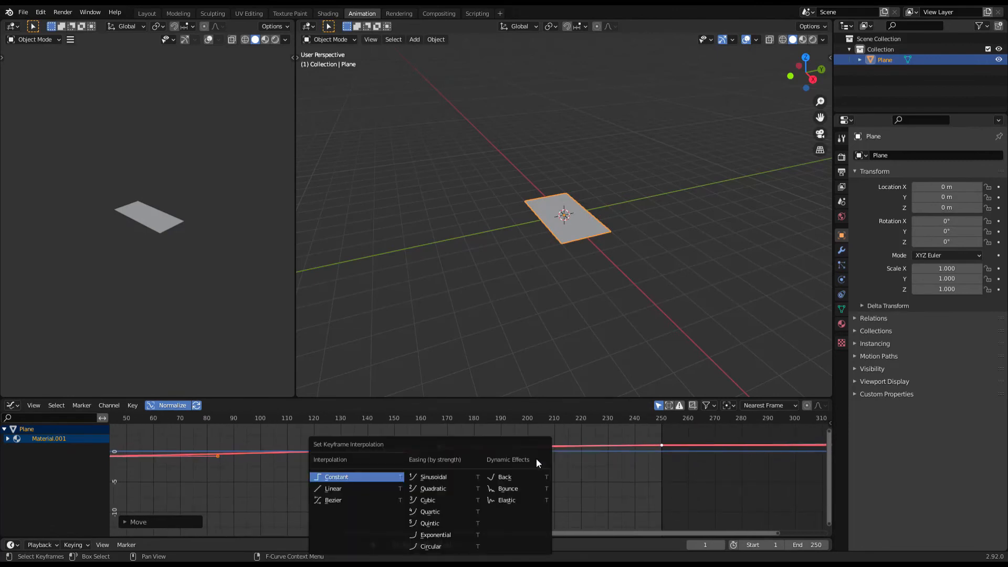
click(354, 488)
scroll(354, 487, down, 3)
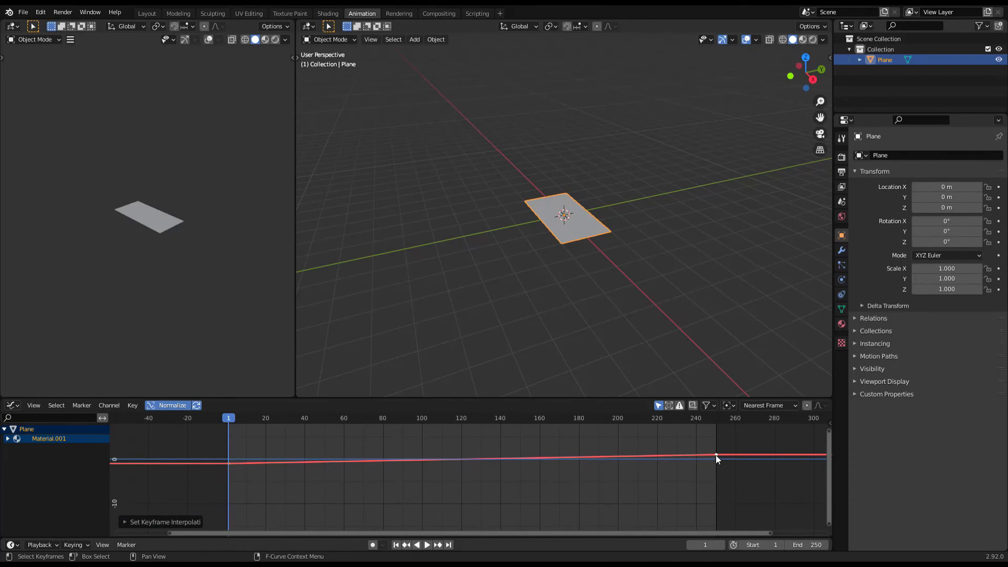
- Return to the Shading workspace and play the animation to check the flow on the plane
click(326, 14)
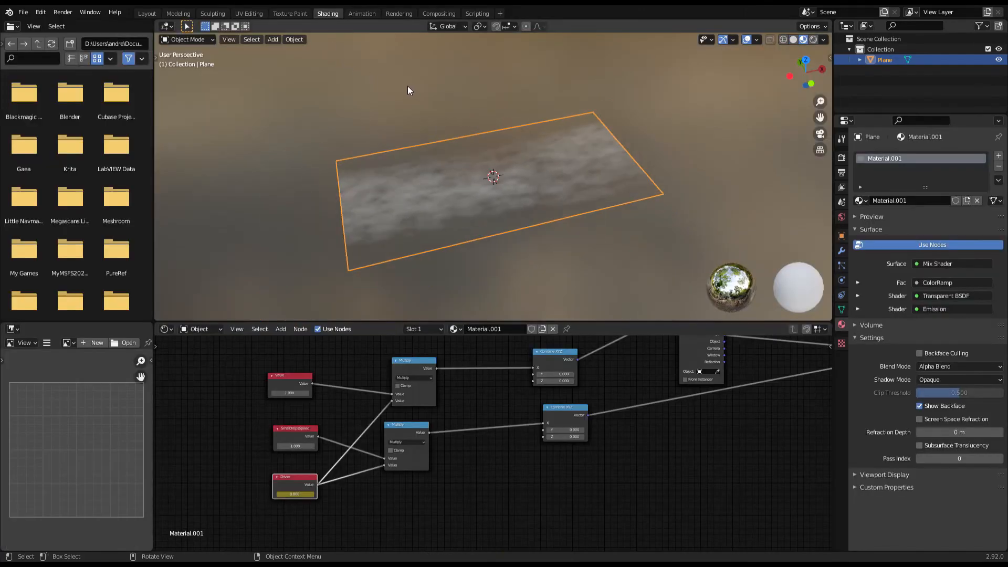
key(space)
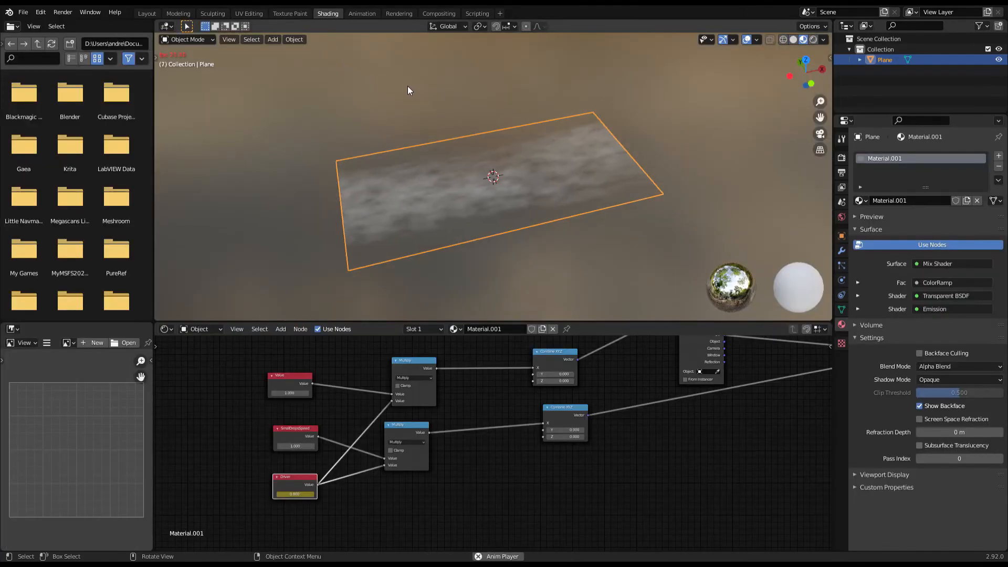
click(549, 106)
middle_drag(515, 124, 491, 134)
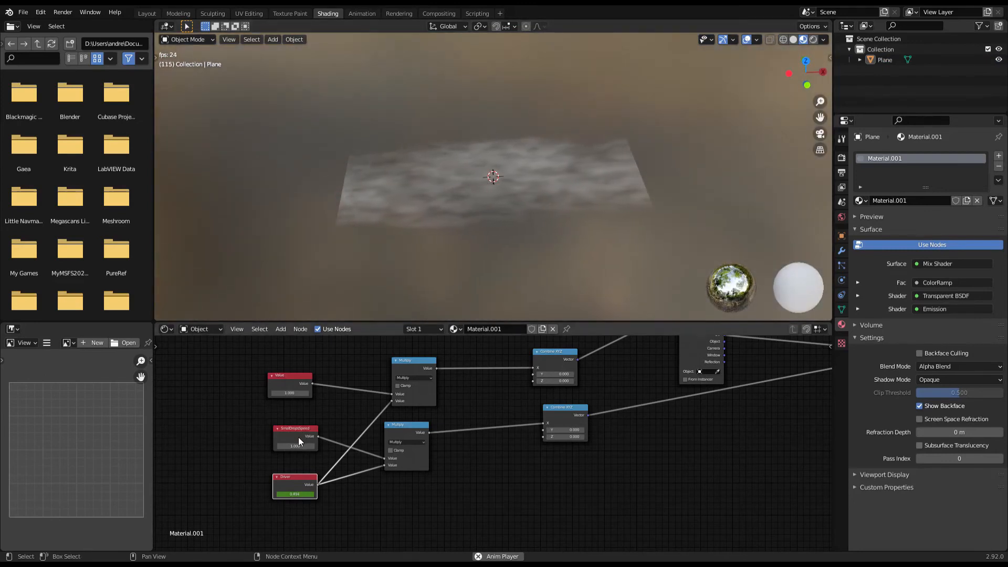
- Set the upper Value node to 10 and the small drops speed node below it to 20
drag(296, 445, 298, 447)
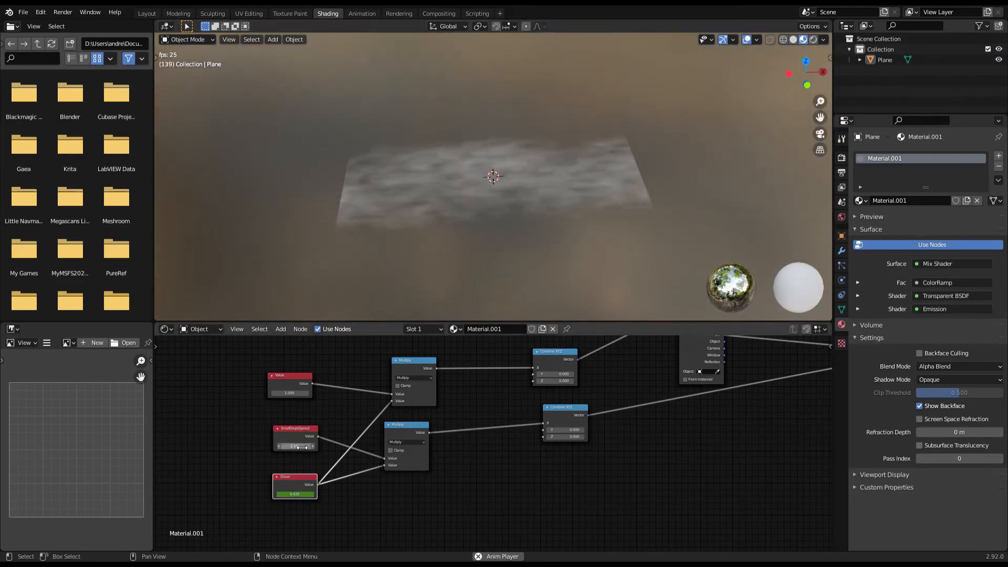
drag(298, 395, 305, 396)
click(298, 394)
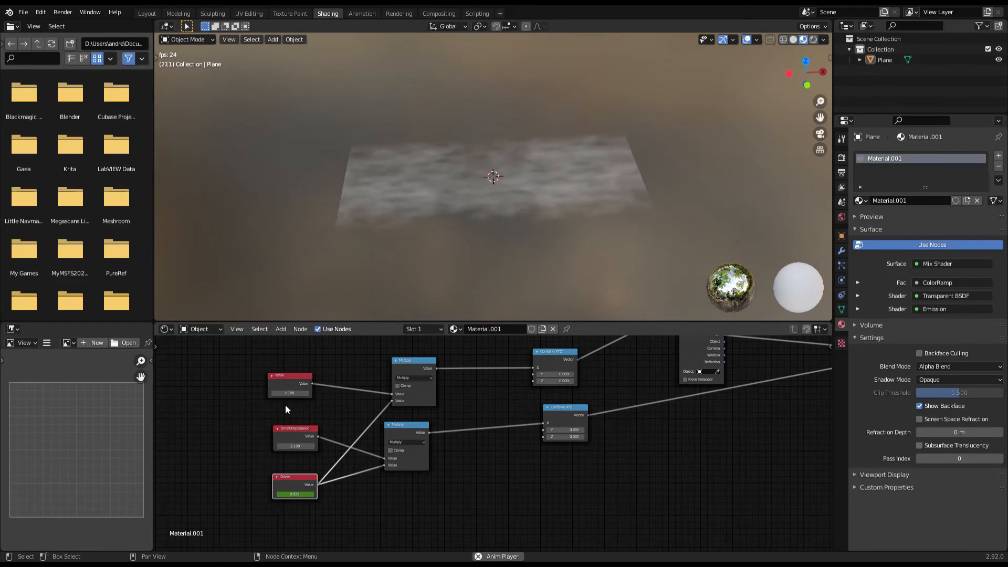
text(1)
text(000)
key(Return)
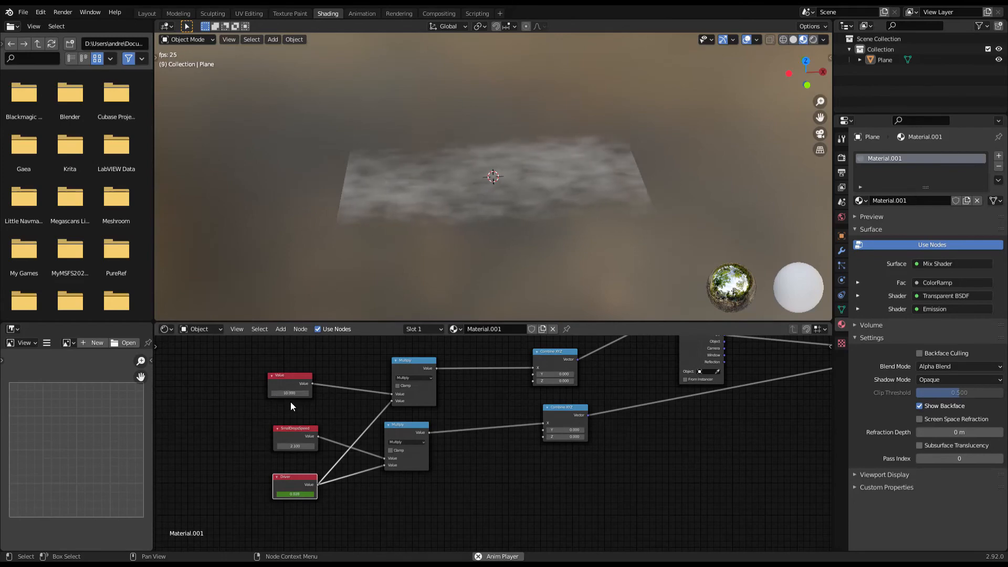
click(301, 446)
text(20)
key(Return)
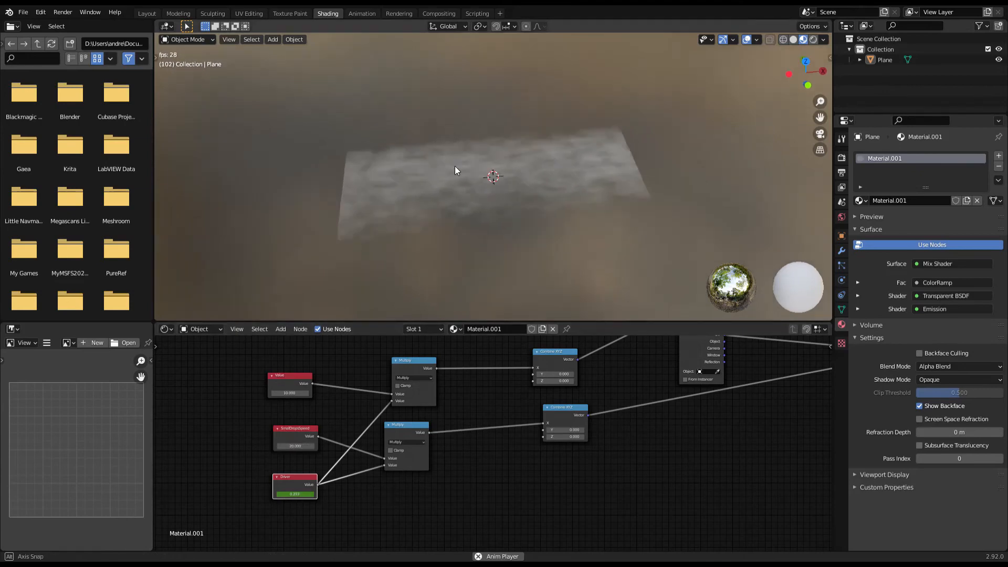
- Stop the playback and set the Roughness of the lower branch's Noise Texture to 0.575
middle_drag(454, 166, 528, 183)
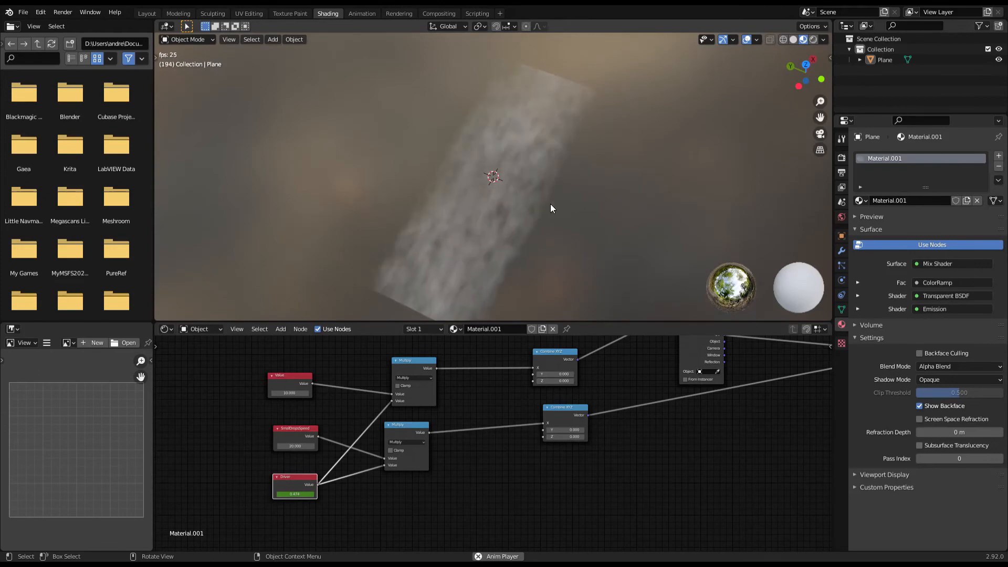
scroll(654, 389, down, 4)
middle_drag(658, 361, 465, 359)
middle_drag(514, 251, 511, 188)
click(511, 187)
middle_drag(564, 388, 455, 399)
scroll(402, 423, up, 6)
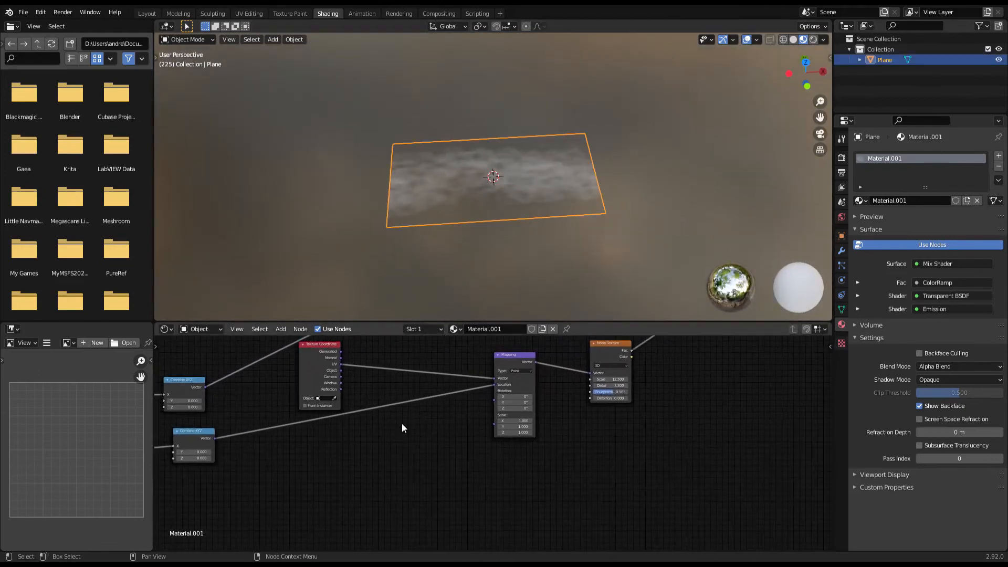
middle_drag(546, 403, 409, 443)
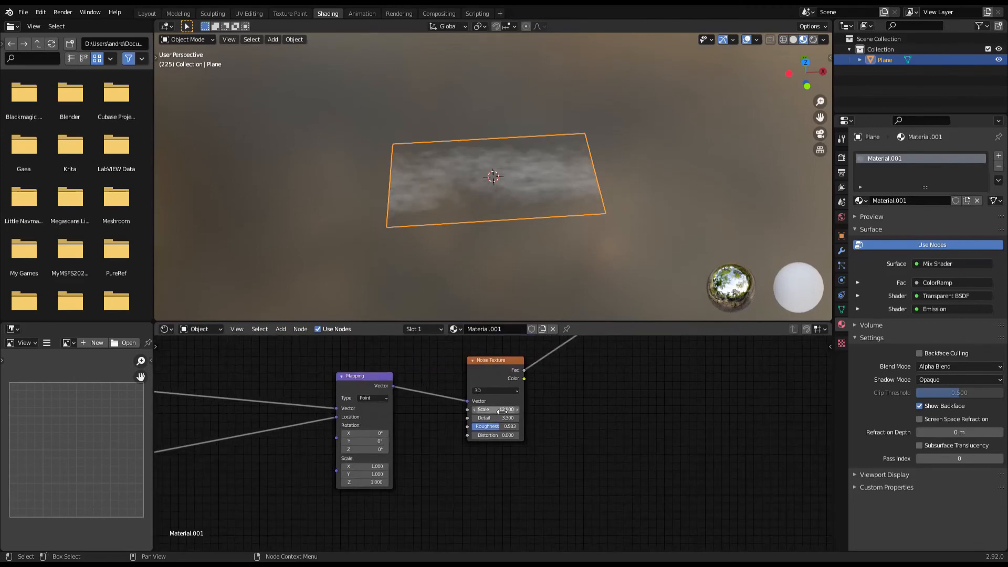
scroll(515, 415, up, 2)
middle_drag(527, 418, 513, 455)
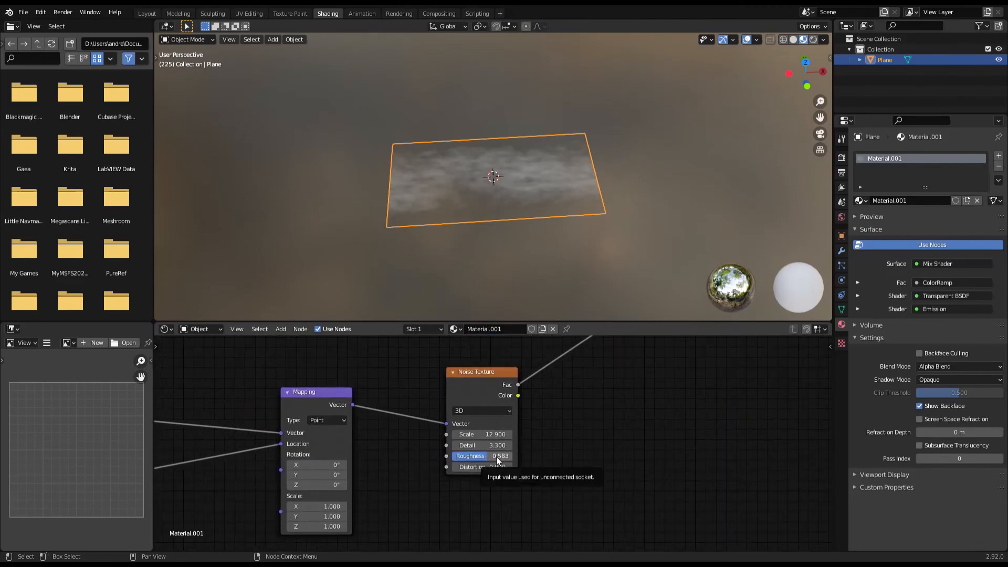
drag(496, 456, 492, 455)
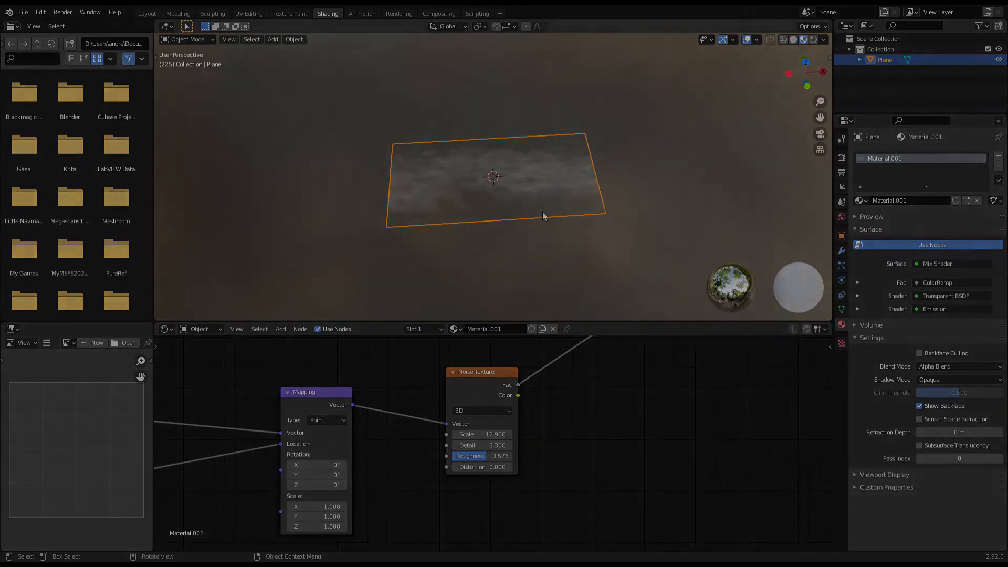
- Switch to the Layout workspace, show the scene in Material Preview shading and select the plane
middle_drag(543, 212, 543, 217)
scroll(639, 199, up, 5)
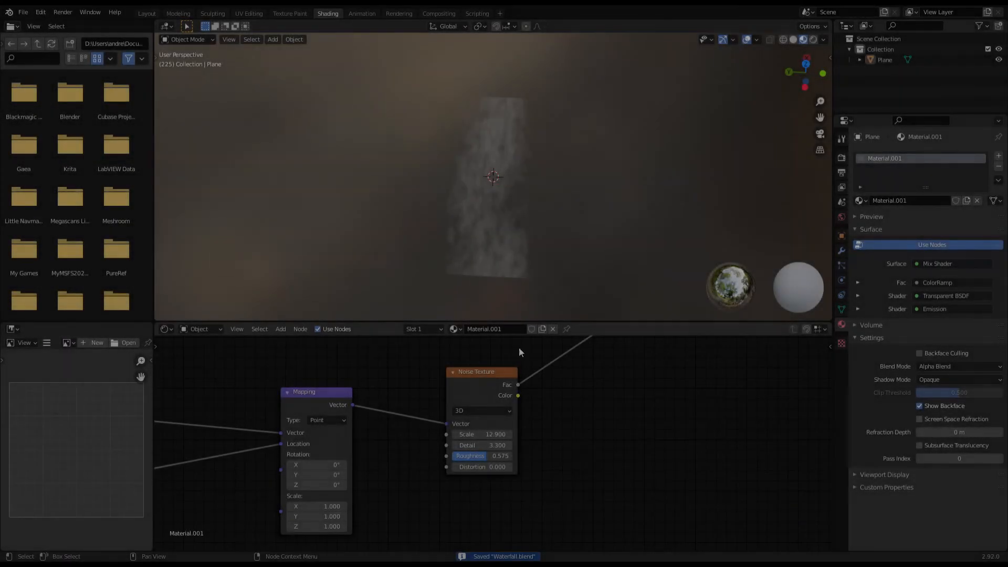
middle_drag(507, 273, 502, 205)
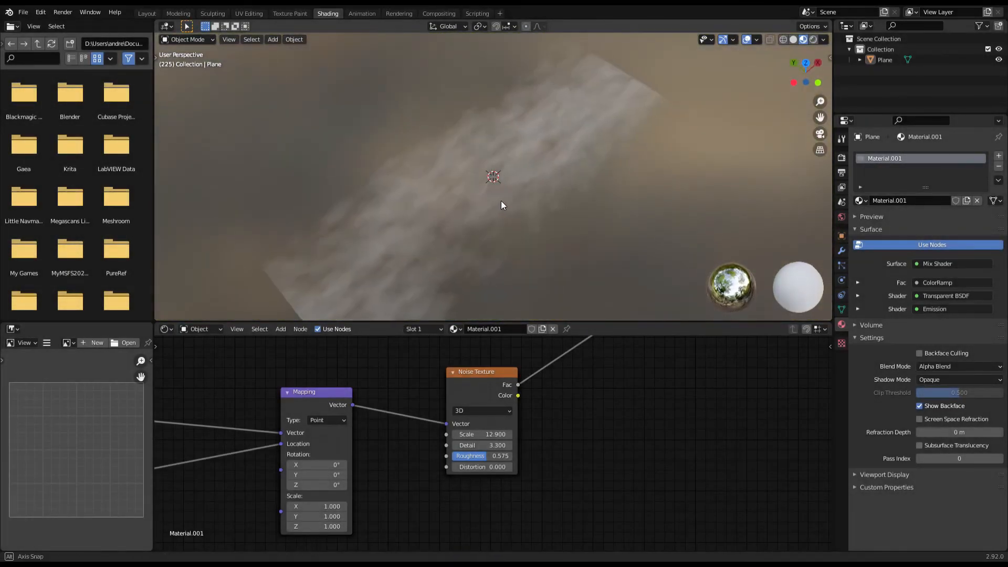
click(146, 14)
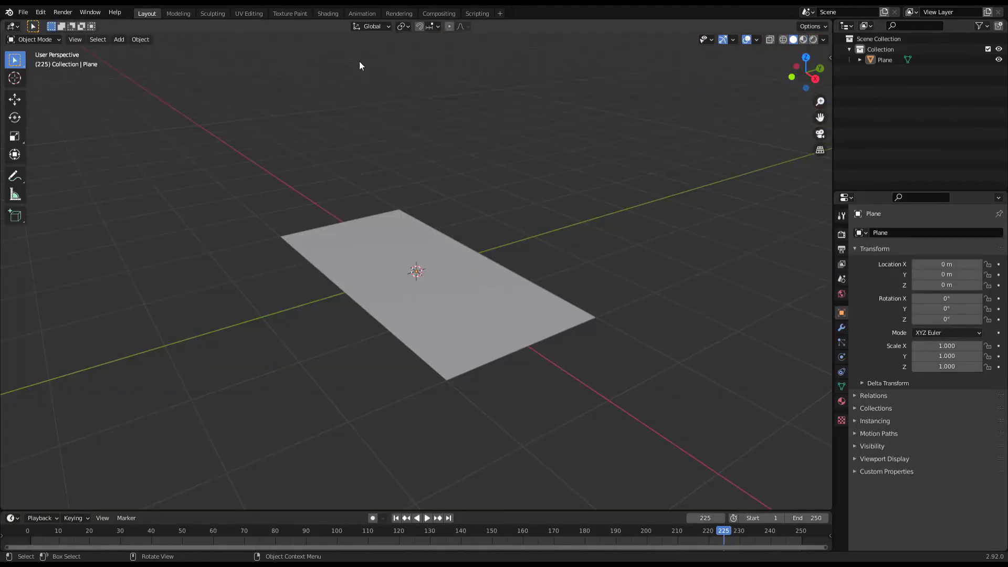
click(804, 40)
click(535, 293)
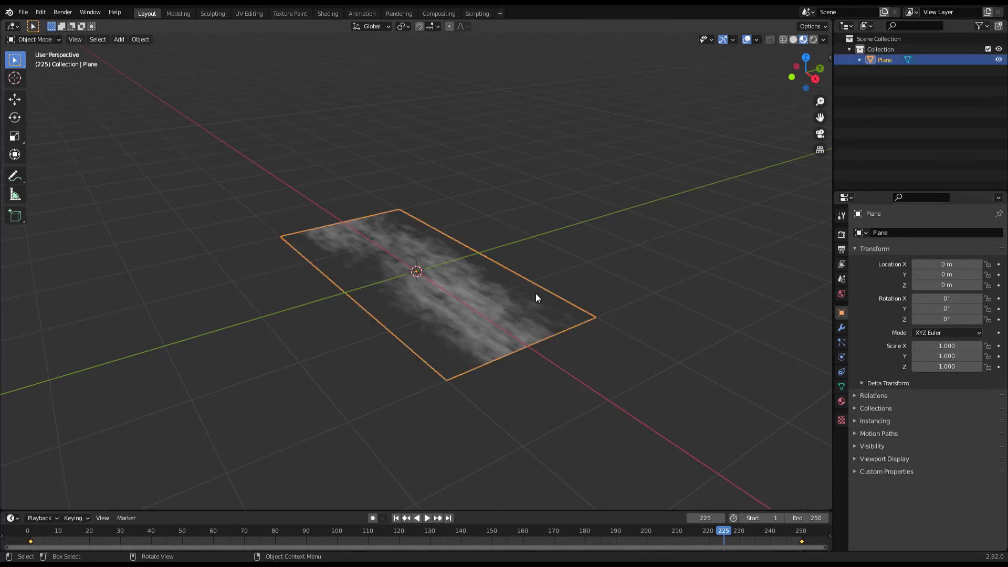
- Rotate the plane 90° about the global Y axis to stand it upright
middle_drag(536, 293, 562, 164)
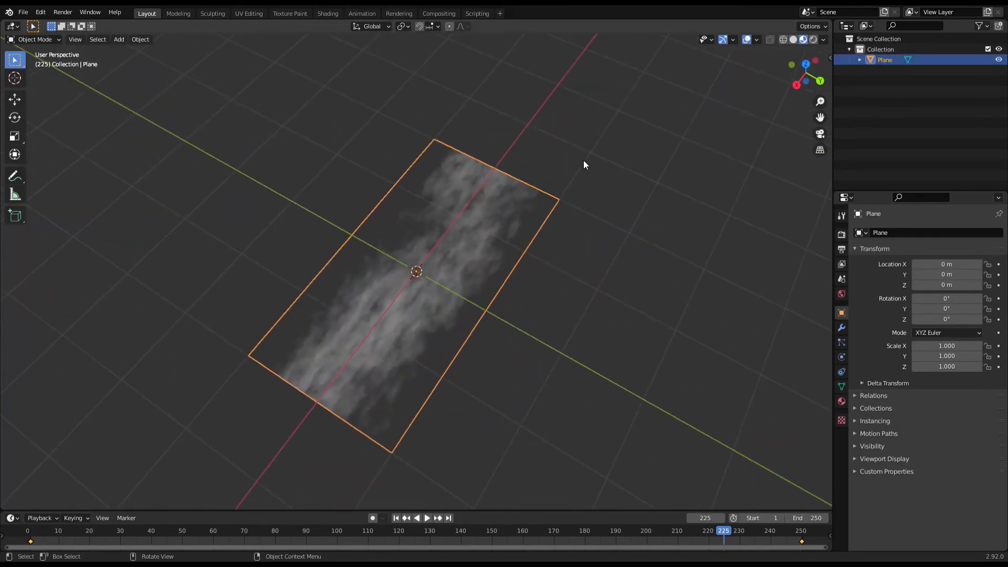
key(r)
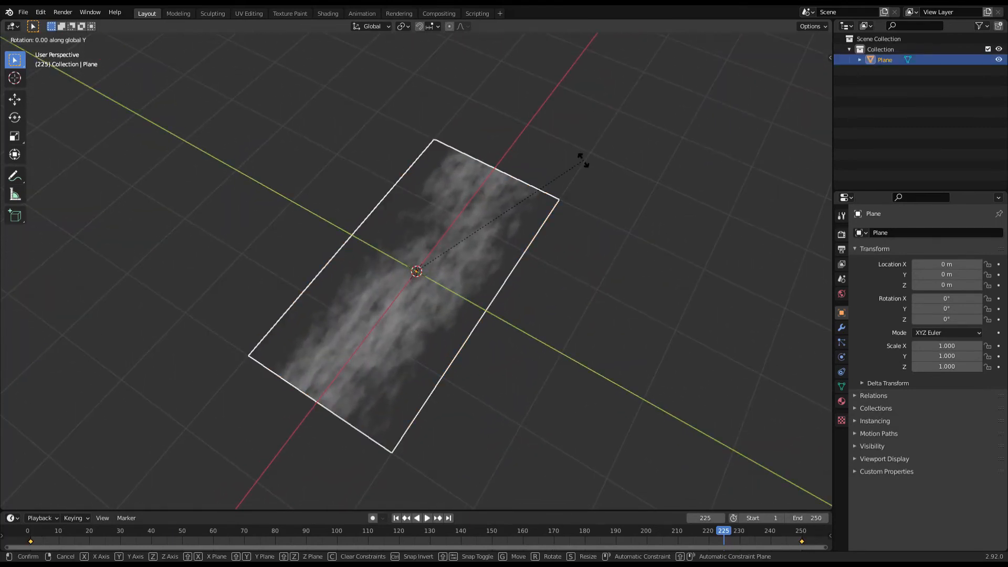
text(90)
key(Return)
- Move the upright plane 2 m up along the Z axis so its lower edge rests on the ground
middle_drag(535, 221, 538, 164)
click(461, 234)
middle_drag(461, 236, 552, 232)
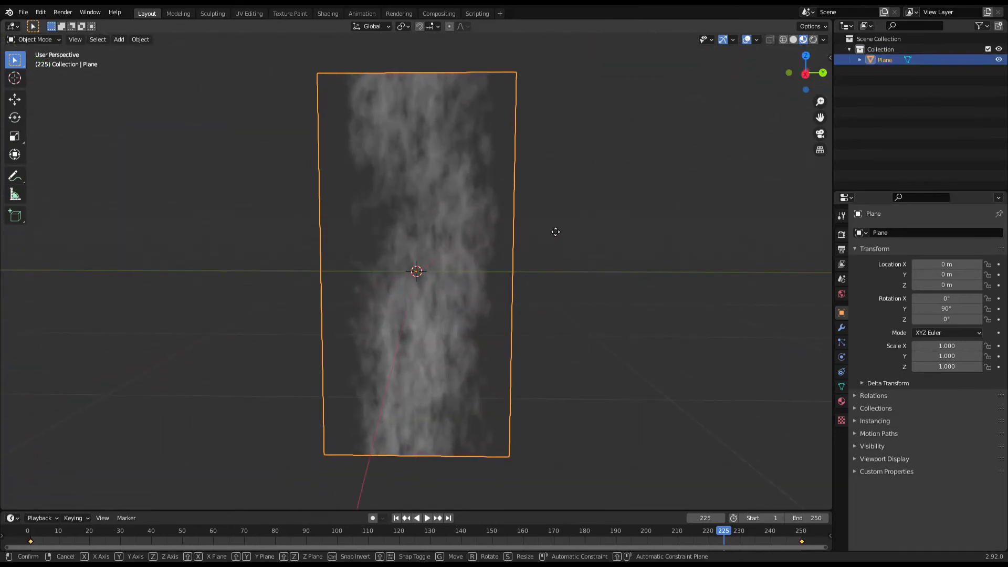
text(g)
text(2)
key(Return)
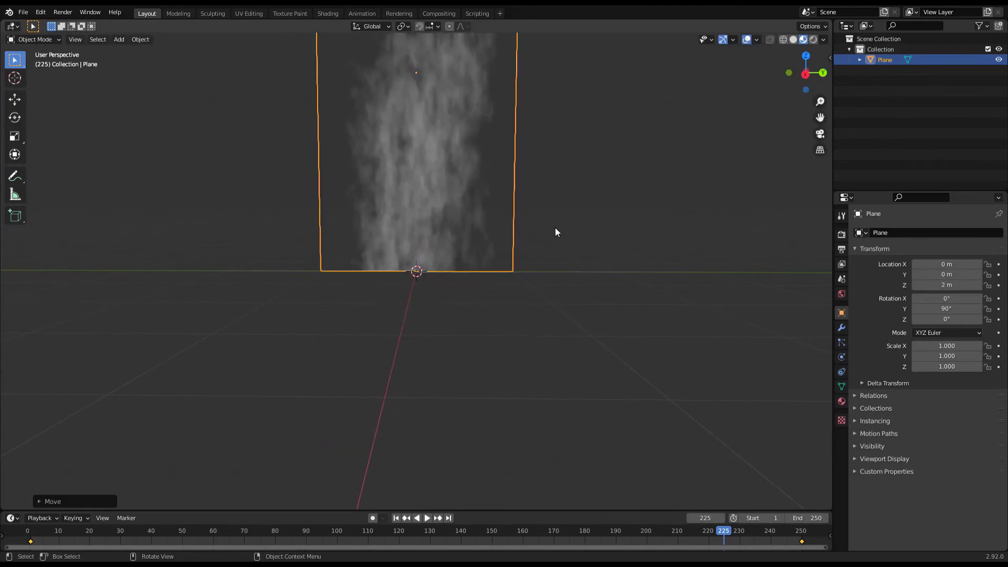
- Play the animation to check the flow direction and turn the plane about the Y axis to a rotation of 270°
click(614, 225)
middle_drag(614, 224, 434, 237)
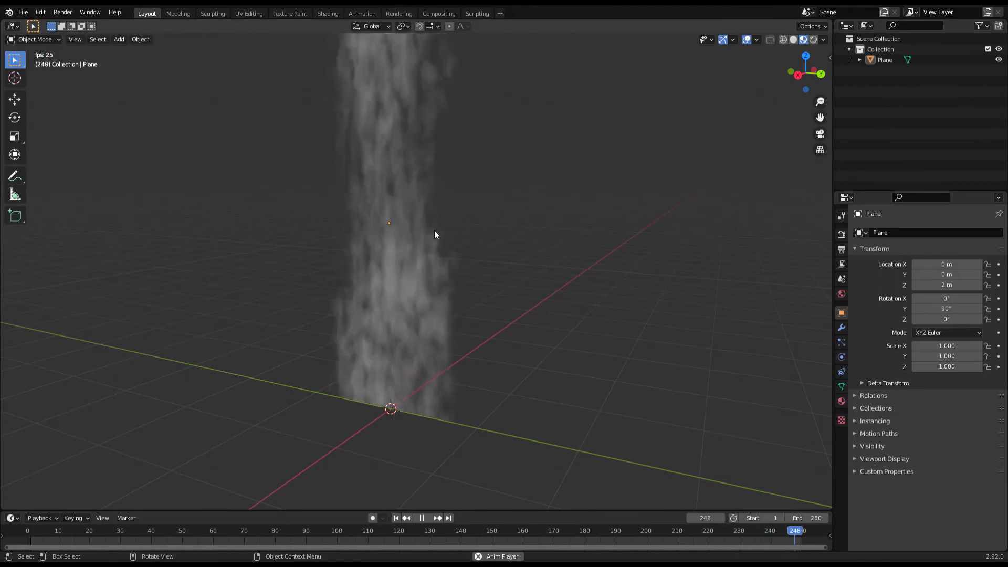
click(485, 228)
key(r)
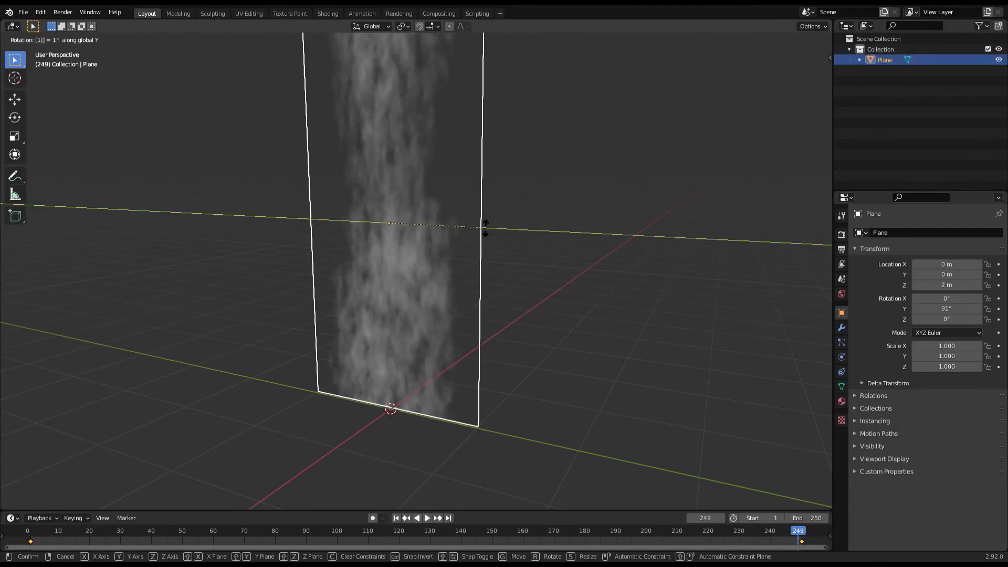
key(Return)
click(572, 254)
key(space)
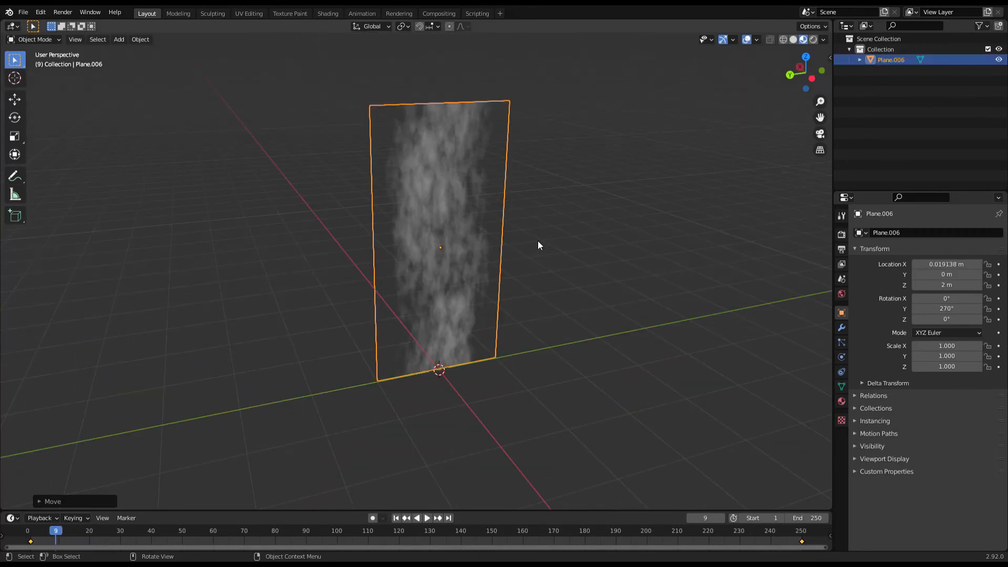
- Duplicate the plane twice along the X axis, placing the copies at about X 0.11 m and 0.22 m
middle_drag(538, 245, 600, 199)
key(shift+d)
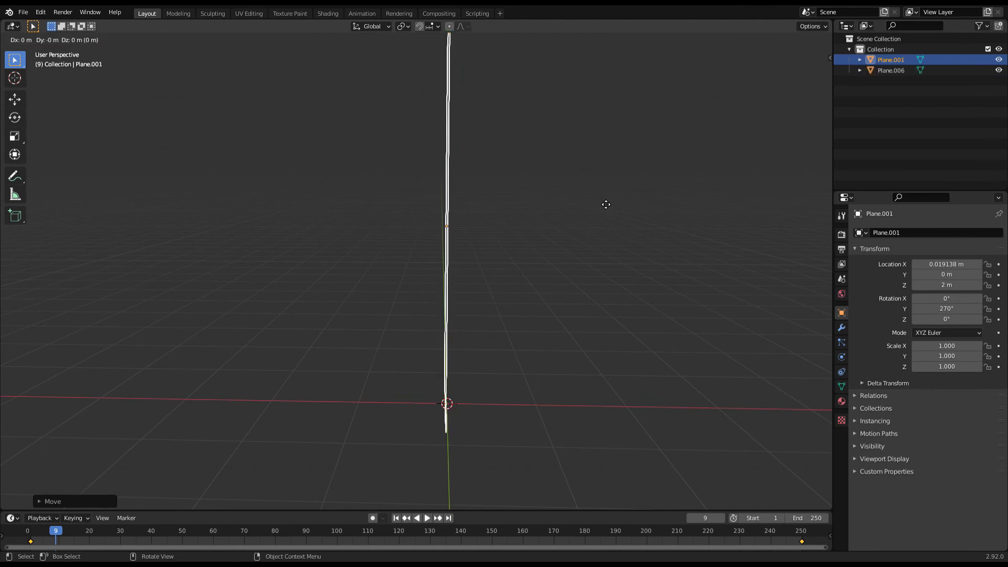
key(x)
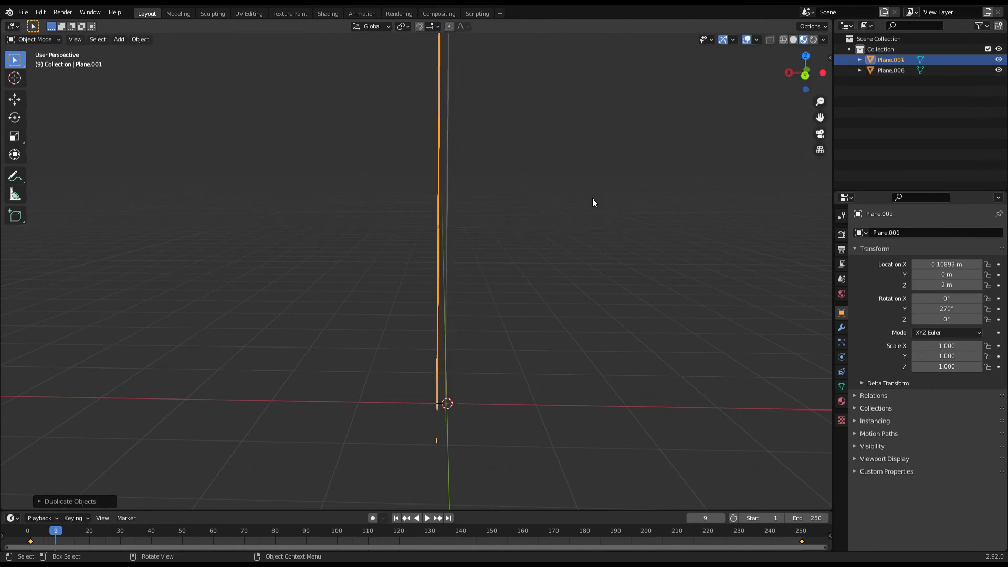
key(shift+d)
key(x)
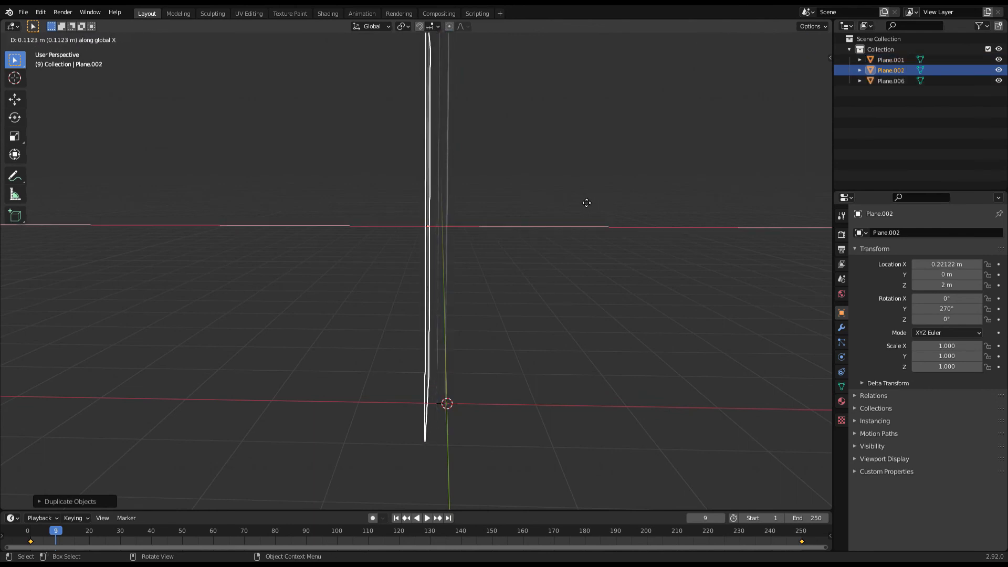
- Duplicate all three planes together and offset the copies about 0.34 m along the X axis
drag(507, 200, 552, 209)
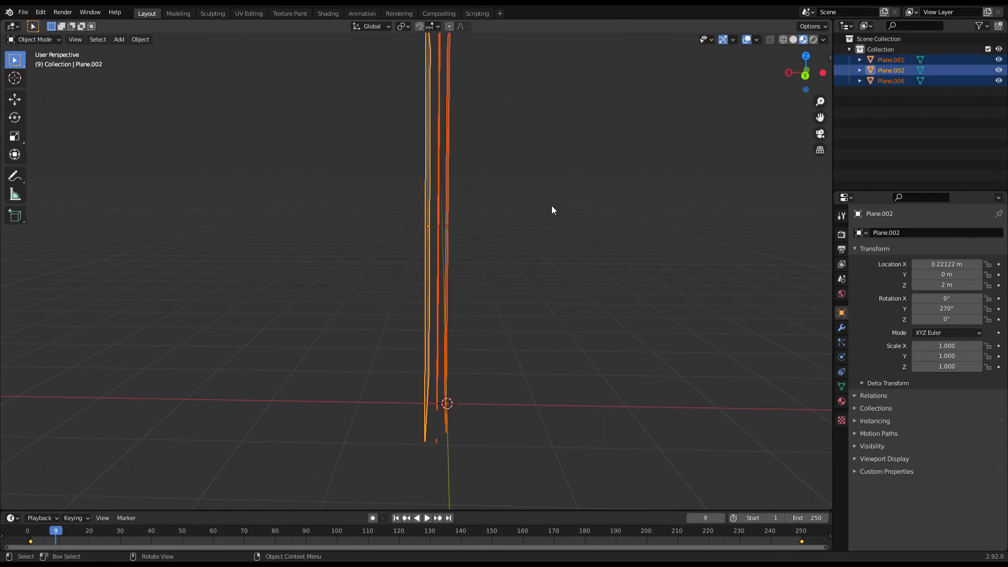
mouse_move(551, 209)
middle_down()
mouse_move(526, 263)
mouse_move(552, 263)
mouse_move(544, 226)
middle_up()
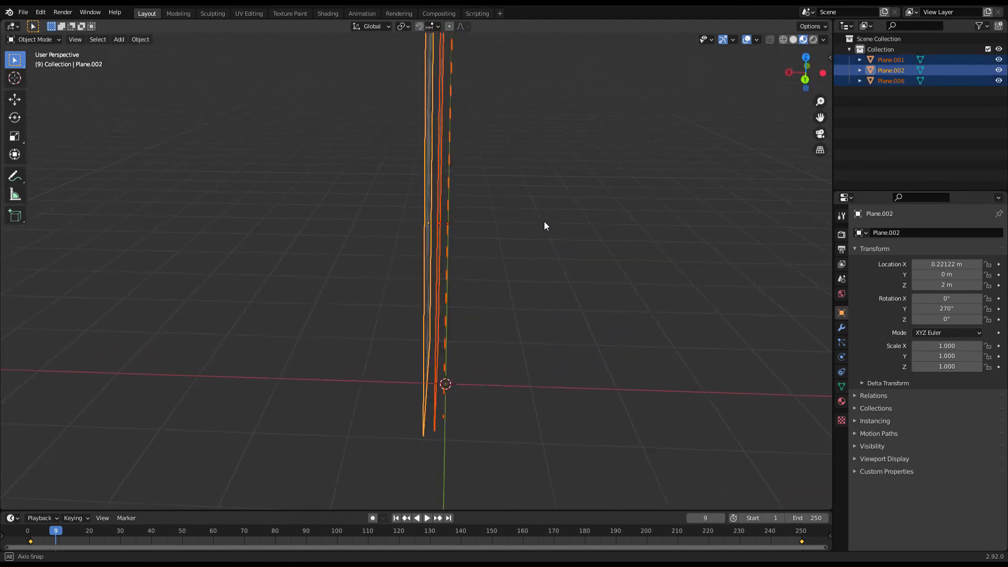
key(shift+d)
key(x)
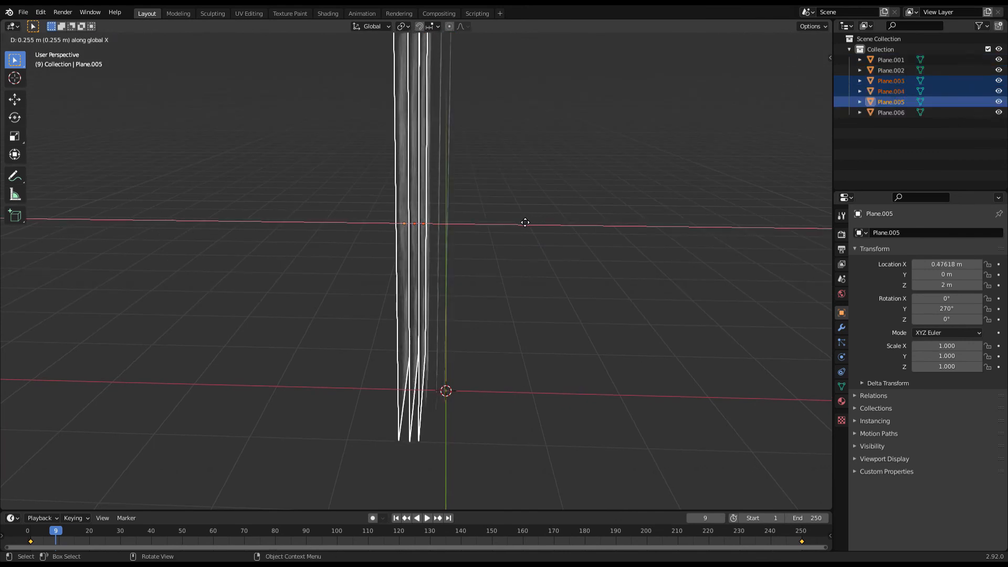
click(513, 218)
click(528, 215)
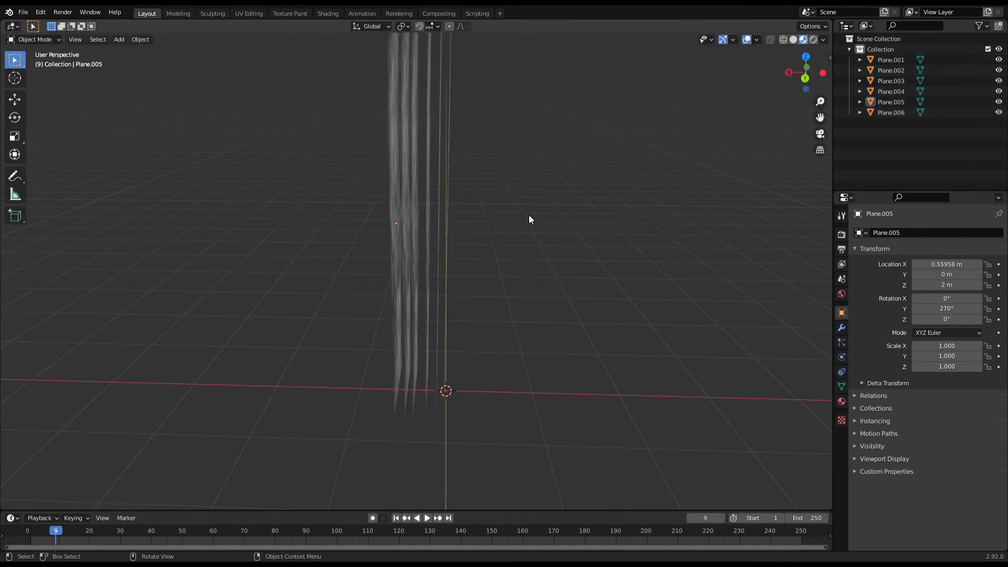
- Save the file and play the animation briefly to examine the six stacked planes from the front
middle_drag(528, 215, 491, 240)
key(ctrl+s)
middle_drag(568, 239, 522, 186)
scroll(522, 237, up, 4)
scroll(532, 210, down, 2)
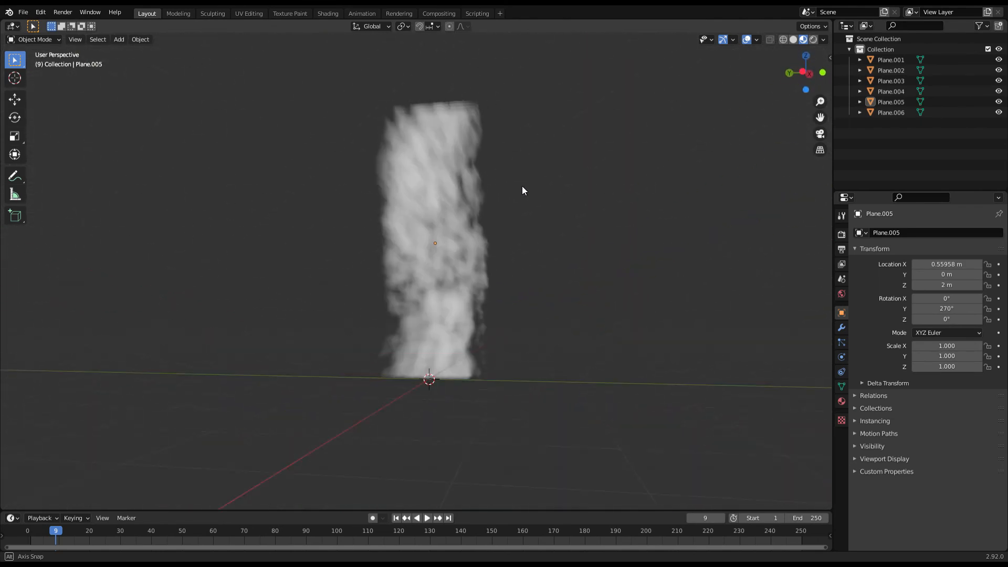
key(space)
key(space)
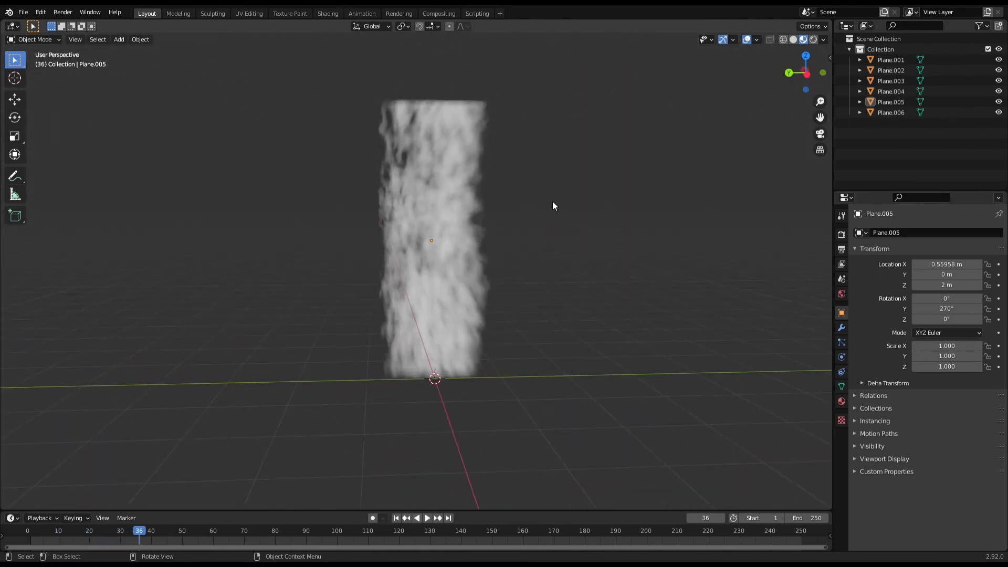
scroll(552, 201, up, 3)
middle_drag(531, 207, 493, 219)
scroll(498, 205, down, 3)
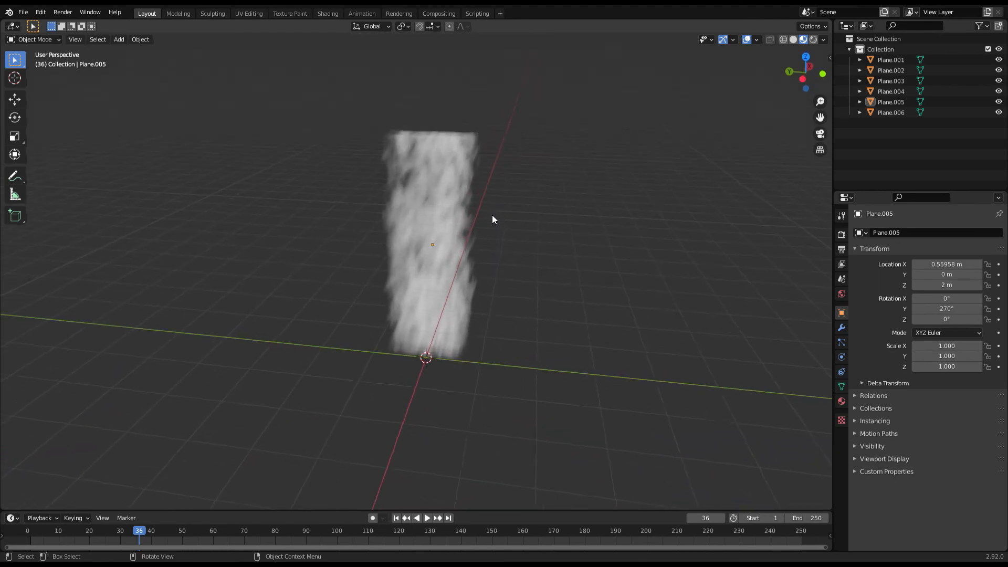
scroll(493, 218, up, 4)
scroll(396, 183, down, 3)
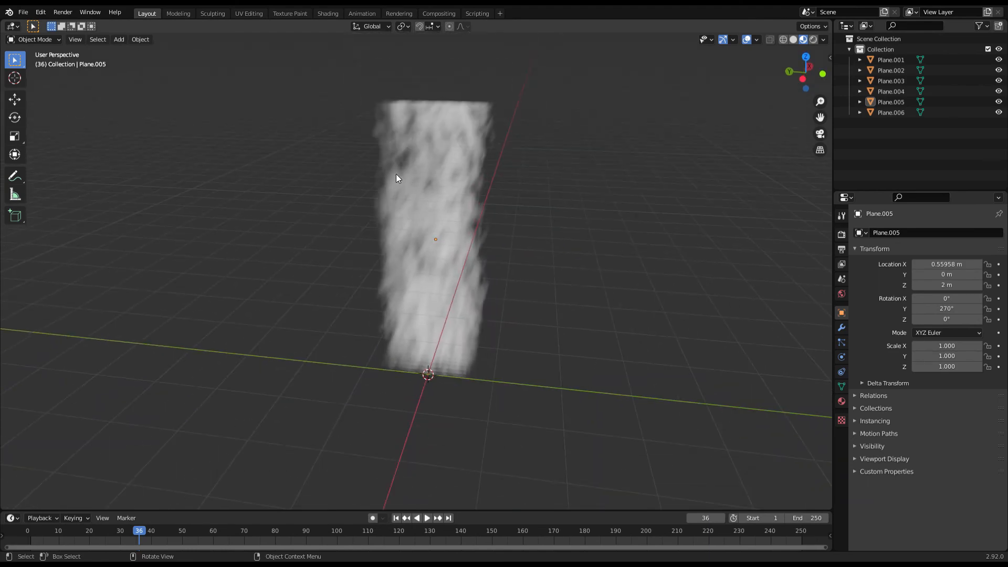
- Open all six planes for mesh editing in the UV Editing workspace and shift the UV face of the frontmost plane, Plane.005, sideways
key(a)
middle_drag(552, 221, 403, 164)
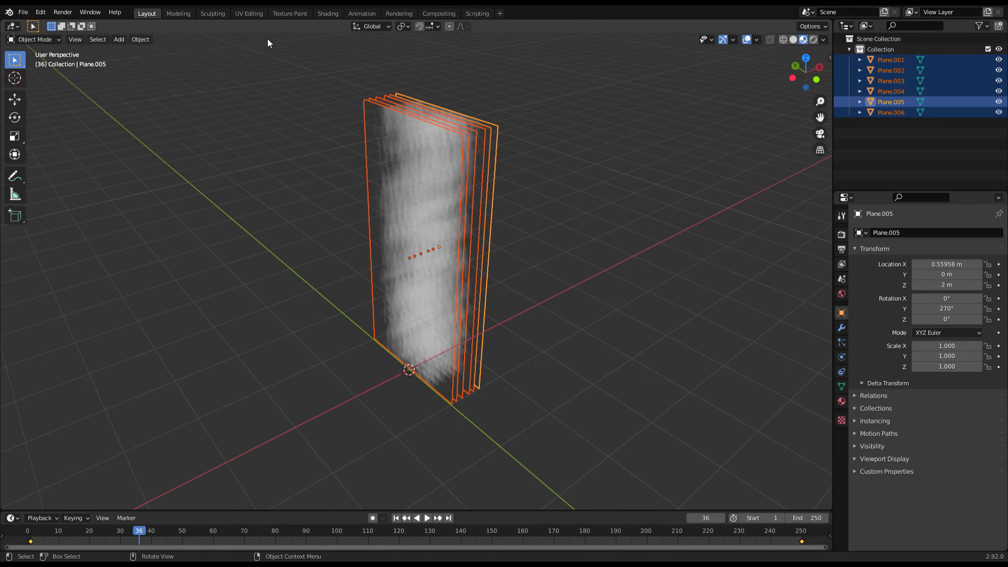
click(248, 14)
scroll(714, 281, up, 2)
shift+middle_drag(714, 282, 724, 334)
middle_drag(707, 237, 672, 244)
key(Tab)
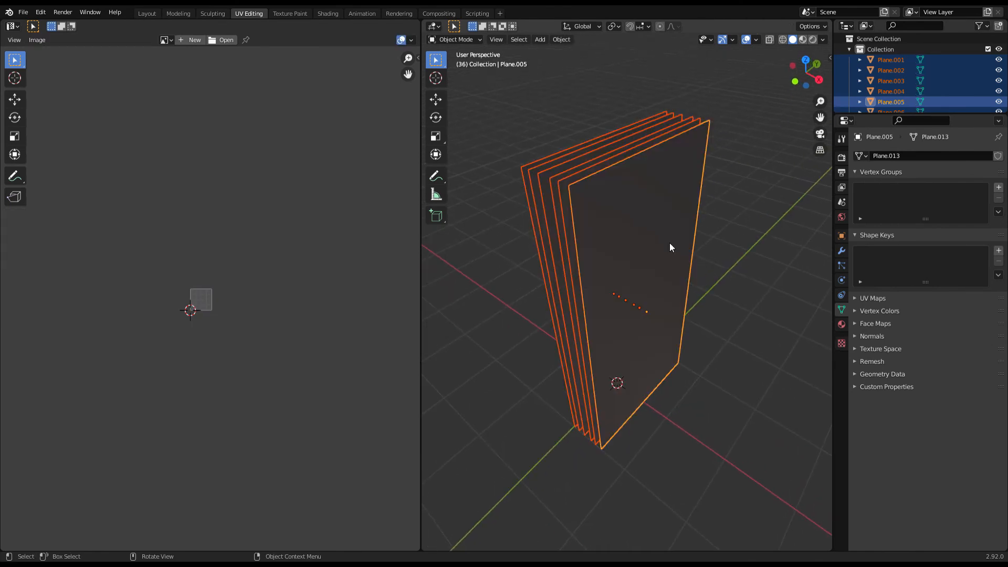
key(Tab)
click(657, 244)
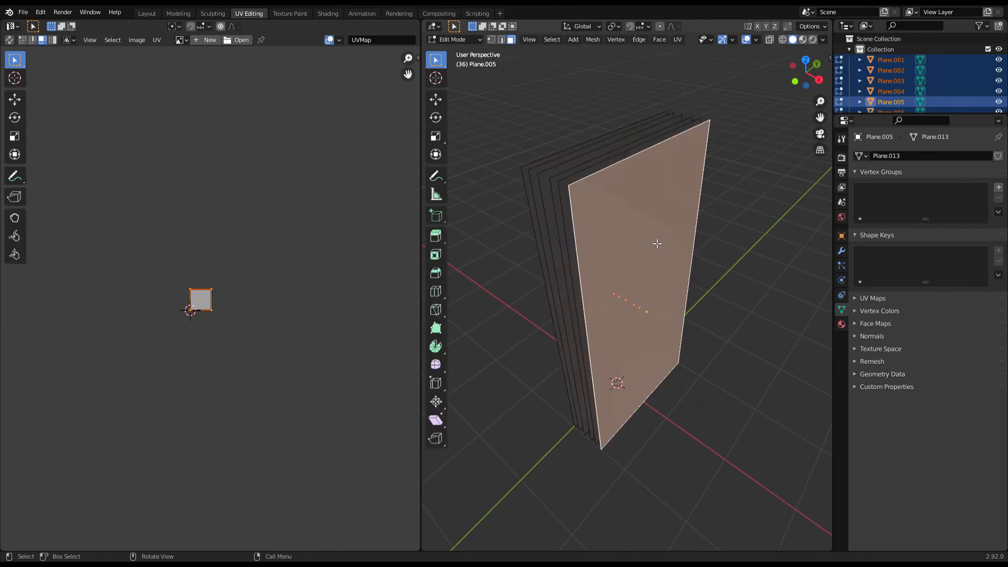
scroll(327, 292, up, 2)
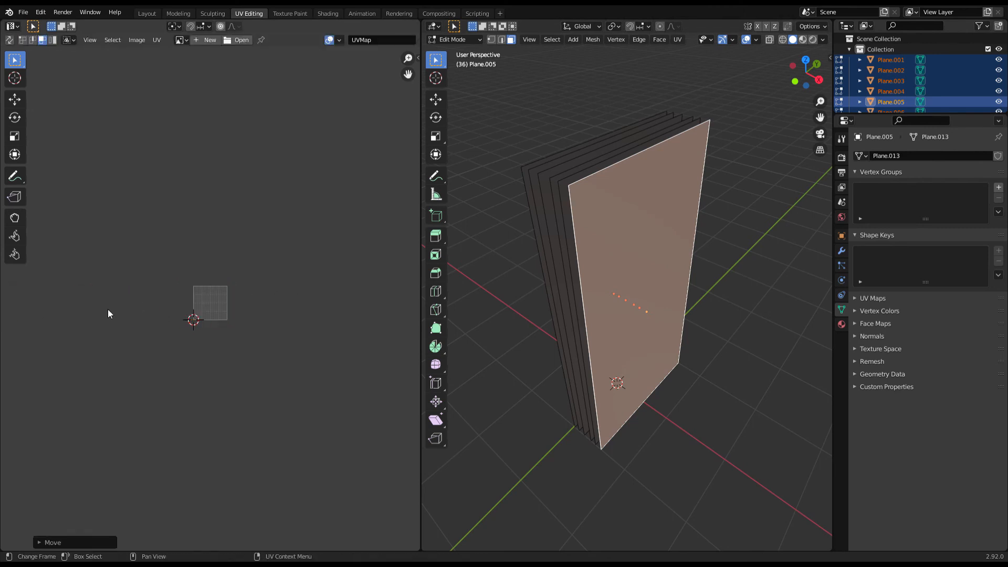
- Shift the UV faces of Plane.004, Plane.003 and Plane.002 along X by different amounts, one plane at a time
click(576, 240)
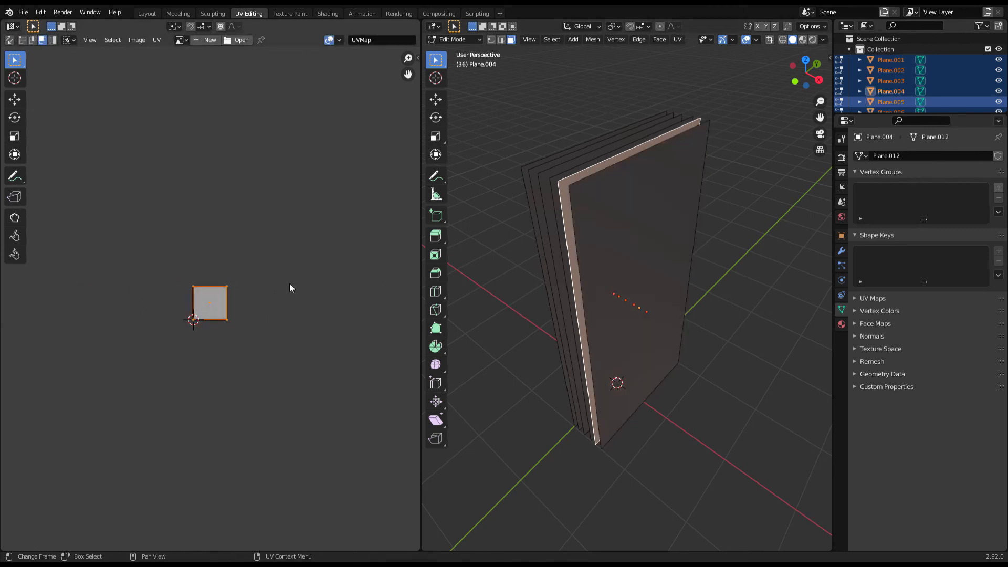
key(g)
key(x)
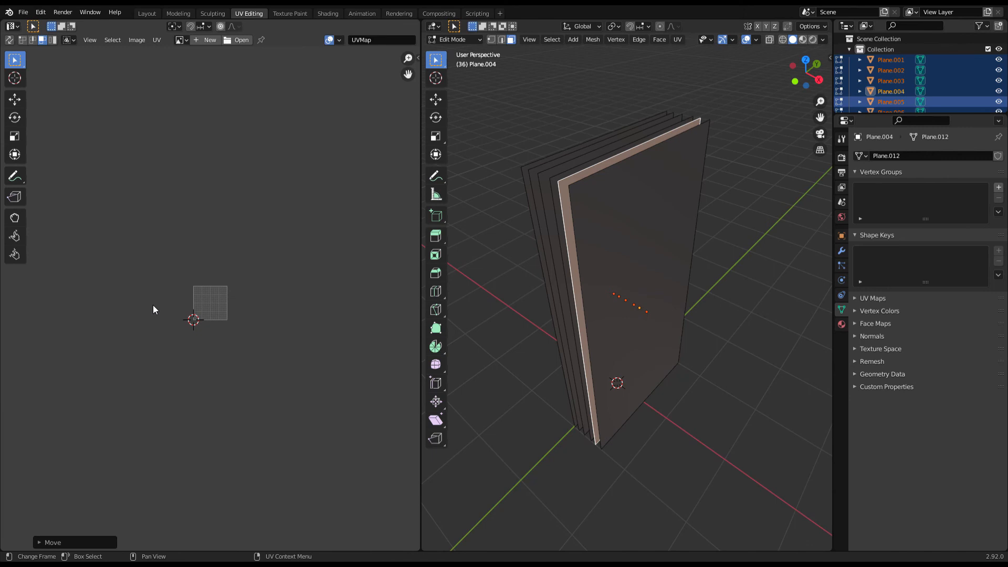
click(595, 162)
click(135, 313)
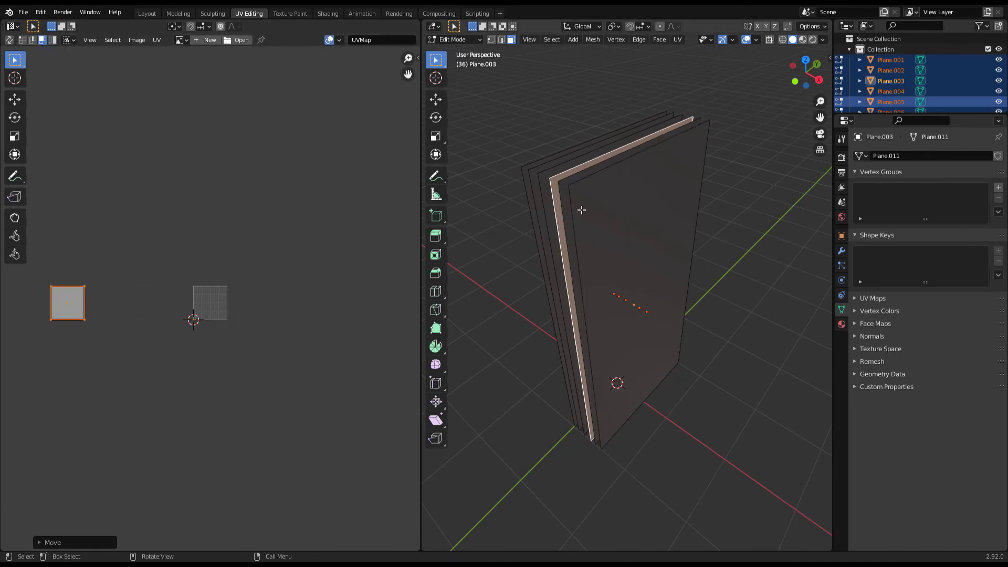
click(583, 166)
click(7, 319)
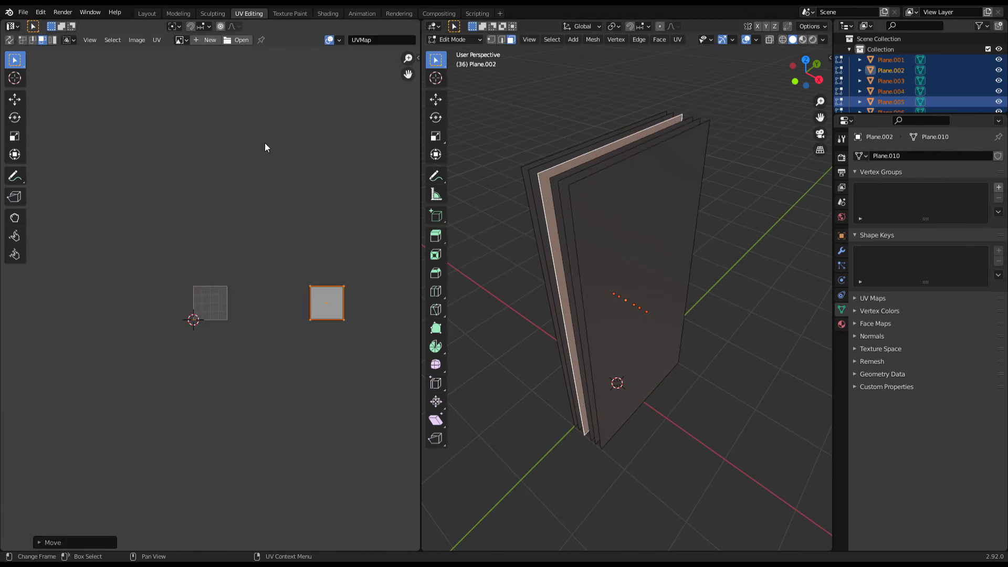
- Shift the UV faces of Plane.001 and Plane.006 along X by different amounts and return to Object Mode
click(562, 164)
key(g)
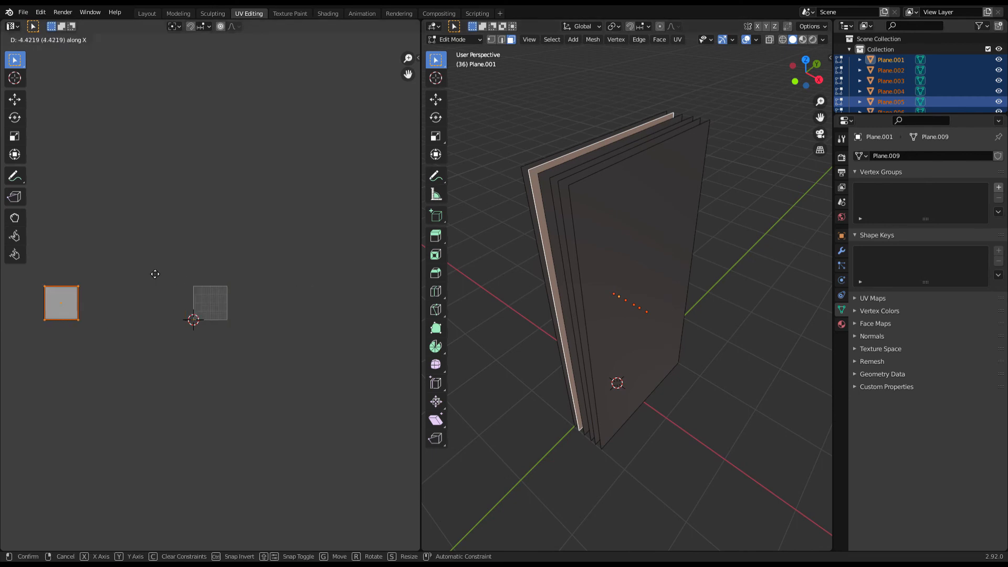
click(366, 294)
click(605, 143)
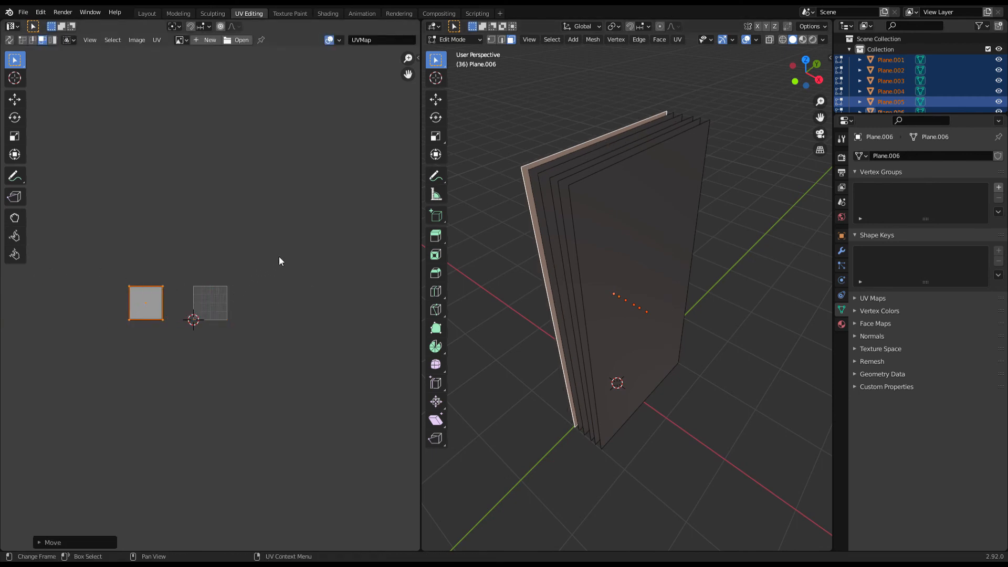
middle_drag(534, 238, 552, 232)
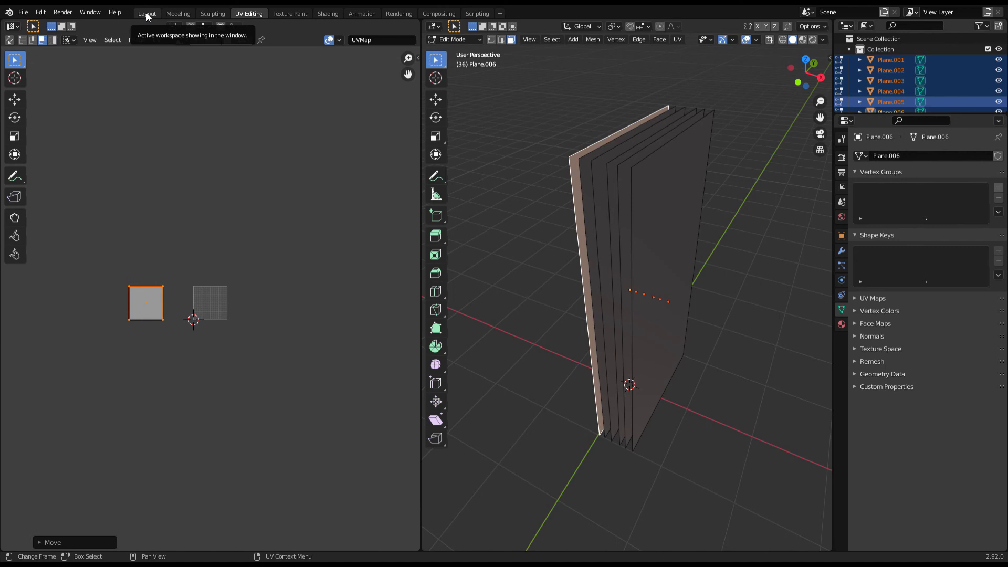
key(Tab)
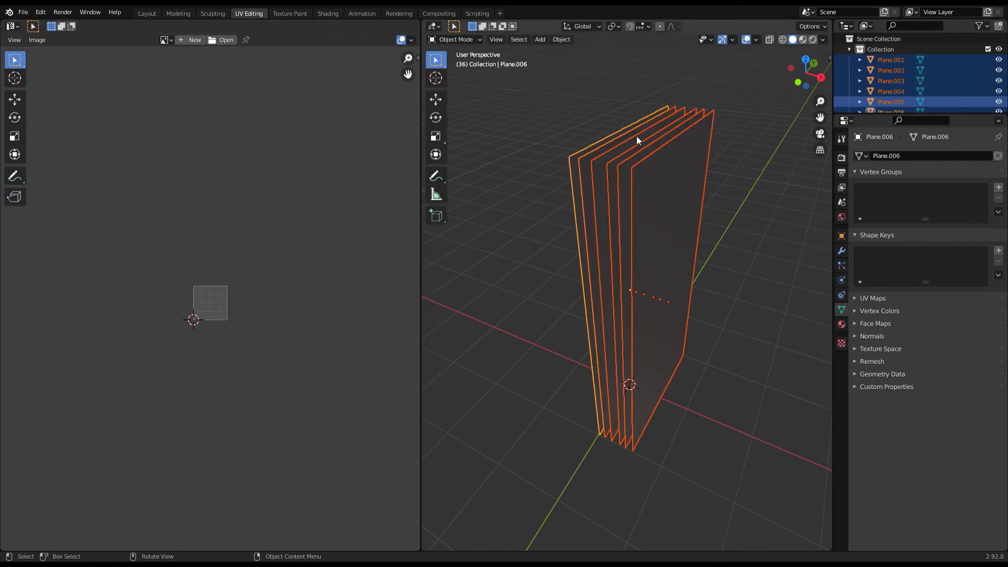
- Select single planes of the stack one after another to examine their positions
click(528, 140)
middle_drag(528, 140, 575, 168)
scroll(576, 168, down, 4)
click(611, 225)
scroll(599, 205, up, 3)
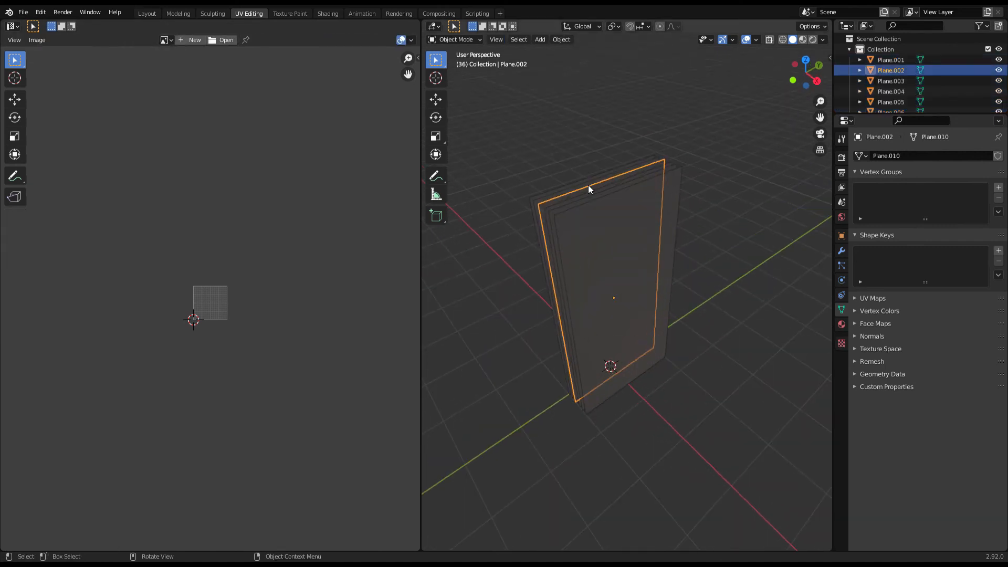
click(569, 154)
click(572, 211)
click(562, 198)
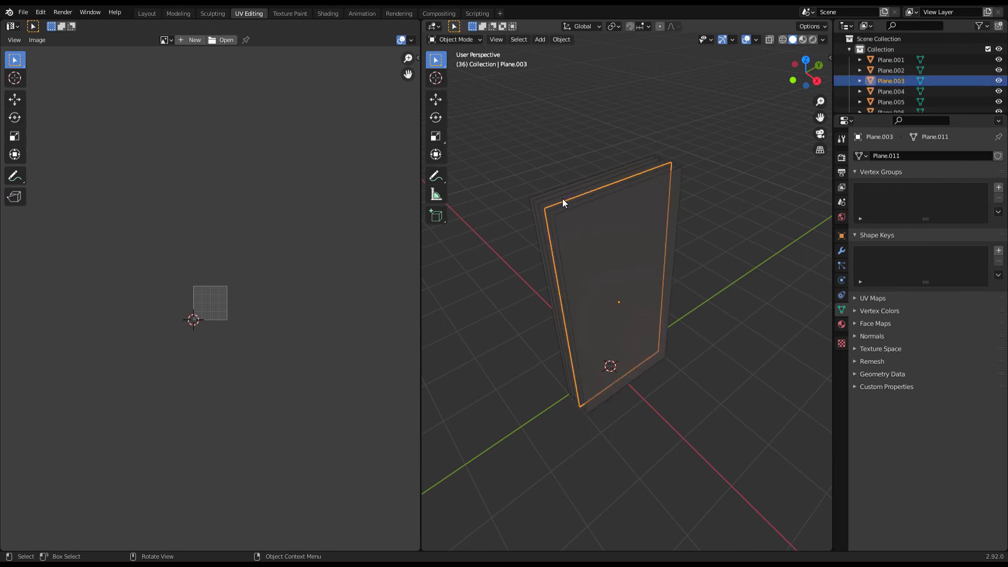
click(544, 188)
- Return to the Layout workspace and play the animation to check the varied noise on the stacked planes
click(147, 13)
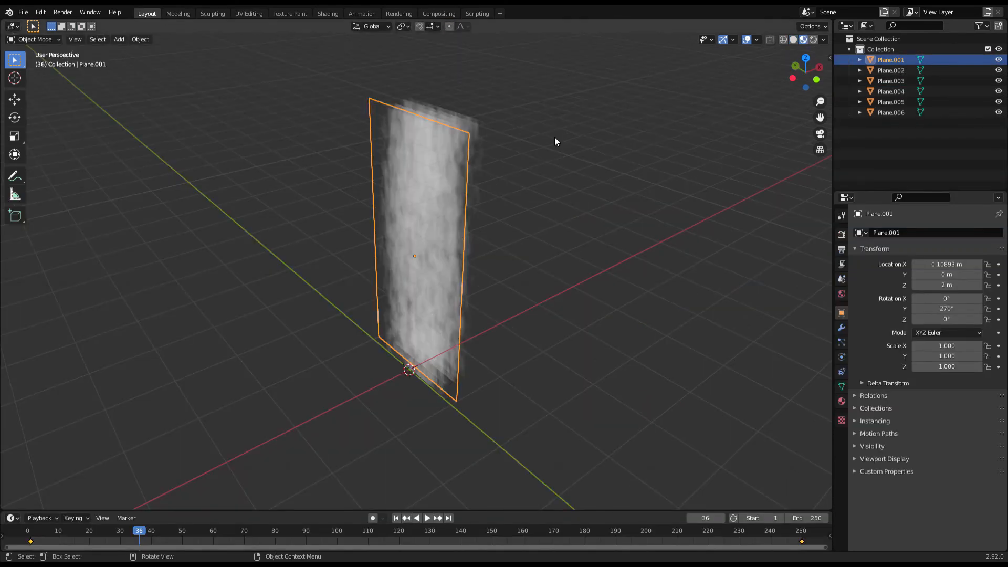
middle_drag(555, 137, 644, 119)
scroll(620, 114, up, 2)
key(space)
scroll(632, 114, down, 2)
key(space)
- Select all six planes and scale them by about 2.886 along the global X axis to spread the stack
drag(393, 152, 587, 310)
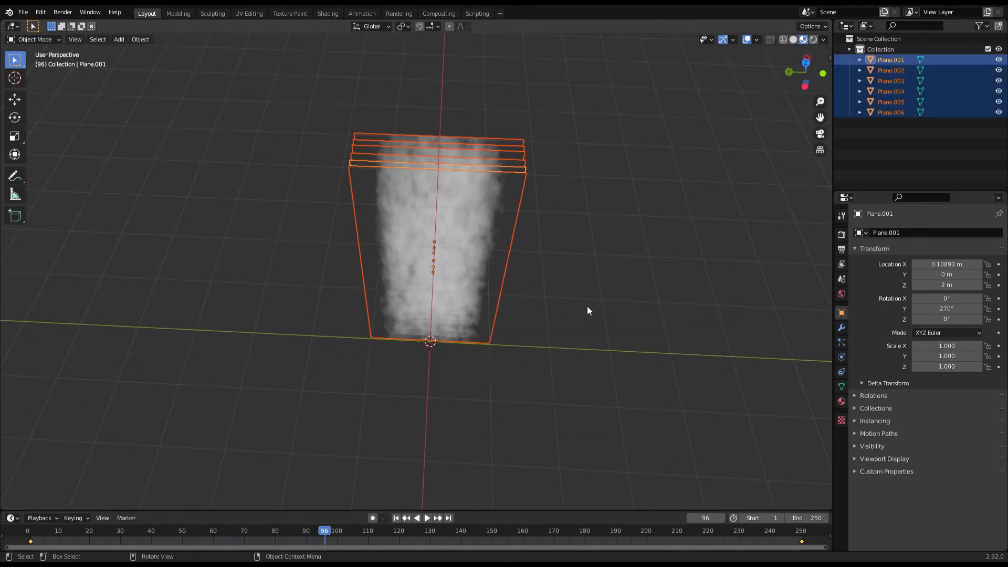
middle_drag(615, 249, 581, 214)
key(s)
key(x)
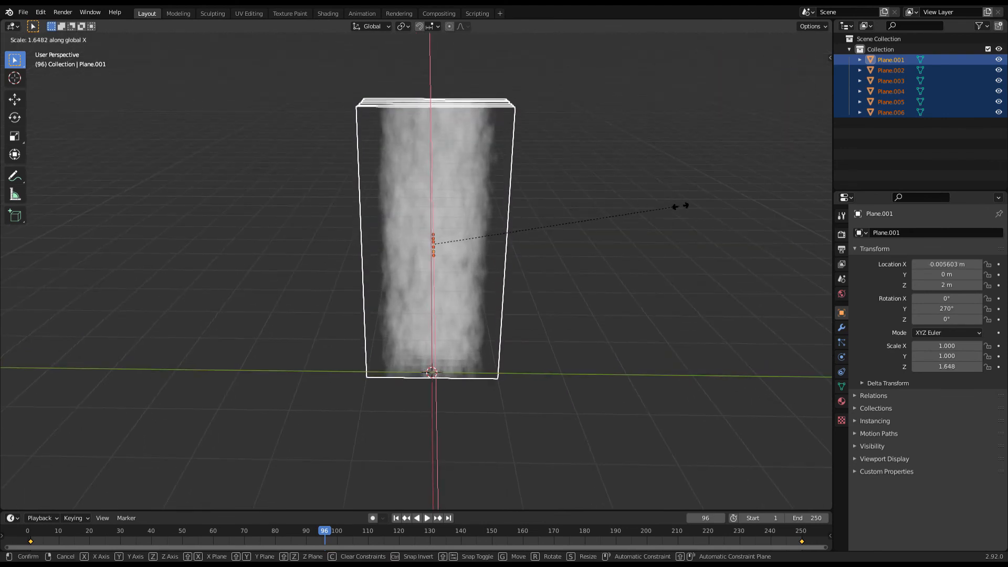
click(36, 202)
click(530, 210)
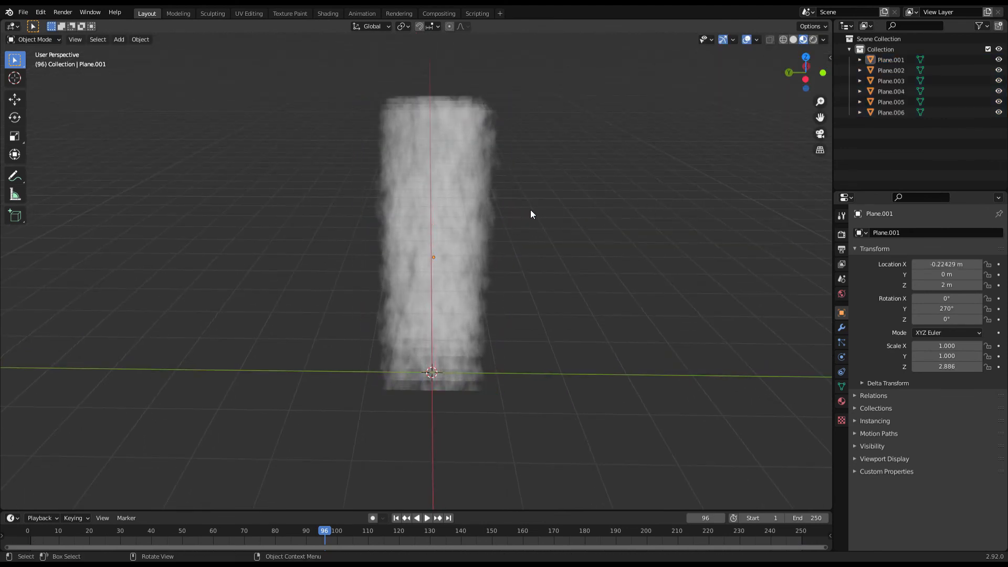
- Play the animation again and view the spread-out waterfall from the front and at an angle
middle_drag(539, 221, 416, 141)
key(space)
key(space)
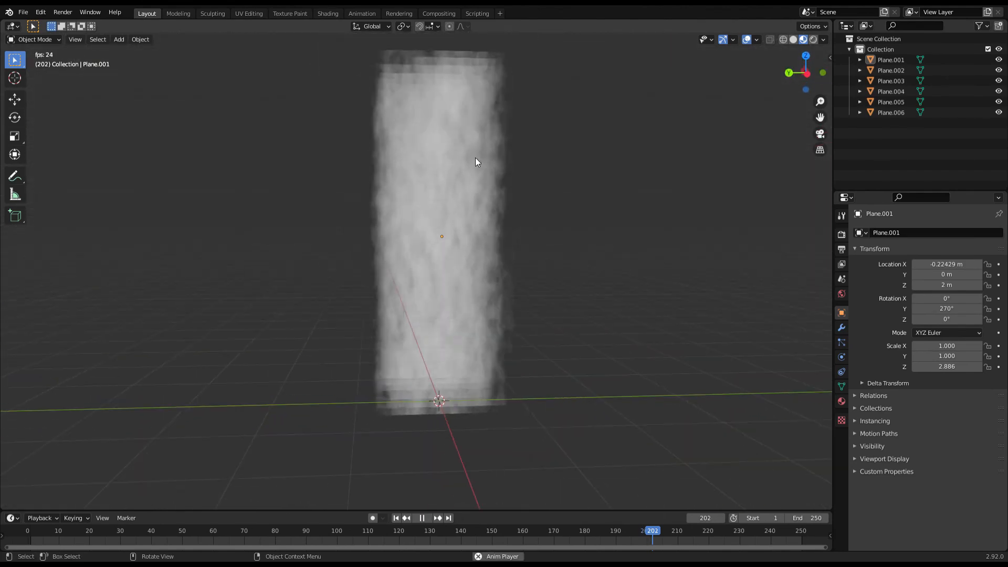
key(space)
mouse_move(464, 164)
middle_down()
mouse_move(503, 171)
mouse_move(475, 175)
middle_up()
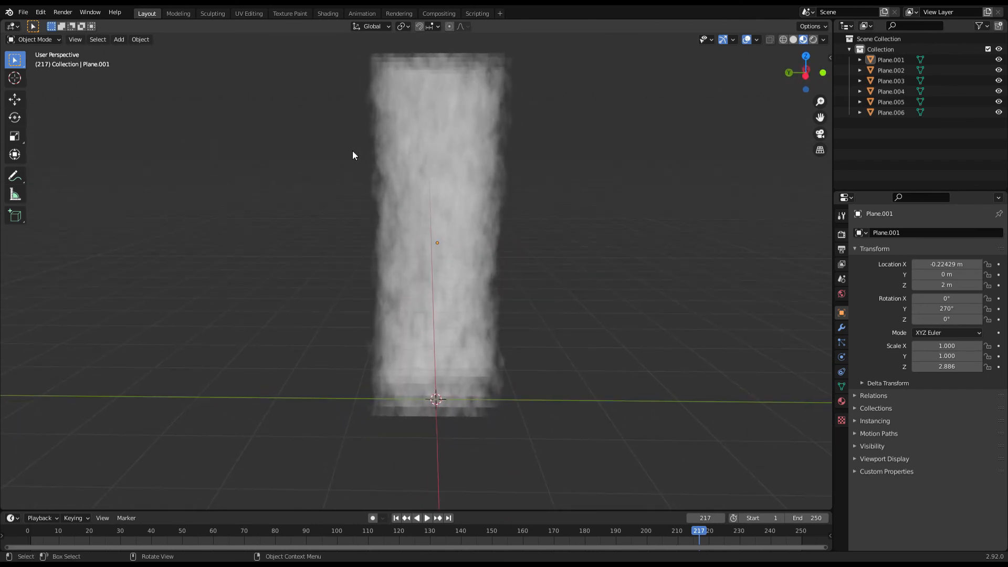
- In the Shading workspace, move the black stop of Plane.006's last ColorRamp, before the Mix Shader, to position 0.105
key(a)
middle_drag(268, 89, 461, 157)
click(462, 158)
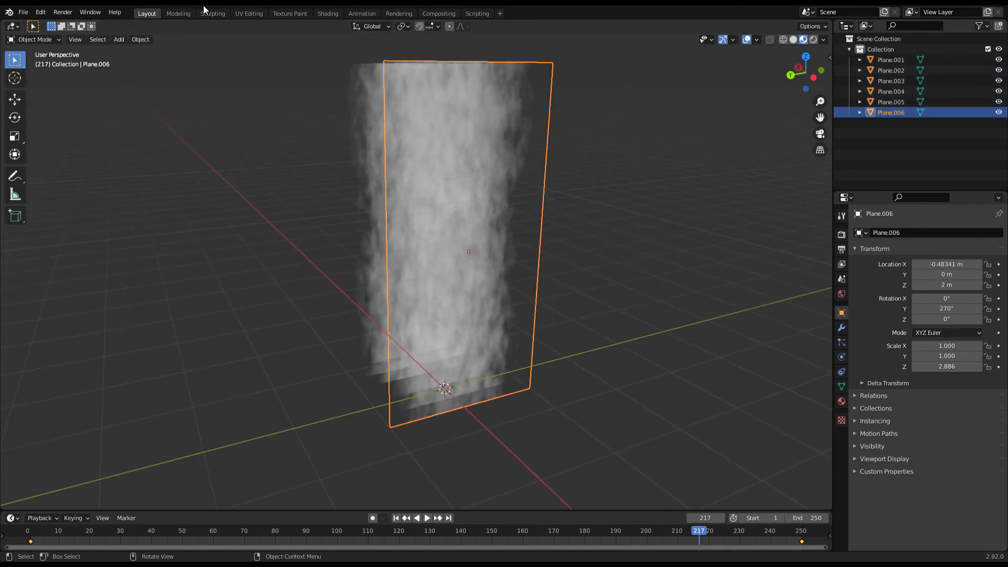
click(327, 13)
mouse_move(403, 118)
middle_down()
mouse_move(454, 83)
mouse_move(437, 162)
mouse_move(465, 126)
middle_up()
scroll(543, 409, down, 5)
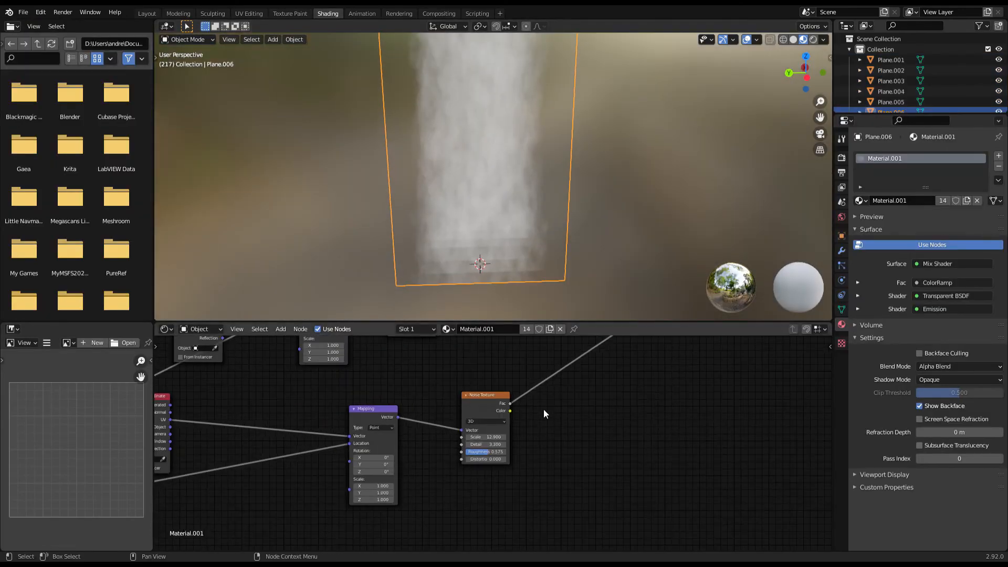
middle_drag(544, 408, 411, 439)
middle_drag(506, 367, 407, 480)
scroll(420, 449, down, 2)
scroll(509, 382, down, 10)
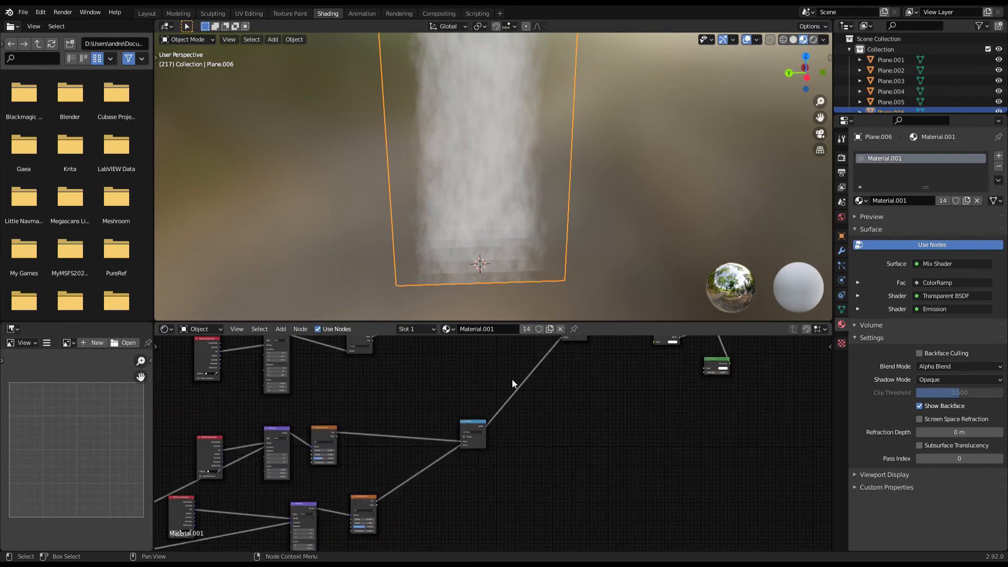
middle_drag(508, 382, 486, 450)
scroll(395, 424, up, 10)
scroll(480, 448, up, 5)
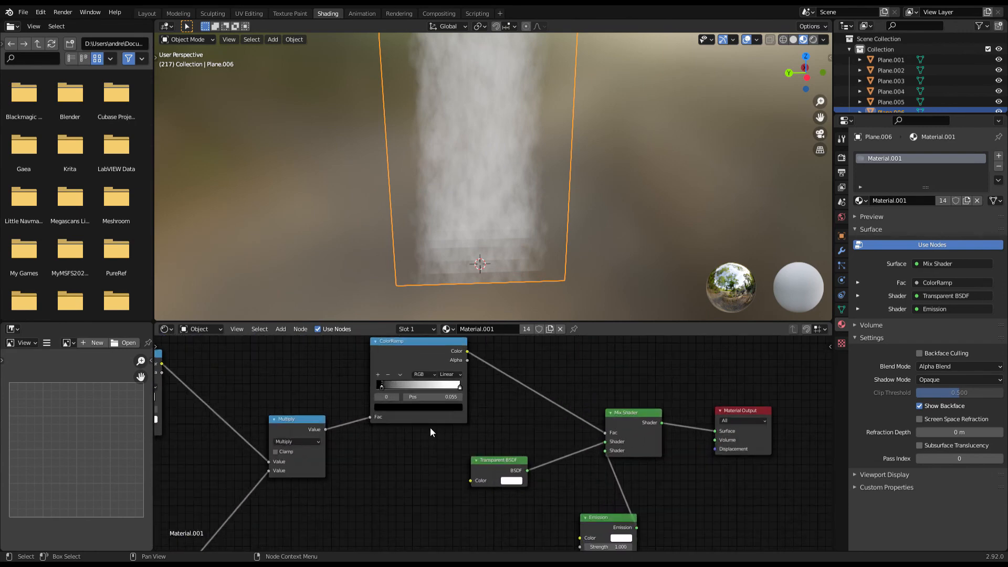
middle_drag(431, 428, 470, 497)
drag(423, 455, 428, 455)
- Start the animation and scale all planes closer together along the global X axis, to a local Z scale of 1.657
click(631, 182)
middle_drag(631, 182, 607, 161)
key(space)
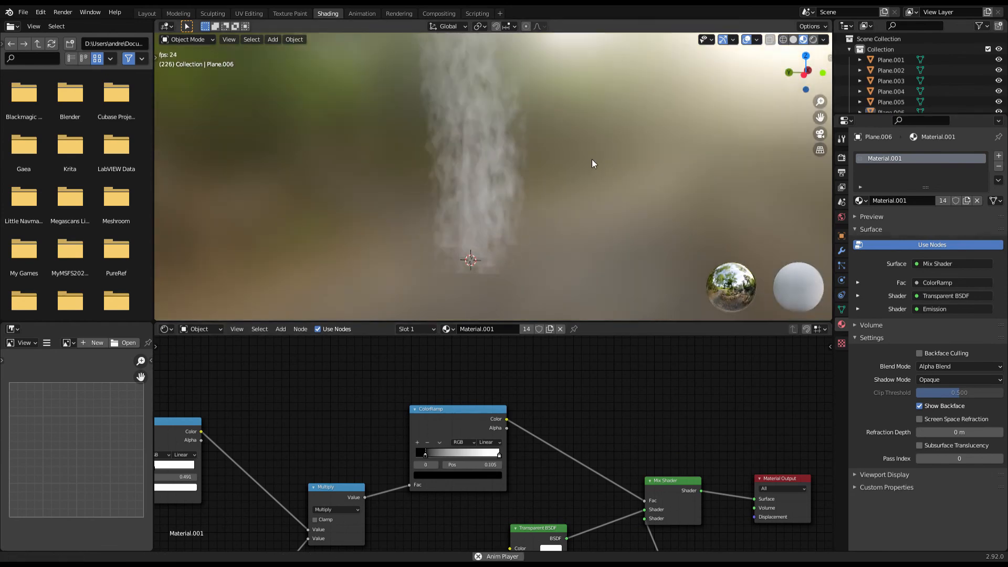
key(a)
scroll(570, 197, up, 3)
key(s)
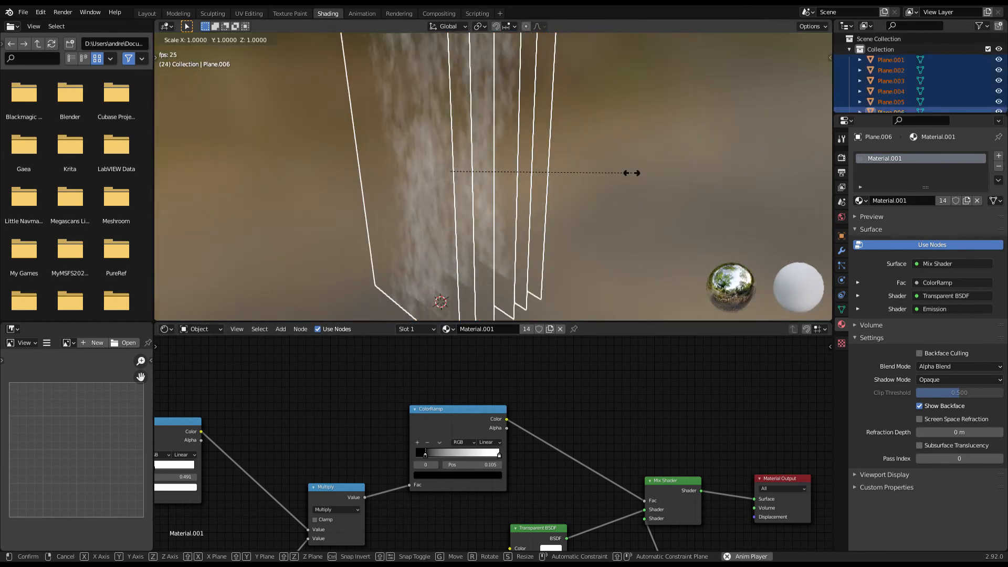
key(x)
click(552, 174)
middle_drag(551, 174, 616, 137)
click(600, 159)
middle_drag(587, 186, 602, 188)
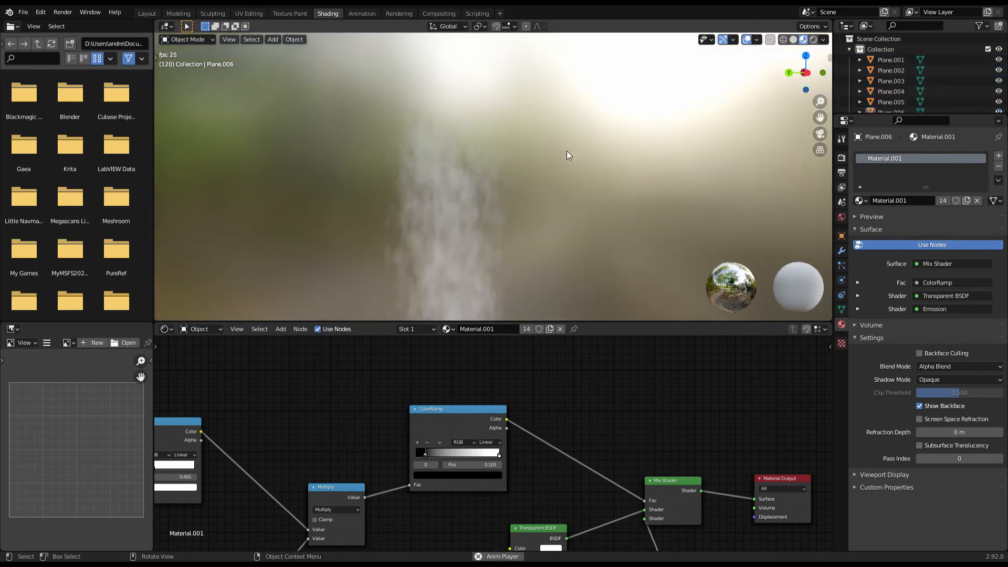
- Widen all six planes along the Y axis to a Y scale of 1.362
middle_drag(566, 154, 559, 170)
key(a)
key(s)
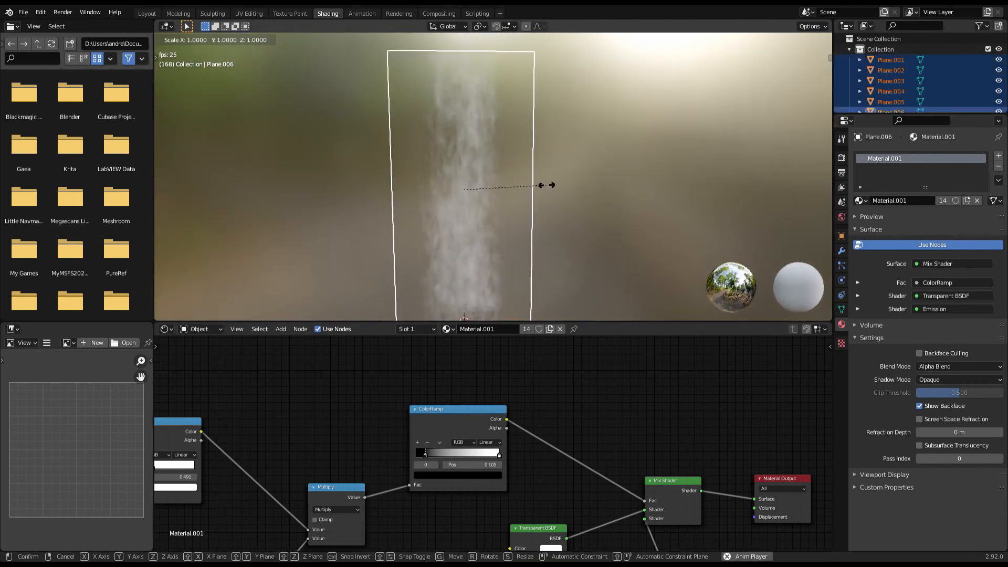
click(585, 187)
click(615, 180)
- Check the playing waterfall in the Layout workspace, stop the playback and return to the Shading workspace
middle_drag(615, 181, 649, 184)
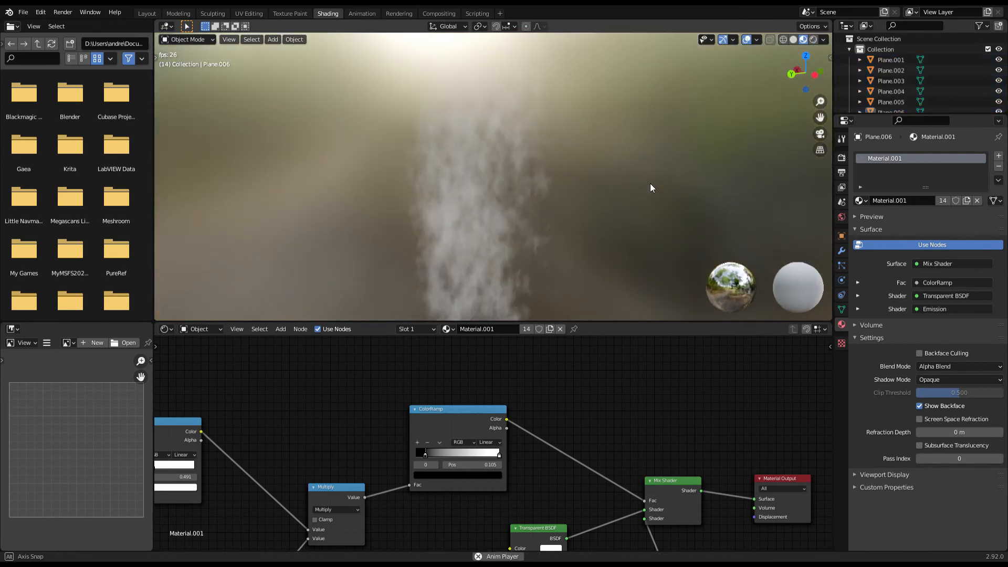
click(147, 13)
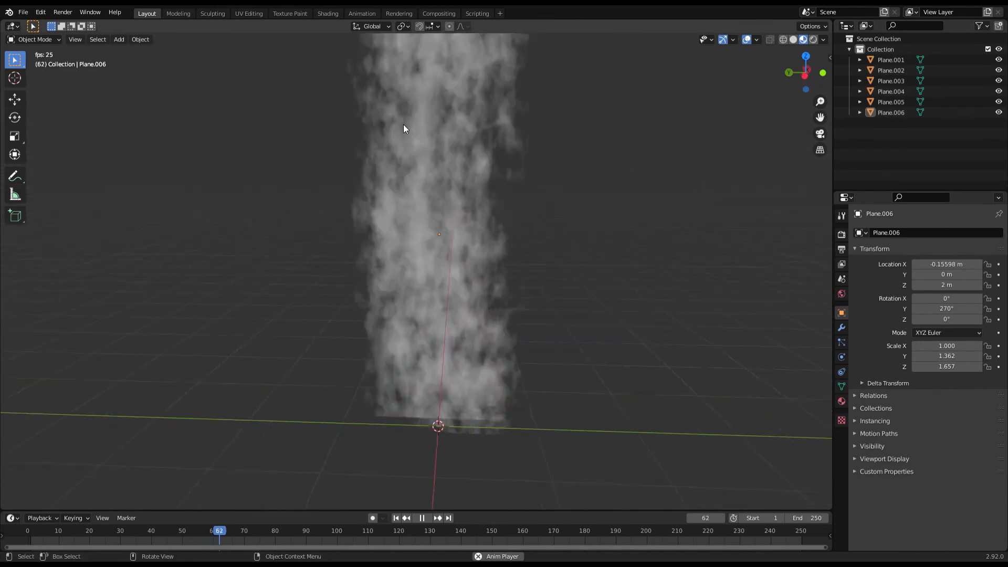
middle_drag(403, 124, 438, 115)
key(space)
click(325, 13)
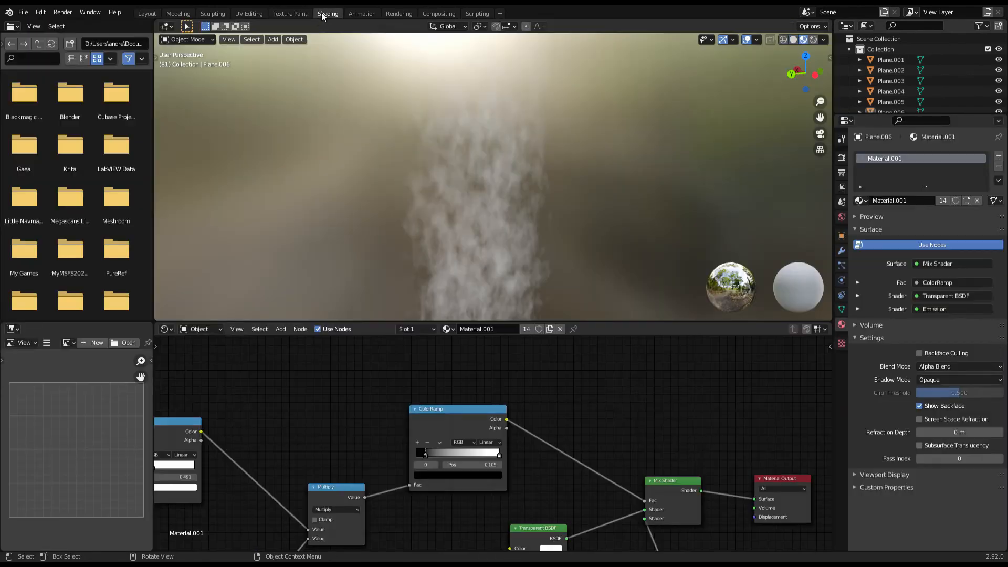
- Set the Value node feeding the upper Multiply node to 5 and the SmallDropsSpeed node to 10
scroll(269, 478, down, 3)
scroll(355, 399, up, 6)
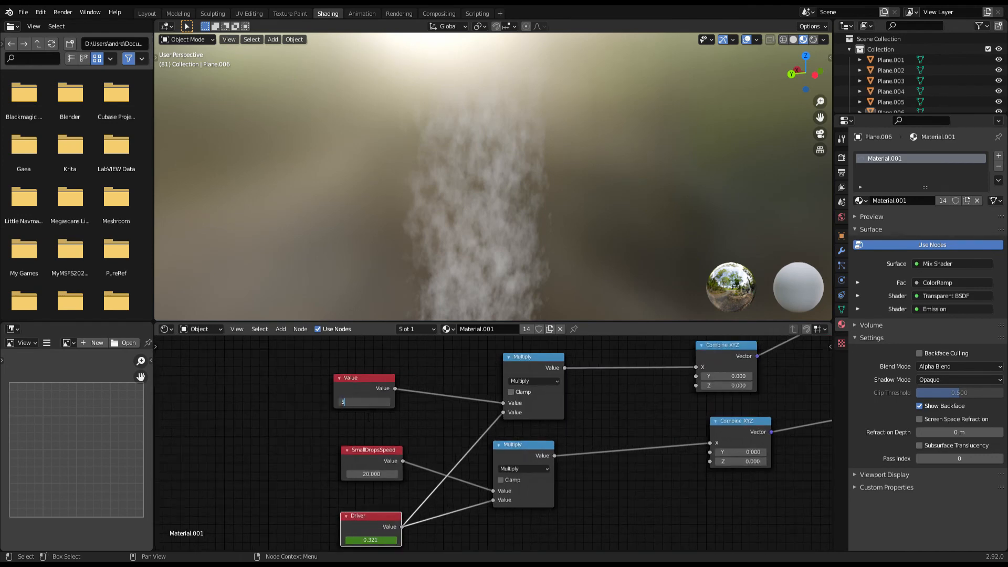
key(Return)
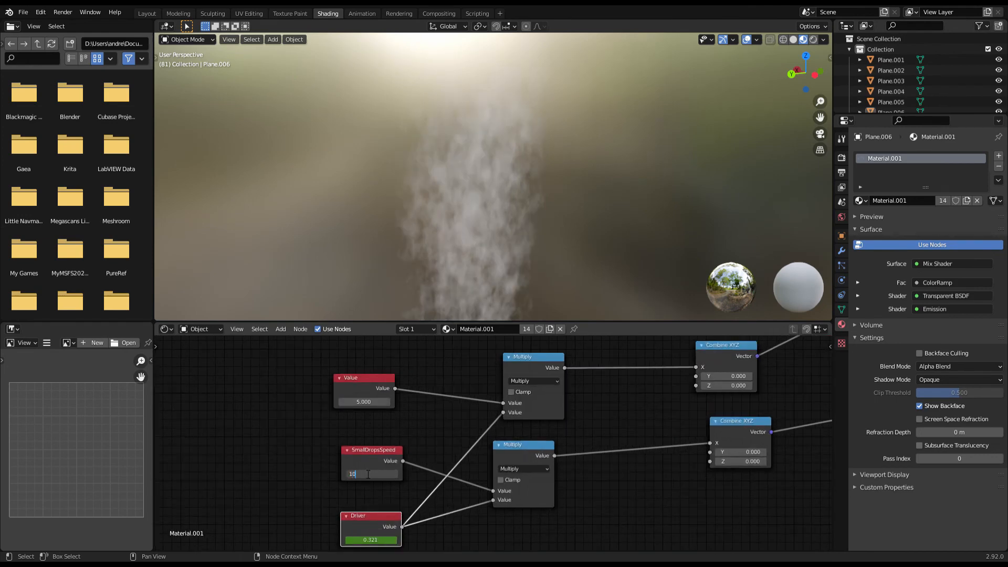
- Save the file from the Layout workspace, play the waterfall animation there, and return to the Shading workspace
click(147, 13)
key(ctrl+s)
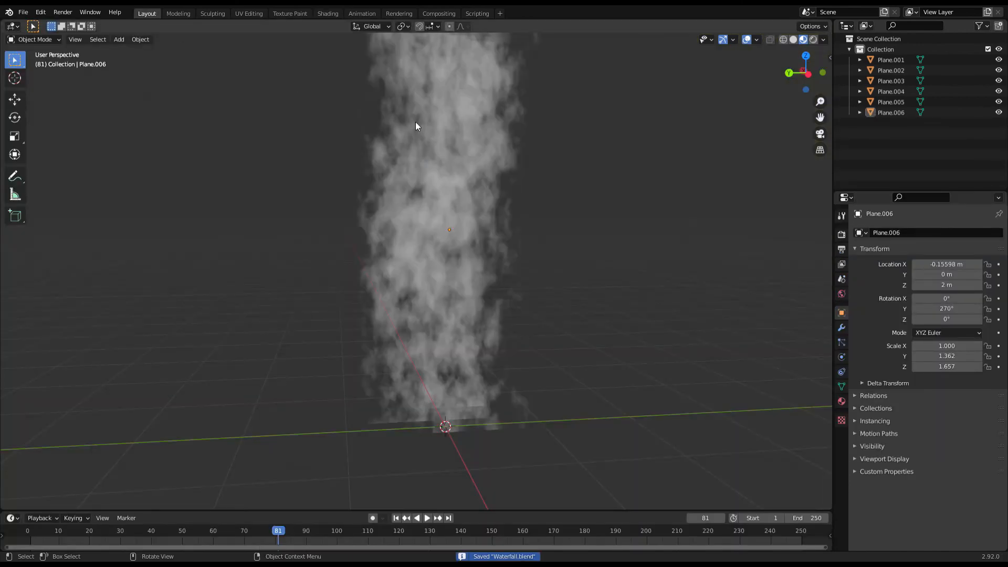
middle_drag(419, 122, 444, 125)
key(space)
key(space)
click(331, 14)
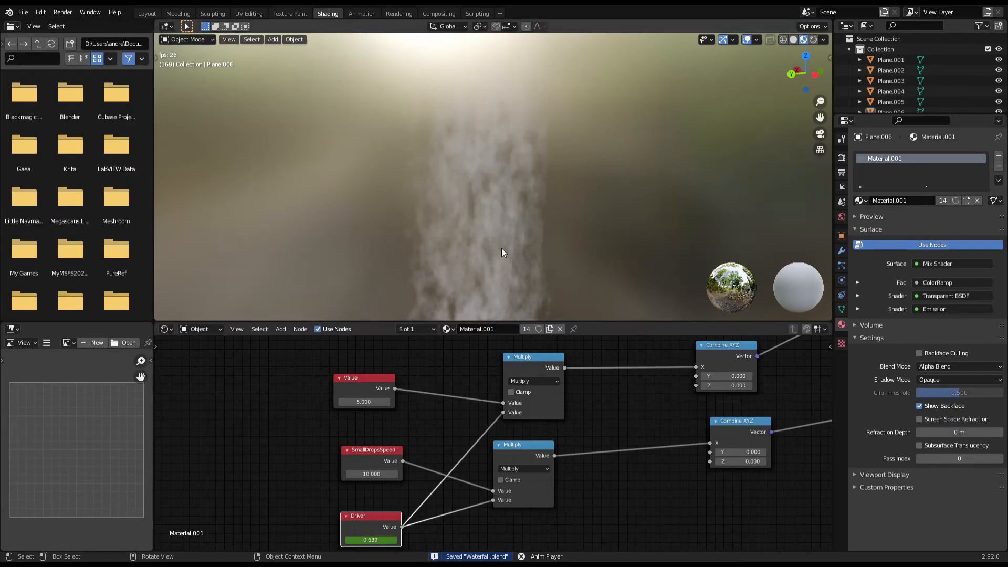
- Lower the black stop of the ColorRamp before the Mix Shader for a denser waterfall, and inspect the playing animation in the Layout workspace
scroll(559, 408, down, 4)
mouse_move(557, 408)
middle_down()
mouse_move(349, 411)
mouse_move(425, 483)
middle_up()
scroll(527, 422, up, 6)
middle_drag(527, 422, 286, 546)
scroll(396, 477, up, 3)
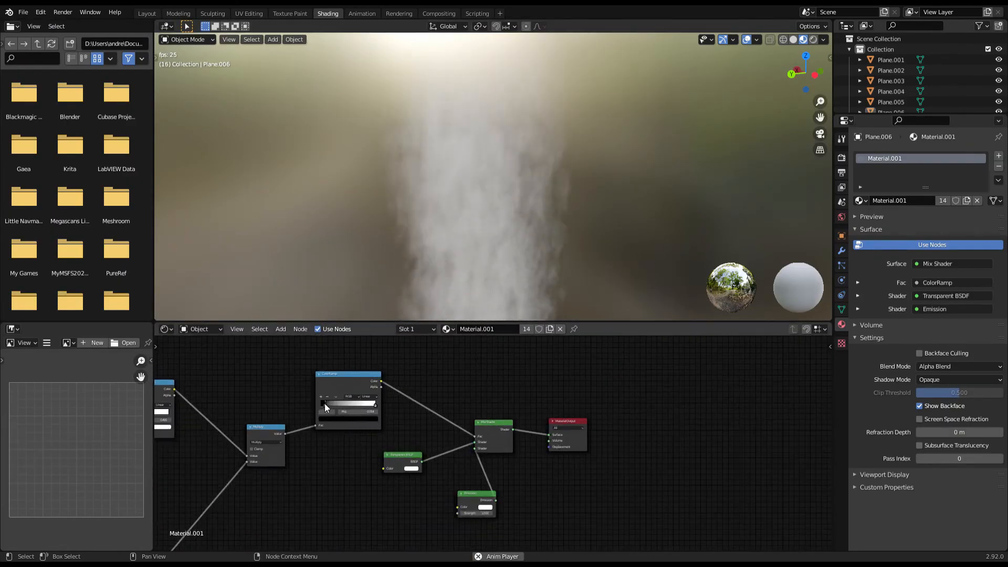
click(147, 13)
middle_drag(307, 146, 435, 152)
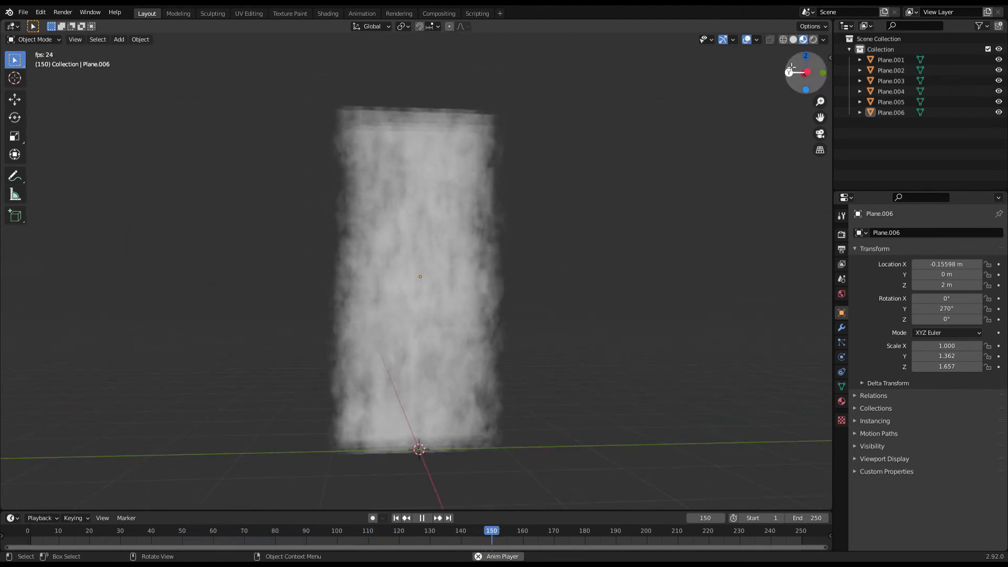